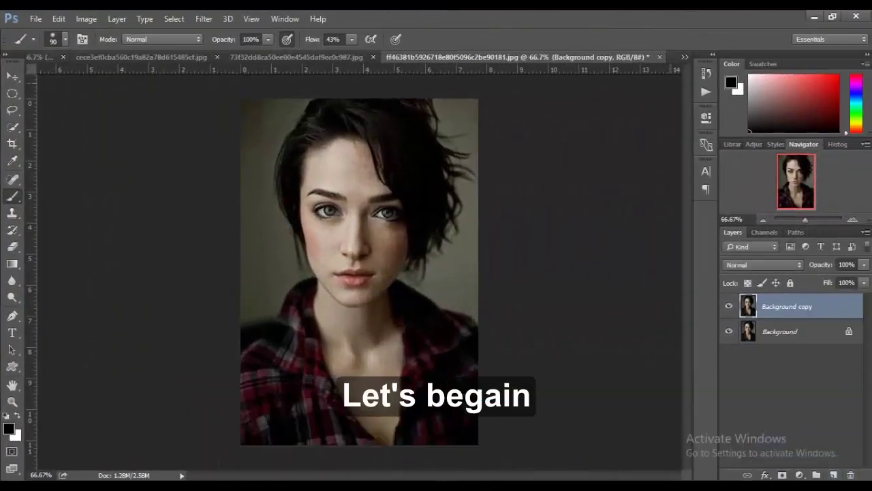
# Step: Select the woman's head, hair and shirt, leaving out the plain backdrop
pyautogui.press('w')
pyautogui.hotkey('ctrl', 'a')
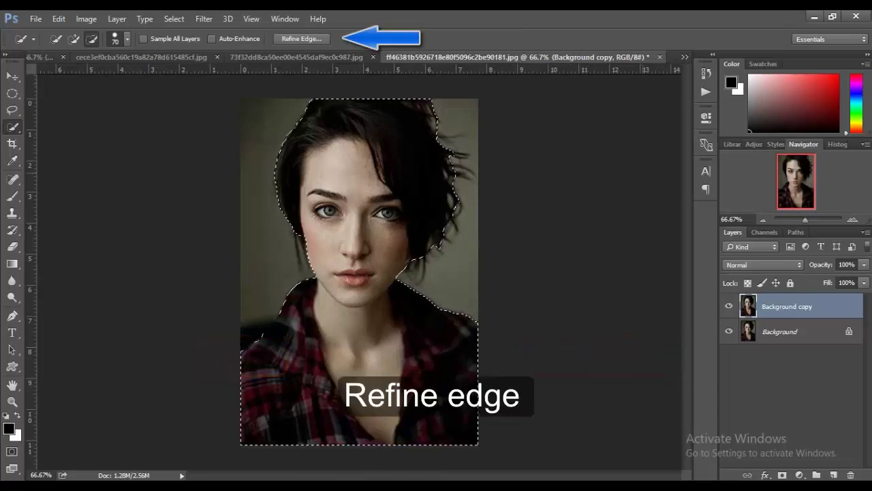
# Step: Refine both sides' hair edges on an On Black preview, outputting to a layer mask
pyautogui.hotkey('ctrl', 'alt', 'r')
pyautogui.click(717, 131)
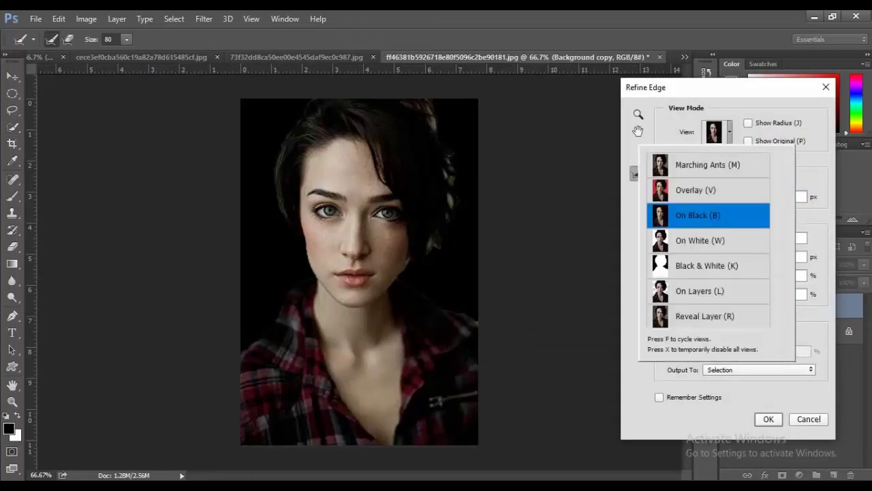
pyautogui.click(698, 214)
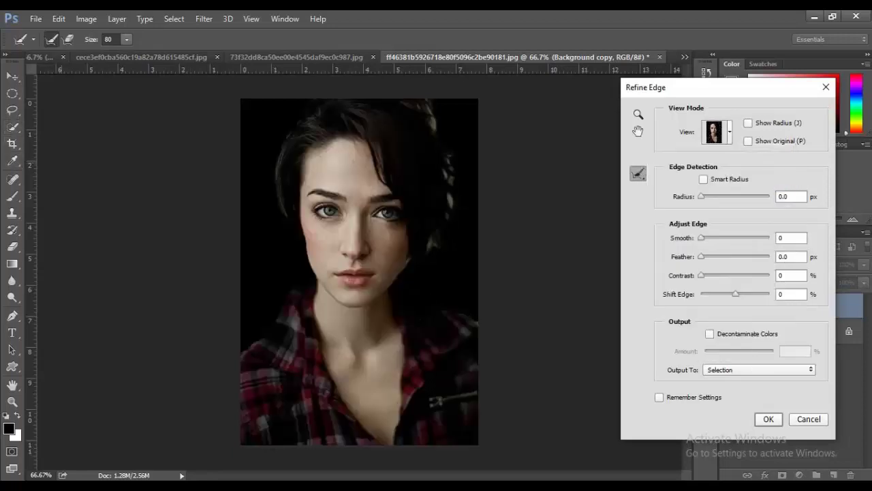
pyautogui.moveTo(437, 101); pyautogui.dragTo(401, 289)
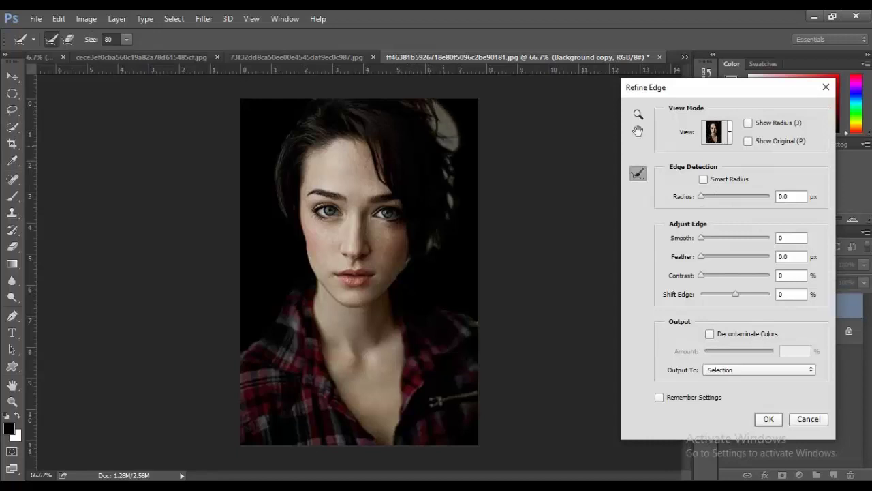
pyautogui.moveTo(289, 106); pyautogui.dragTo(286, 269)
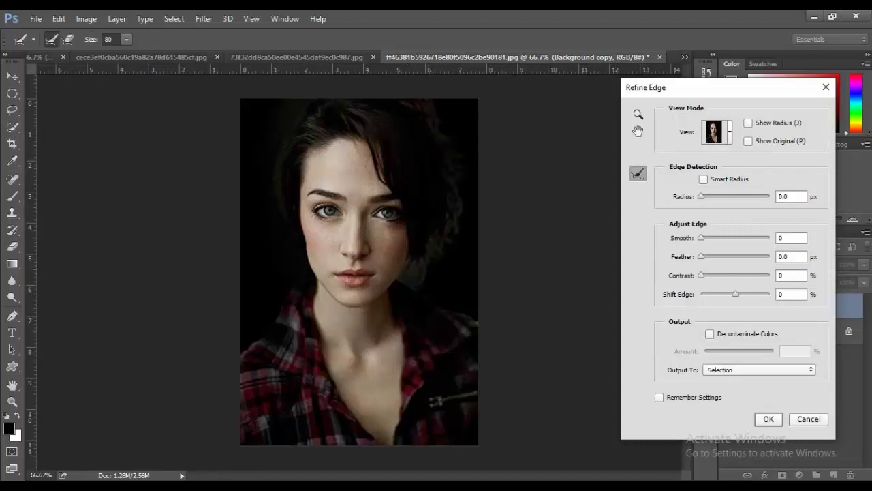
pyautogui.click(760, 370)
pyautogui.click(722, 390)
pyautogui.click(768, 418)
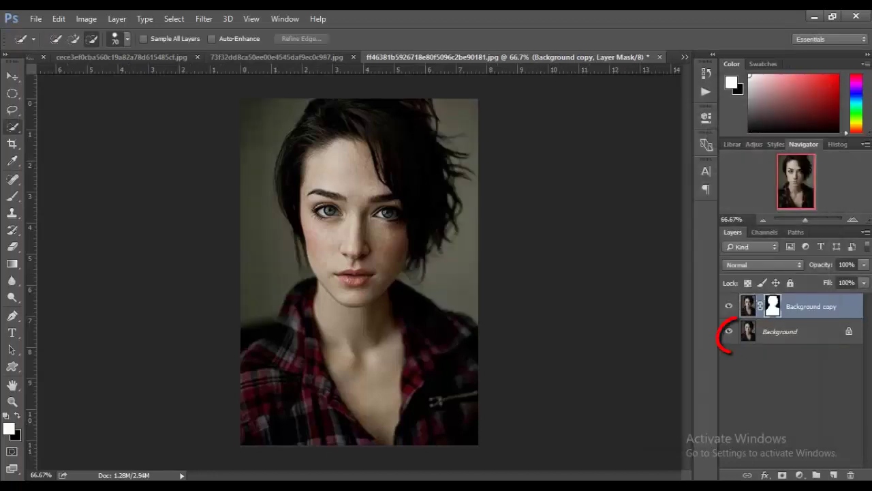
# Step: Hide the original Background layer and zoom to 200% to inspect the edges
pyautogui.click(730, 331)
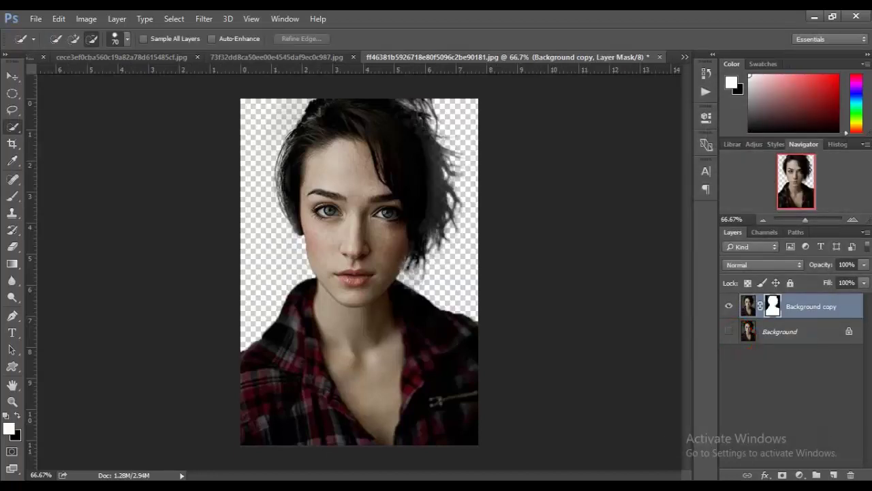
pyautogui.hotkey('ctrl', '+')
pyautogui.hotkey('ctrl', '+')
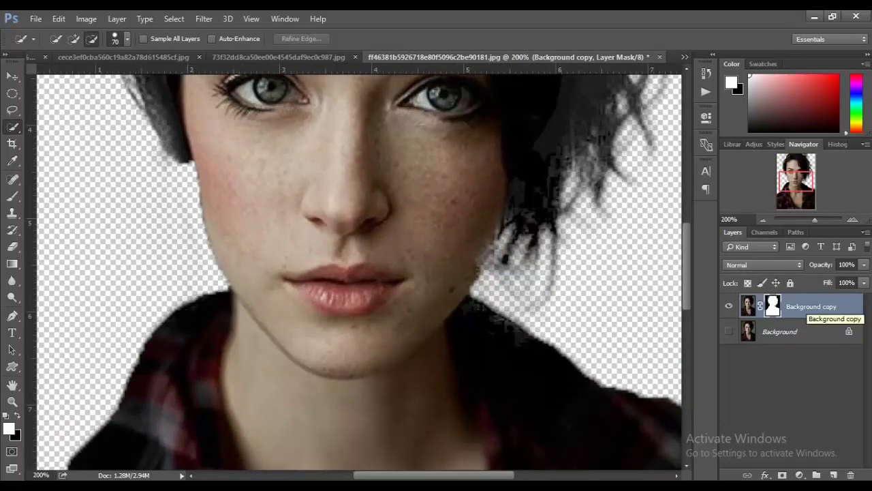
pyautogui.scroll(2, 359, 272)
pyautogui.scroll(3, 359, 273)
pyautogui.scroll(3, 359, 272)
pyautogui.scroll(1, 359, 272)
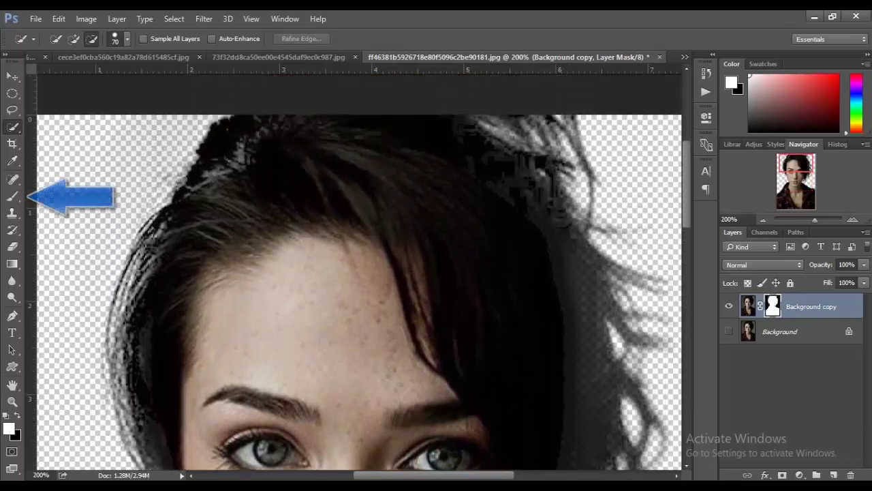
# Step: With the Brush active, scroll around the zoomed portrait checking the mask's hair edges
pyautogui.press('b')
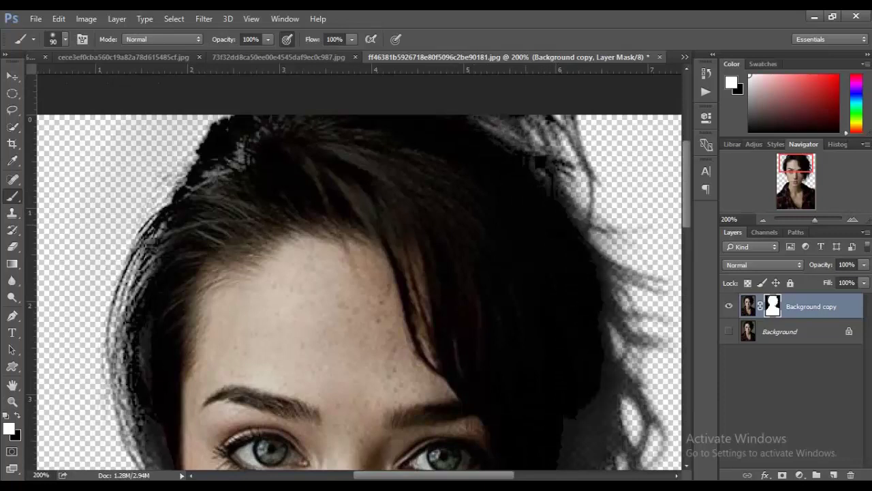
pyautogui.scroll(-2, 359, 273)
pyautogui.scroll(-2, 359, 272)
pyautogui.scroll(-5, 360, 273)
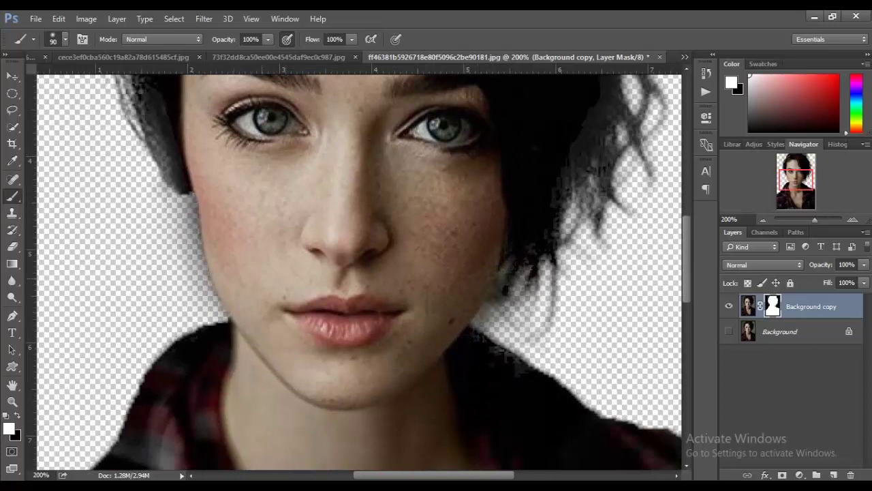
pyautogui.scroll(-1, 359, 273)
pyautogui.scroll(-2, 359, 273)
pyautogui.scroll(-2, 359, 273)
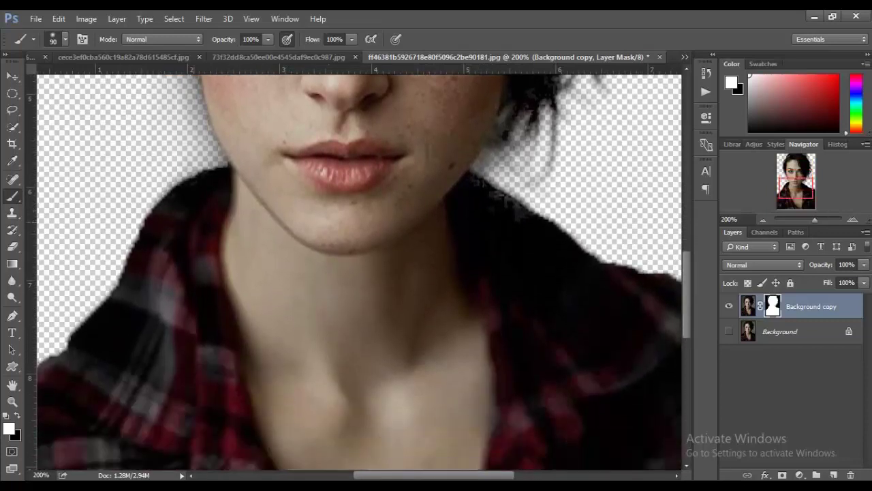
pyautogui.scroll(-1, 360, 272)
pyautogui.scroll(-3, 359, 273)
pyautogui.scroll(3, 359, 273)
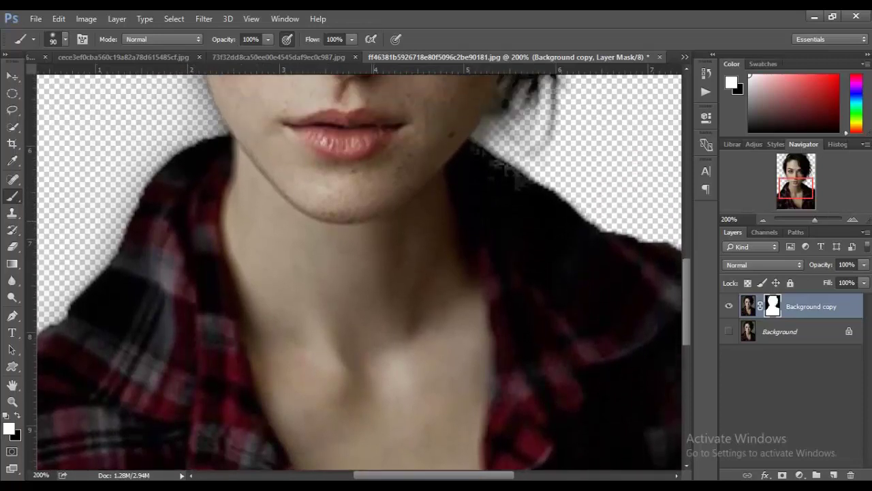
pyautogui.scroll(2, 359, 272)
pyautogui.scroll(2, 359, 273)
pyautogui.scroll(-5, 359, 272)
# Step: At 100% zoom, paint hair strands back into the mask at right and upper-left
pyautogui.hotkey('ctrl', '-')
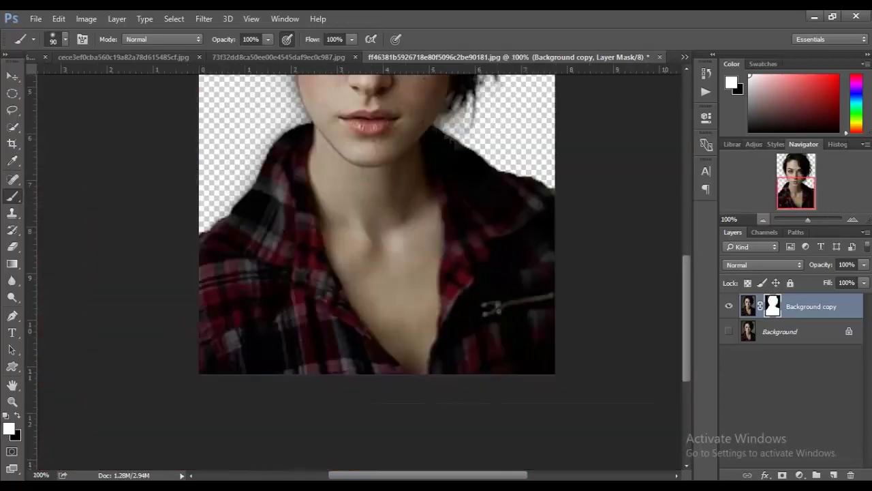
pyautogui.scroll(2, 377, 272)
pyautogui.scroll(4, 376, 273)
pyautogui.scroll(3, 377, 272)
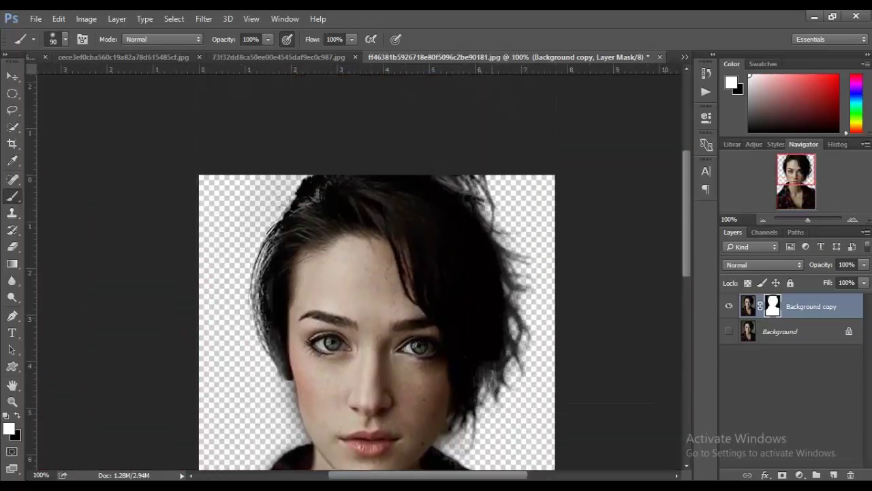
pyautogui.click(503, 364)
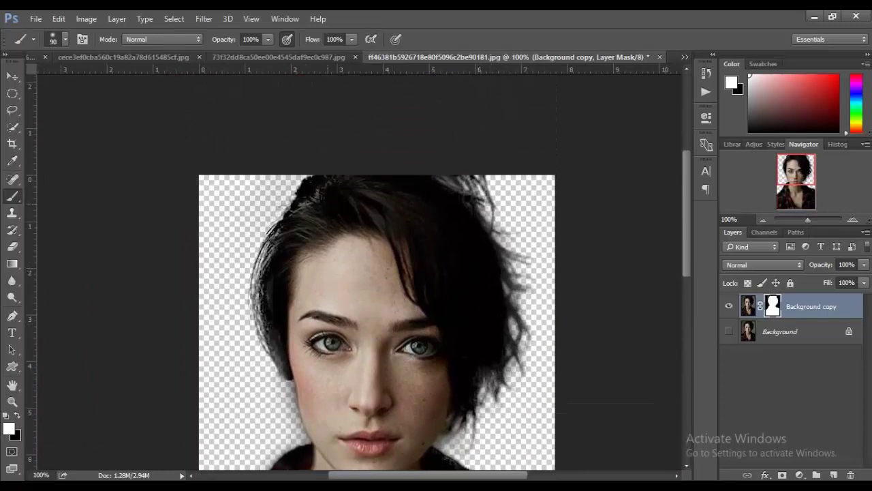
pyautogui.moveTo(306, 179)
pyautogui.mouseDown()
pyautogui.moveTo(253, 300)
pyautogui.moveTo(287, 413)
pyautogui.mouseUp()
# Step: Open Filter > Liquify and pick the Pucker tool
pyautogui.scroll(-3, 377, 273)
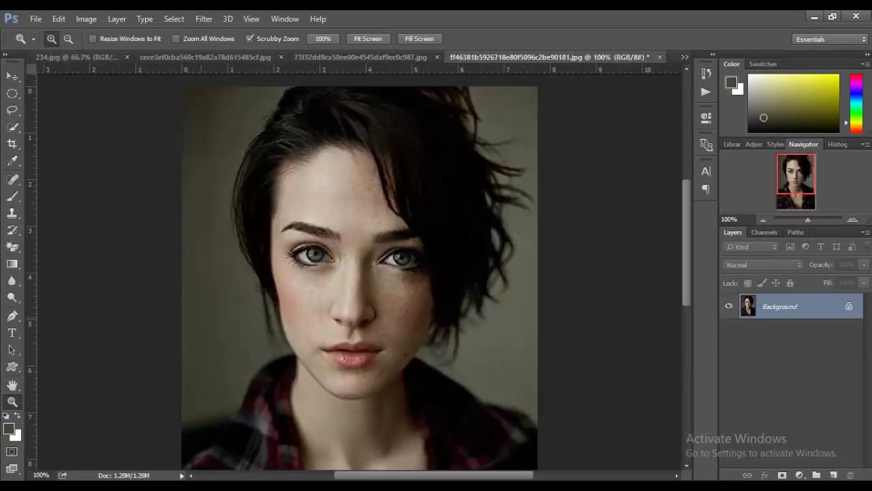
pyautogui.click(204, 19)
pyautogui.click(218, 118)
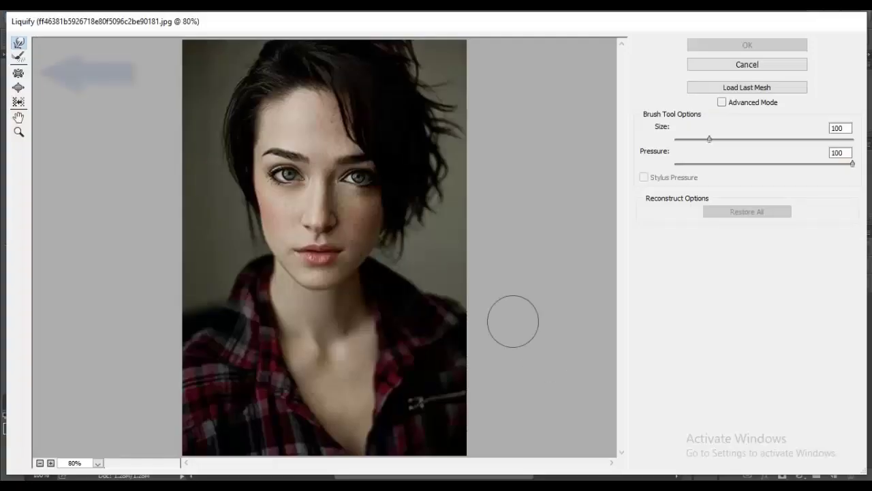
pyautogui.click(19, 73)
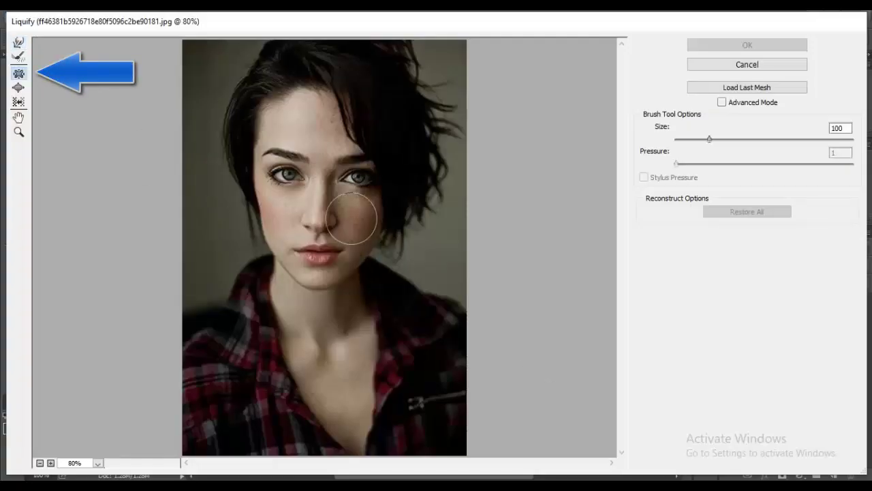
# Step: Pinch beside the nose, shrink the brush, and make the lower lip fuller
pyautogui.click(305, 216)
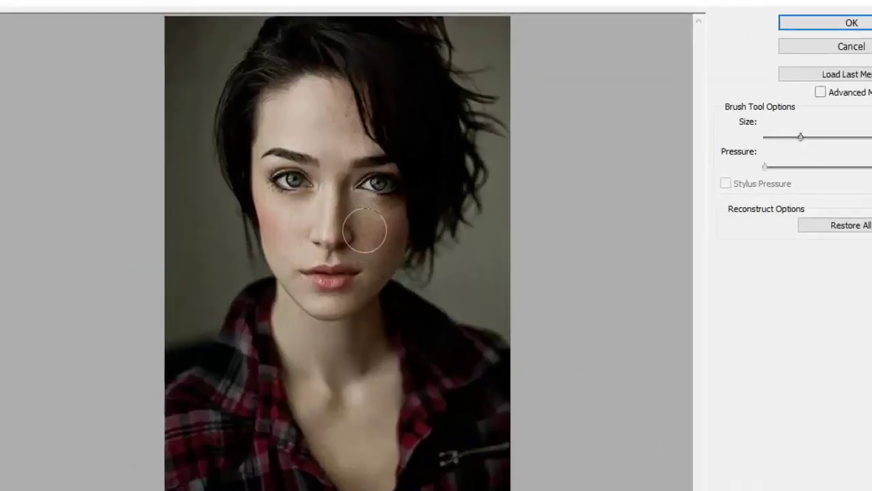
pyautogui.press('[')
pyautogui.press('[')
pyautogui.press('[')
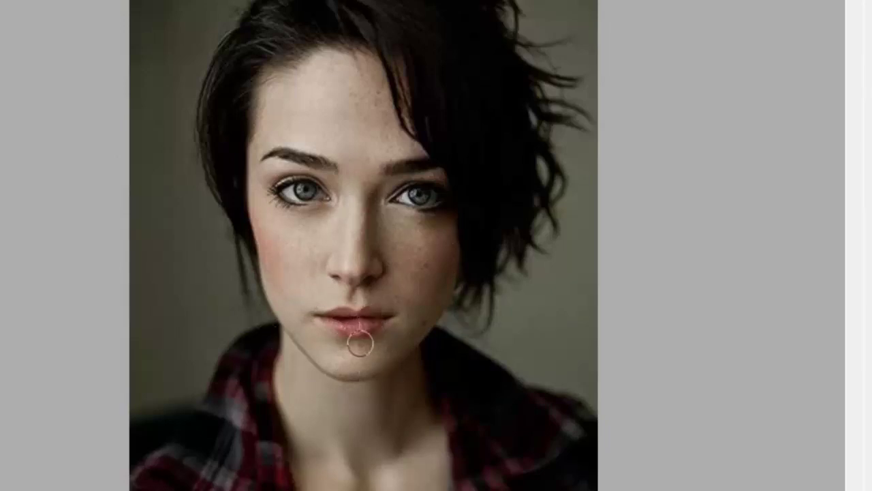
pyautogui.moveTo(360, 344); pyautogui.dragTo(370, 351)
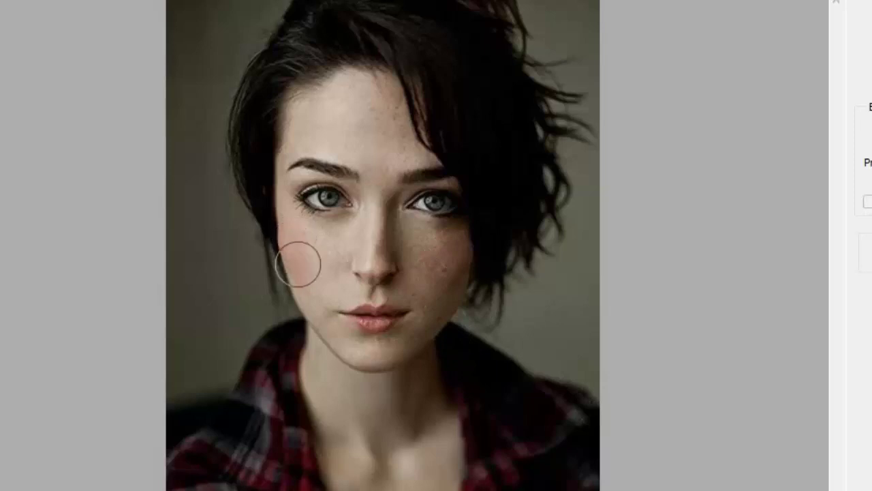
# Step: Puff out and round both cheeks and the jaw toward the chin
pyautogui.moveTo(298, 264)
pyautogui.mouseDown()
pyautogui.moveTo(321, 316)
pyautogui.moveTo(282, 210)
pyautogui.moveTo(302, 279)
pyautogui.moveTo(287, 239)
pyautogui.mouseUp()
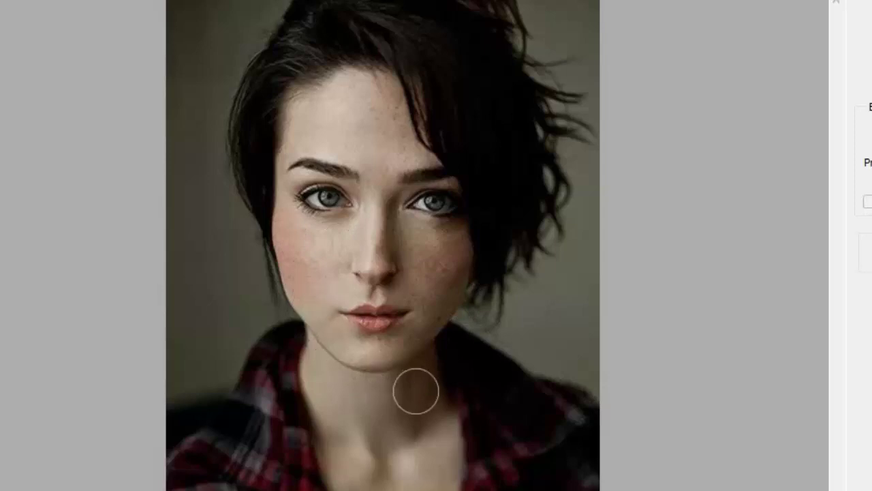
pyautogui.moveTo(311, 224); pyautogui.dragTo(300, 276)
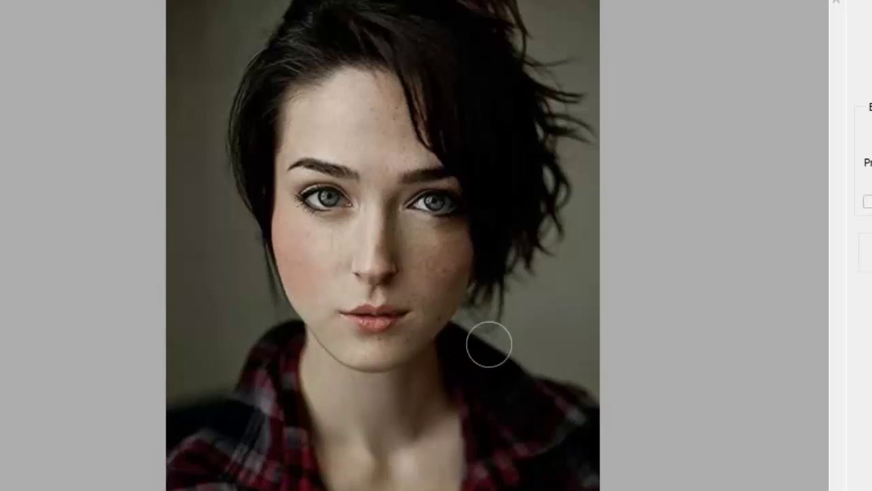
pyautogui.moveTo(459, 272); pyautogui.dragTo(437, 323)
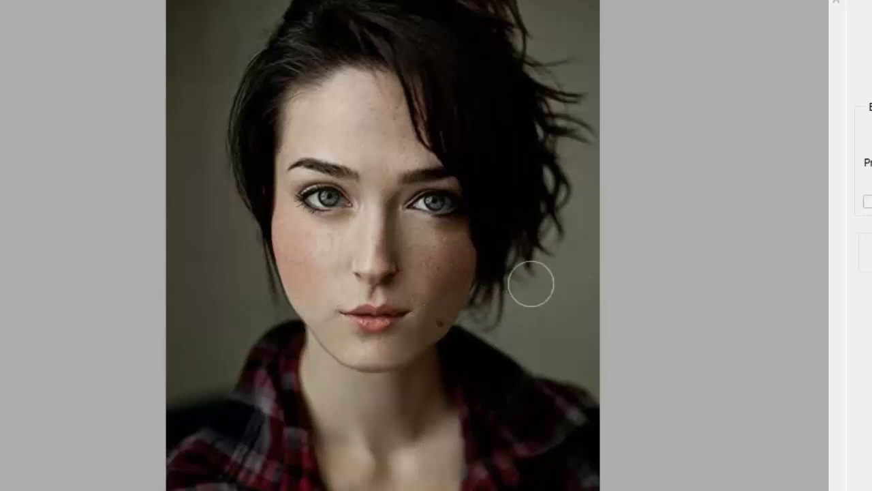
pyautogui.moveTo(456, 272); pyautogui.dragTo(450, 306)
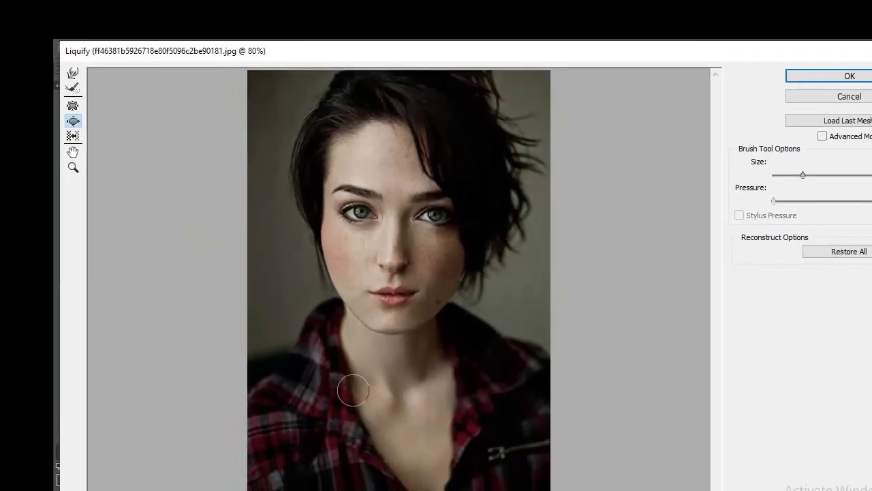
pyautogui.click(73, 105)
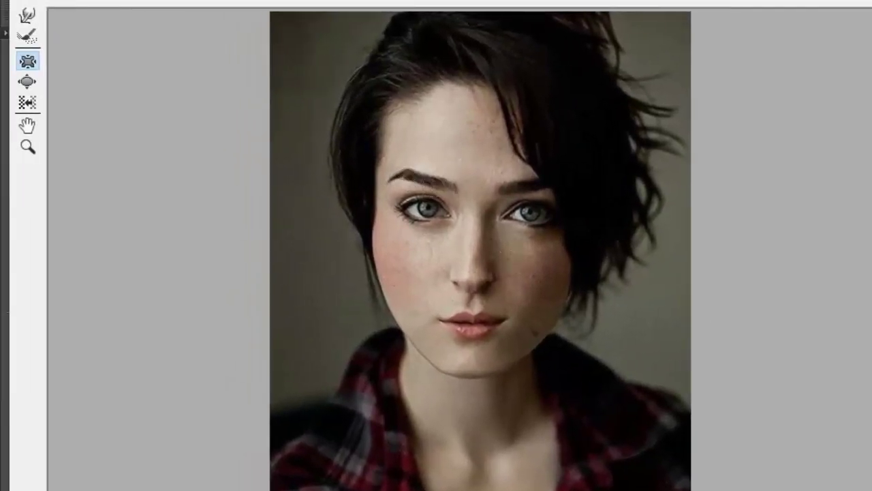
# Step: Enlarge both eyes with Forward Warp strokes
pyautogui.press('w')
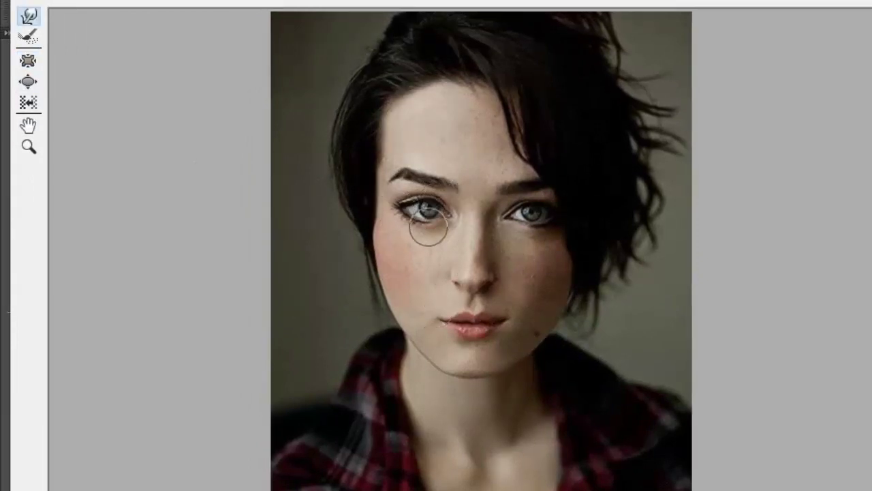
pyautogui.moveTo(428, 227)
pyautogui.mouseDown()
pyautogui.moveTo(427, 190)
pyautogui.moveTo(434, 208)
pyautogui.mouseUp()
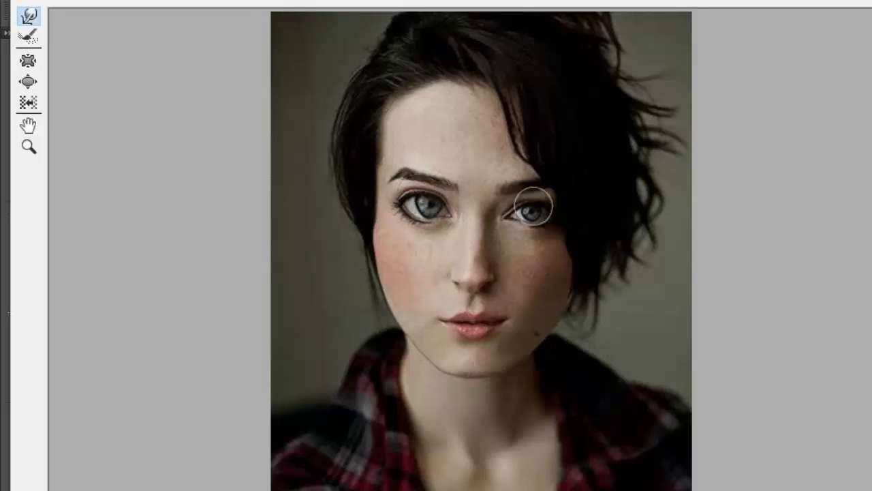
pyautogui.moveTo(530, 207)
pyautogui.mouseDown()
pyautogui.moveTo(540, 203)
pyautogui.moveTo(550, 214)
pyautogui.moveTo(532, 219)
pyautogui.mouseUp()
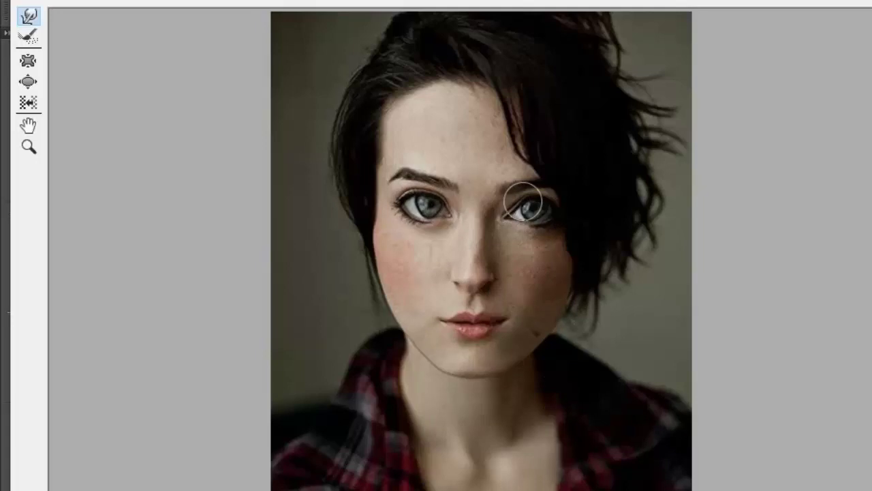
# Step: Undo a stray right-eye stretch and pull the right eyebrow's inner end toward centre
pyautogui.moveTo(525, 203); pyautogui.dragTo(545, 200)
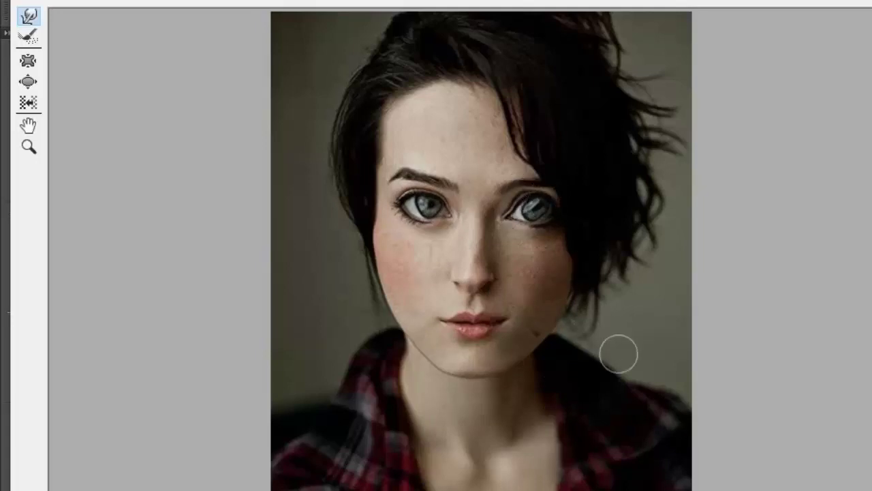
pyautogui.hotkey('ctrl', 'z')
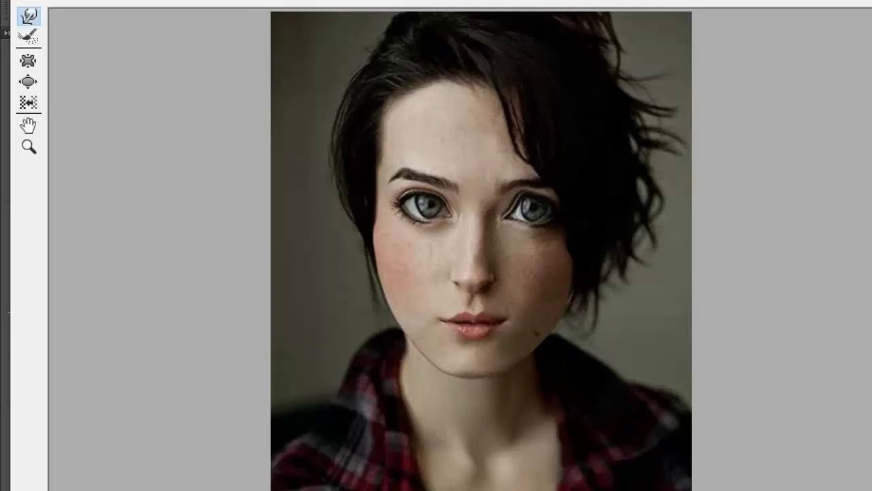
pyautogui.moveTo(519, 183); pyautogui.dragTo(496, 176)
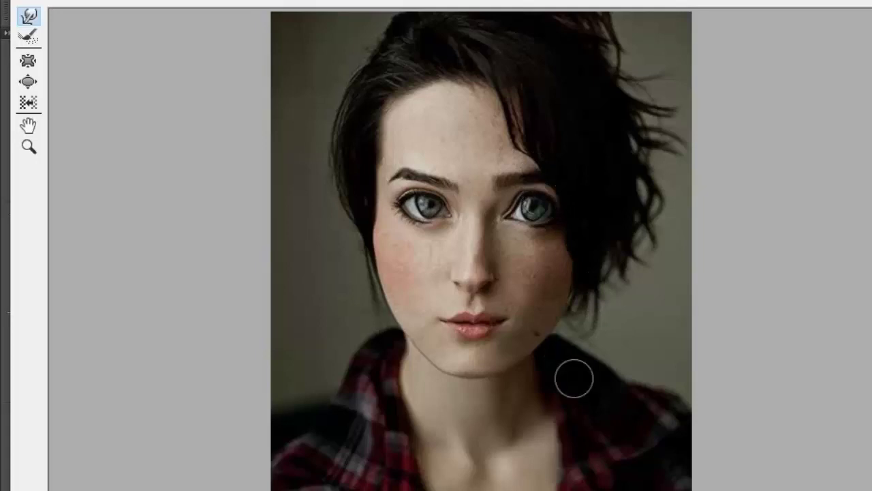
# Step: Reshape both eyes, lift the left eye, and thicken and arch the left eyebrow
pyautogui.moveTo(422, 204); pyautogui.dragTo(431, 198)
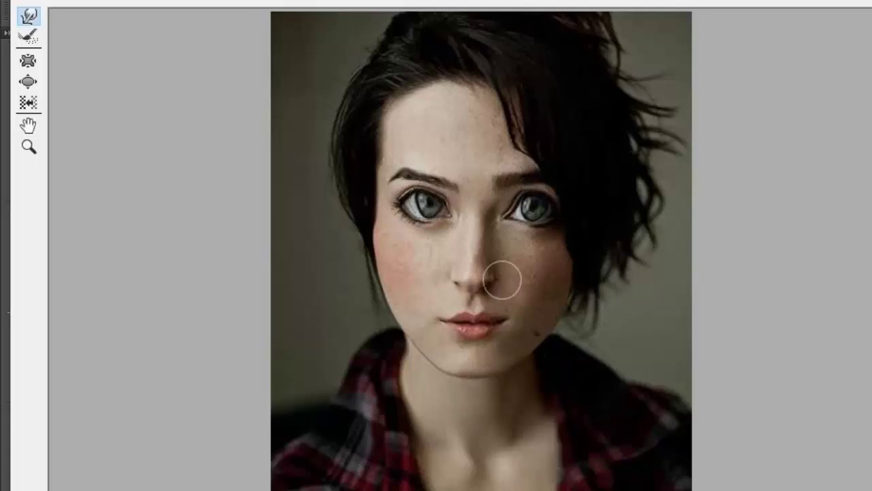
pyautogui.moveTo(424, 195); pyautogui.dragTo(443, 196)
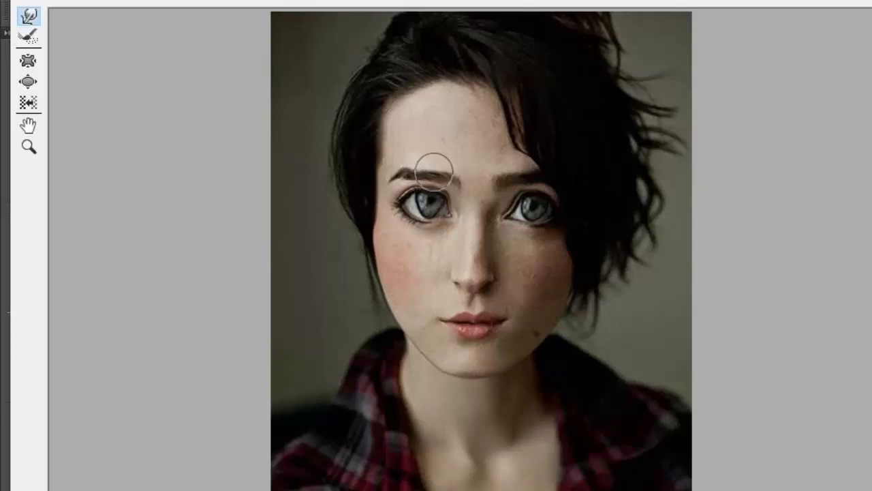
pyautogui.moveTo(437, 170)
pyautogui.mouseDown()
pyautogui.moveTo(417, 172)
pyautogui.moveTo(424, 168)
pyautogui.mouseUp()
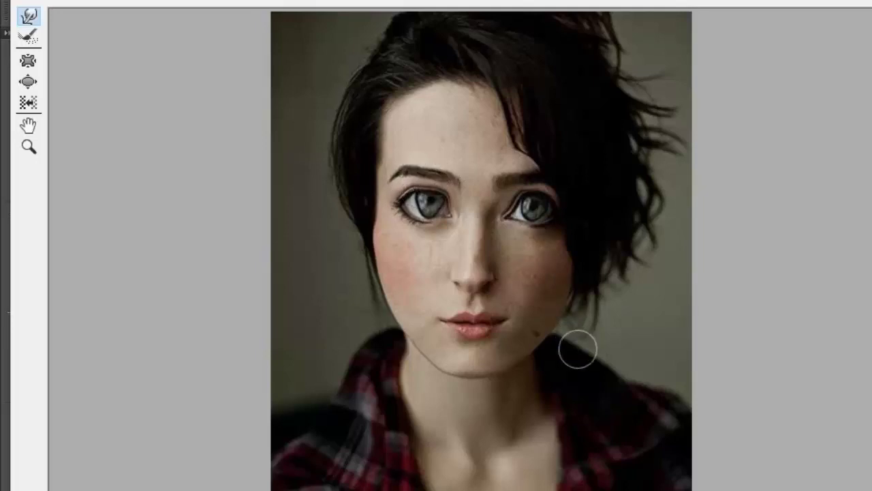
pyautogui.moveTo(519, 202); pyautogui.dragTo(513, 201)
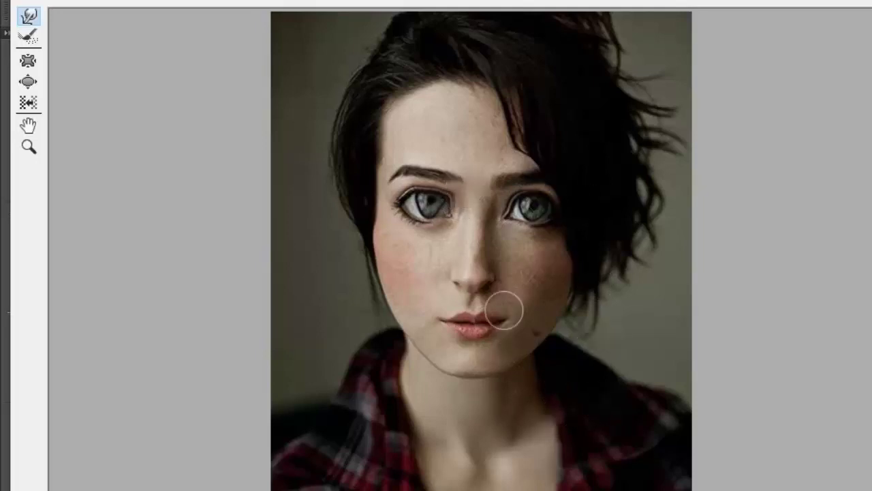
pyautogui.moveTo(428, 203)
pyautogui.mouseDown()
pyautogui.moveTo(435, 189)
pyautogui.moveTo(427, 188)
pyautogui.mouseUp()
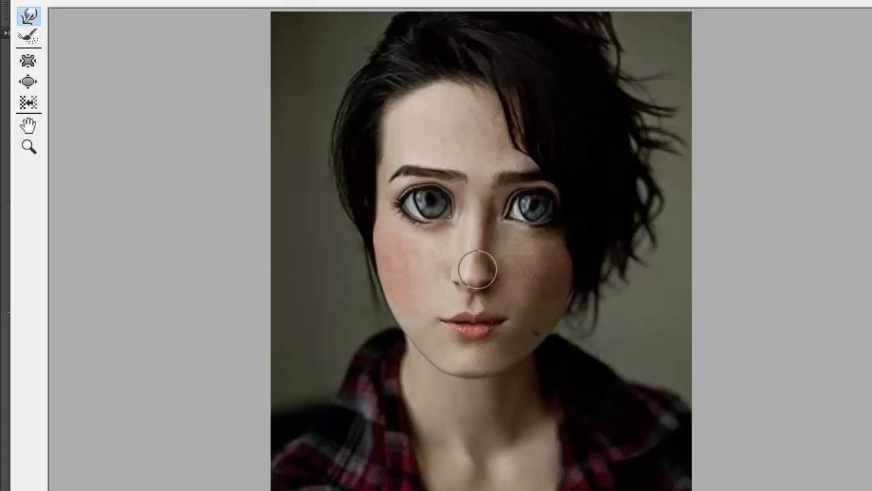
# Step: Narrow the nose tip and nostrils with a Forward Warp stroke
pyautogui.moveTo(477, 269)
pyautogui.mouseDown()
pyautogui.moveTo(461, 292)
pyautogui.moveTo(471, 288)
pyautogui.mouseUp()
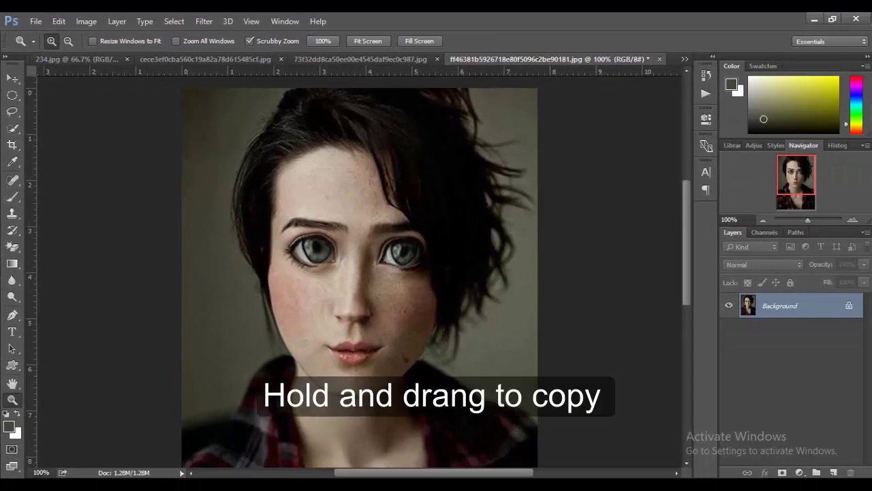
# Step: Duplicate Background, choose the Mixer Brush, and sample the light face skin tone at 200%
pyautogui.moveTo(748, 305)
pyautogui.mouseDown()
pyautogui.moveTo(748, 356)
pyautogui.moveTo(833, 472)
pyautogui.mouseUp()
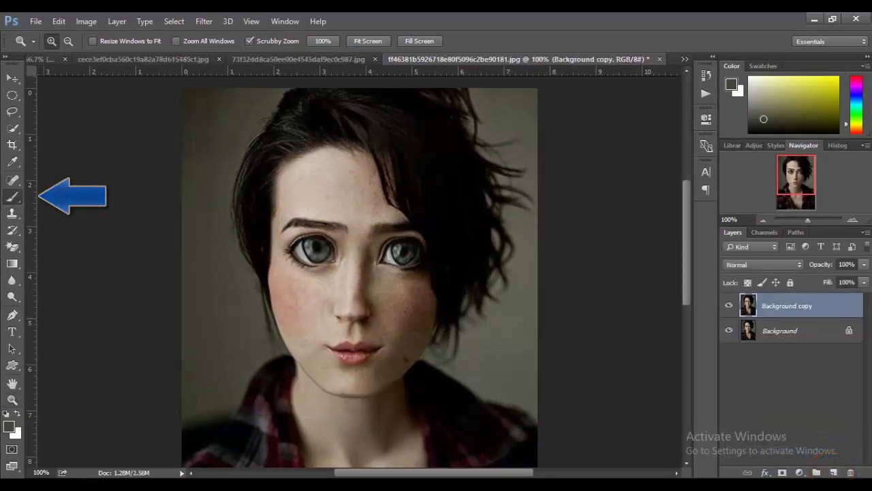
pyautogui.click(12, 197)
pyautogui.click(75, 231)
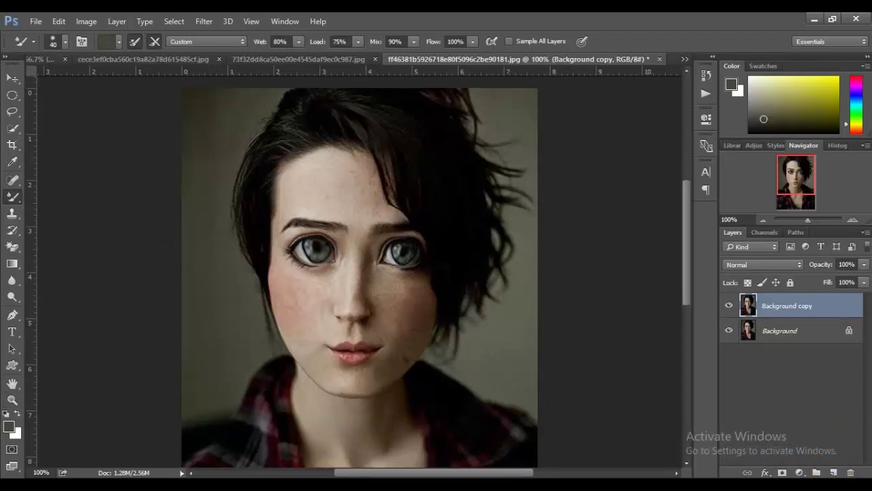
pyautogui.hotkey('ctrl', '+')
pyautogui.scroll(-3, 354, 273)
pyautogui.scroll(-3, 355, 272)
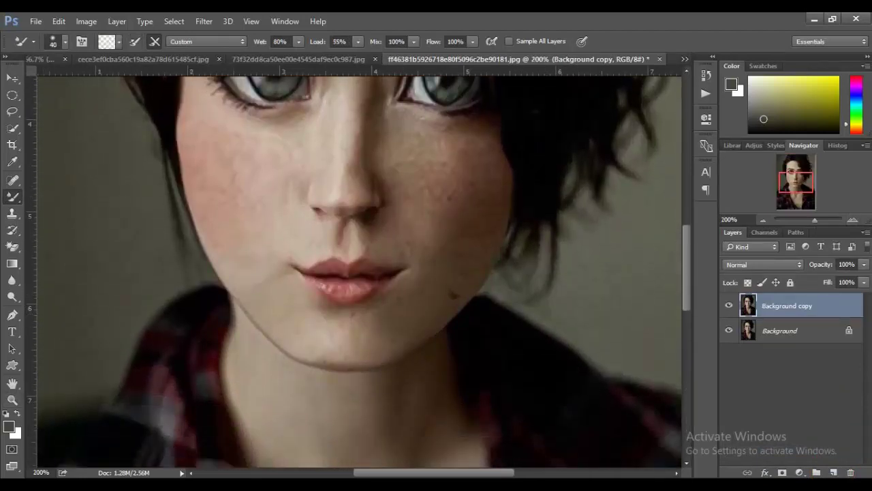
pyautogui.click(12, 162)
pyautogui.click(437, 170)
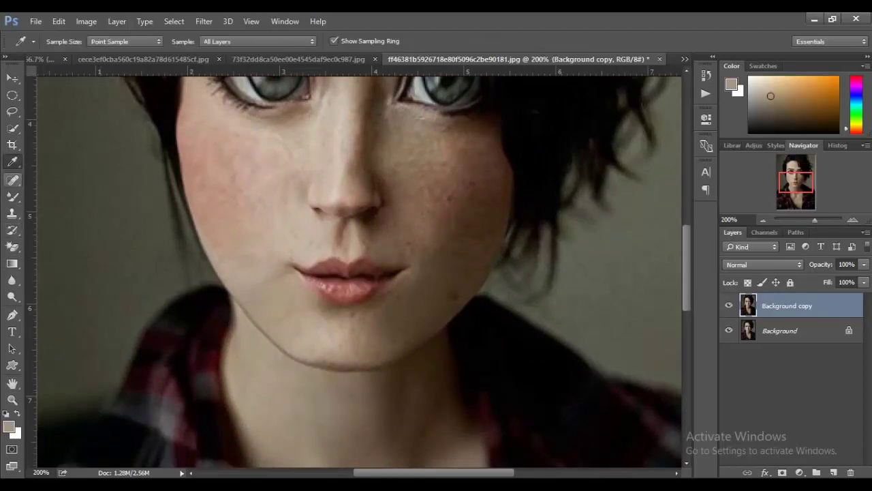
pyautogui.click(13, 197)
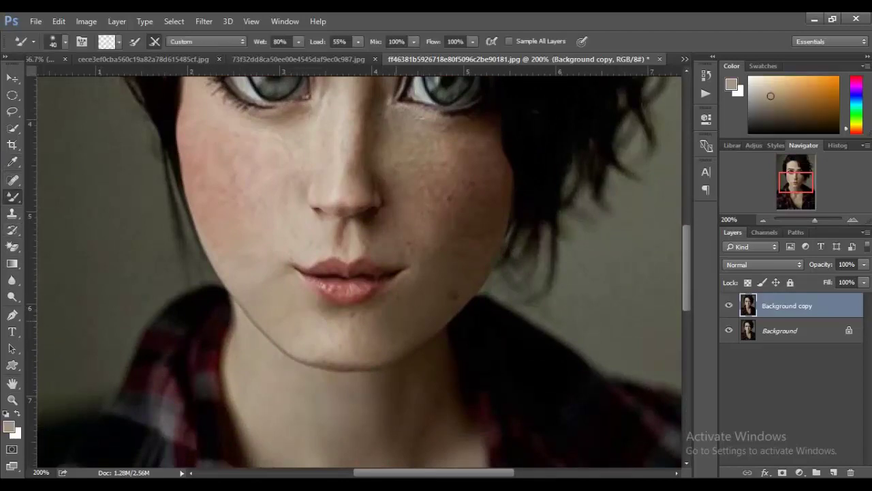
# Step: Smooth and brighten the chin skin with Mixer Brush strokes
pyautogui.moveTo(348, 321); pyautogui.dragTo(399, 356)
pyautogui.moveTo(348, 338); pyautogui.dragTo(385, 365)
pyautogui.moveTo(361, 317); pyautogui.dragTo(412, 358)
pyautogui.moveTo(324, 303); pyautogui.dragTo(399, 334)
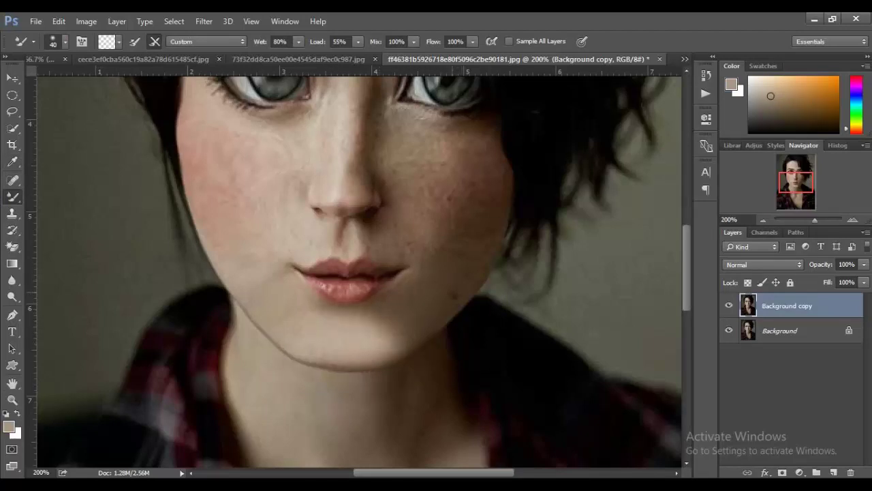
# Step: Blend the skin under the left eye, on the cheek, below the nose and by the lip corner
pyautogui.scroll(3, 354, 273)
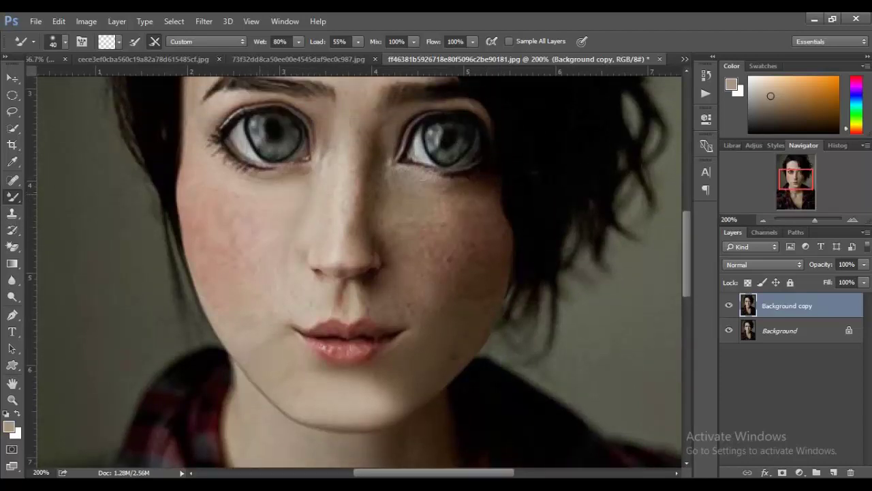
pyautogui.moveTo(226, 172); pyautogui.dragTo(252, 157)
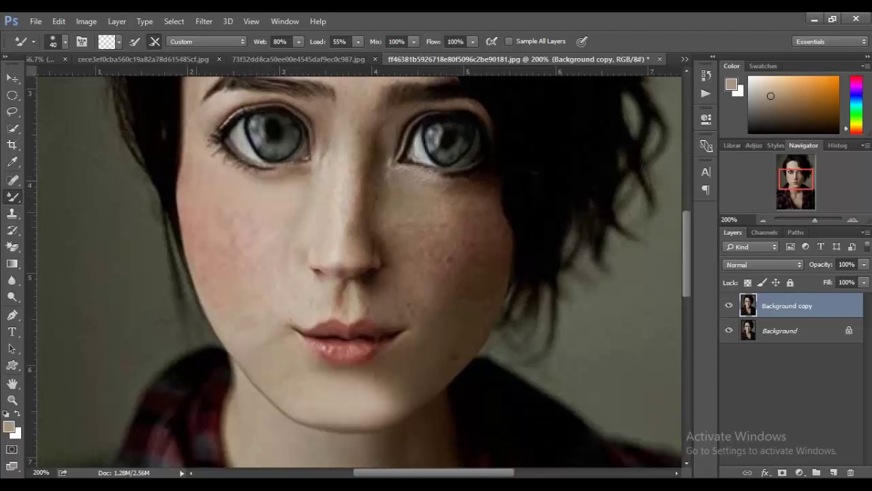
pyautogui.moveTo(252, 250)
pyautogui.mouseDown()
pyautogui.moveTo(269, 236)
pyautogui.moveTo(305, 250)
pyautogui.mouseUp()
pyautogui.moveTo(342, 304)
pyautogui.mouseDown()
pyautogui.moveTo(345, 287)
pyautogui.moveTo(388, 271)
pyautogui.mouseUp()
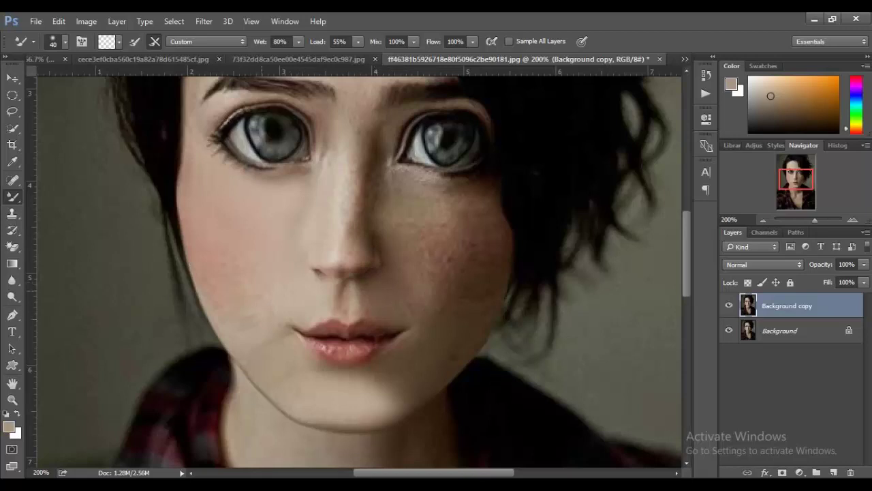
pyautogui.moveTo(282, 315); pyautogui.dragTo(298, 317)
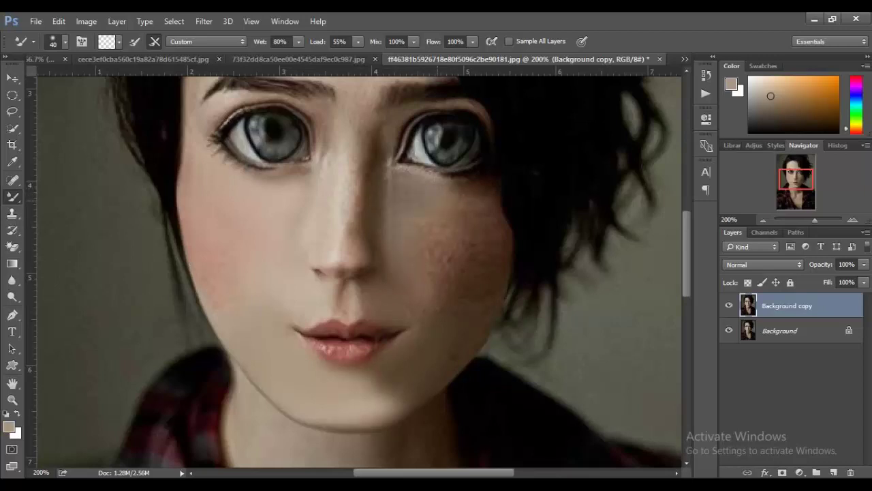
# Step: Set Mixer Brush Mix to 70% and blend the skin along the nose side
pyautogui.scroll(1, 361, 137)
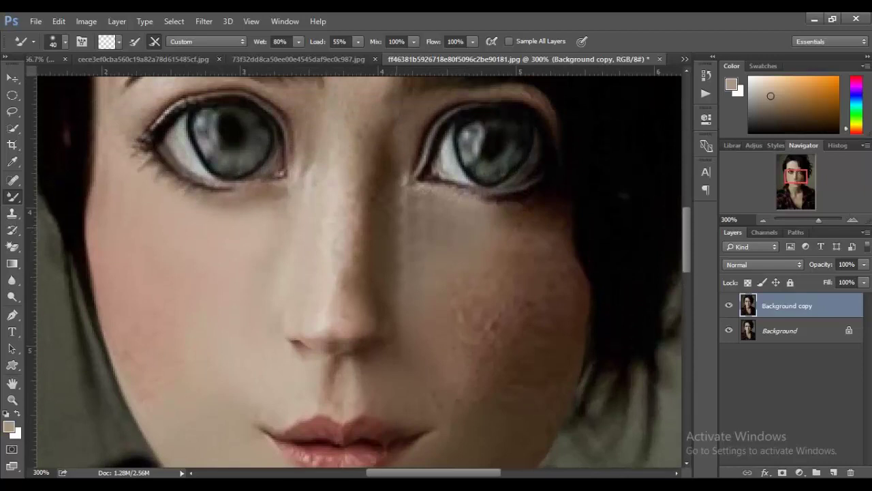
pyautogui.press('7')
pyautogui.moveTo(395, 249); pyautogui.dragTo(390, 290)
pyautogui.moveTo(398, 191); pyautogui.dragTo(379, 236)
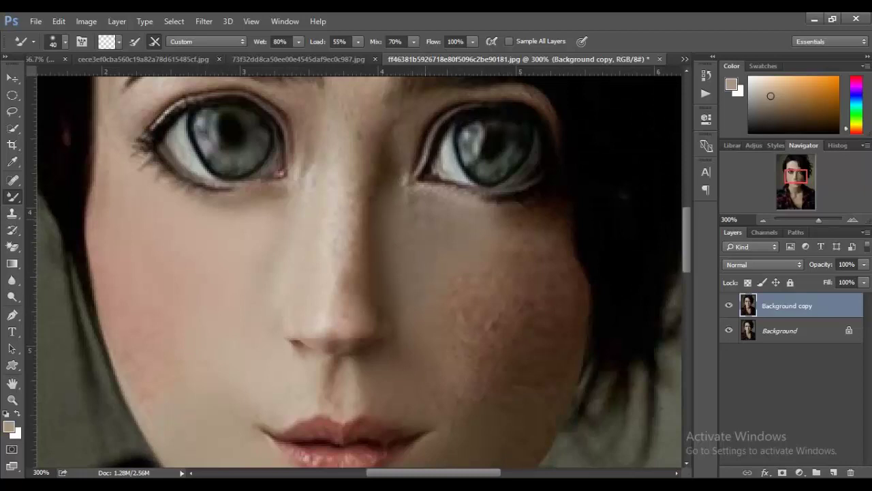
# Step: At 58% Flow, smooth the right-cheek blemish and under-eye shadow, then view the whole portrait
pyautogui.hotkey('shift', '5')
pyautogui.hotkey('shift', '8')
pyautogui.moveTo(490, 286); pyautogui.dragTo(477, 340)
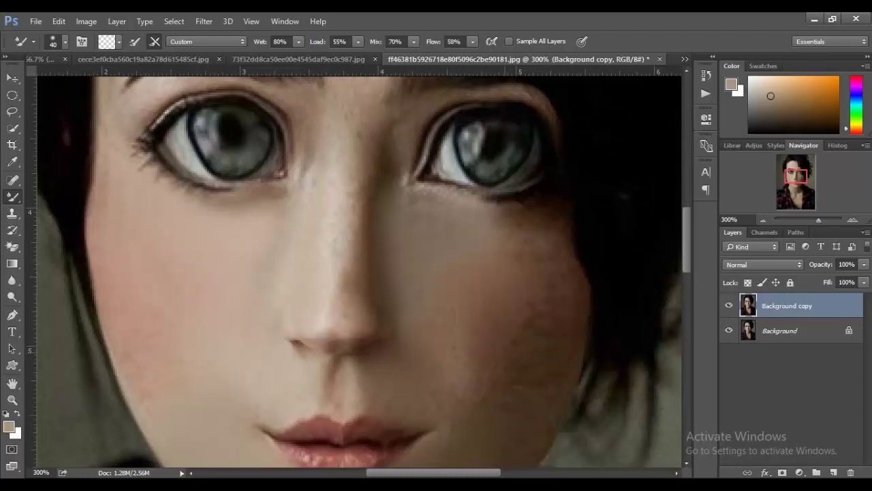
pyautogui.moveTo(552, 225); pyautogui.dragTo(518, 232)
pyautogui.moveTo(573, 205); pyautogui.dragTo(525, 232)
pyautogui.moveTo(542, 200); pyautogui.dragTo(494, 235)
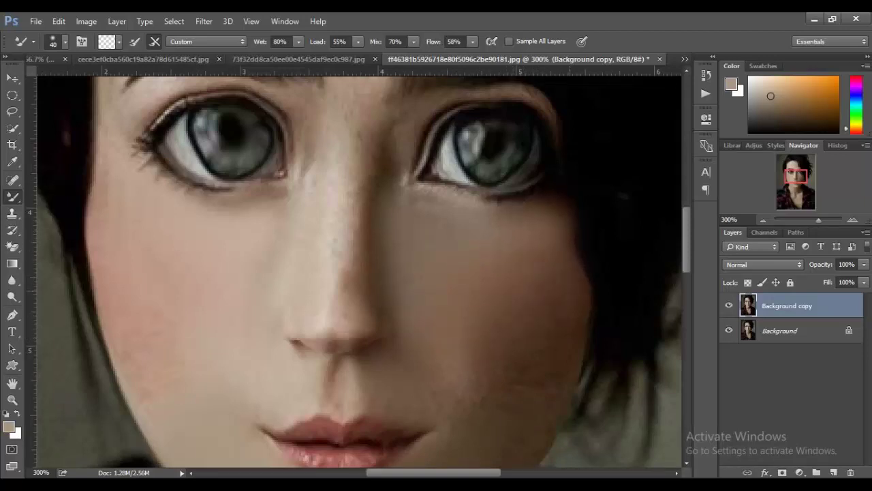
pyautogui.scroll(-3, 355, 272)
pyautogui.scroll(-2, 355, 272)
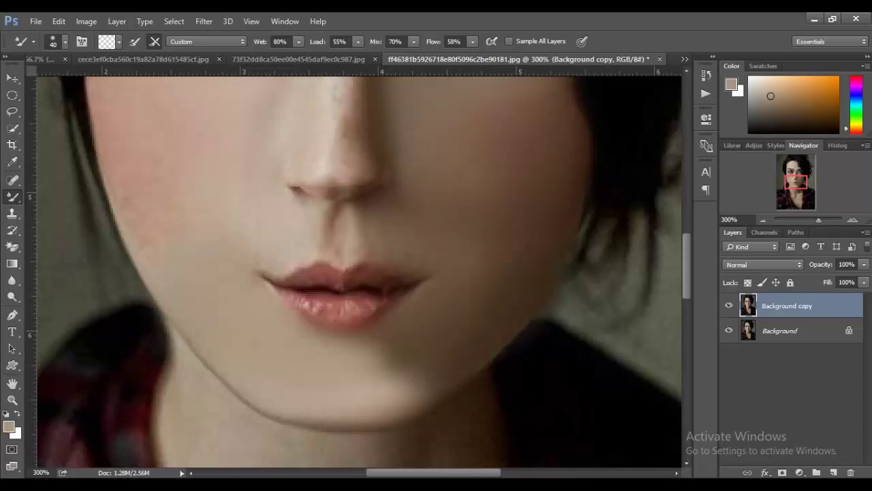
pyautogui.hotkey('ctrl', '1')
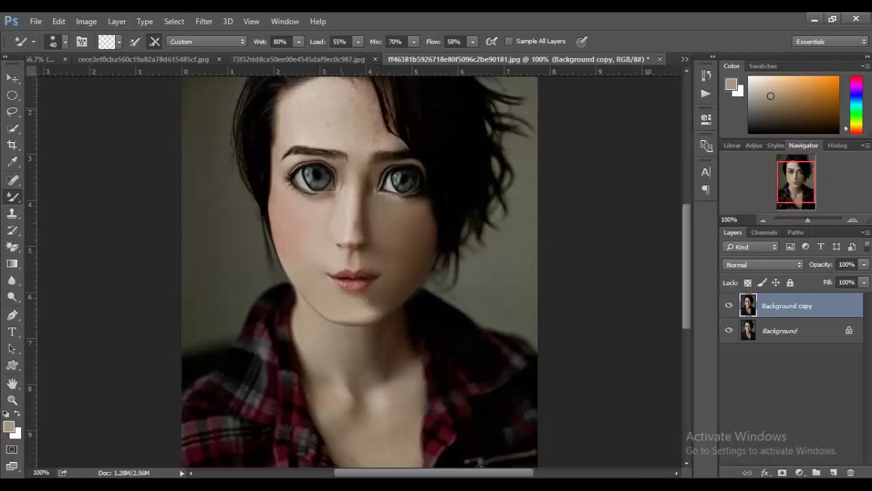
# Step: Reopen Liquify, zoom in on the mouth and chin, and nudge the chin contour with a size-14 brush
pyautogui.click(204, 21)
pyautogui.click(225, 118)
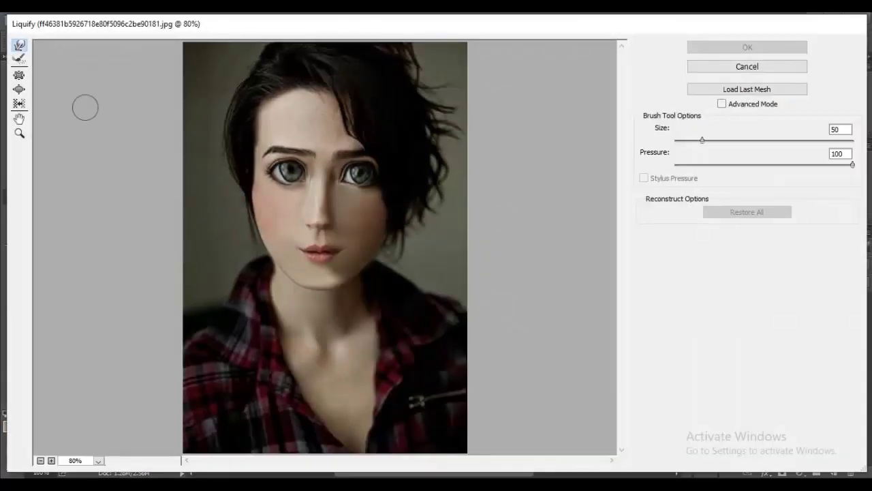
pyautogui.press('o')
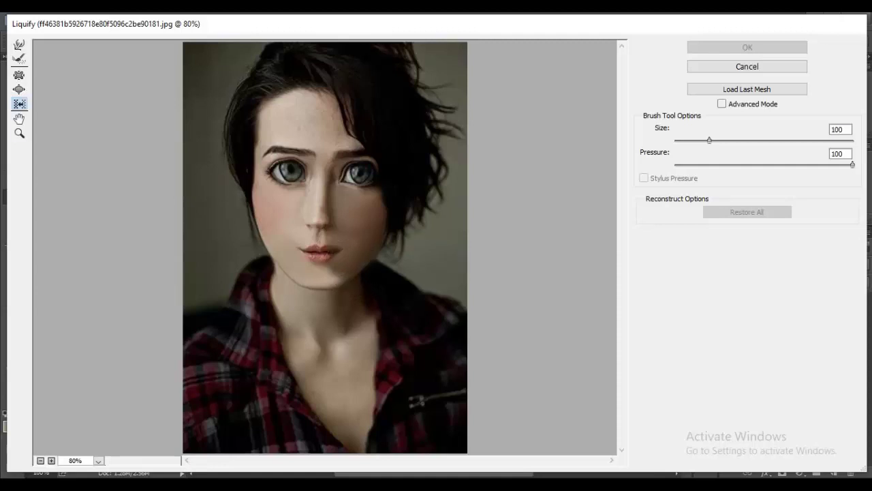
pyautogui.press('z')
pyautogui.click(340, 273)
pyautogui.click(340, 274)
pyautogui.click(340, 273)
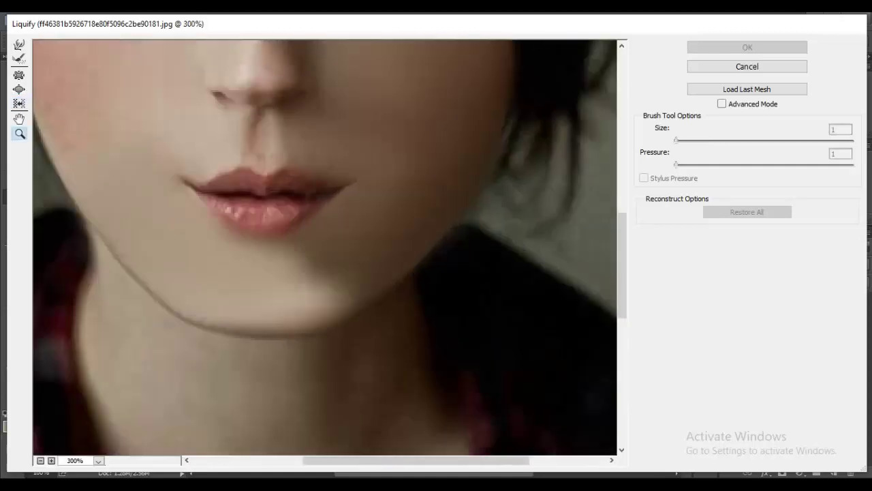
pyautogui.write('o')
pyautogui.write('14')
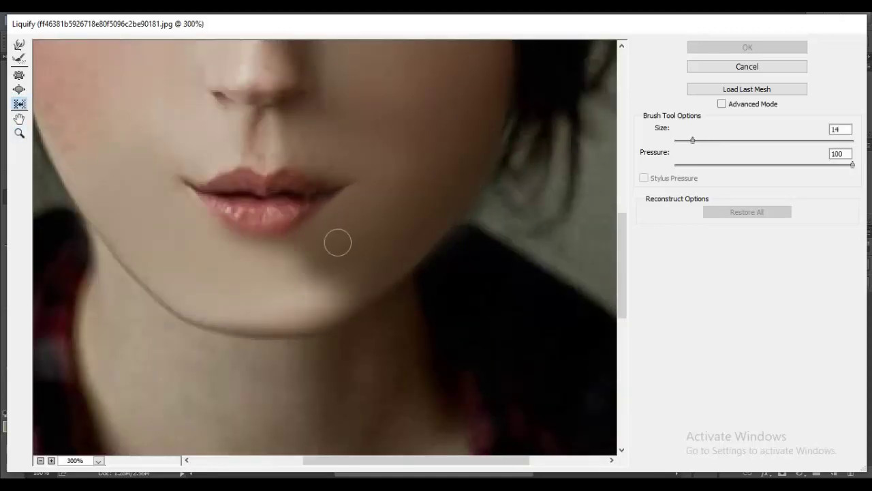
pyautogui.moveTo(337, 226); pyautogui.dragTo(327, 242)
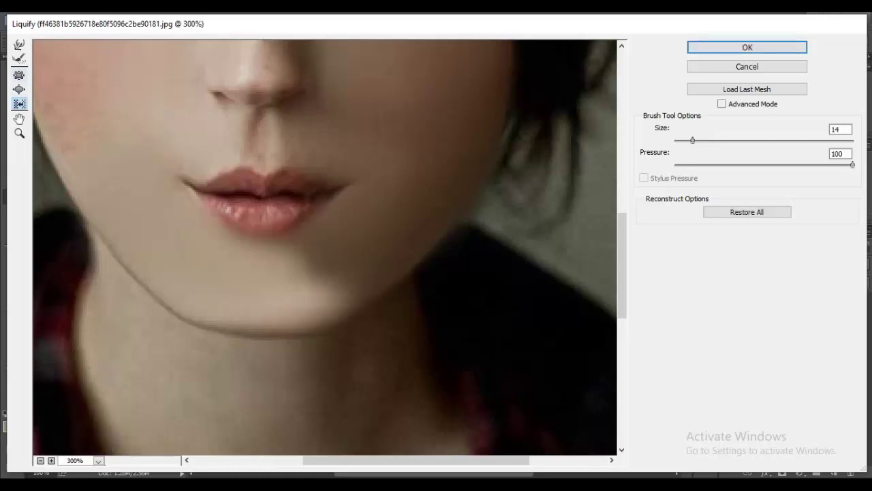
# Step: Forward Warp the right lip corner outward and up at size 15, then set Reconstruct to size 22
pyautogui.click(19, 44)
pyautogui.write('15')
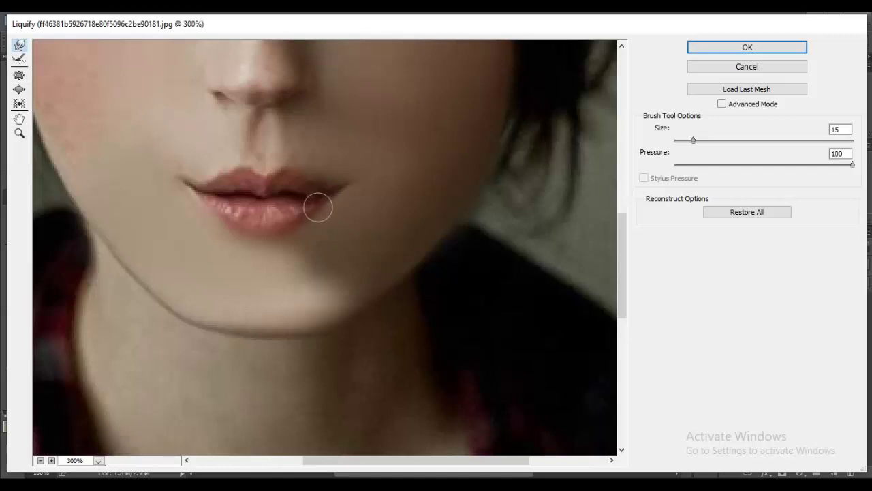
pyautogui.moveTo(298, 201); pyautogui.dragTo(348, 184)
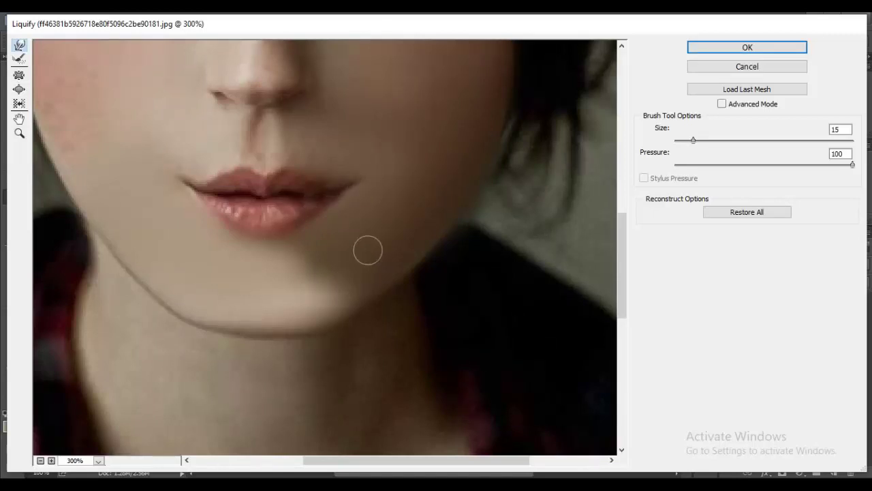
pyautogui.click(19, 75)
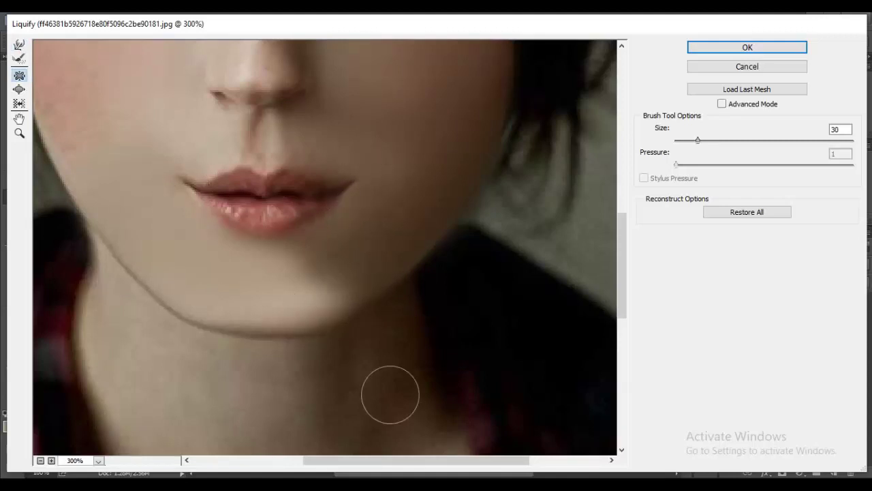
pyautogui.click(19, 59)
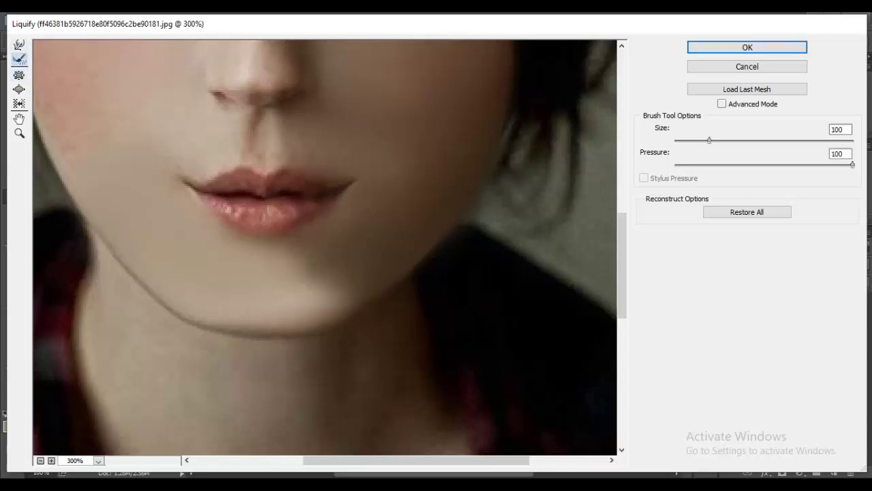
pyautogui.press('[')
pyautogui.press('[')
pyautogui.press('[')
# Step: Pucker around the chin, zoom the preview out to the whole portrait, and close Liquify
pyautogui.click(20, 75)
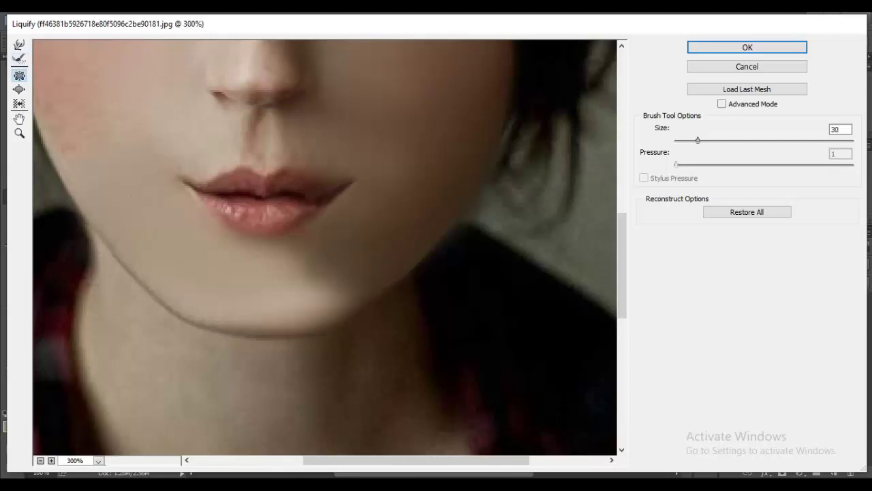
pyautogui.press('alt')
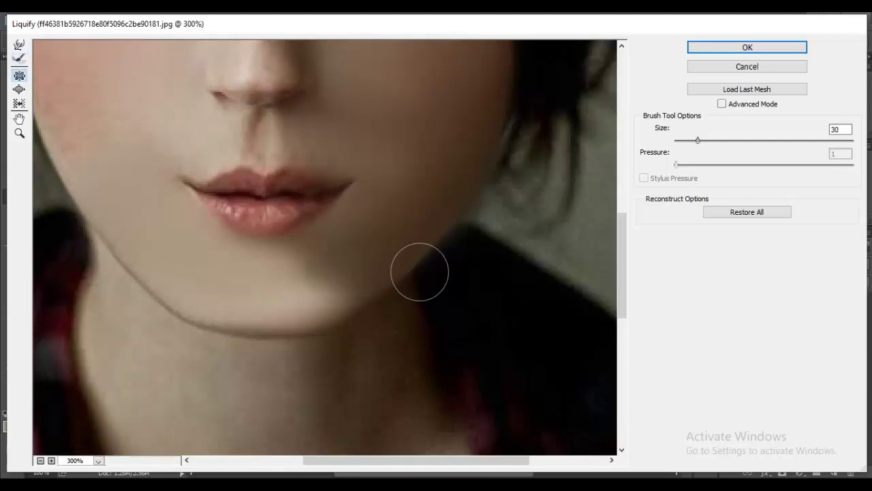
pyautogui.click(19, 133)
pyautogui.hotkey('ctrl', '-')
pyautogui.hotkey('ctrl', '-')
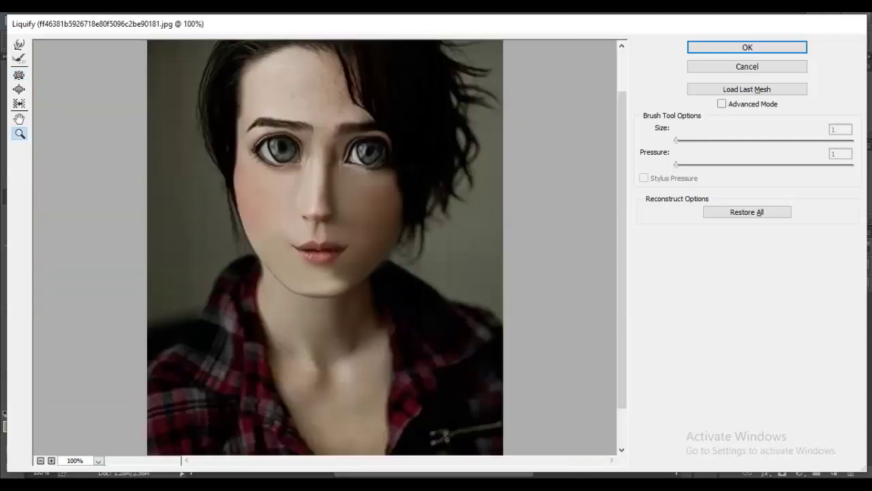
pyautogui.press('s')
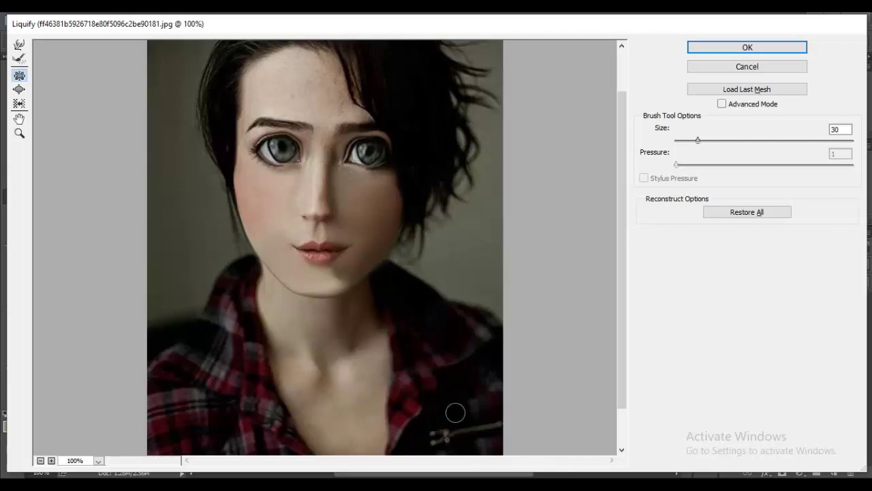
pyautogui.click(747, 66)
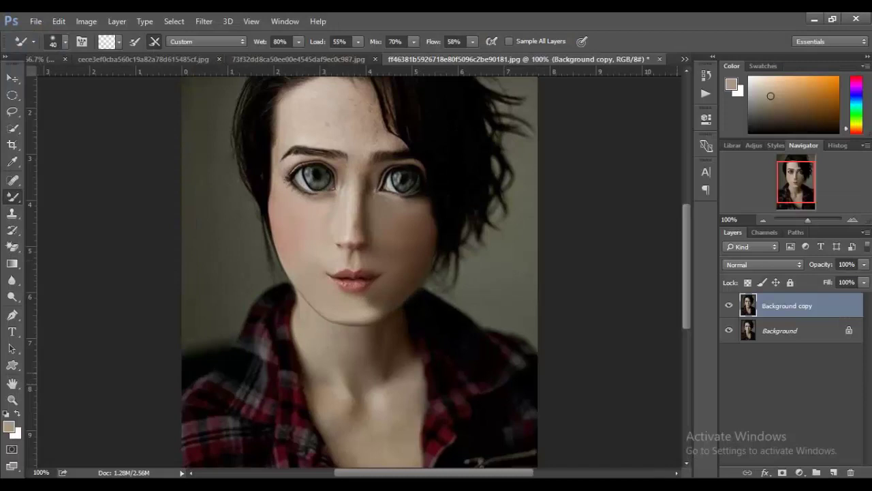
# Step: Reopen Liquify, zoom in on the lips, and Bloat the area near the lower lip with a size-12 brush
pyautogui.click(204, 21)
pyautogui.click(232, 119)
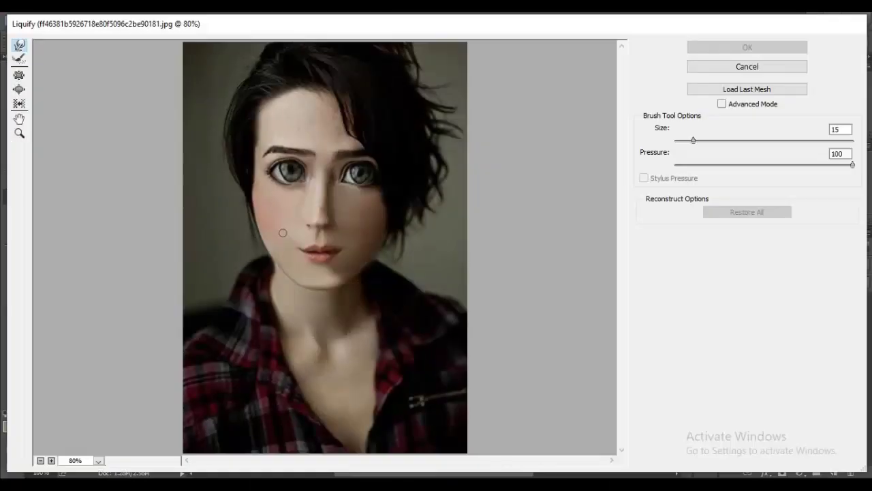
pyautogui.click(19, 133)
pyautogui.click(353, 251)
pyautogui.click(353, 250)
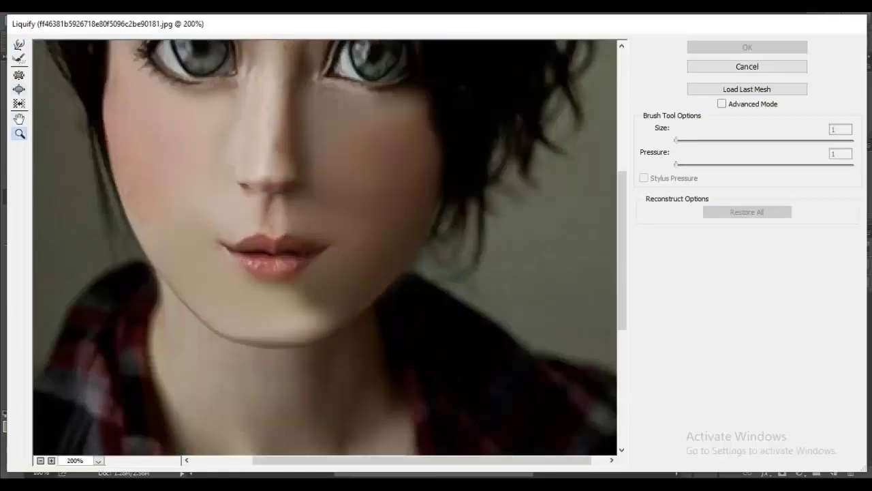
pyautogui.press('b')
pyautogui.press('[')
pyautogui.press('[')
pyautogui.press('[')
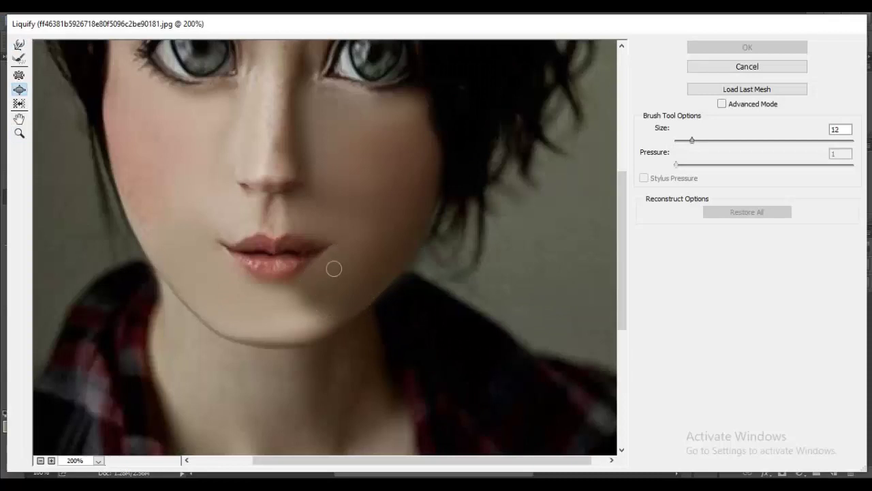
pyautogui.click(334, 269)
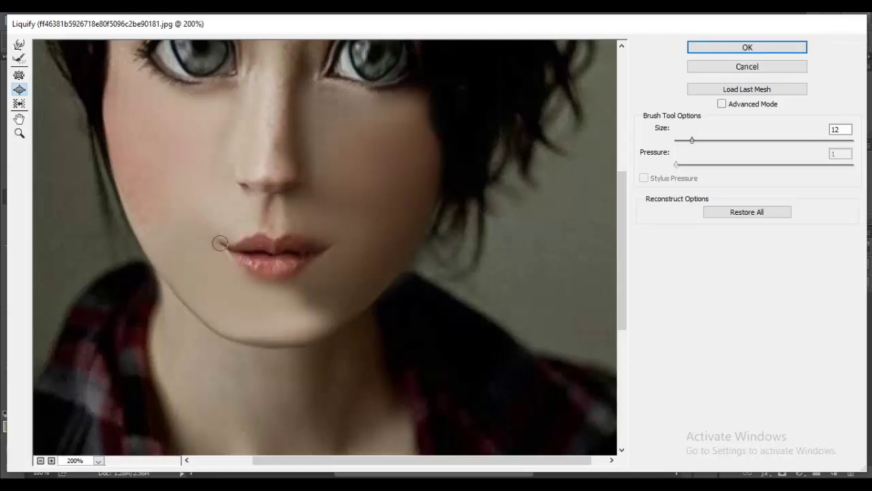
# Step: Forward Warp the right lip corner outward and up, then zoom the preview out to the whole face
pyautogui.press('w')
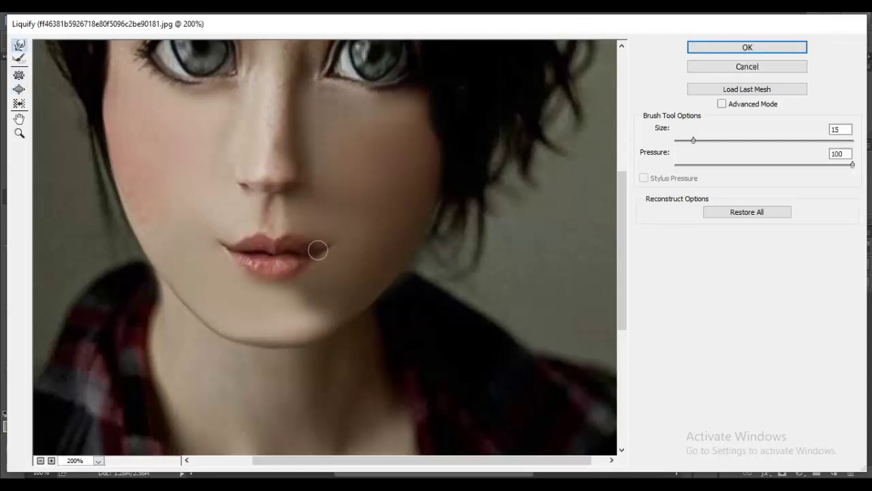
pyautogui.moveTo(328, 244); pyautogui.dragTo(331, 239)
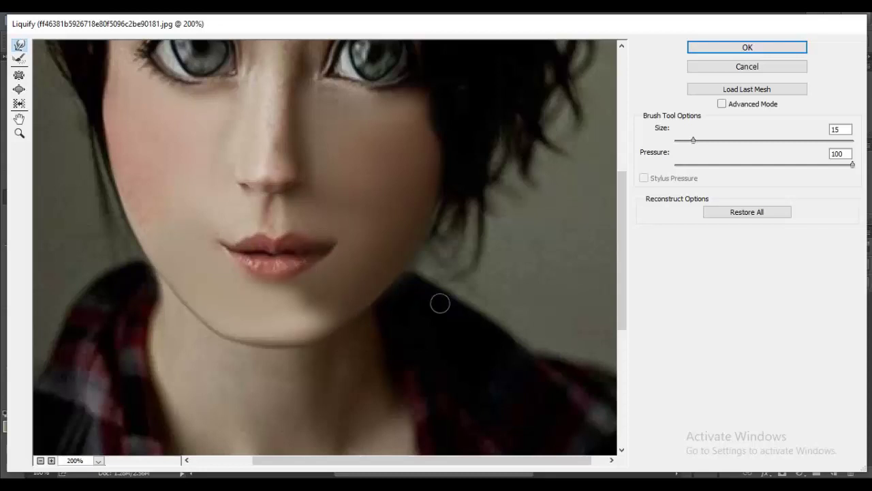
pyautogui.moveTo(324, 245); pyautogui.dragTo(340, 241)
pyautogui.click(19, 58)
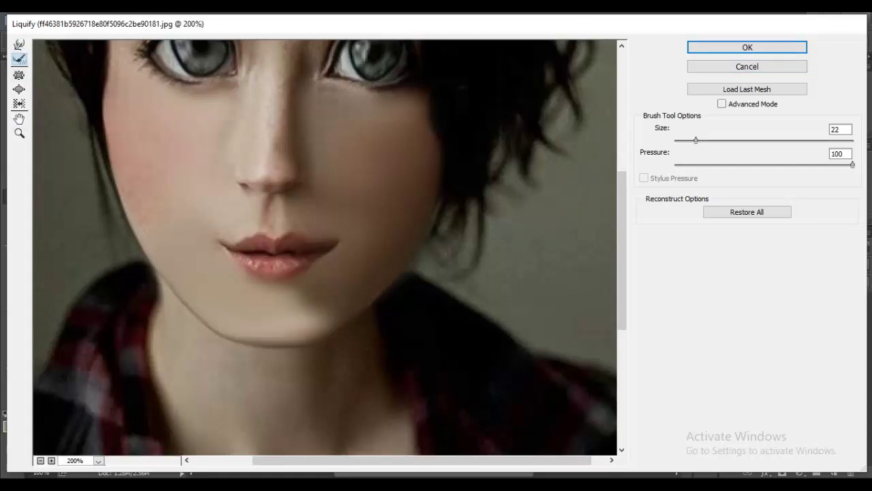
pyautogui.click(19, 134)
pyautogui.hotkey('ctrl', '+')
pyautogui.hotkey('ctrl', '-')
pyautogui.hotkey('ctrl', '-')
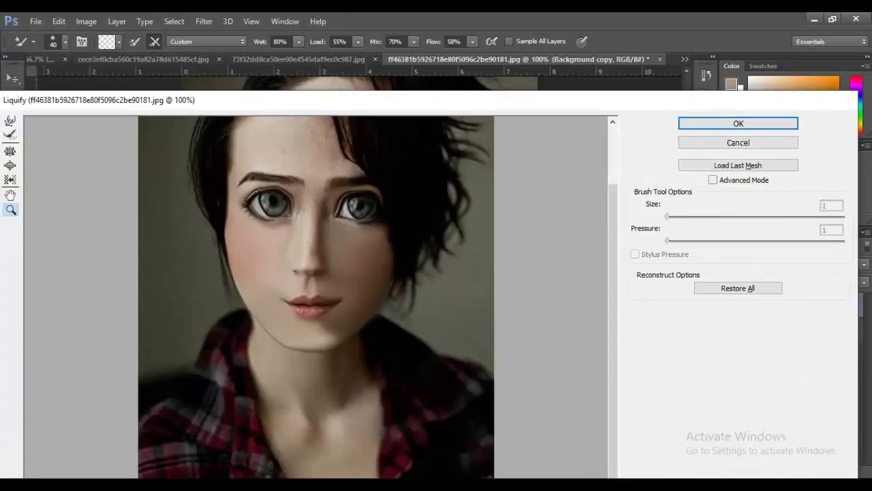
# Step: Apply the Liquify edits and blend the lip highlights with Mixer Brush sizes 15 and 9
pyautogui.press('Return')
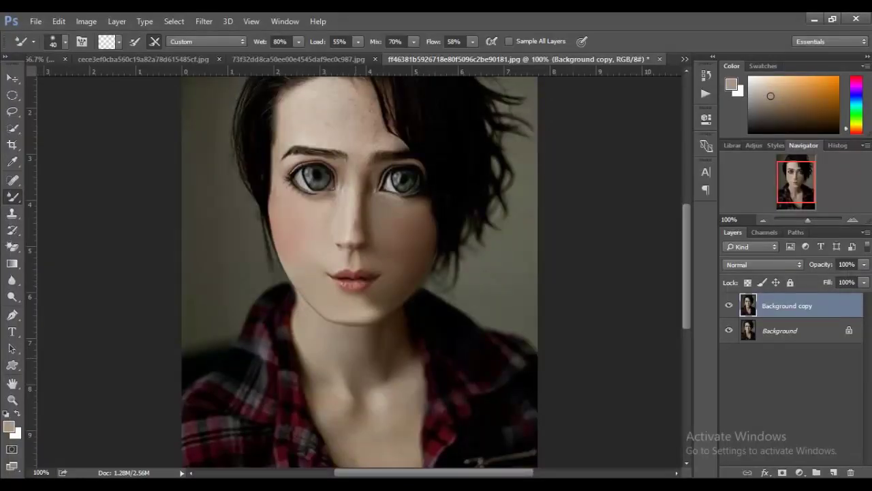
pyautogui.hotkey('ctrl', '+')
pyautogui.hotkey('ctrl', '+')
pyautogui.hotkey('ctrl', '+')
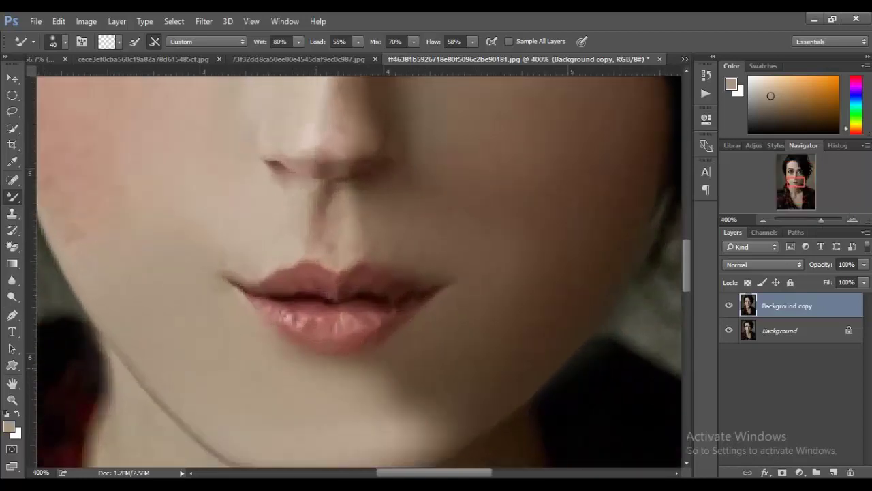
pyautogui.press('[')
pyautogui.press('[')
pyautogui.press('[')
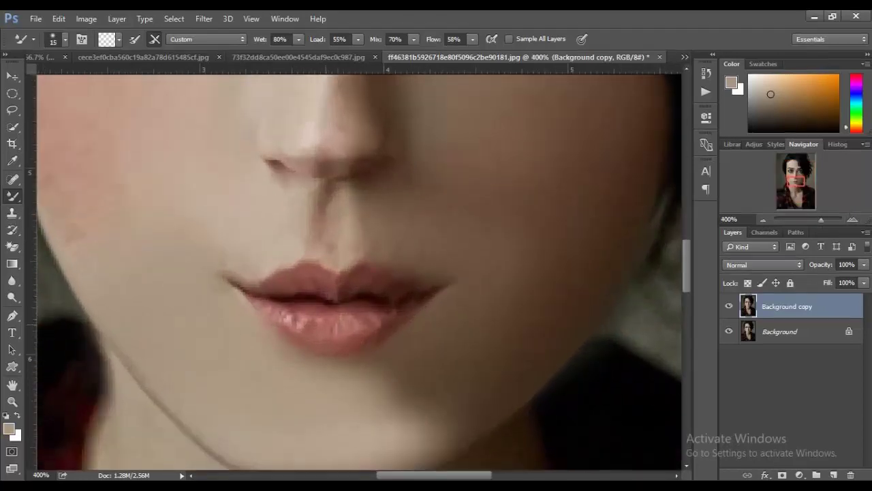
pyautogui.moveTo(317, 320); pyautogui.dragTo(372, 317)
pyautogui.press('[')
pyautogui.press('[')
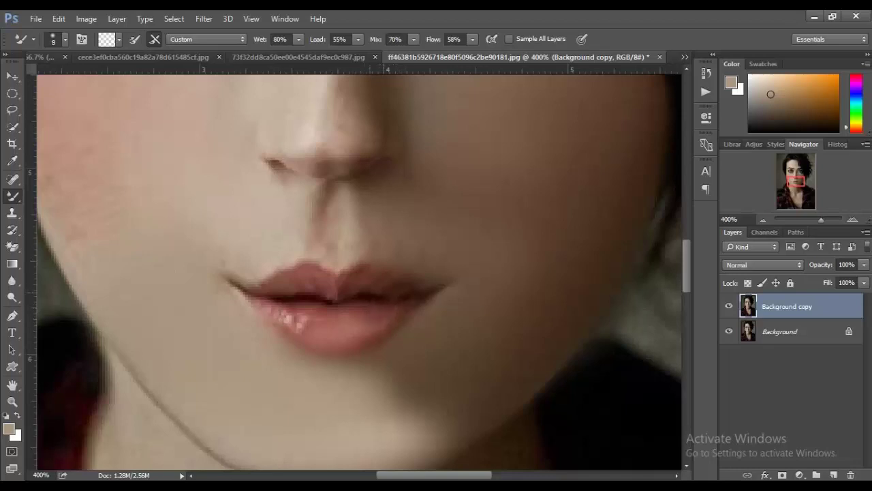
pyautogui.moveTo(333, 288)
pyautogui.mouseDown()
pyautogui.moveTo(284, 264)
pyautogui.moveTo(341, 267)
pyautogui.mouseUp()
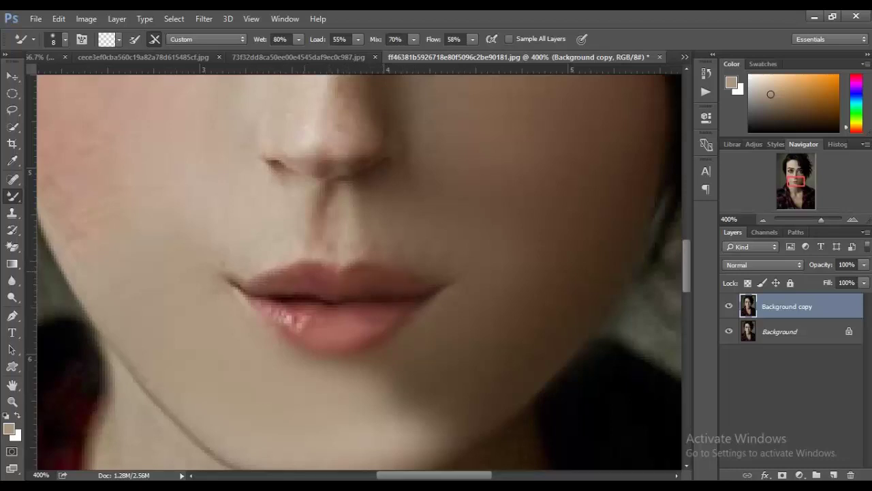
pyautogui.moveTo(283, 315); pyautogui.dragTo(306, 324)
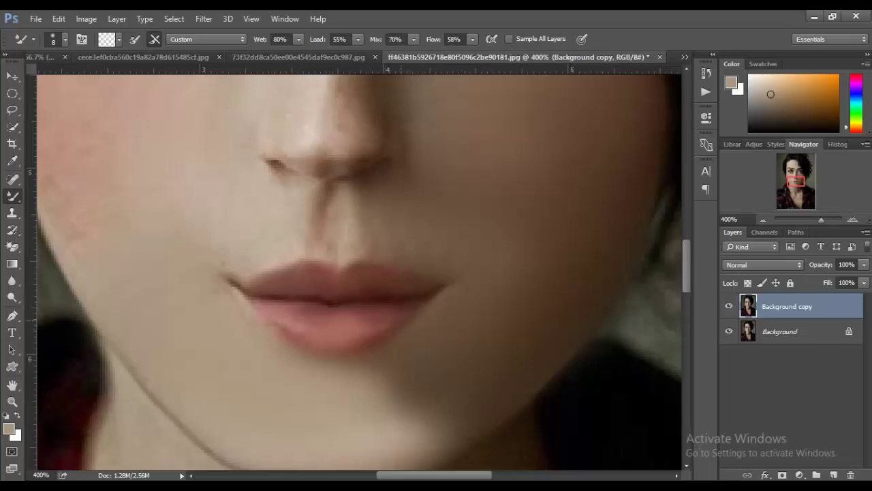
# Step: Zoom out to the whole face, then zoom back in around the eyes
pyautogui.hotkey('ctrl', '1')
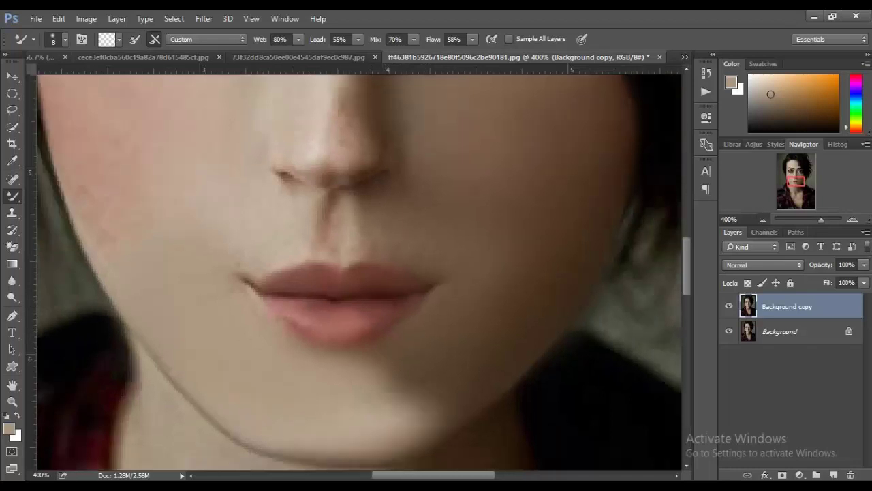
pyautogui.scroll(2, 360, 273)
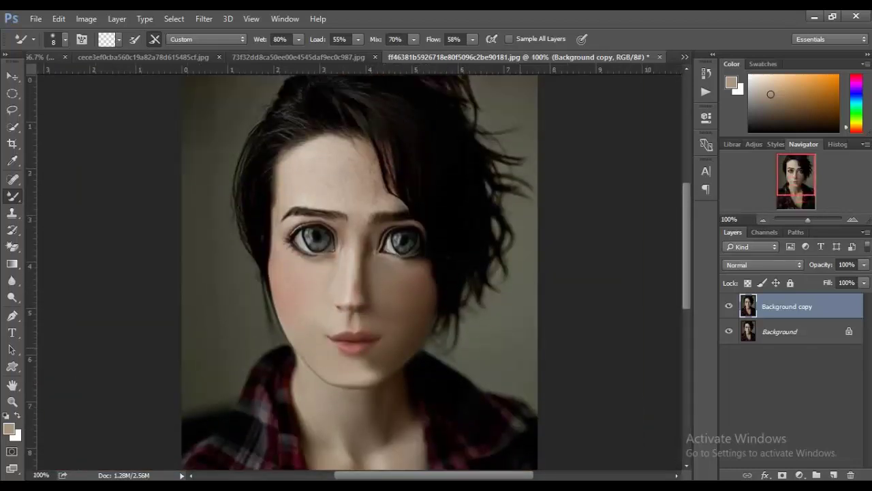
pyautogui.hotkey('ctrl', '+')
pyautogui.hotkey('ctrl', '+')
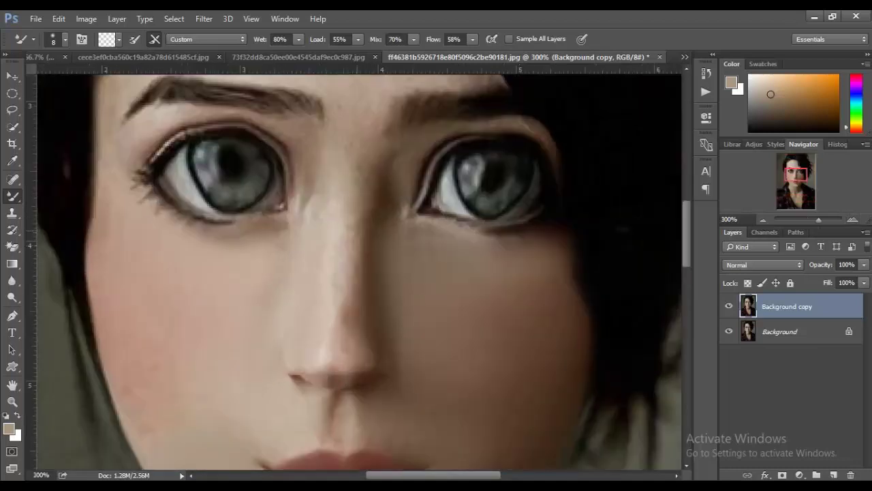
# Step: Brighten and blend the skin along the nose tip, nose bridge and right eye's inner corner
pyautogui.moveTo(345, 302); pyautogui.dragTo(356, 350)
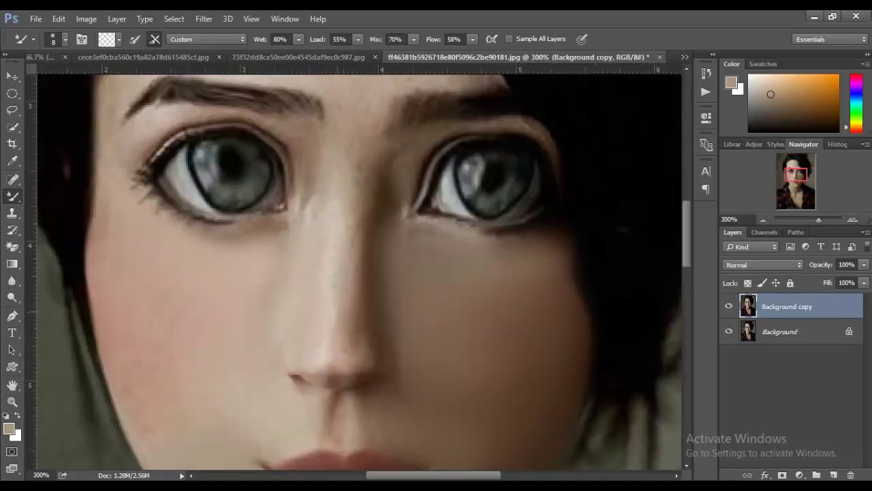
pyautogui.click(334, 371)
pyautogui.click(322, 373)
pyautogui.moveTo(346, 355)
pyautogui.mouseDown()
pyautogui.moveTo(355, 342)
pyautogui.moveTo(360, 180)
pyautogui.mouseUp()
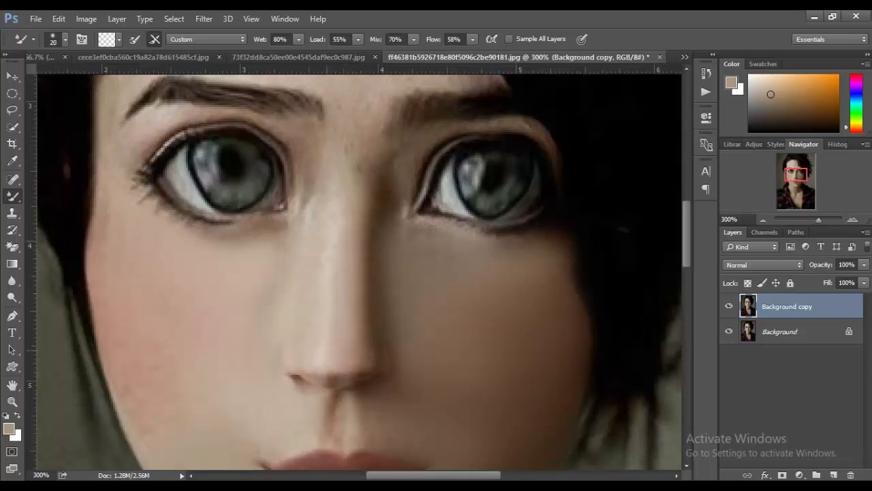
pyautogui.moveTo(346, 145); pyautogui.dragTo(345, 156)
pyautogui.moveTo(324, 106); pyautogui.dragTo(356, 170)
pyautogui.moveTo(372, 95); pyautogui.dragTo(372, 120)
pyautogui.moveTo(364, 170); pyautogui.dragTo(376, 109)
pyautogui.moveTo(365, 192)
pyautogui.mouseDown()
pyautogui.moveTo(364, 143)
pyautogui.moveTo(380, 99)
pyautogui.mouseUp()
pyautogui.moveTo(368, 140)
pyautogui.mouseDown()
pyautogui.moveTo(387, 89)
pyautogui.moveTo(373, 110)
pyautogui.mouseUp()
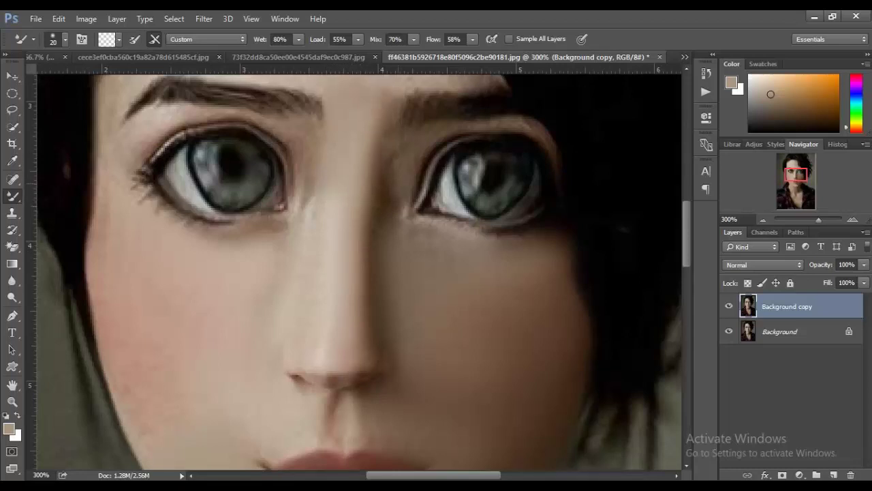
pyautogui.moveTo(391, 202); pyautogui.dragTo(398, 198)
# Step: At brush size 9, lighten the right eye's inner corner and darken both lower eyelids
pyautogui.press('[')
pyautogui.press('[')
pyautogui.press('[')
pyautogui.moveTo(442, 190)
pyautogui.mouseDown()
pyautogui.moveTo(443, 171)
pyautogui.moveTo(457, 164)
pyautogui.moveTo(441, 181)
pyautogui.mouseUp()
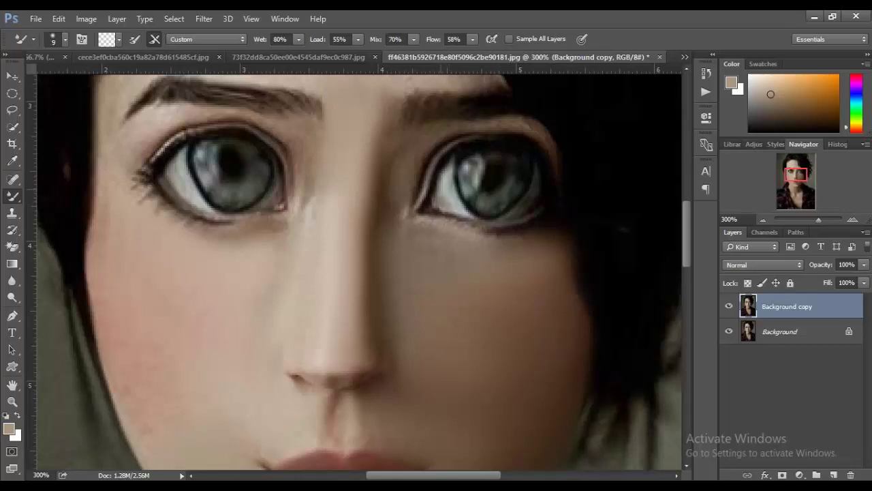
pyautogui.moveTo(440, 212); pyautogui.dragTo(428, 191)
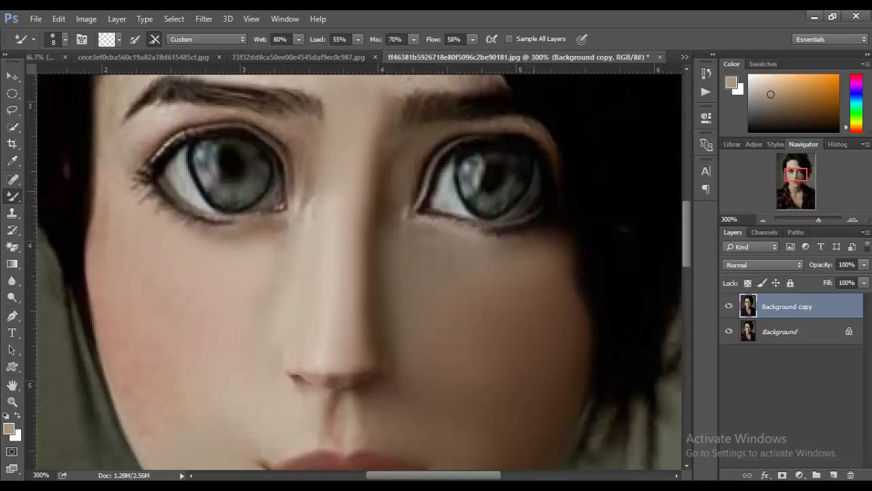
pyautogui.moveTo(508, 210); pyautogui.dragTo(516, 213)
pyautogui.moveTo(177, 167)
pyautogui.mouseDown()
pyautogui.moveTo(191, 196)
pyautogui.moveTo(214, 209)
pyautogui.mouseUp()
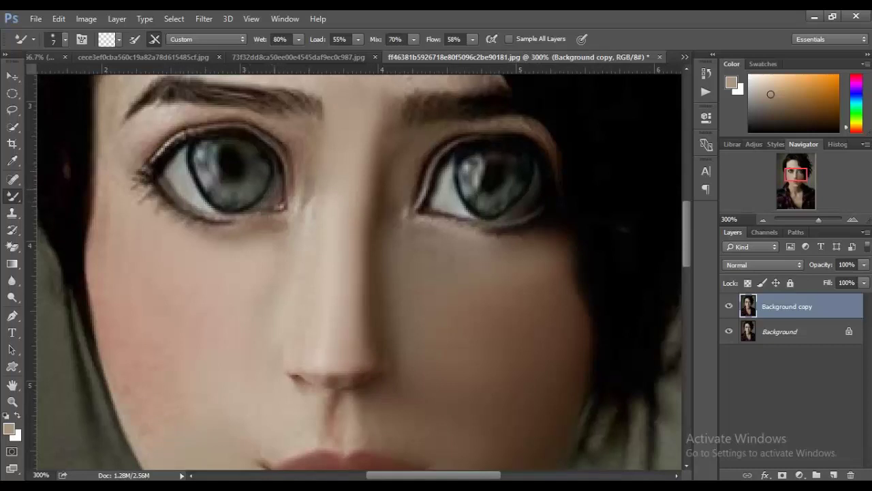
# Step: Smear paint down the nose bridge, undo the dark strokes, and enlarge the brush to 15
pyautogui.moveTo(307, 169); pyautogui.dragTo(309, 224)
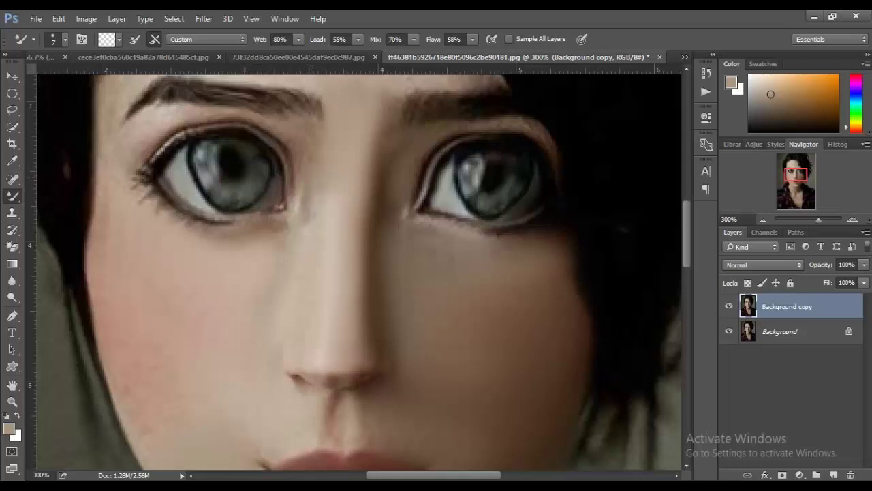
pyautogui.moveTo(313, 137)
pyautogui.mouseDown()
pyautogui.moveTo(300, 181)
pyautogui.moveTo(287, 143)
pyautogui.moveTo(310, 191)
pyautogui.moveTo(304, 296)
pyautogui.mouseUp()
pyautogui.hotkey('ctrl', 'alt', 'z')
pyautogui.hotkey('ctrl', 'alt', 'z')
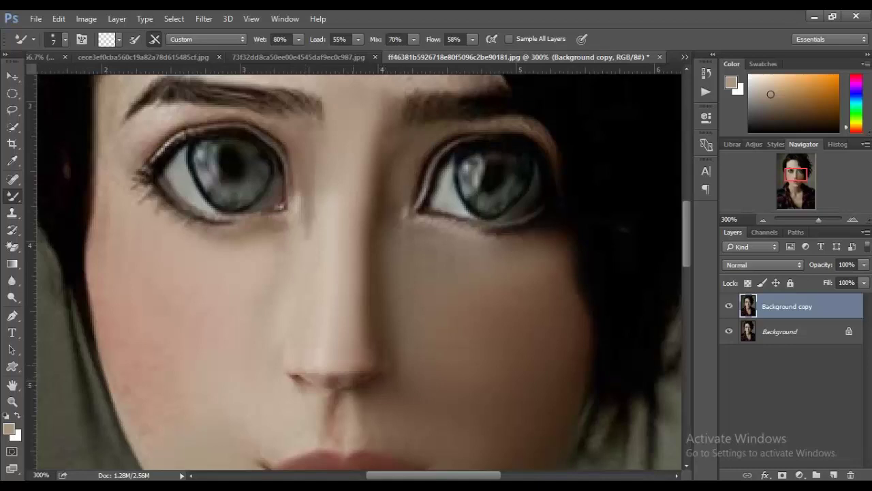
pyautogui.hotkey('ctrl', 'alt', 'z')
pyautogui.hotkey('ctrl', 'alt', 'z')
pyautogui.press(']')
pyautogui.press(']')
pyautogui.press(']')
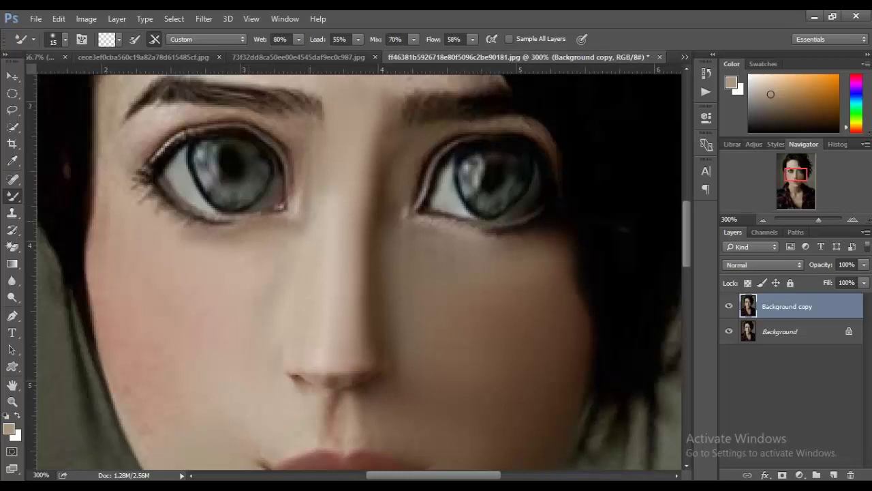
pyautogui.hotkey('ctrl', 'alt', 'z')
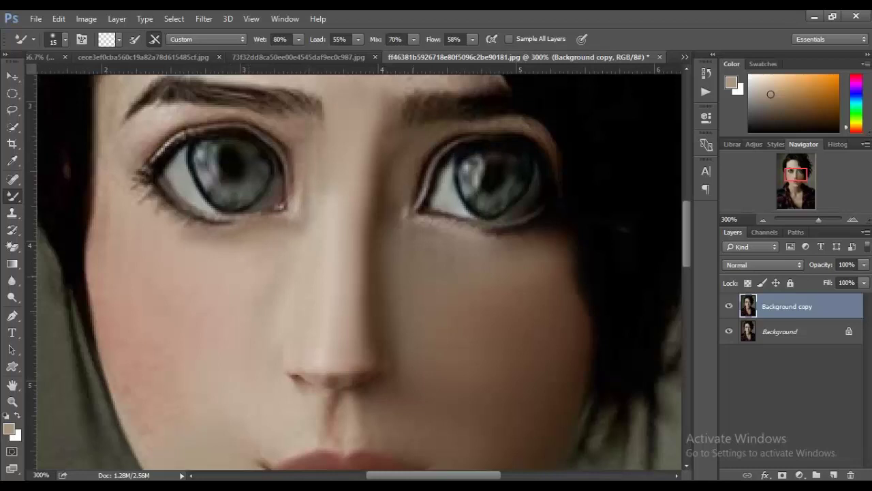
# Step: Blend the skin at the right eye's inner corner and below it, and repaint the left cheek's edge
pyautogui.moveTo(403, 208); pyautogui.dragTo(403, 217)
pyautogui.moveTo(485, 231); pyautogui.dragTo(511, 248)
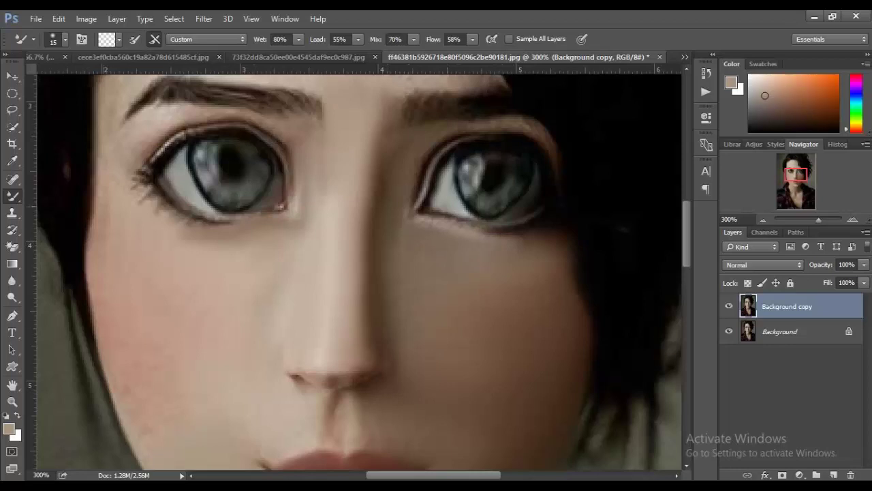
pyautogui.moveTo(88, 228); pyautogui.dragTo(89, 300)
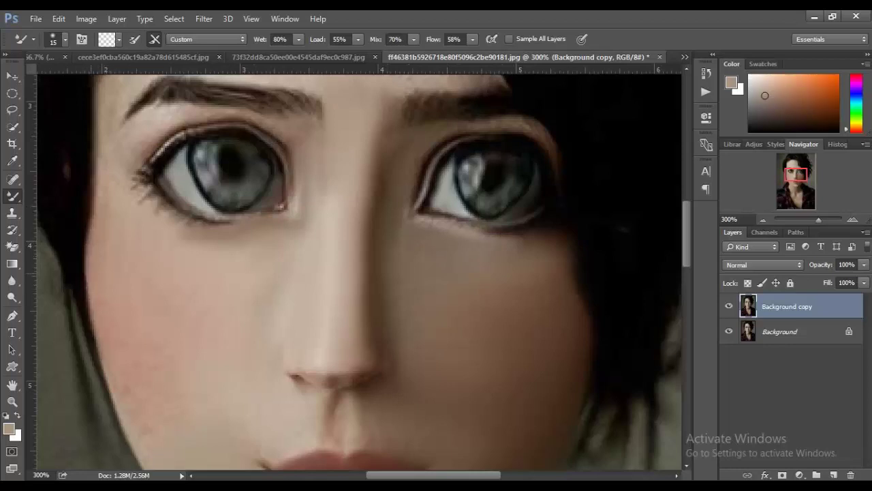
pyautogui.moveTo(87, 283); pyautogui.dragTo(117, 419)
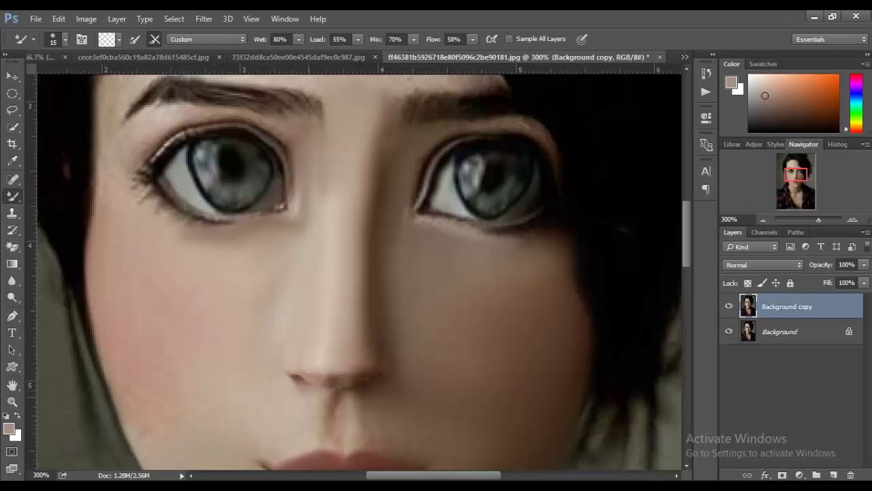
# Step: Scroll down and slightly brighten the left cheek edge
pyautogui.scroll(-1, 355, 272)
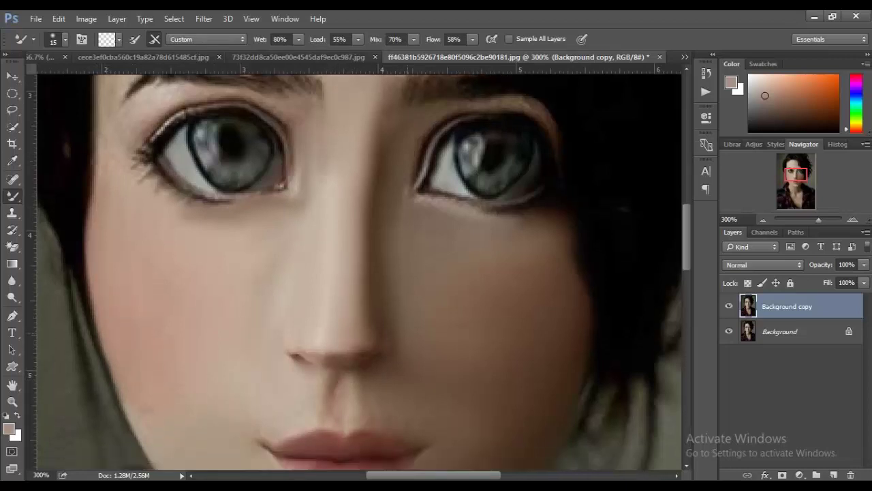
pyautogui.scroll(-4, 355, 272)
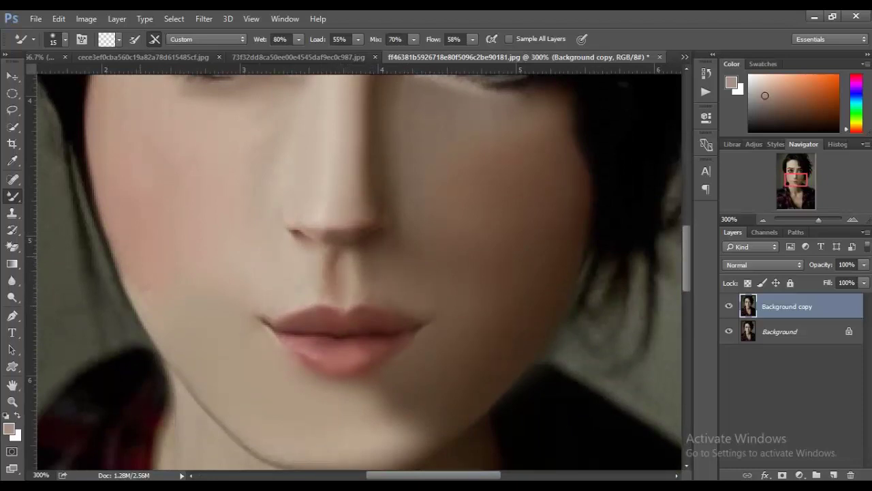
pyautogui.moveTo(129, 289); pyautogui.dragTo(130, 308)
pyautogui.scroll(3, 354, 273)
pyautogui.scroll(4, 355, 272)
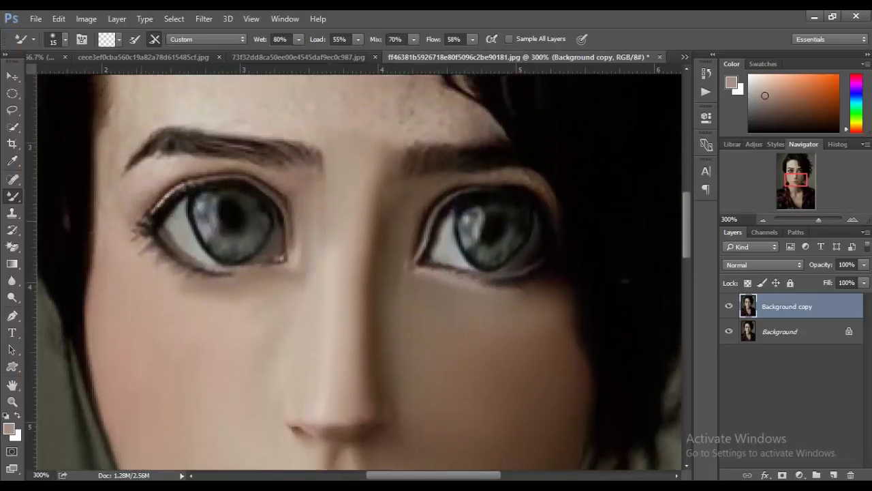
pyautogui.scroll(2, 355, 273)
pyautogui.scroll(-1, 355, 273)
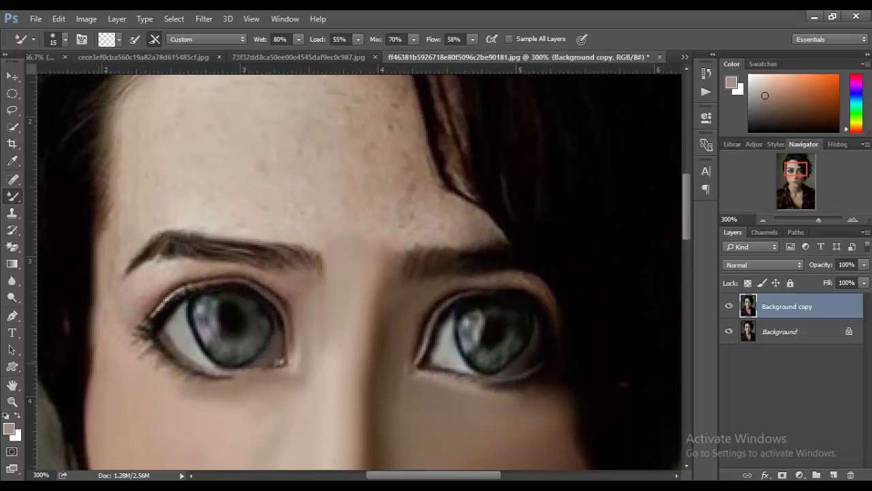
# Step: Blend the dark left hair edge, dab the left eyelid and outer eye corner, then undo one stroke
pyautogui.moveTo(94, 348); pyautogui.dragTo(97, 308)
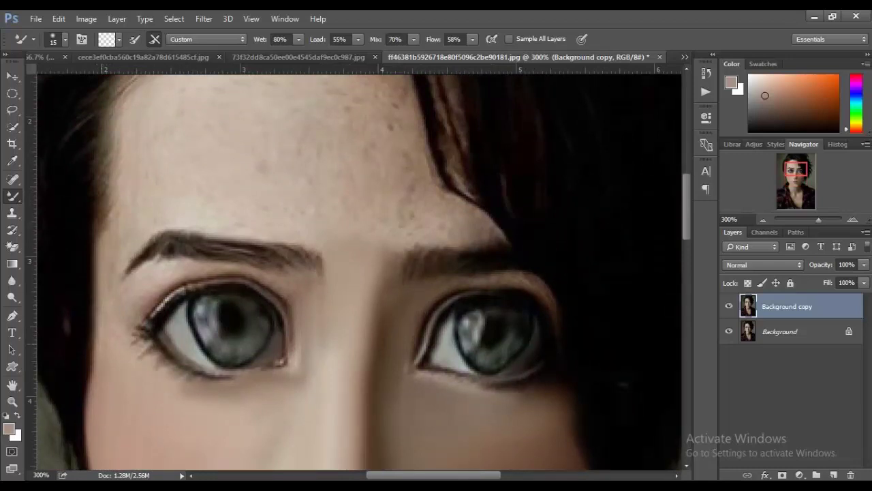
pyautogui.click(166, 284)
pyautogui.click(137, 304)
pyautogui.moveTo(92, 343); pyautogui.dragTo(91, 311)
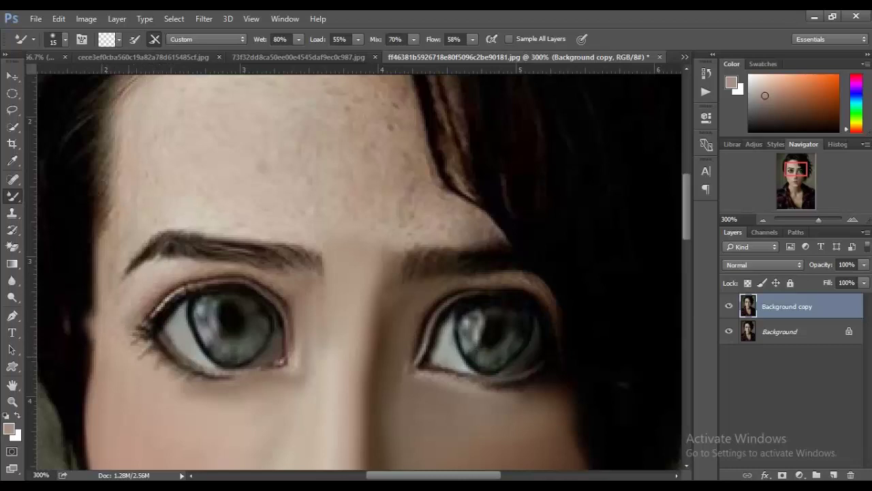
pyautogui.hotkey('ctrl', 'z')
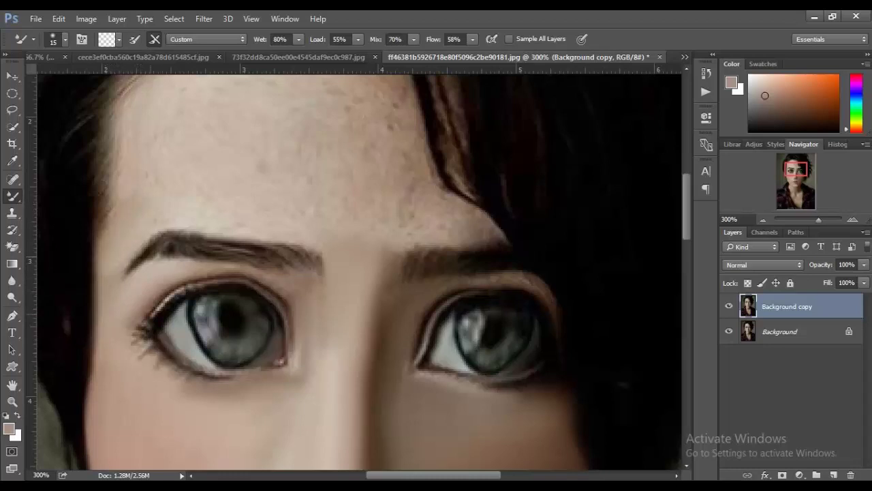
# Step: Scroll up to the forehead, enlarge the brush up to 40, then bring it back down to 15
pyautogui.scroll(3, 359, 268)
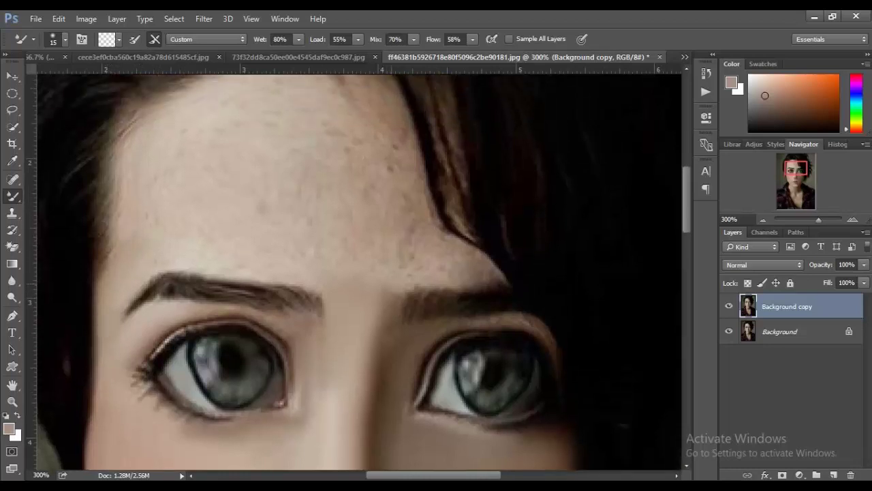
pyautogui.scroll(1, 359, 268)
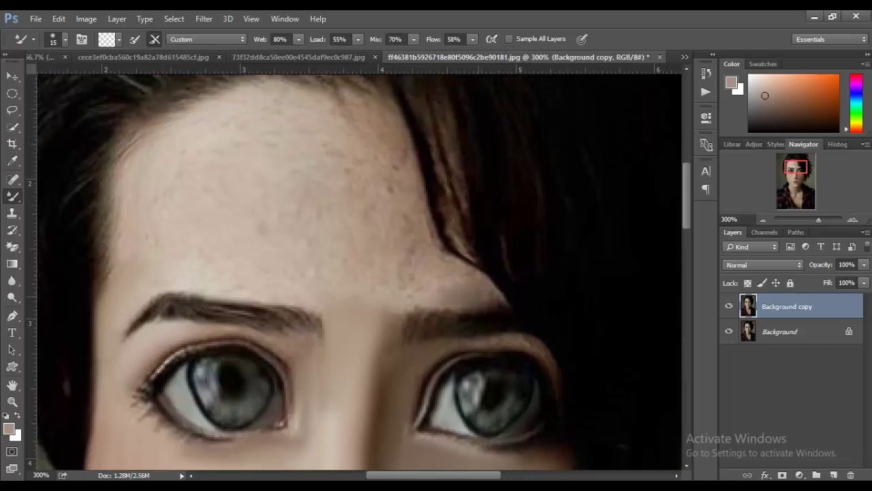
pyautogui.scroll(1, 359, 268)
pyautogui.press(']')
pyautogui.press(']')
pyautogui.press(']')
pyautogui.press(']')
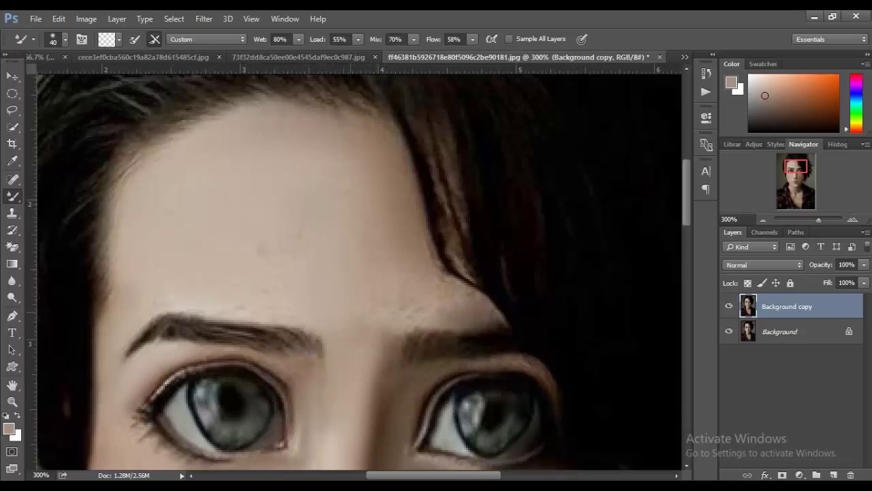
pyautogui.press('[')
pyautogui.press('[')
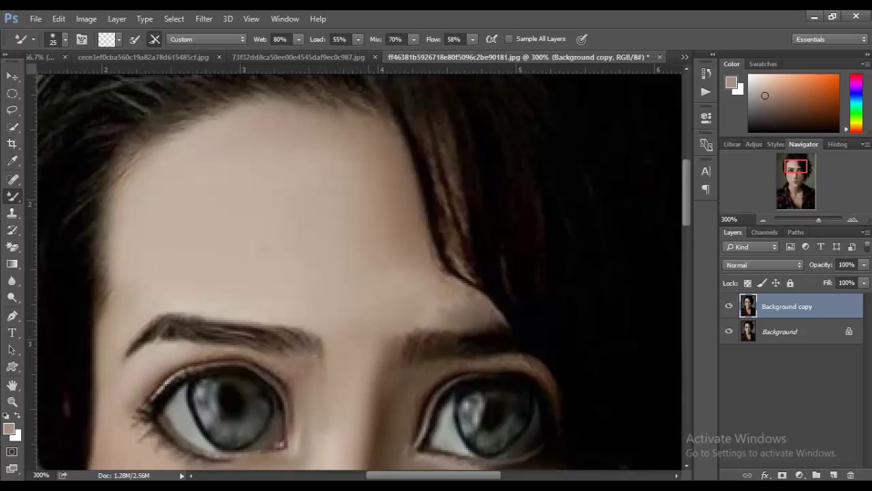
pyautogui.press('[')
pyautogui.press('[')
# Step: Blend the skin at the right eye's outer corner, below it, and past the eyebrow's end
pyautogui.scroll(-4, 354, 273)
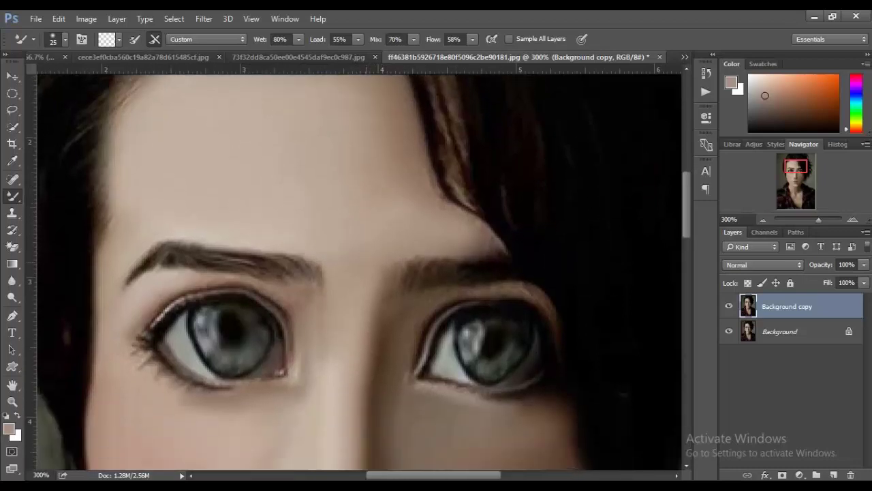
pyautogui.press('[')
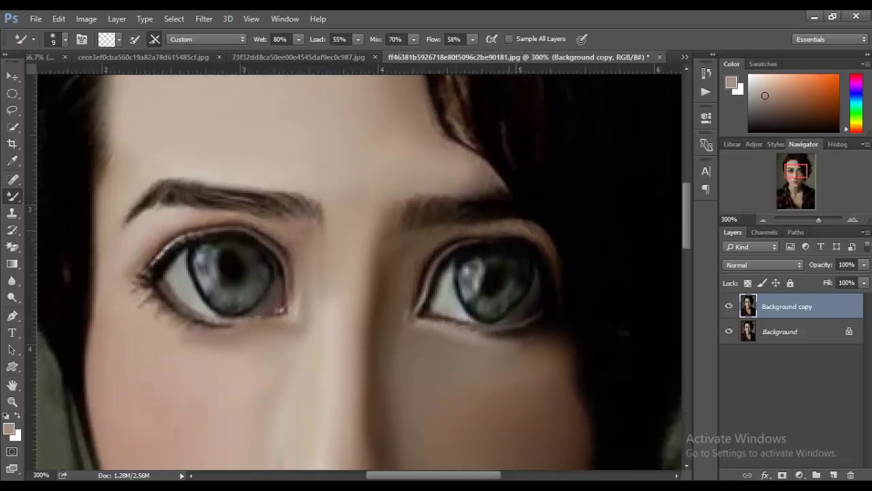
pyautogui.moveTo(546, 235); pyautogui.dragTo(552, 250)
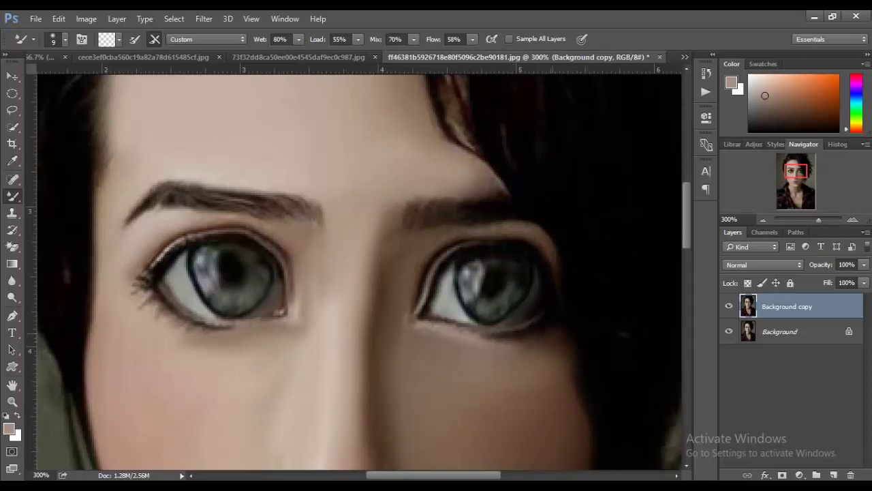
pyautogui.moveTo(552, 324); pyautogui.dragTo(560, 327)
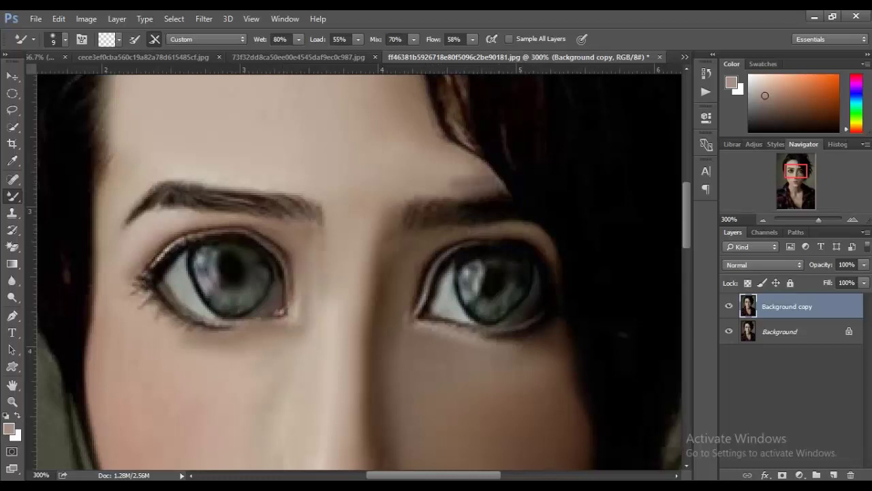
pyautogui.moveTo(451, 183); pyautogui.dragTo(488, 184)
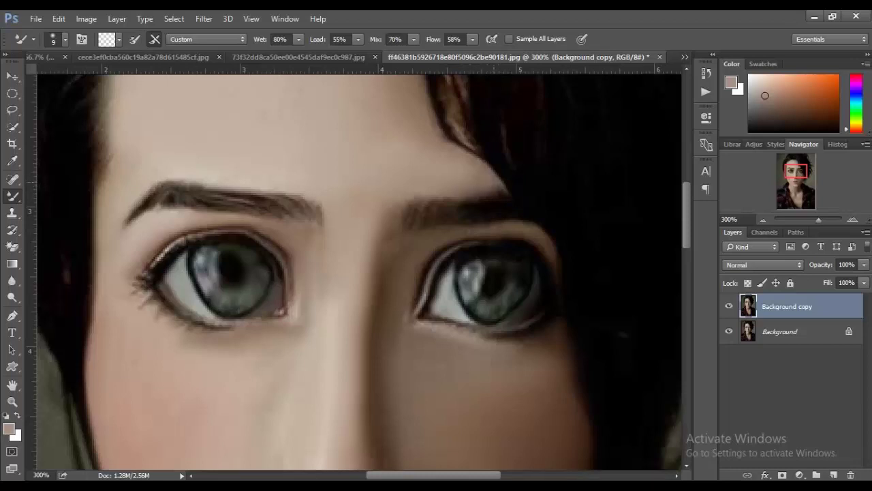
pyautogui.scroll(3, 359, 272)
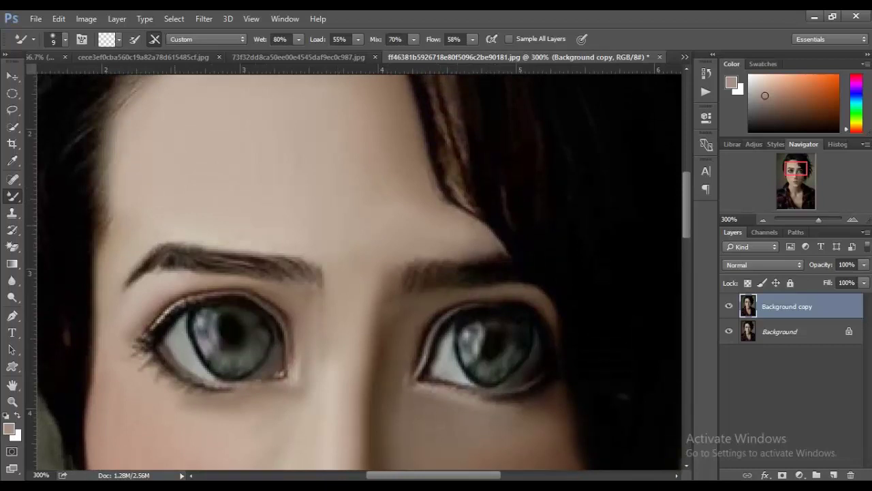
pyautogui.scroll(-2, 359, 272)
pyautogui.scroll(-4, 358, 272)
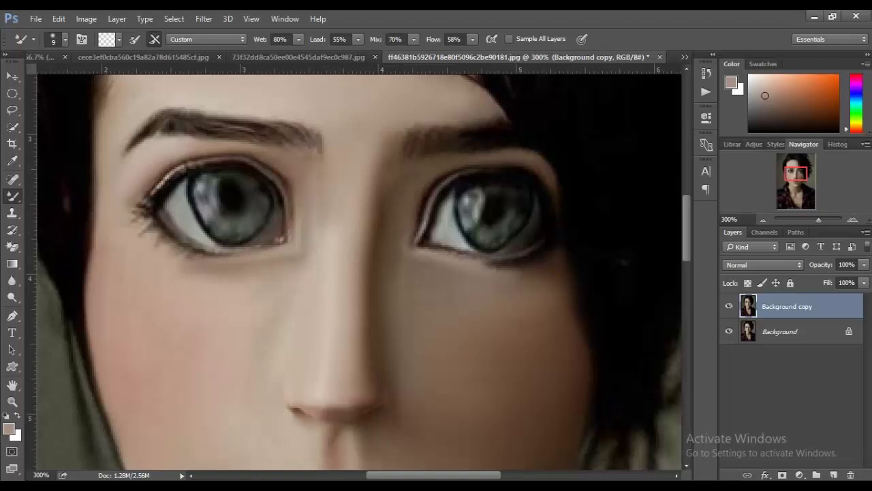
pyautogui.press(']')
pyautogui.press(']')
pyautogui.press(']')
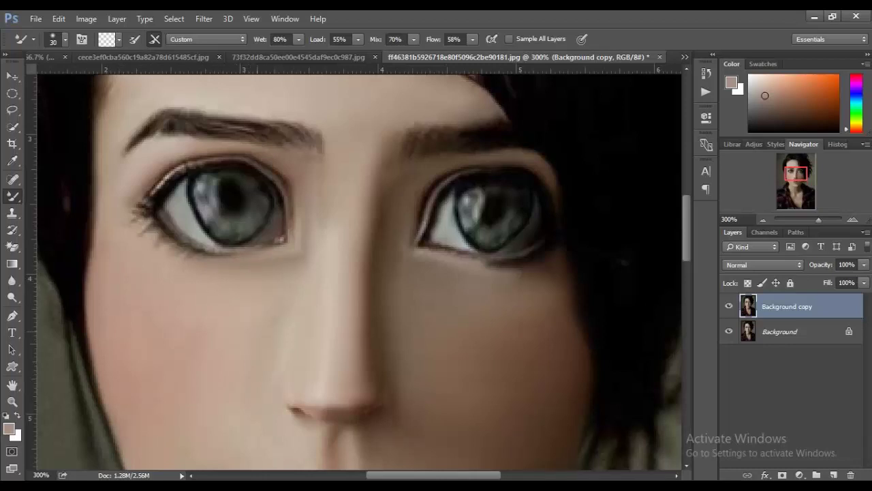
# Step: Try smoothing the neck below the chin with the Mixer Brush, then undo those strokes
pyautogui.scroll(-1, 359, 269)
pyautogui.scroll(-1, 359, 268)
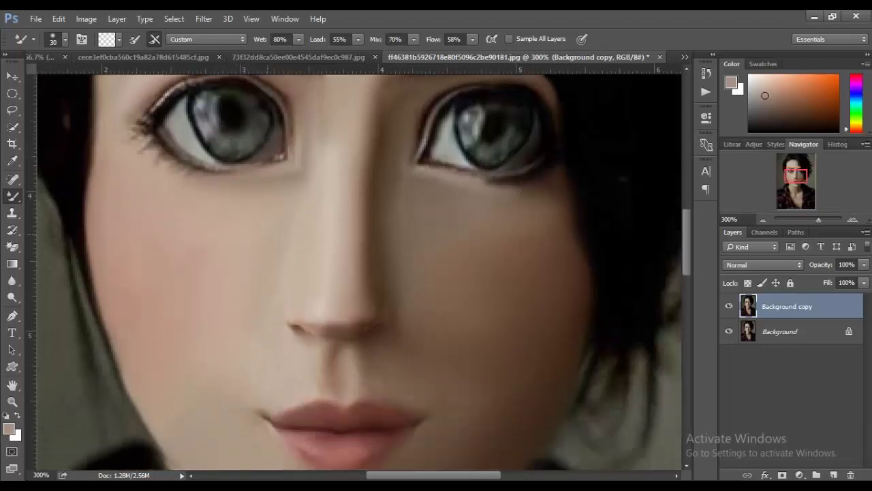
pyautogui.scroll(-3, 359, 268)
pyautogui.scroll(-1, 360, 269)
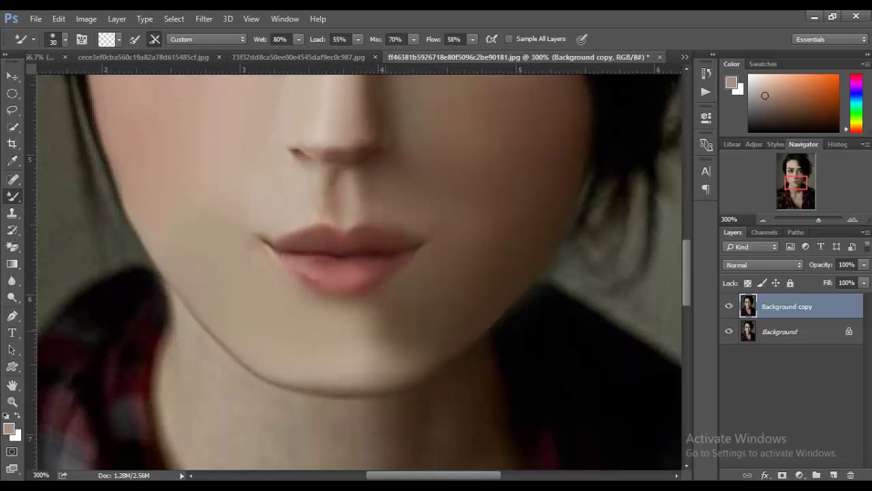
pyautogui.scroll(-3, 359, 269)
pyautogui.scroll(-2, 359, 271)
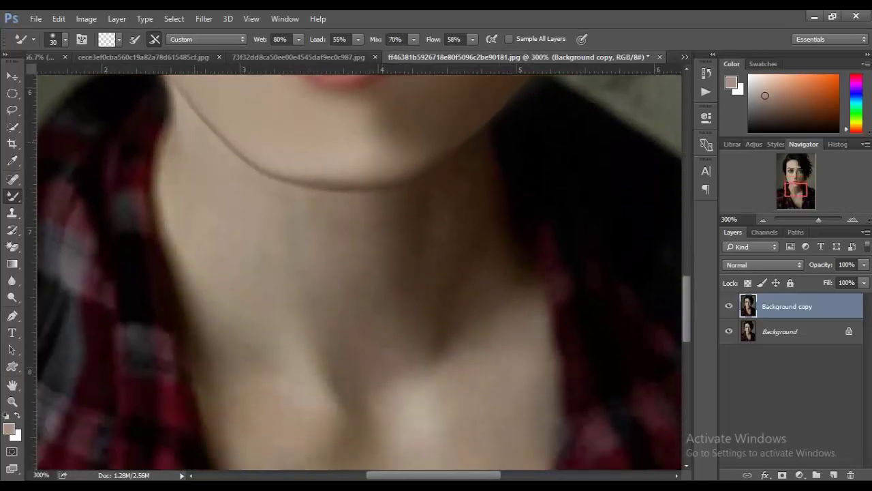
pyautogui.moveTo(290, 245); pyautogui.dragTo(398, 201)
pyautogui.moveTo(321, 225); pyautogui.dragTo(402, 190)
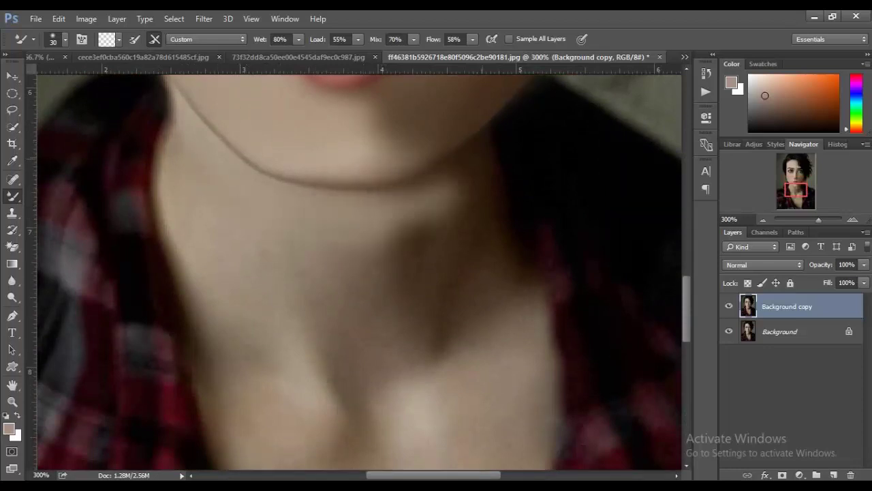
pyautogui.moveTo(386, 232); pyautogui.dragTo(467, 173)
pyautogui.hotkey('ctrl', 'z')
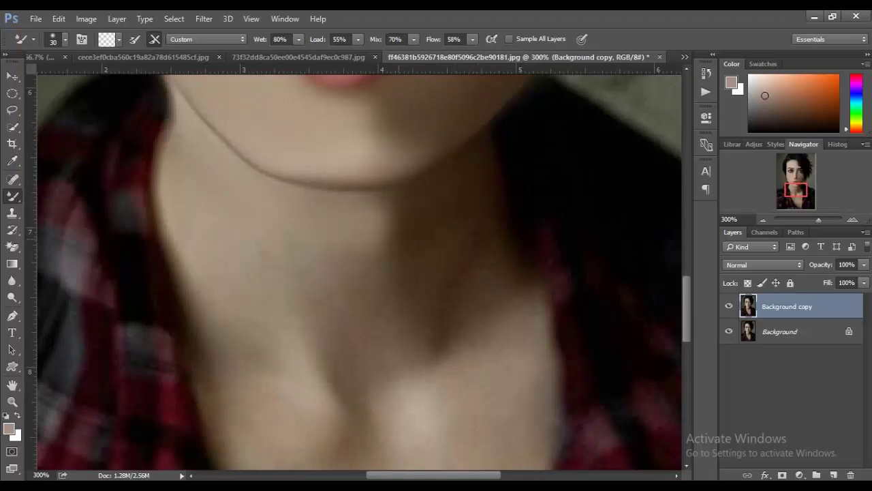
# Step: Blend the left neck, the left chest edge, the dark chest crease and the bright spot
pyautogui.moveTo(167, 225)
pyautogui.mouseDown()
pyautogui.moveTo(225, 327)
pyautogui.moveTo(286, 286)
pyautogui.mouseUp()
pyautogui.scroll(-2, 359, 273)
pyautogui.scroll(-2, 360, 272)
pyautogui.scroll(-1, 360, 272)
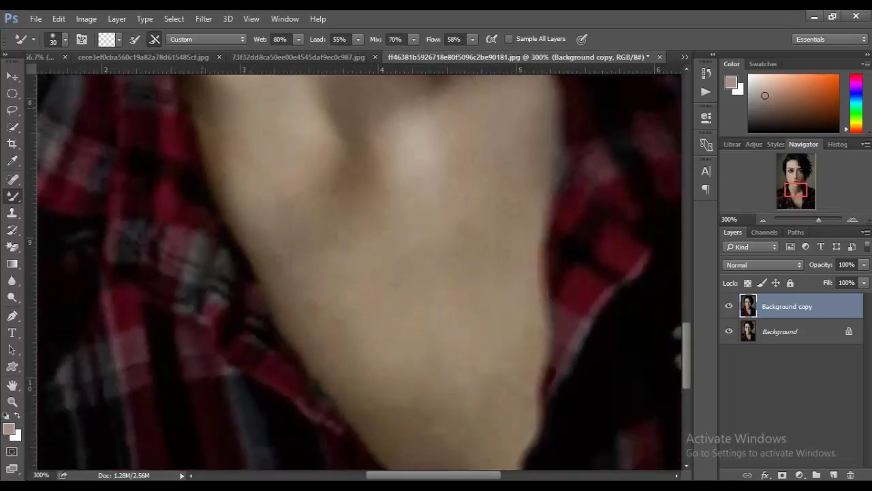
pyautogui.scroll(1, 360, 273)
pyautogui.moveTo(218, 205)
pyautogui.mouseDown()
pyautogui.moveTo(205, 129)
pyautogui.moveTo(214, 225)
pyautogui.mouseUp()
pyautogui.moveTo(266, 368); pyautogui.dragTo(304, 272)
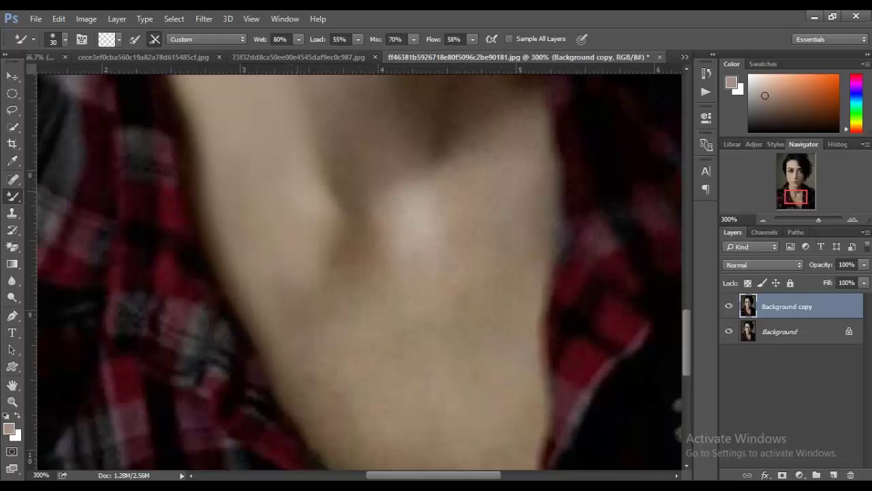
pyautogui.moveTo(327, 266); pyautogui.dragTo(300, 361)
pyautogui.moveTo(351, 225); pyautogui.dragTo(409, 187)
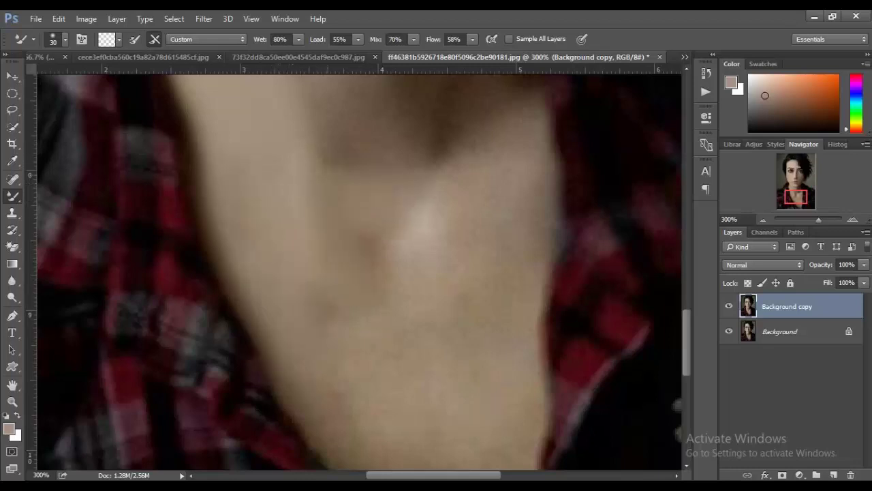
pyautogui.moveTo(409, 256); pyautogui.dragTo(406, 213)
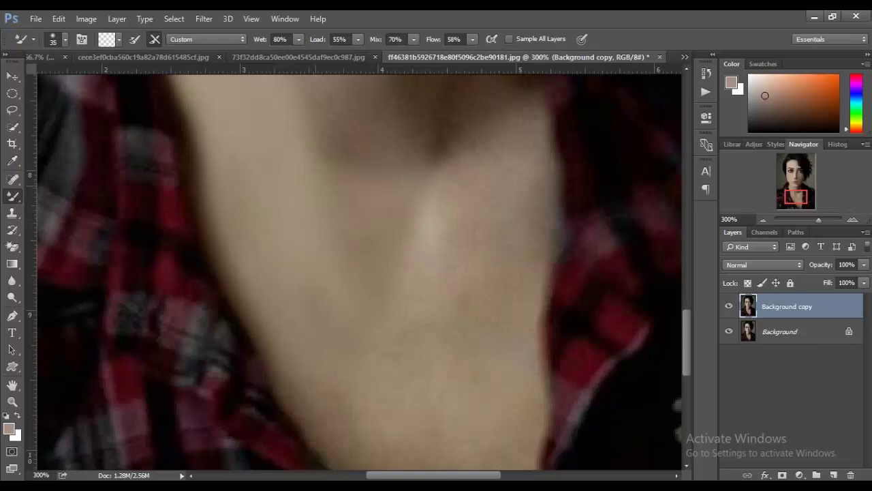
# Step: With a larger brush, blend skin tone into the bottom and right edge of the neckline
pyautogui.press(']')
pyautogui.press(']')
pyautogui.press(']')
pyautogui.scroll(-2, 359, 272)
pyautogui.scroll(-2, 359, 273)
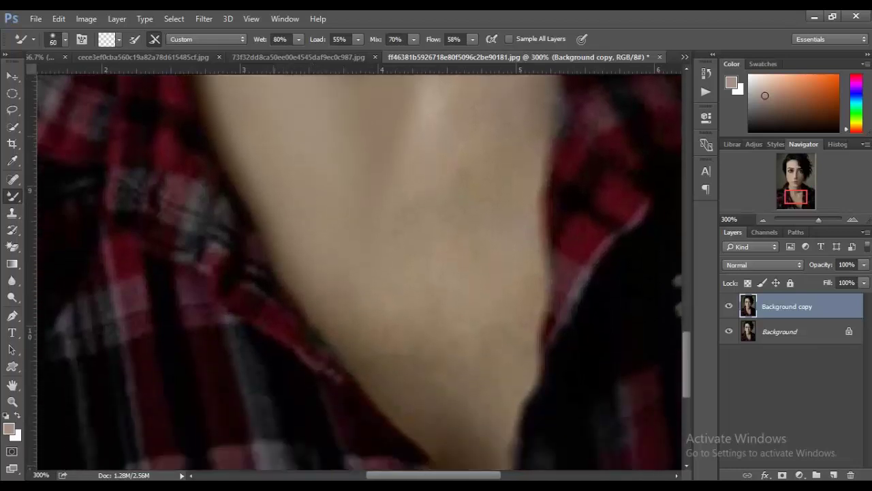
pyautogui.scroll(-1, 359, 273)
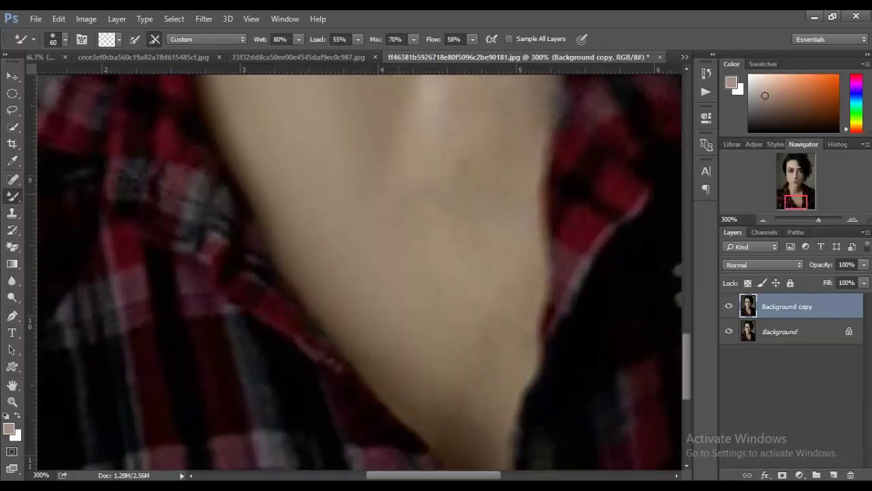
pyautogui.scroll(-2, 359, 273)
pyautogui.scroll(-1, 359, 273)
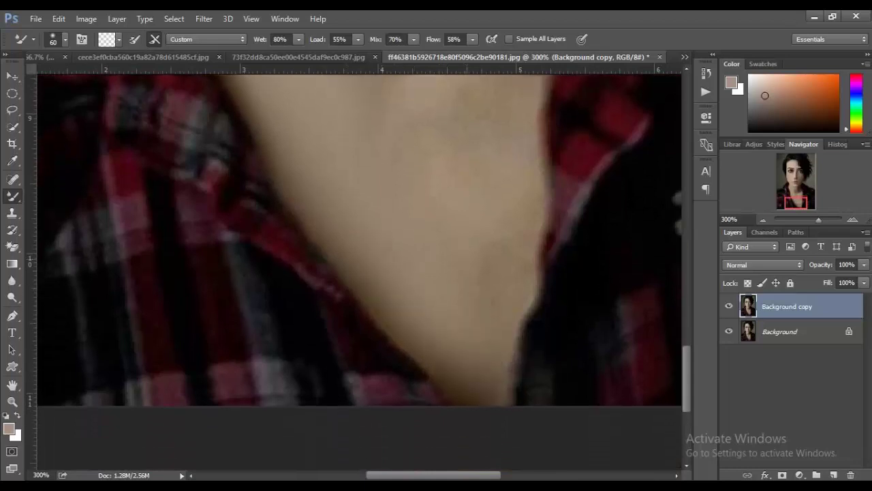
pyautogui.scroll(-2, 359, 273)
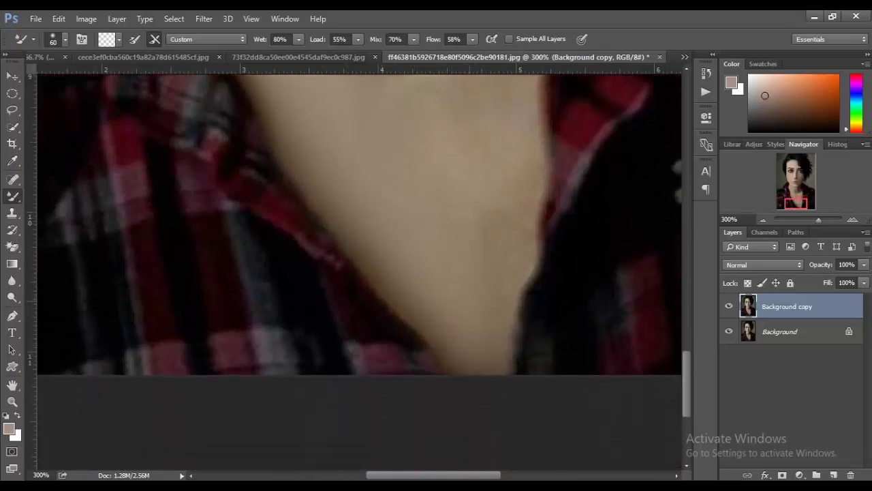
pyautogui.moveTo(436, 354); pyautogui.dragTo(491, 357)
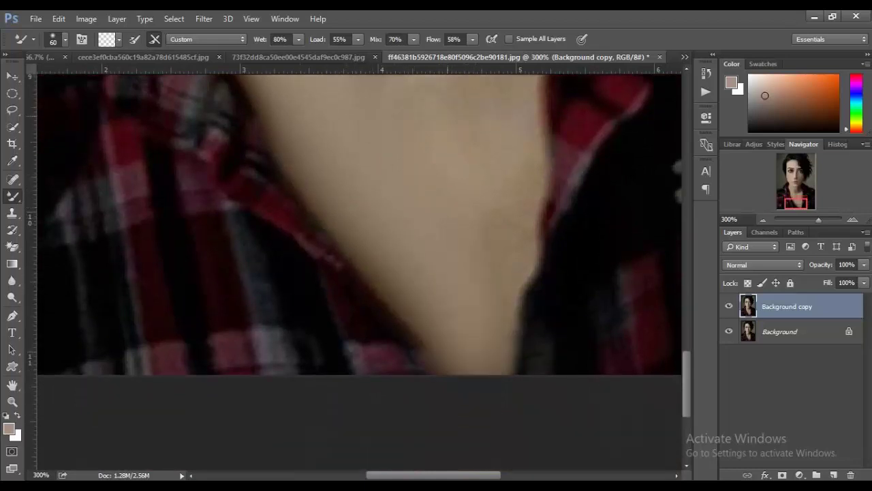
pyautogui.moveTo(538, 278); pyautogui.dragTo(520, 322)
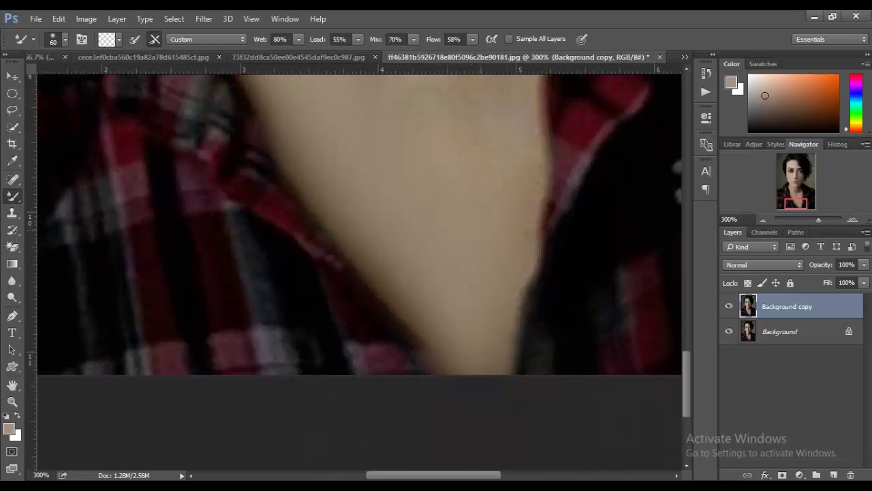
# Step: Smooth the hollow at the base of the neck and deepen the shadow on its right
pyautogui.scroll(3, 359, 273)
pyautogui.scroll(3, 360, 273)
pyautogui.scroll(3, 359, 273)
pyautogui.scroll(3, 359, 273)
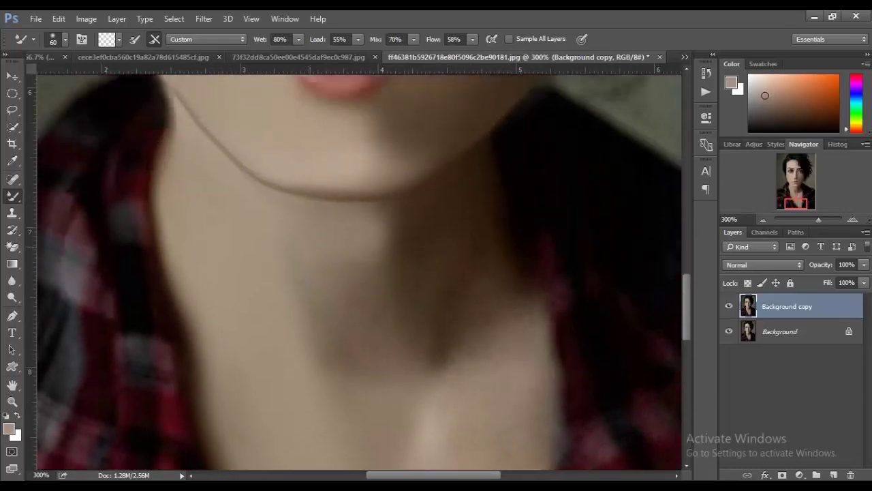
pyautogui.scroll(4, 359, 272)
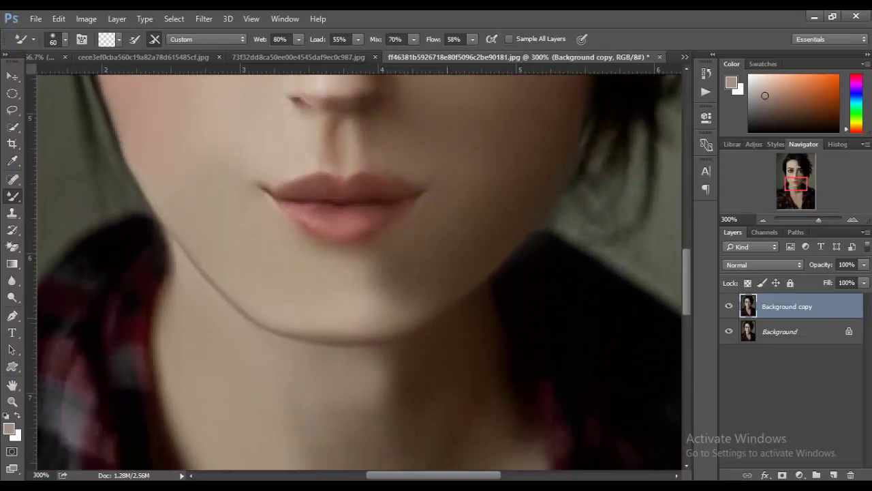
pyautogui.scroll(-2, 359, 272)
pyautogui.scroll(-3, 359, 273)
pyautogui.scroll(-1, 359, 272)
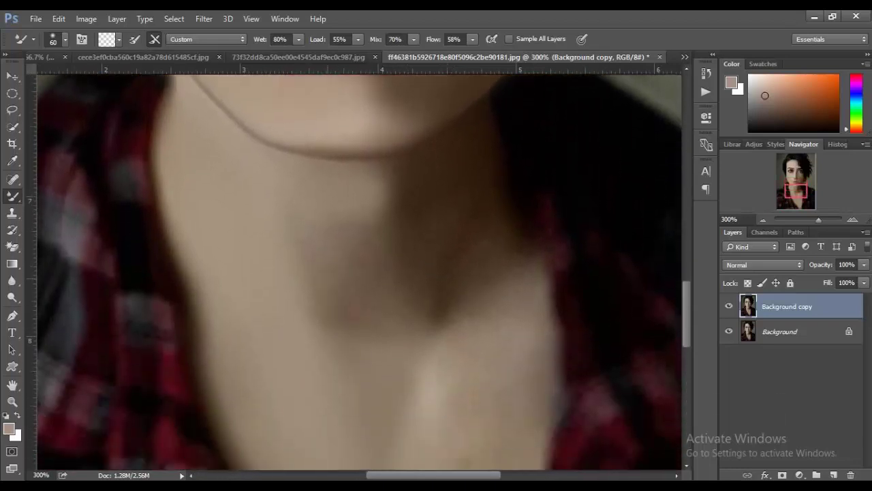
pyautogui.moveTo(334, 297); pyautogui.dragTo(344, 317)
pyautogui.moveTo(313, 259); pyautogui.dragTo(368, 327)
pyautogui.moveTo(341, 246); pyautogui.dragTo(408, 334)
pyautogui.moveTo(392, 231)
pyautogui.mouseDown()
pyautogui.moveTo(450, 327)
pyautogui.moveTo(511, 266)
pyautogui.moveTo(494, 304)
pyautogui.mouseUp()
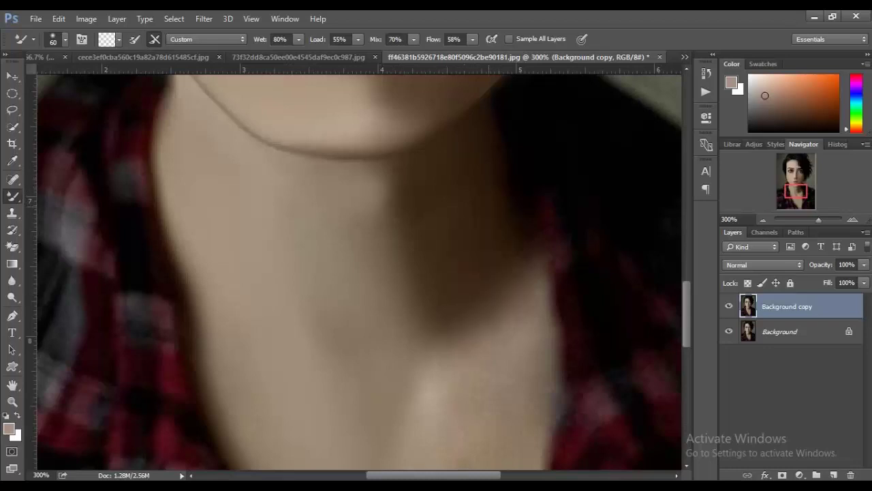
pyautogui.moveTo(504, 256); pyautogui.dragTo(518, 341)
# Step: Soften the right chest skin edge and a shadow patch, then zoom out to the whole portrait
pyautogui.scroll(-3, 359, 273)
pyautogui.scroll(-3, 359, 273)
pyautogui.scroll(-2, 359, 272)
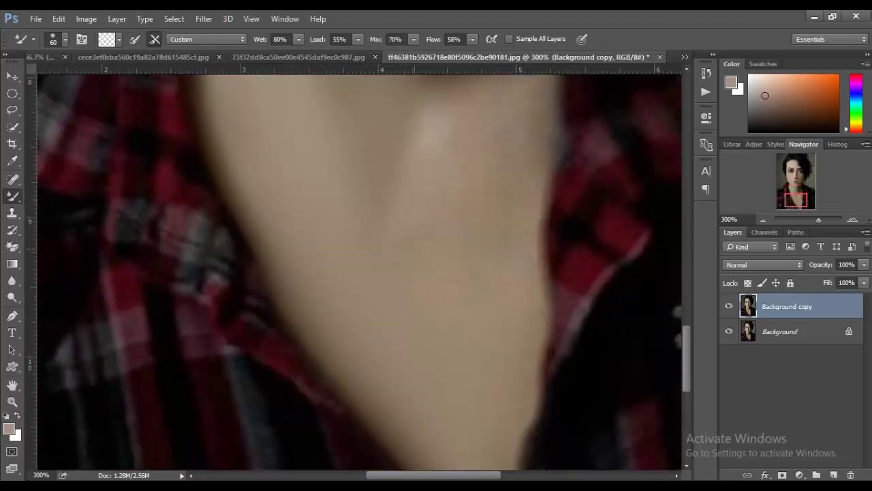
pyautogui.moveTo(549, 229)
pyautogui.mouseDown()
pyautogui.moveTo(548, 259)
pyautogui.moveTo(546, 208)
pyautogui.mouseUp()
pyautogui.moveTo(549, 334); pyautogui.dragTo(549, 300)
pyautogui.moveTo(545, 204); pyautogui.dragTo(542, 106)
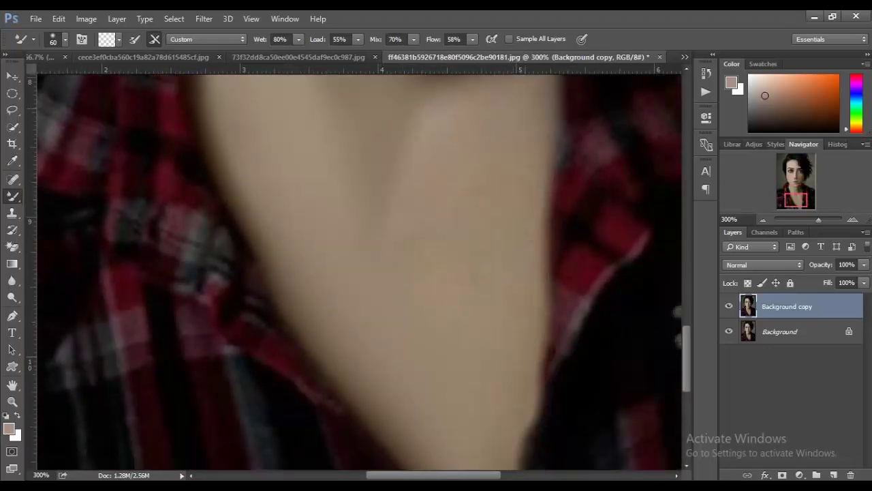
pyautogui.scroll(2, 359, 272)
pyautogui.scroll(2, 360, 273)
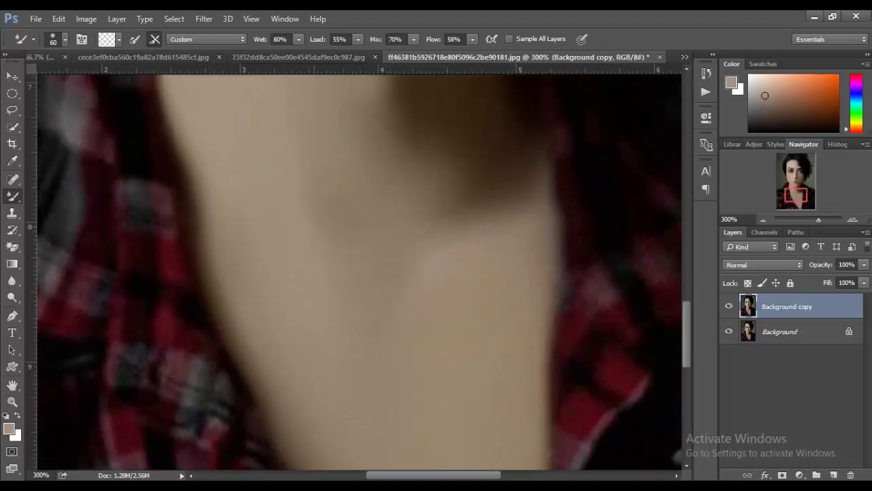
pyautogui.moveTo(434, 204); pyautogui.dragTo(433, 185)
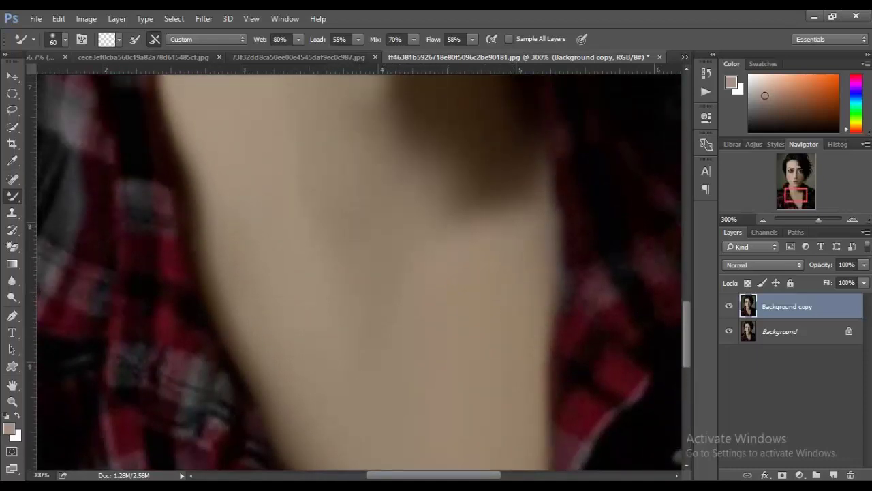
pyautogui.hotkey('ctrl', '-')
pyautogui.hotkey('ctrl', '-')
pyautogui.hotkey('ctrl', '-')
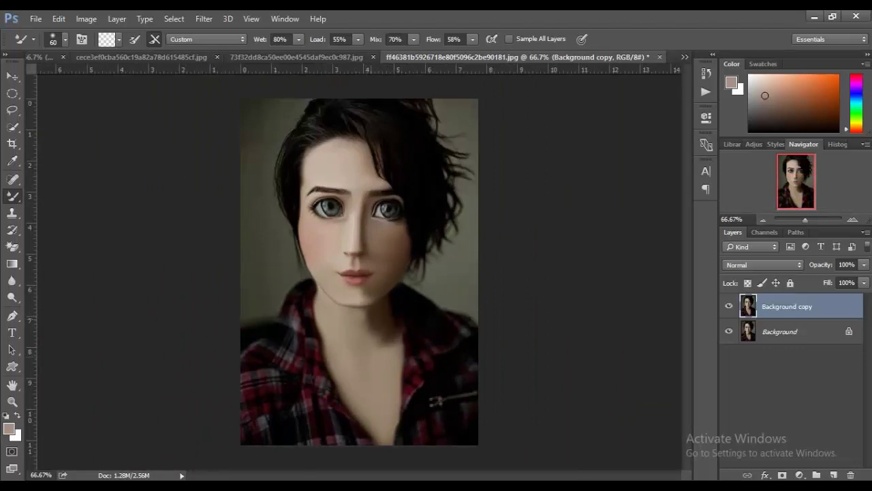
# Step: Smudge two neck patches to blend the shadows, then shrink the Mixer Brush
pyautogui.moveTo(371, 334)
pyautogui.mouseDown()
pyautogui.moveTo(383, 353)
pyautogui.moveTo(393, 351)
pyautogui.mouseUp()
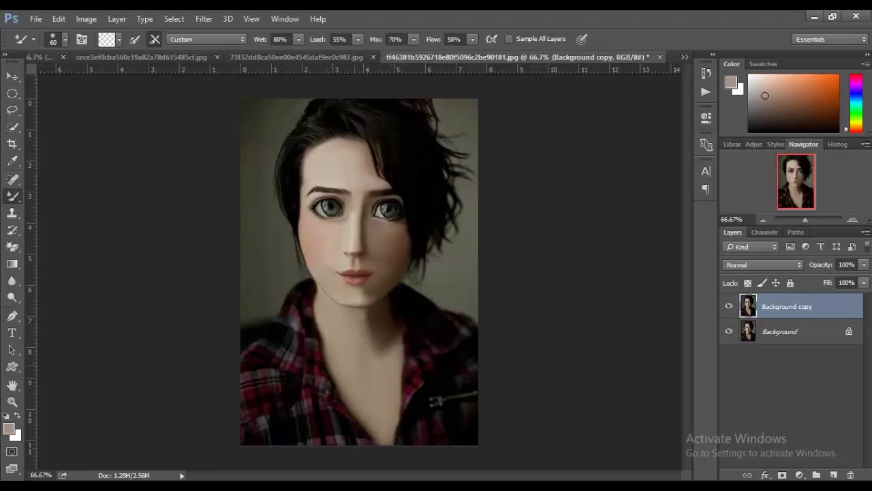
pyautogui.moveTo(332, 350); pyautogui.dragTo(333, 370)
pyautogui.press('[')
pyautogui.press('[')
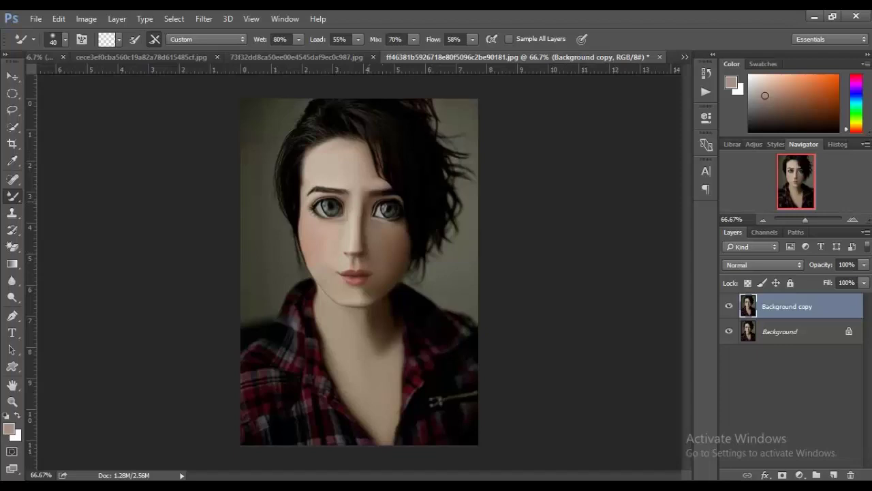
# Step: At 300% zoom, paint faint highlights on the right upper eyelid and down the nose bridge
pyautogui.hotkey('ctrl', '+')
pyautogui.hotkey('ctrl', '+')
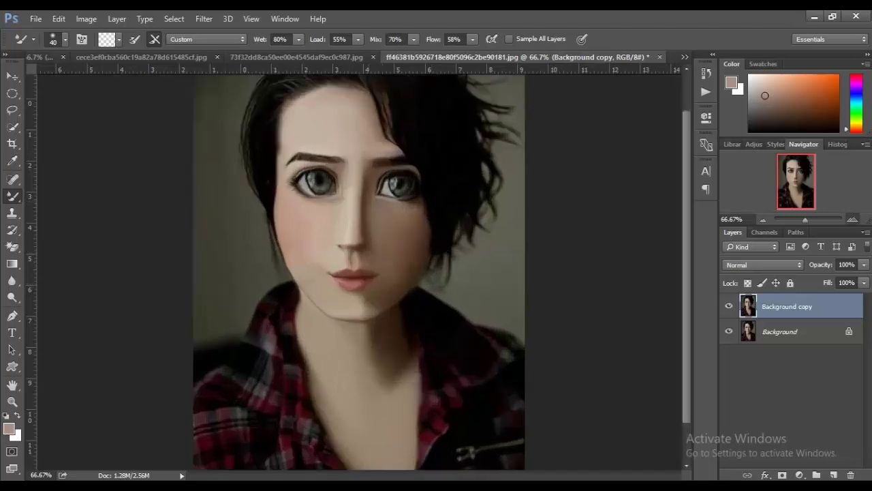
pyautogui.hotkey('ctrl', '+')
pyautogui.scroll(3, 359, 273)
pyautogui.scroll(2, 359, 272)
pyautogui.scroll(2, 360, 273)
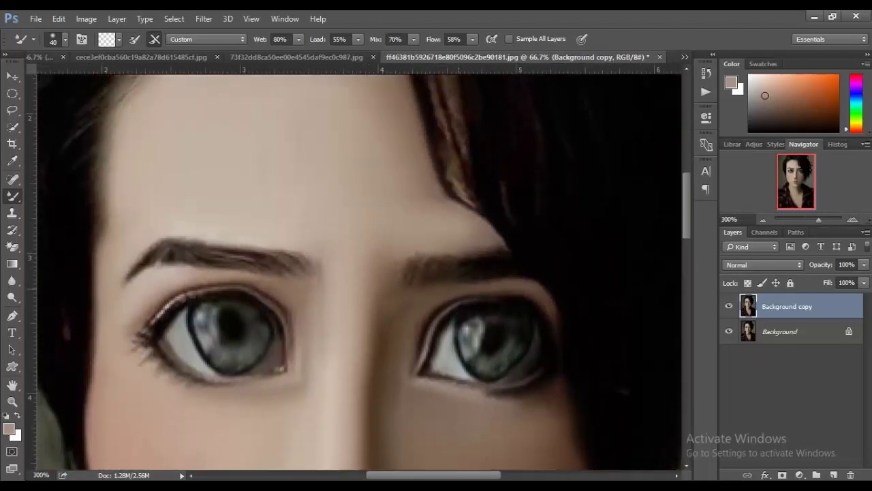
pyautogui.scroll(1, 359, 273)
pyautogui.scroll(-1, 360, 273)
pyautogui.scroll(-2, 360, 273)
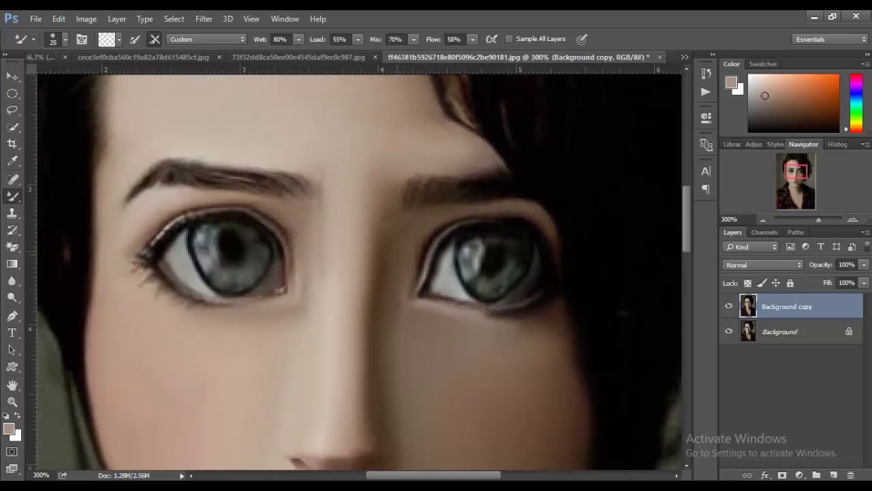
pyautogui.moveTo(435, 232); pyautogui.dragTo(422, 251)
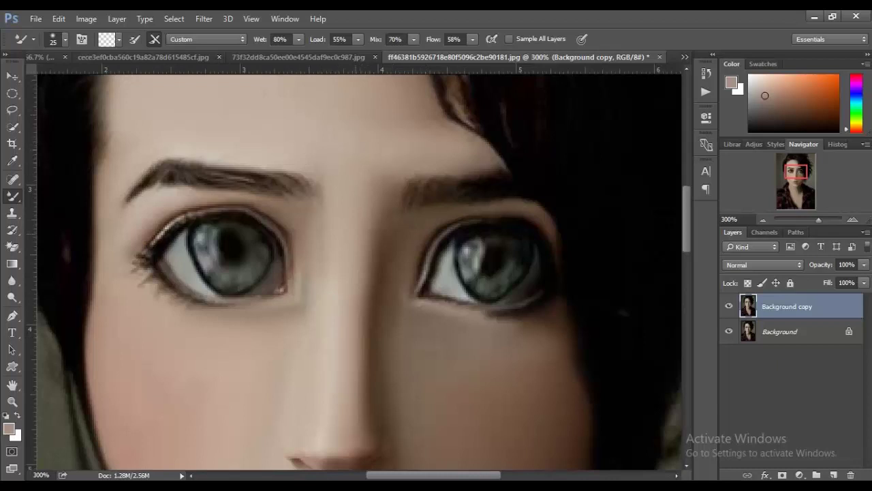
pyautogui.moveTo(381, 188); pyautogui.dragTo(368, 379)
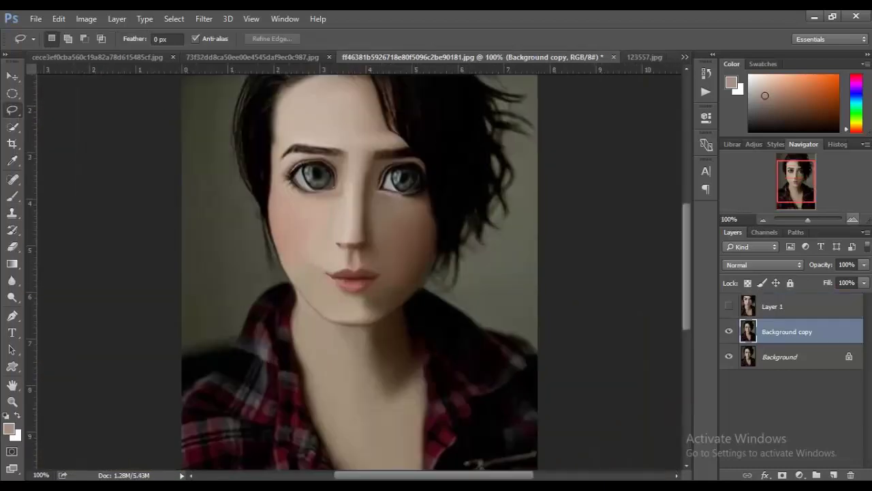
pyautogui.scroll(5, 358, 273)
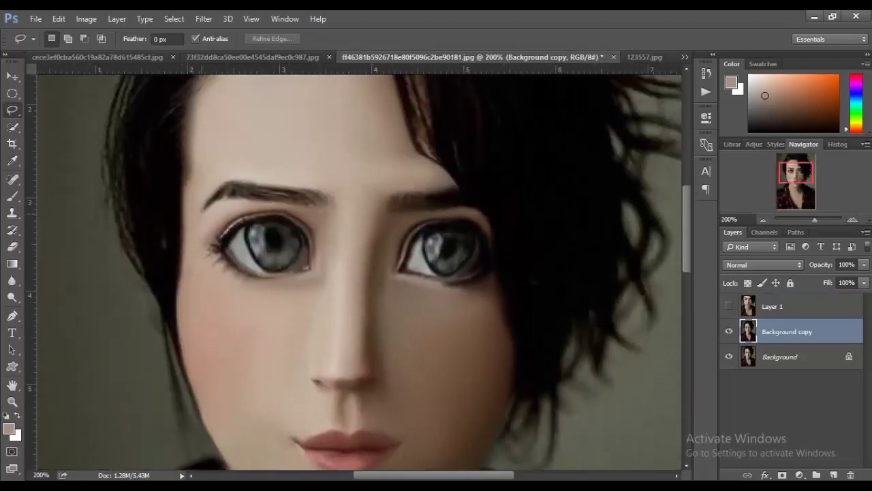
pyautogui.click(799, 475)
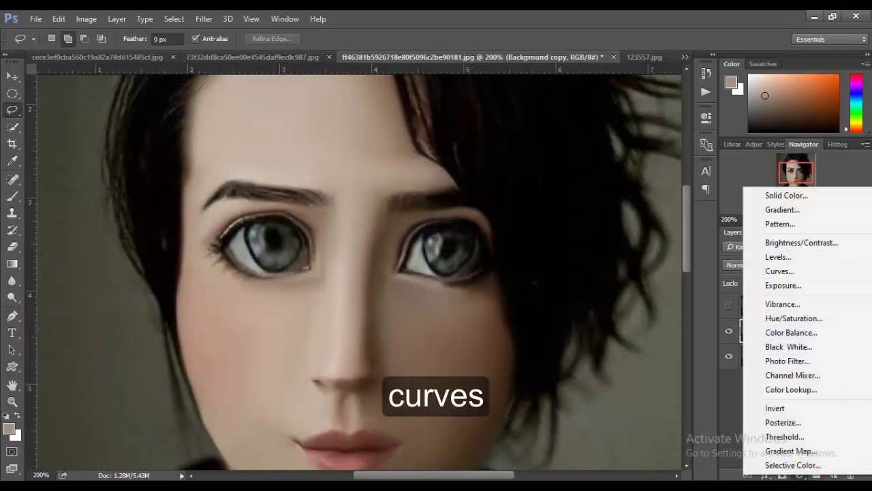
pyautogui.click(770, 257)
pyautogui.moveTo(609, 241); pyautogui.dragTo(609, 228)
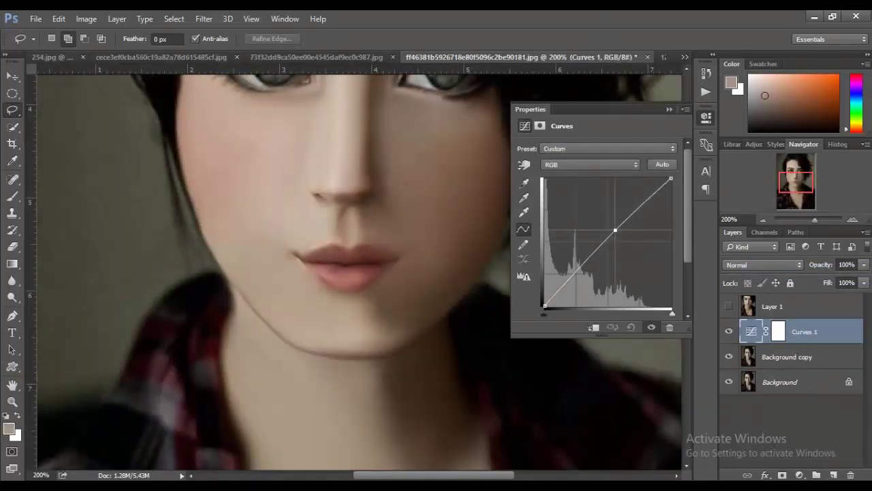
pyautogui.scroll(1, 355, 265)
pyautogui.scroll(1, 355, 266)
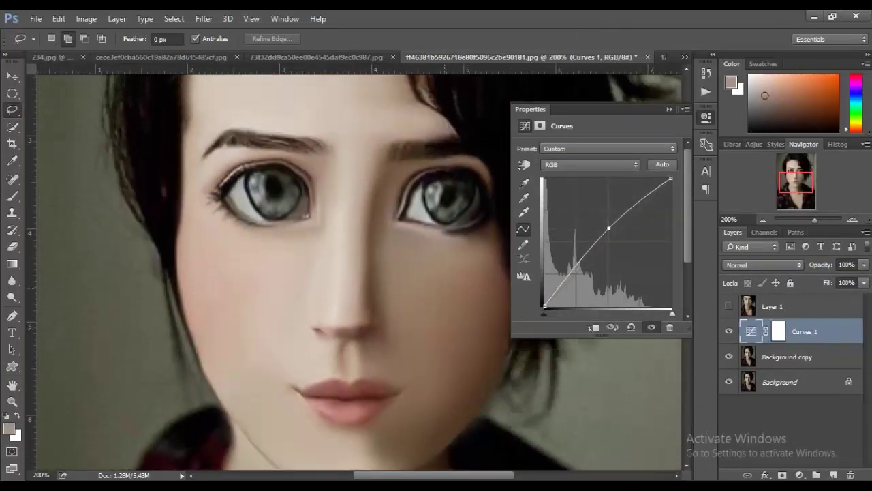
pyautogui.scroll(4, 354, 266)
pyautogui.click(669, 109)
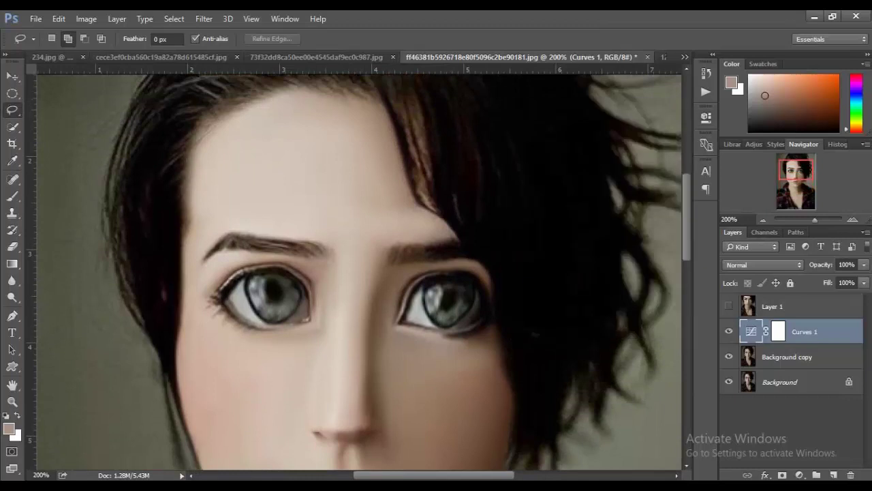
pyautogui.scroll(2, 354, 266)
pyautogui.click(764, 219)
pyautogui.scroll(-2, 354, 273)
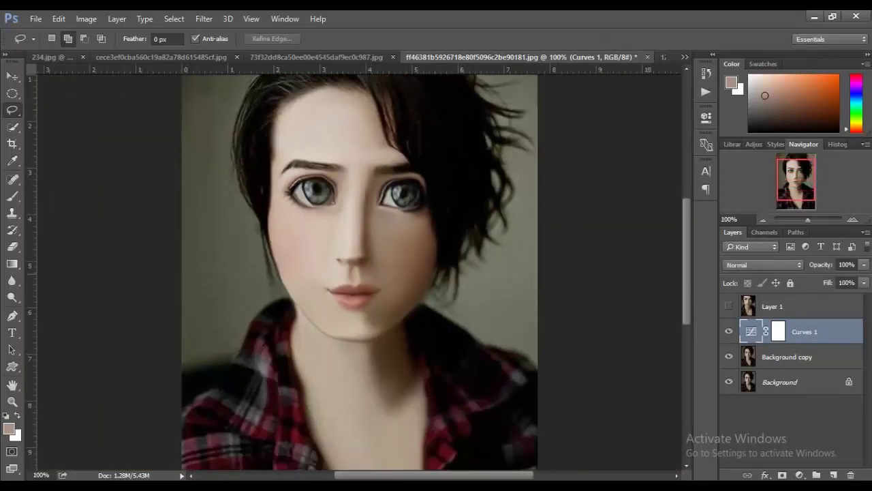
pyautogui.click(763, 220)
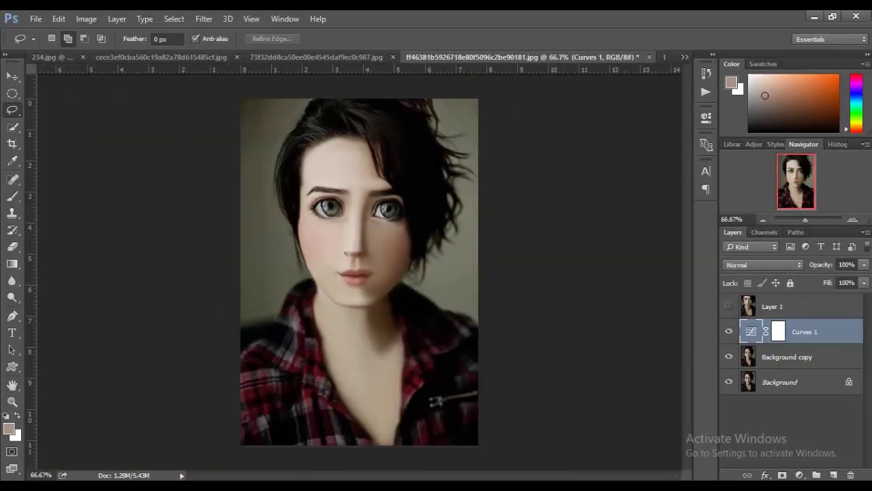
pyautogui.click(852, 219)
pyautogui.click(852, 219)
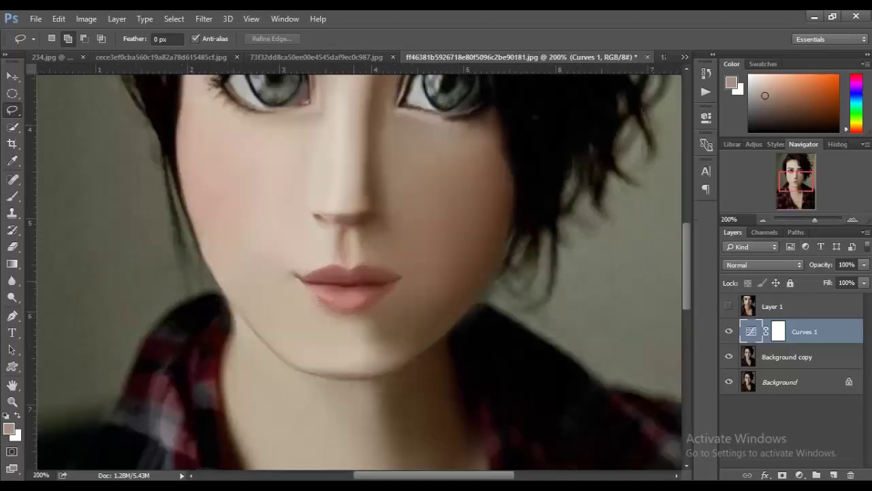
pyautogui.scroll(2, 355, 273)
pyautogui.click(730, 331)
pyautogui.click(729, 332)
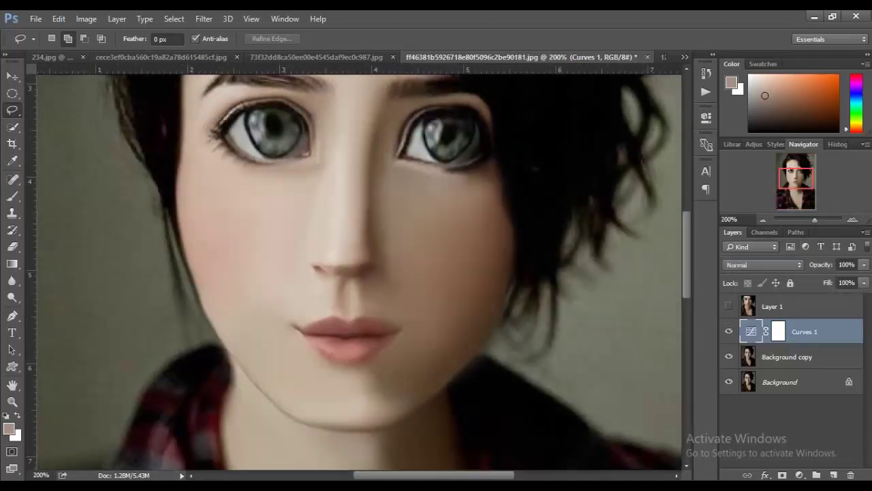
pyautogui.click(730, 332)
pyautogui.click(729, 331)
pyautogui.click(12, 195)
# Step: Set white as the painting colour on Background copy with a smaller brush in Lighten mode
pyautogui.press('d')
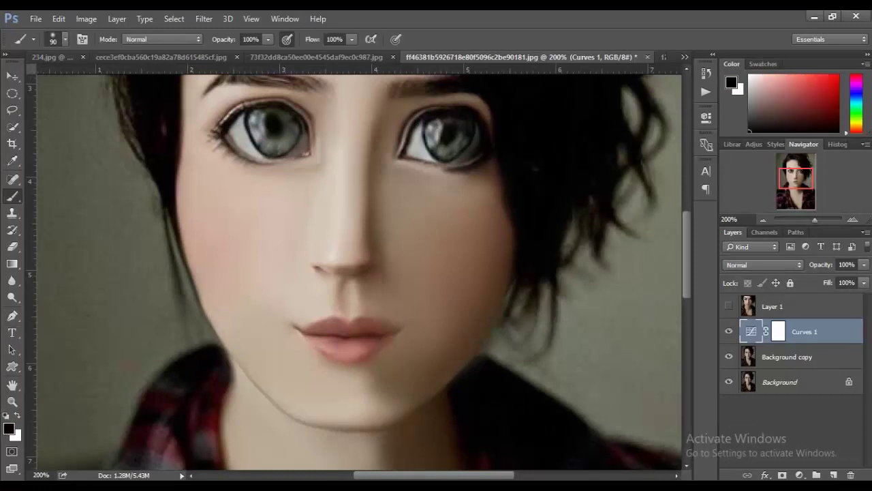
pyautogui.press('x')
pyautogui.click(788, 356)
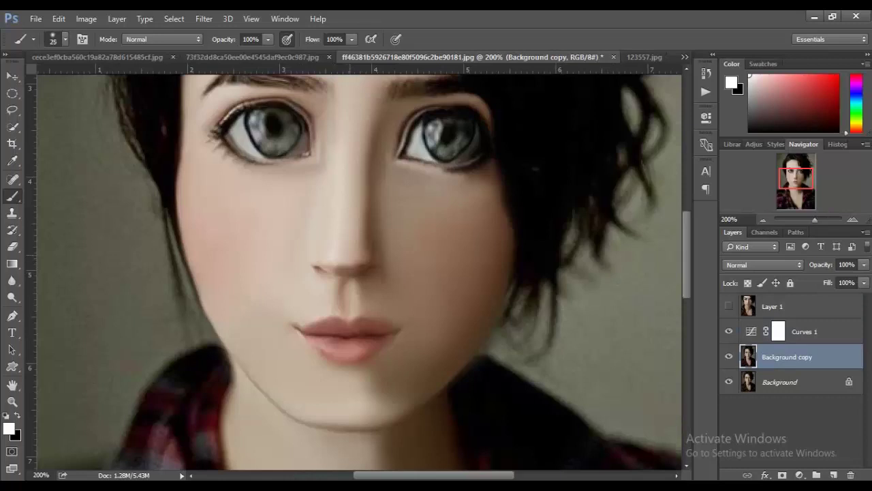
pyautogui.press('[')
pyautogui.click(64, 39)
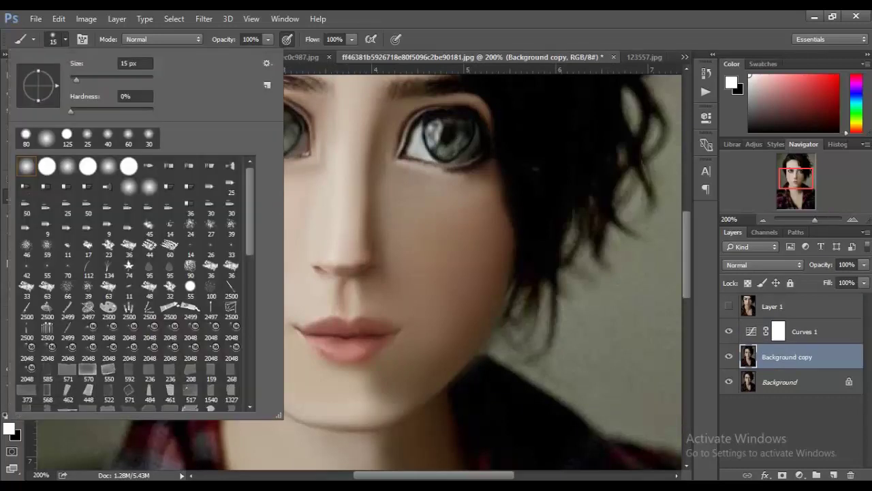
pyautogui.click(161, 39)
pyautogui.click(161, 39)
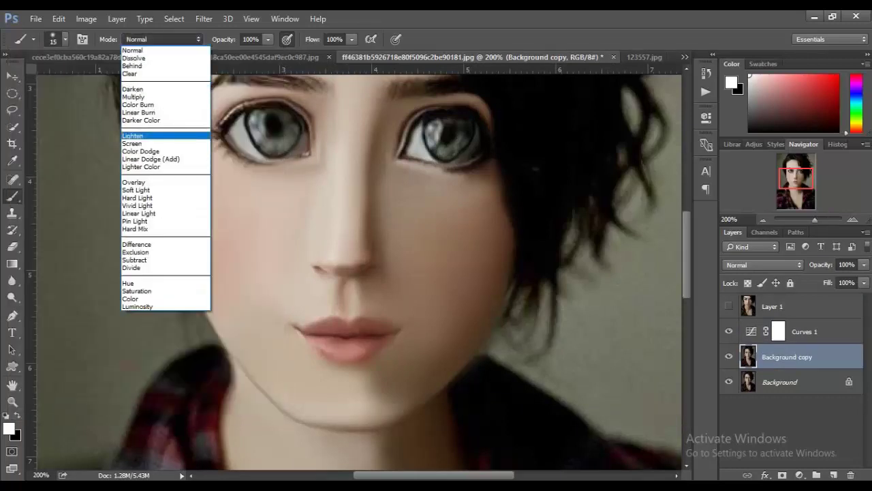
pyautogui.click(133, 136)
# Step: Test a white stroke on the lips, undo it, and add a new empty layer
pyautogui.moveTo(317, 311); pyautogui.dragTo(349, 315)
pyautogui.hotkey('ctrl', 'z')
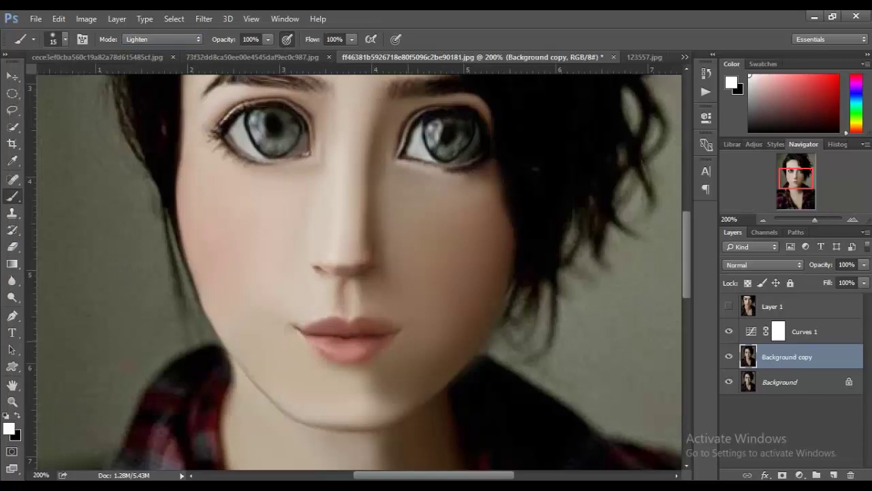
pyautogui.click(834, 475)
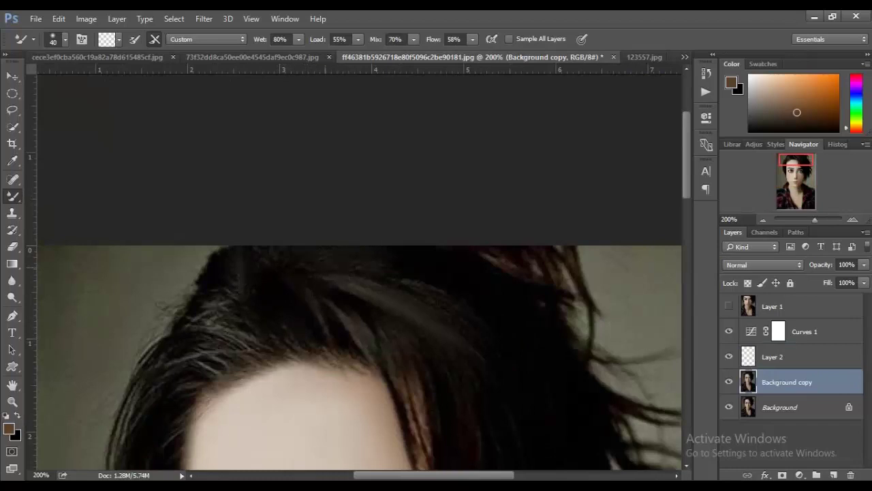
# Step: Smear the hair strands above the forehead, on the right side and by the right eyebrow
pyautogui.scroll(-3, 359, 307)
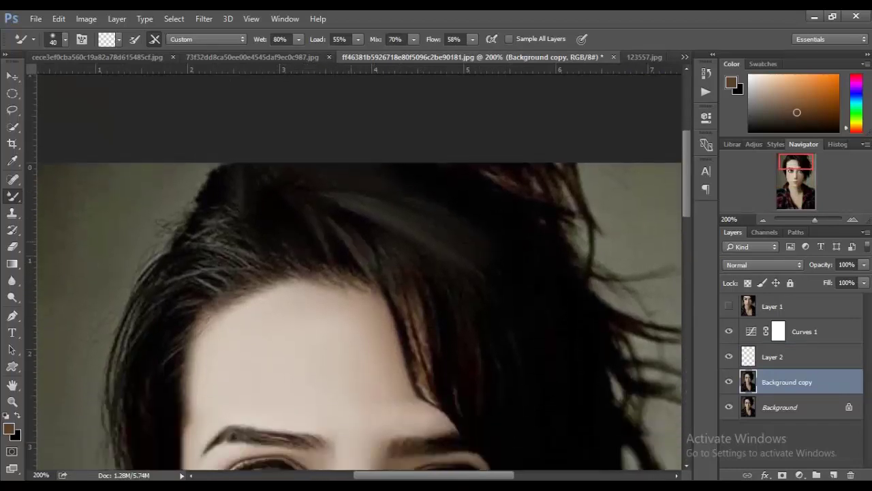
pyautogui.moveTo(384, 291); pyautogui.dragTo(436, 389)
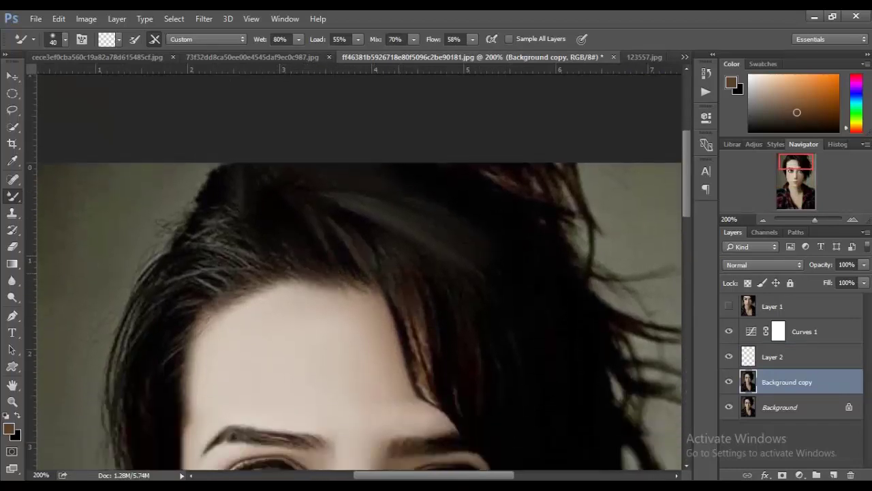
pyautogui.moveTo(440, 296)
pyautogui.mouseDown()
pyautogui.moveTo(385, 249)
pyautogui.moveTo(392, 277)
pyautogui.mouseUp()
pyautogui.moveTo(341, 200); pyautogui.dragTo(398, 223)
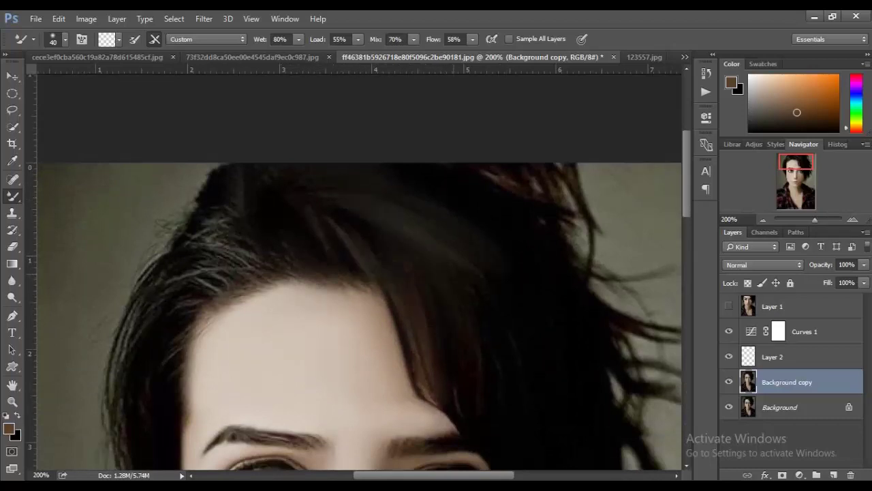
pyautogui.scroll(-2, 358, 273)
pyautogui.scroll(-3, 358, 273)
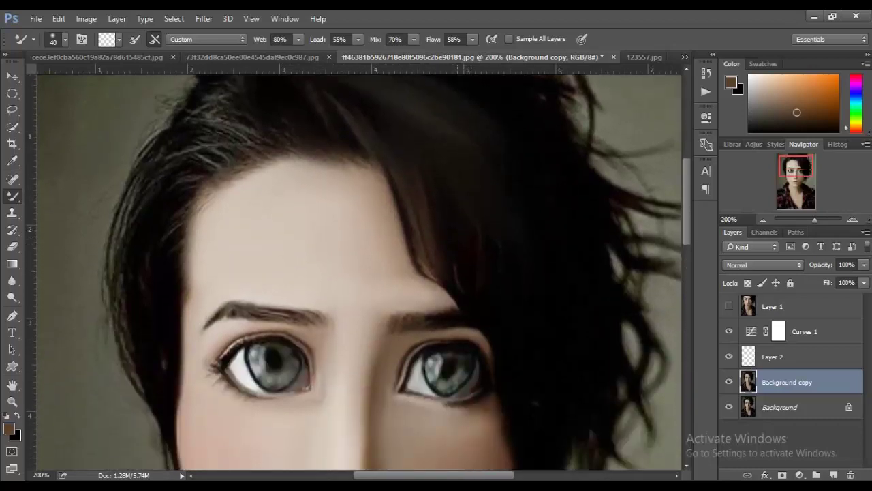
pyautogui.moveTo(463, 308); pyautogui.dragTo(446, 276)
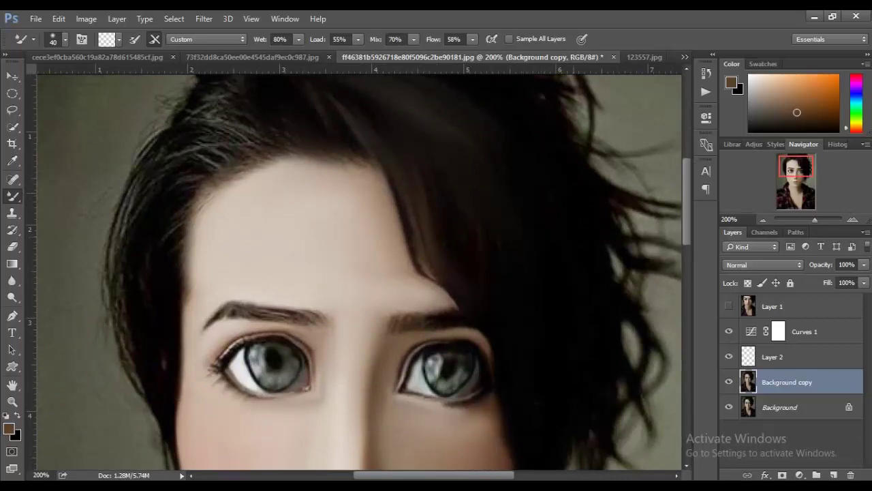
pyautogui.scroll(3, 358, 273)
pyautogui.scroll(3, 357, 273)
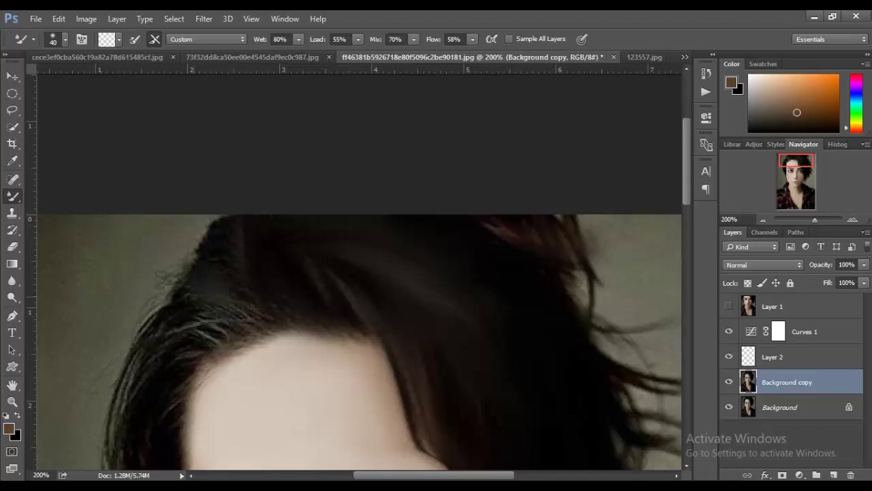
# Step: Blend the forehead hairline and left hair edges, then zoom out to the whole portrait
pyautogui.moveTo(170, 329); pyautogui.dragTo(319, 332)
pyautogui.scroll(-5, 359, 273)
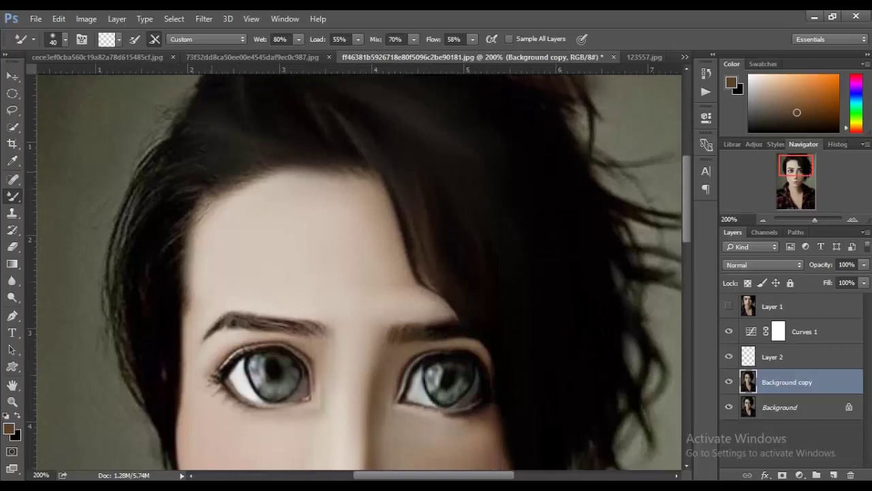
pyautogui.moveTo(179, 201)
pyautogui.mouseDown()
pyautogui.moveTo(180, 245)
pyautogui.moveTo(201, 170)
pyautogui.mouseUp()
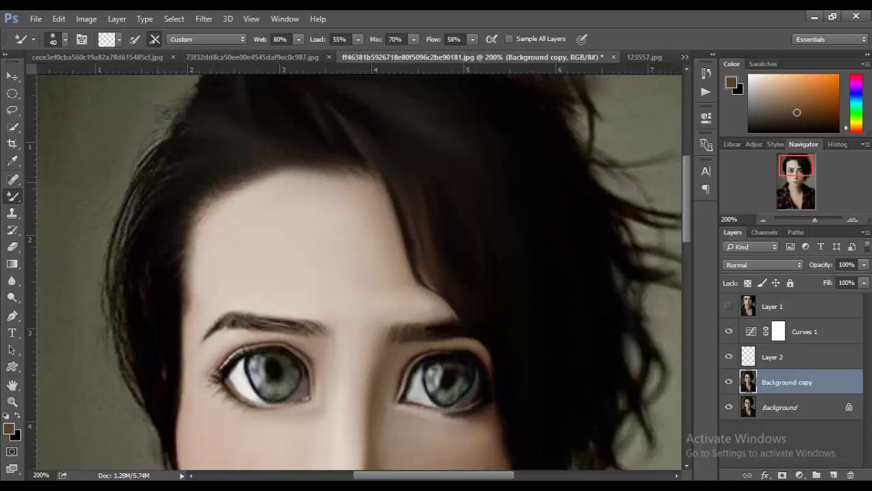
pyautogui.moveTo(128, 182); pyautogui.dragTo(134, 232)
pyautogui.moveTo(120, 273)
pyautogui.mouseDown()
pyautogui.moveTo(127, 324)
pyautogui.moveTo(182, 409)
pyautogui.moveTo(153, 432)
pyautogui.mouseUp()
pyautogui.moveTo(177, 129); pyautogui.dragTo(161, 152)
pyautogui.moveTo(202, 88); pyautogui.dragTo(201, 105)
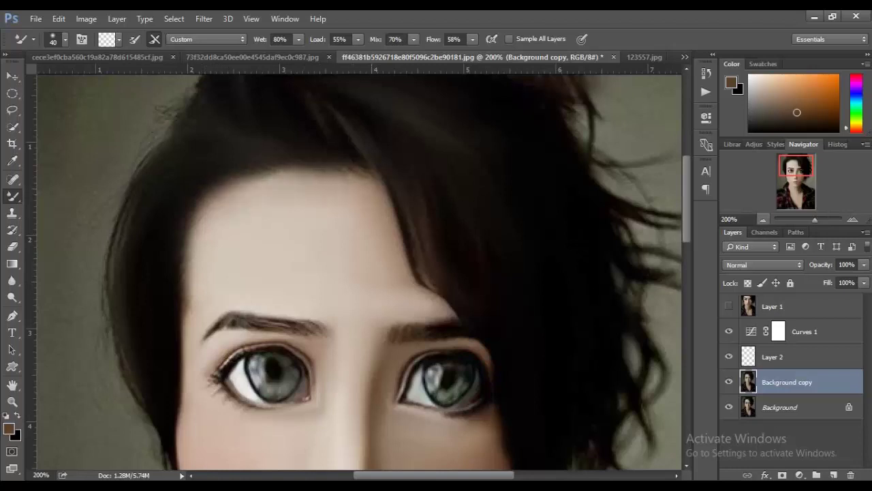
pyautogui.hotkey('ctrl', '-')
pyautogui.hotkey('ctrl', '-')
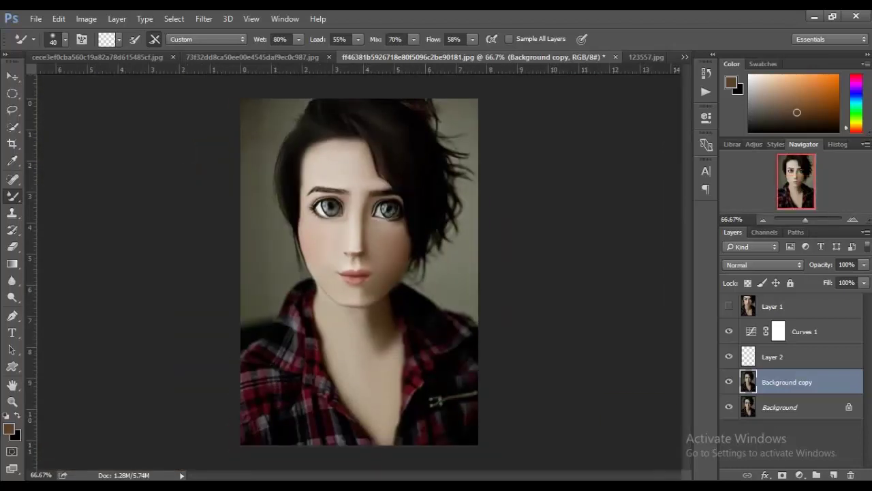
# Step: At 300% zoom with a size-9 Mixer Brush, soften the hair edge beside the forehead
pyautogui.hotkey('ctrl', '+')
pyautogui.hotkey('ctrl', '+')
pyautogui.press('[')
pyautogui.press('[')
pyautogui.press('[')
pyautogui.press('[')
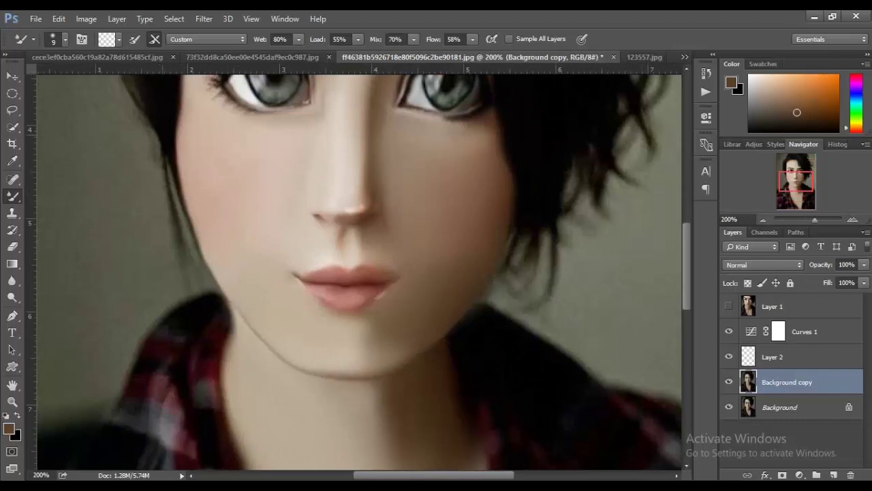
pyautogui.scroll(1, 181, 266)
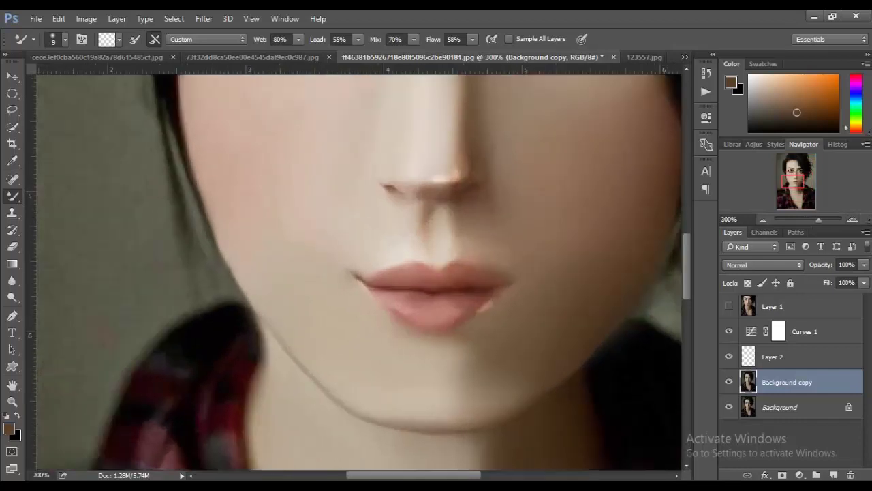
pyautogui.hscroll(-2, 359, 273)
pyautogui.scroll(2, 359, 271)
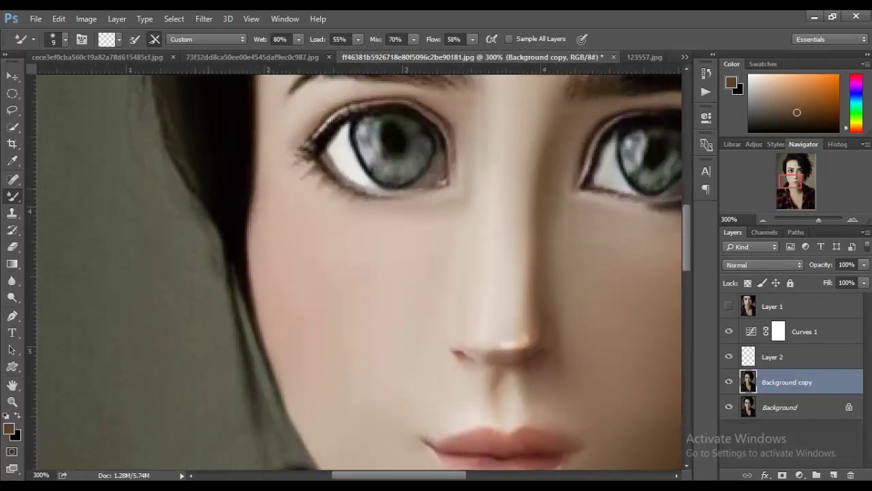
pyautogui.scroll(1, 359, 271)
pyautogui.scroll(1, 359, 271)
pyautogui.scroll(3, 359, 271)
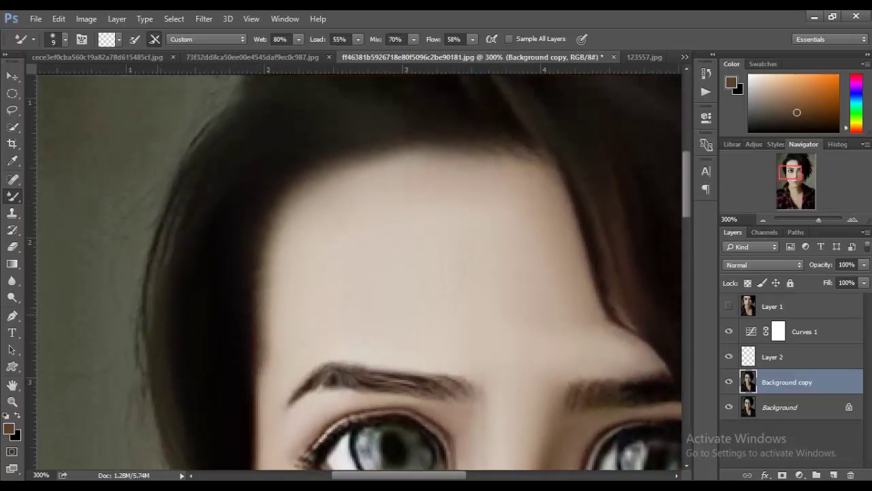
pyautogui.scroll(1, 359, 271)
pyautogui.moveTo(207, 197); pyautogui.dragTo(178, 258)
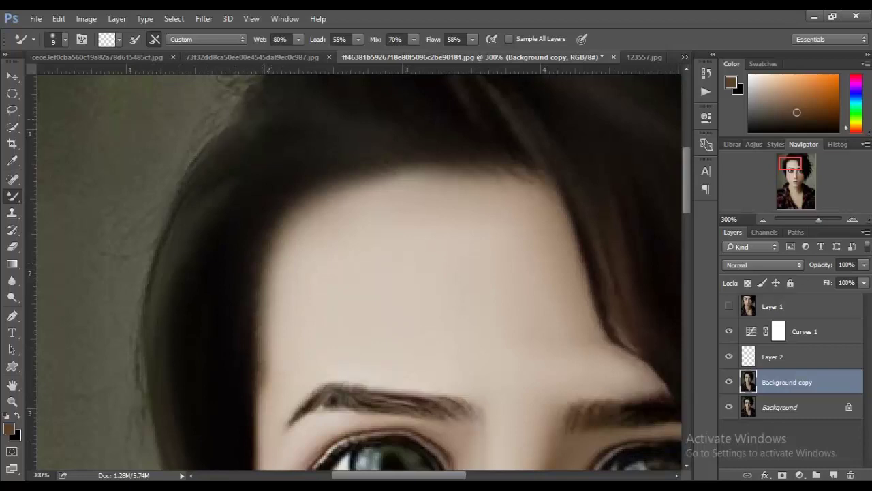
# Step: Enlarge the Mixer Brush to size 30 and check the forehead area
pyautogui.press(']')
pyautogui.press(']')
pyautogui.press(']')
pyautogui.press(']')
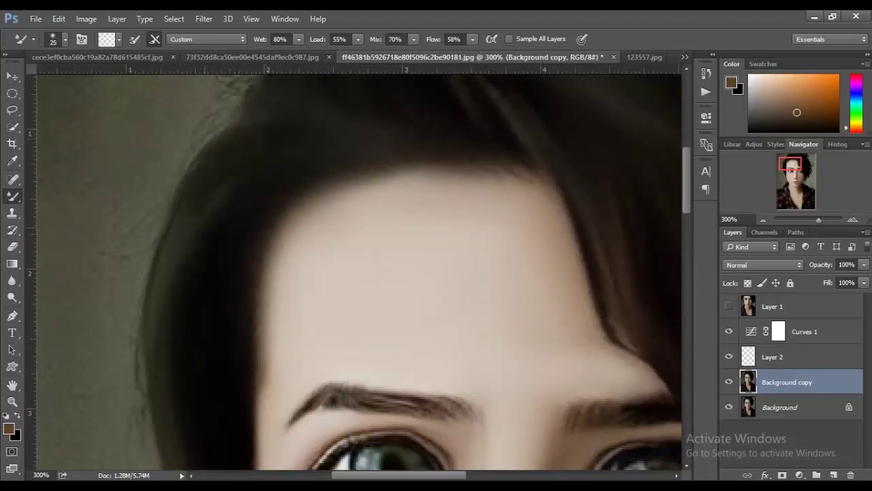
pyautogui.scroll(-1, 359, 273)
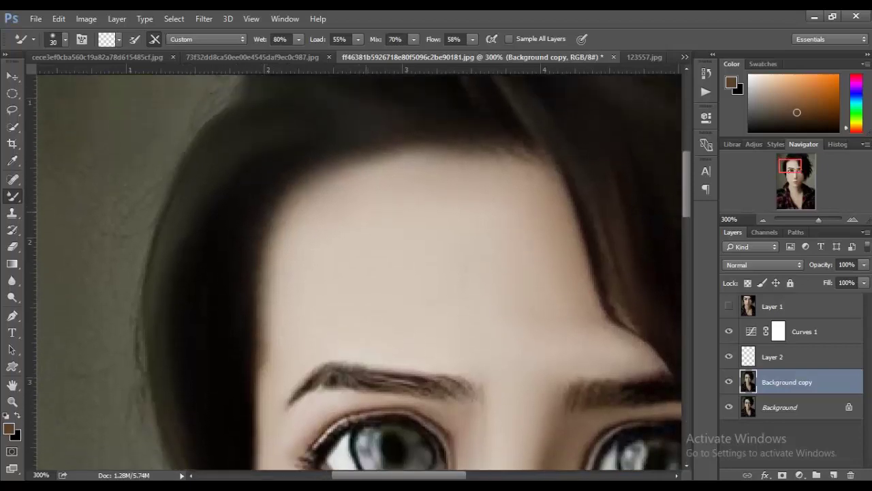
pyautogui.scroll(3, 359, 273)
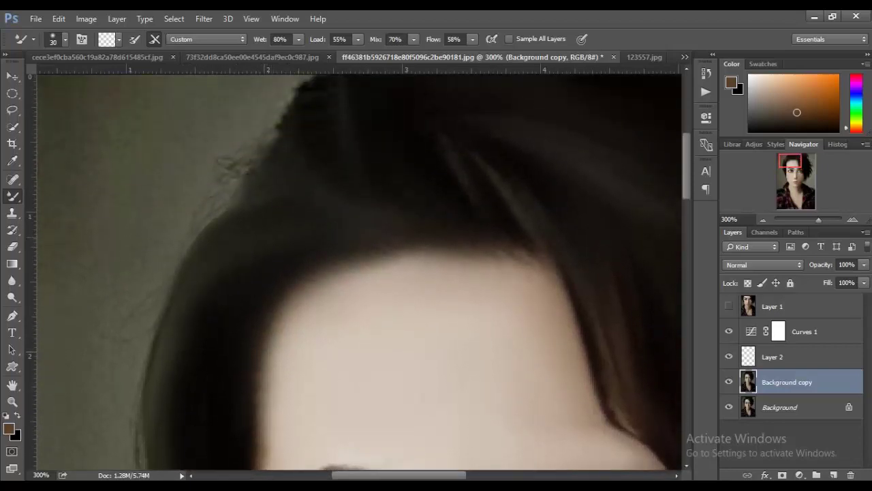
pyautogui.scroll(3, 296, 205)
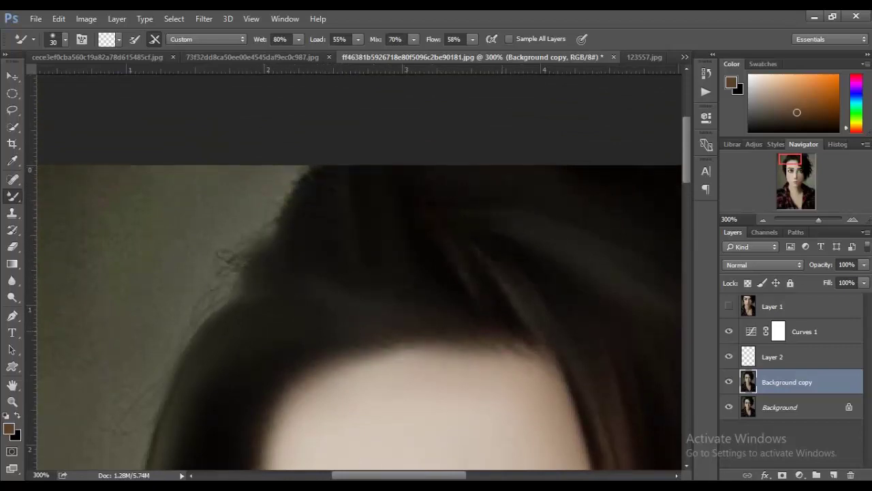
# Step: Smear the hair edge along the jaw and neck into smooth painted strokes
pyautogui.hotkey('ctrl', '-')
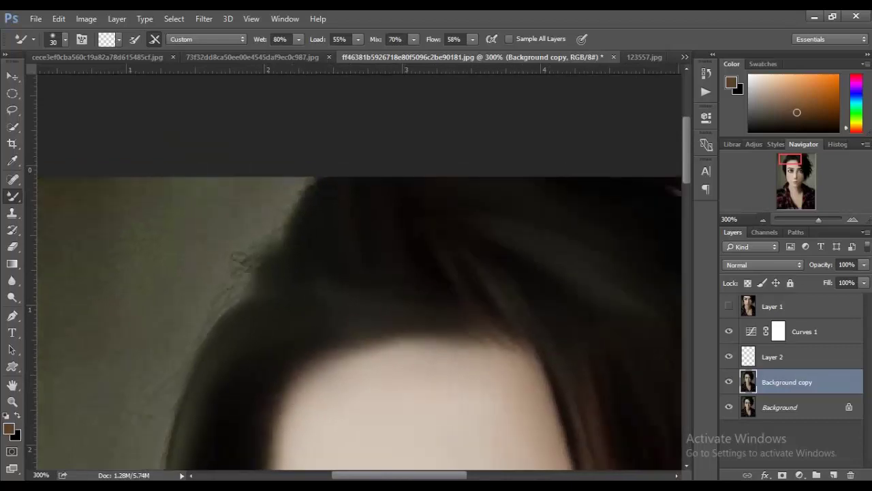
pyautogui.hscroll(5, 352, 220)
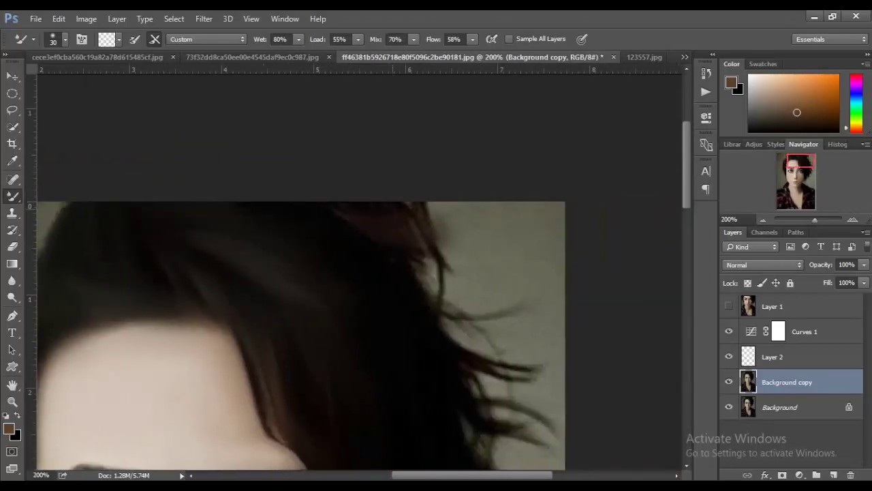
pyautogui.scroll(-1, 497, 371)
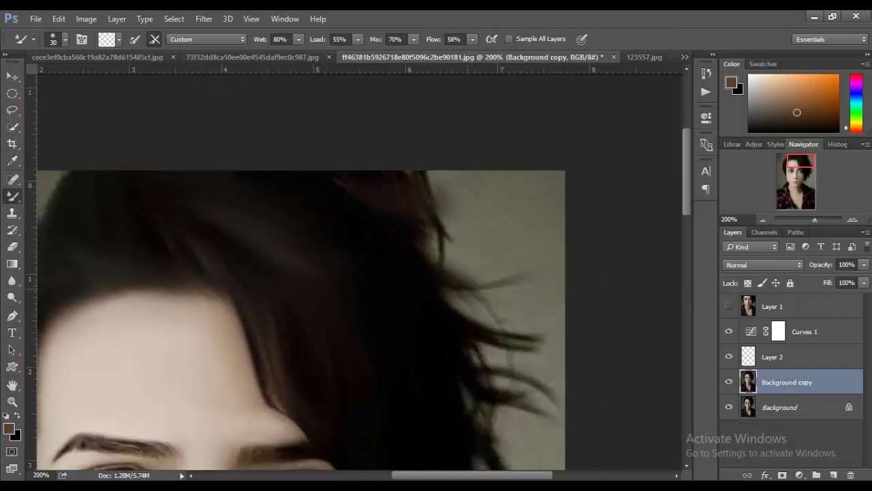
pyautogui.scroll(-4, 497, 372)
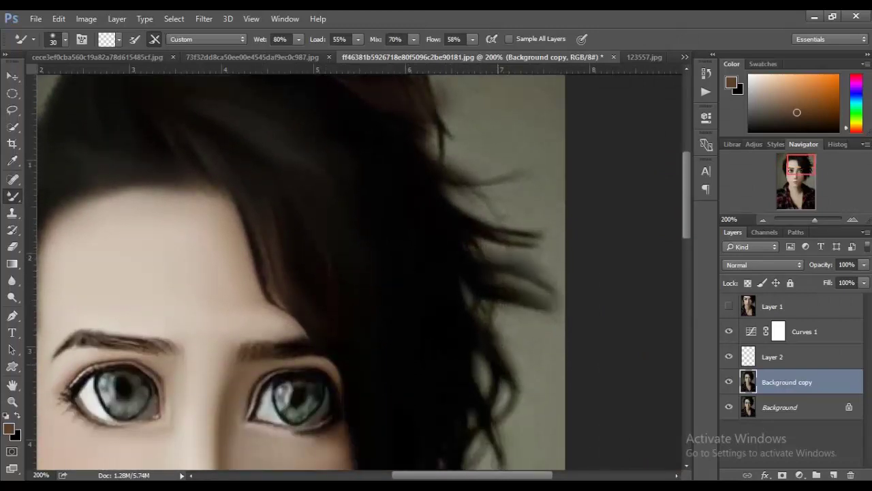
pyautogui.scroll(-2, 497, 354)
pyautogui.scroll(-3, 498, 321)
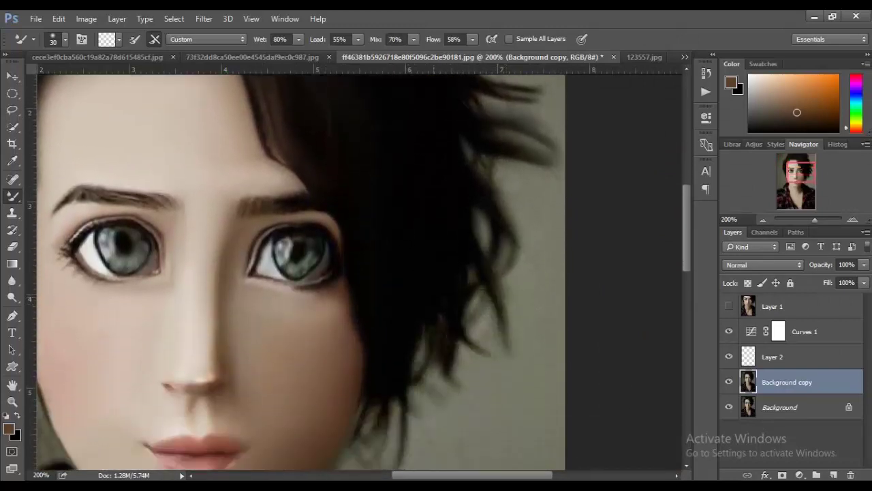
pyautogui.scroll(-4, 426, 354)
pyautogui.scroll(-2, 381, 293)
pyautogui.moveTo(365, 253)
pyautogui.mouseDown()
pyautogui.moveTo(356, 300)
pyautogui.moveTo(375, 344)
pyautogui.mouseUp()
pyautogui.moveTo(440, 211); pyautogui.dragTo(417, 253)
pyautogui.moveTo(469, 224)
pyautogui.mouseDown()
pyautogui.moveTo(461, 167)
pyautogui.moveTo(490, 126)
pyautogui.mouseUp()
# Step: With a smaller brush, blend the right eyebrow's outer end and the inner left eyebrow, then view at 100%
pyautogui.scroll(7, 485, 204)
pyautogui.scroll(3, 485, 279)
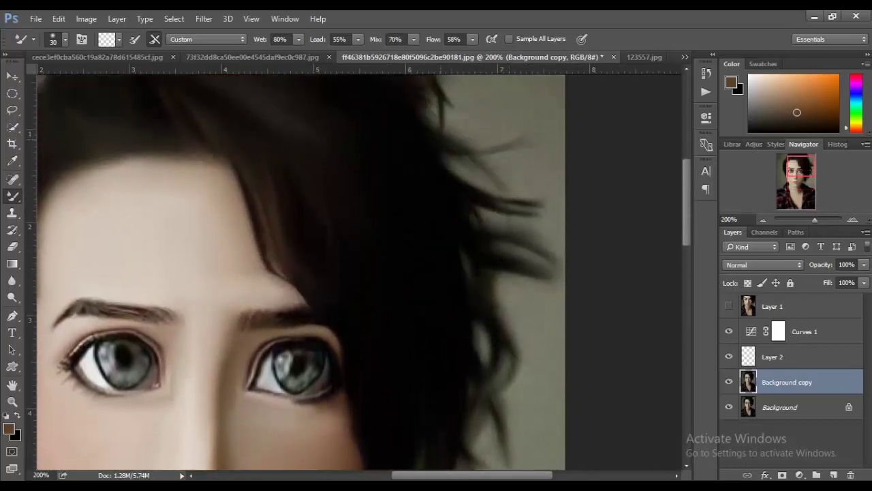
pyautogui.scroll(2, 501, 147)
pyautogui.scroll(4, 501, 146)
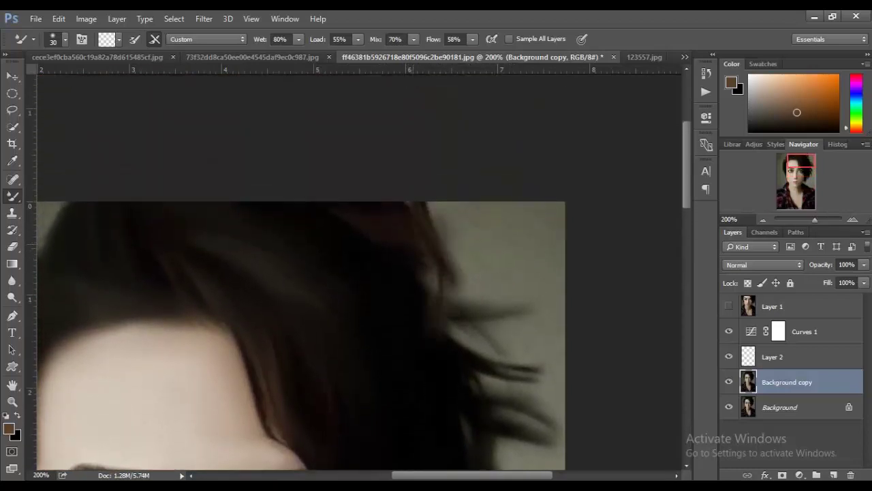
pyautogui.scroll(-2, 299, 300)
pyautogui.scroll(-1, 300, 300)
pyautogui.scroll(-4, 359, 271)
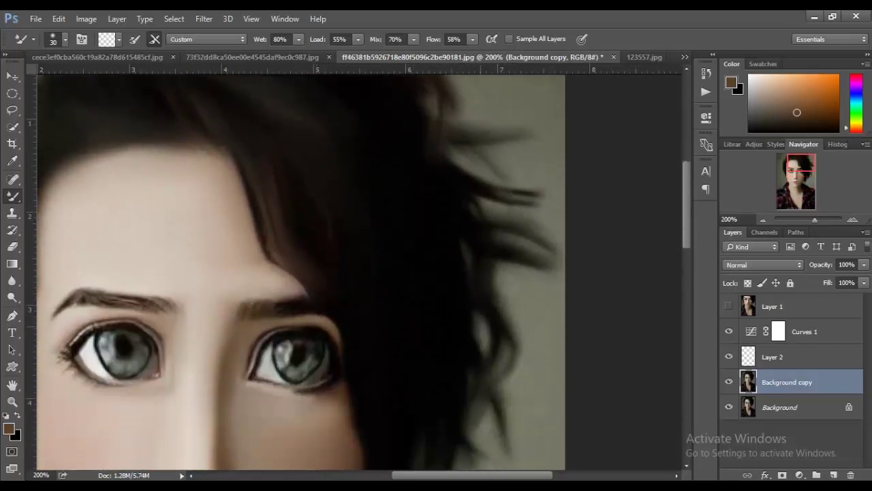
pyautogui.scroll(-2, 359, 271)
pyautogui.hscroll(-5, 359, 272)
pyautogui.scroll(1, 368, 156)
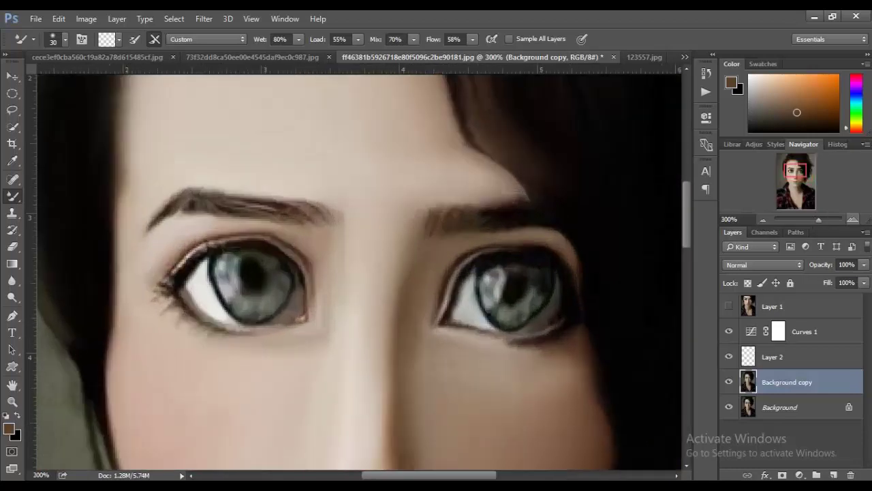
pyautogui.press('[')
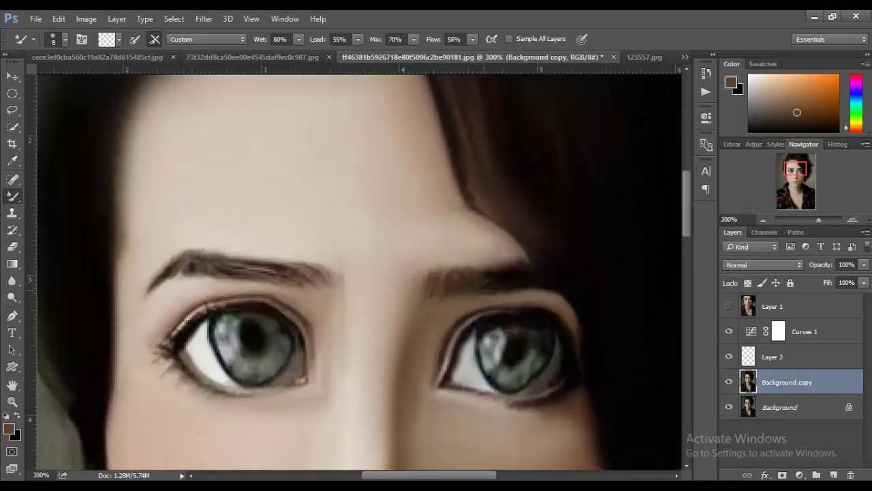
pyautogui.moveTo(515, 264); pyautogui.dragTo(486, 270)
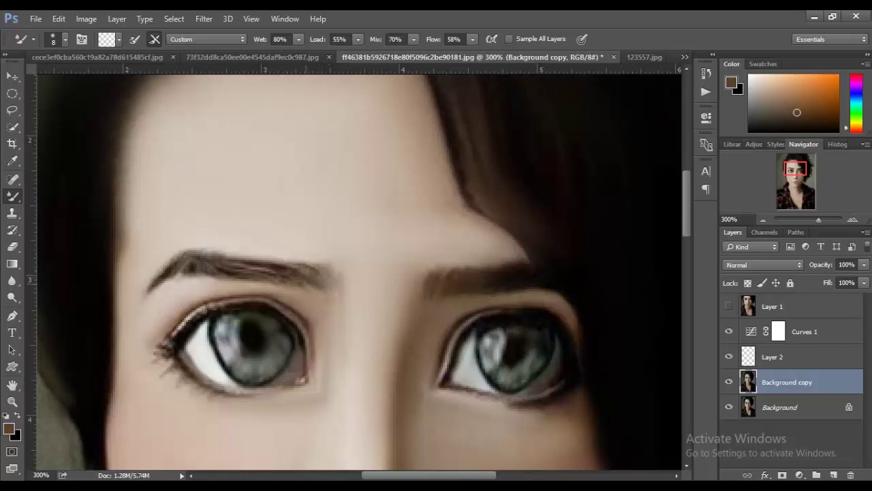
pyautogui.moveTo(266, 270); pyautogui.dragTo(204, 252)
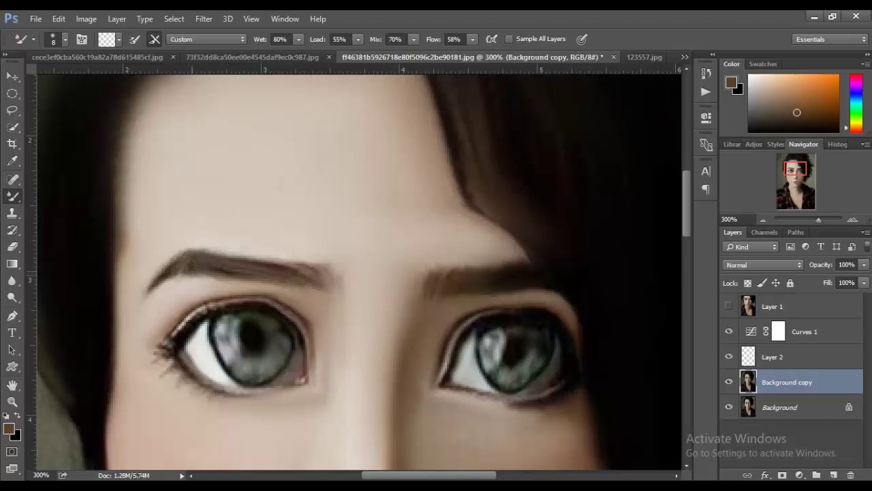
pyautogui.hotkey('ctrl', '1')
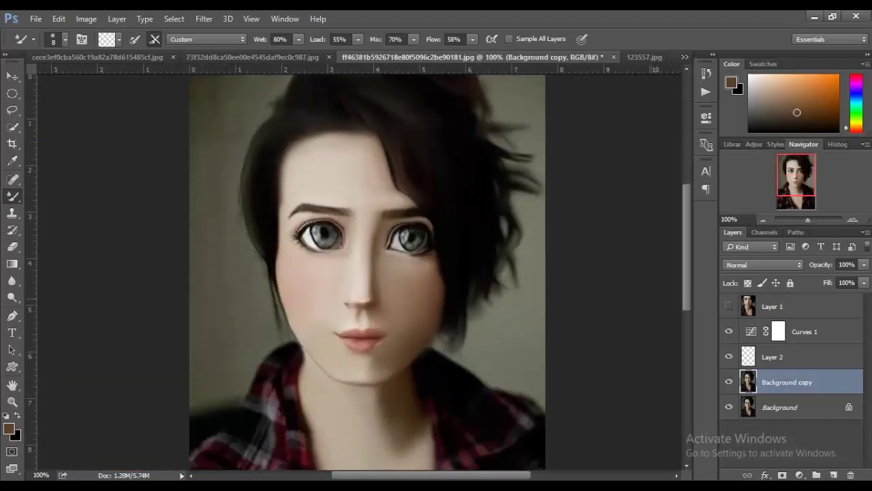
# Step: Scroll up and down over the portrait to review it
pyautogui.scroll(2, 368, 273)
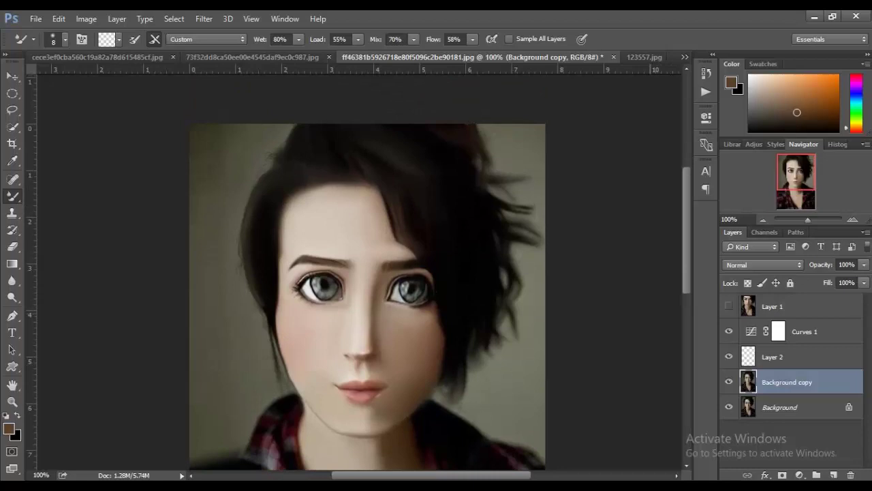
pyautogui.scroll(-2, 368, 273)
pyautogui.scroll(-2, 368, 273)
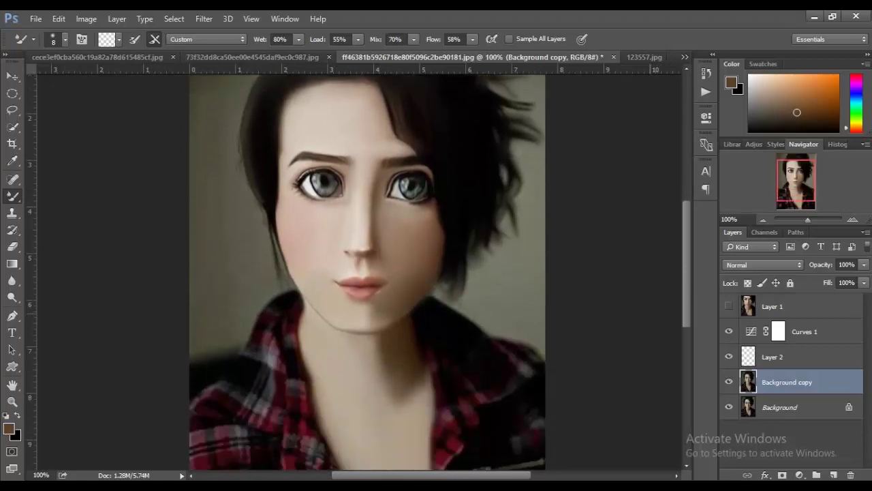
pyautogui.scroll(2, 367, 273)
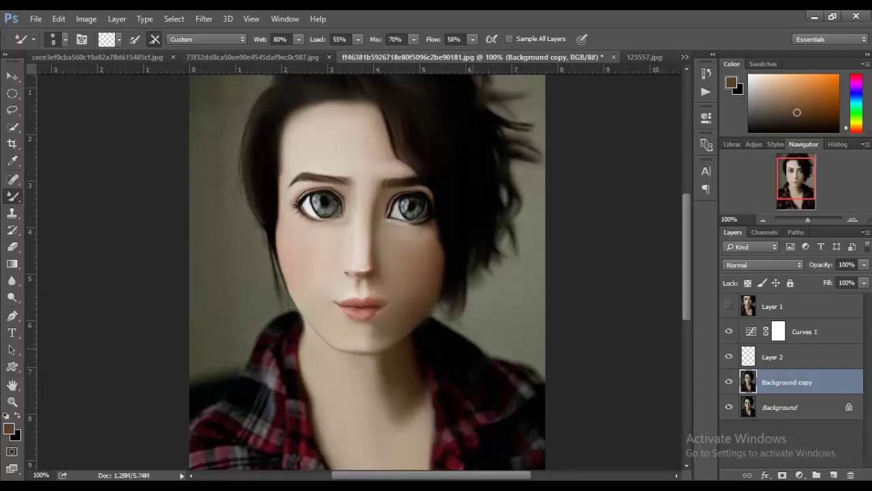
pyautogui.scroll(3, 368, 272)
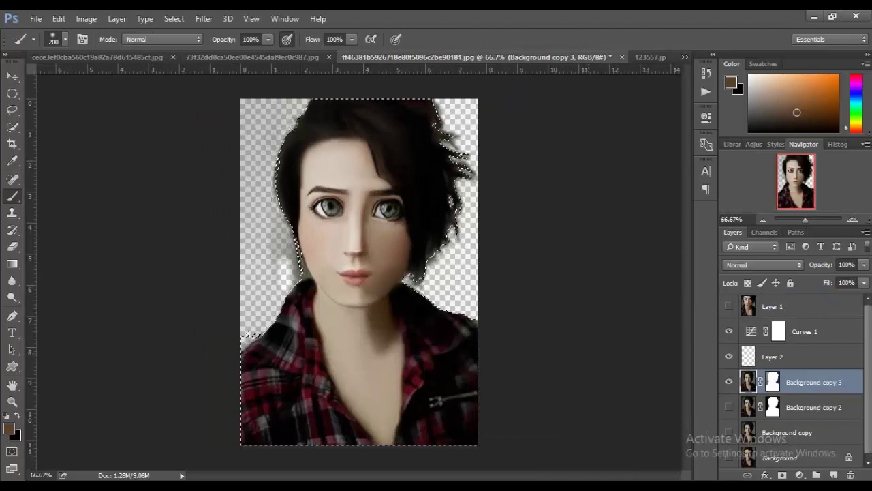
# Step: Stamp all visible layers into a new Layer 3 and delete Layer 2
pyautogui.hotkey('ctrl', 'shift', 'alt', 'e')
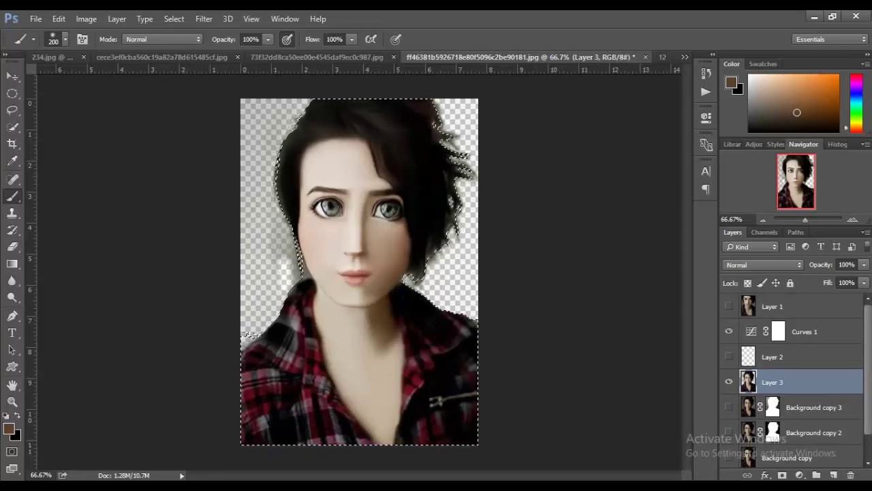
pyautogui.click(772, 357)
pyautogui.click(850, 475)
pyautogui.press('Return')
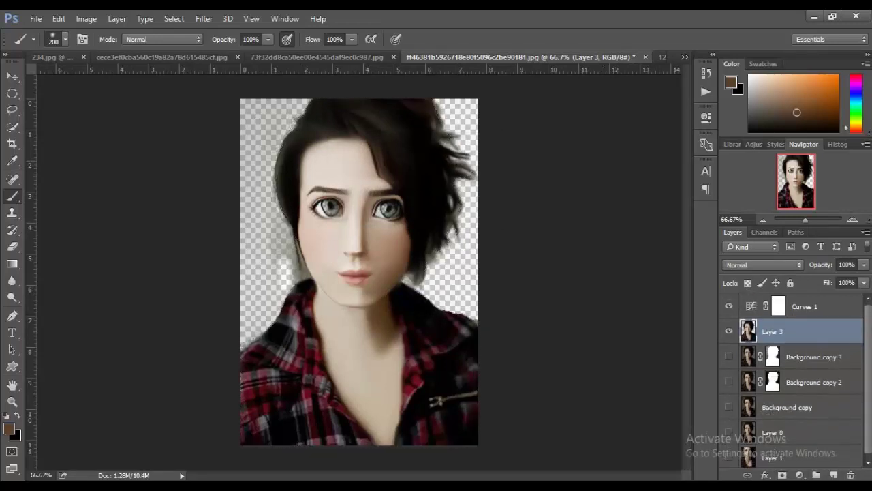
# Step: Quick-select the neck and plaid shirt, excluding the transparent area above the left shoulder
pyautogui.press('l')
pyautogui.press('w')
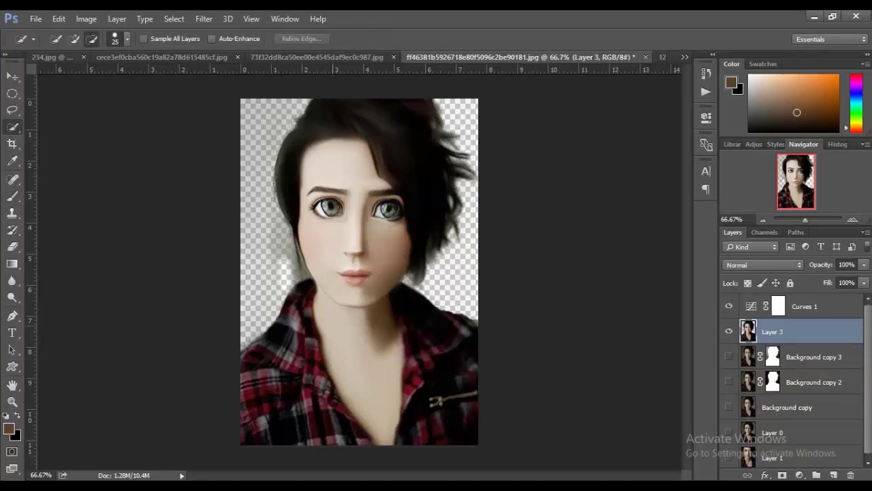
pyautogui.moveTo(317, 324)
pyautogui.mouseDown()
pyautogui.moveTo(341, 302)
pyautogui.moveTo(399, 422)
pyautogui.mouseUp()
pyautogui.moveTo(304, 319)
pyautogui.mouseDown()
pyautogui.moveTo(316, 335)
pyautogui.moveTo(262, 338)
pyautogui.moveTo(310, 300)
pyautogui.mouseUp()
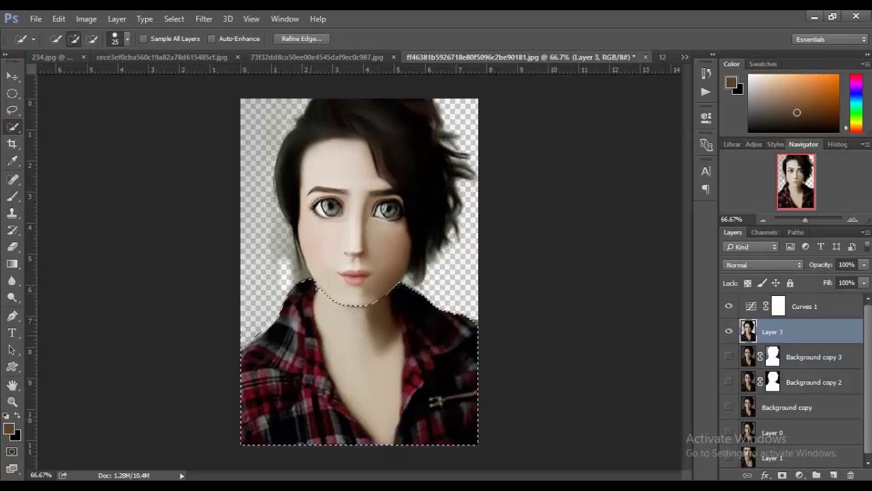
pyautogui.moveTo(263, 326); pyautogui.dragTo(258, 334)
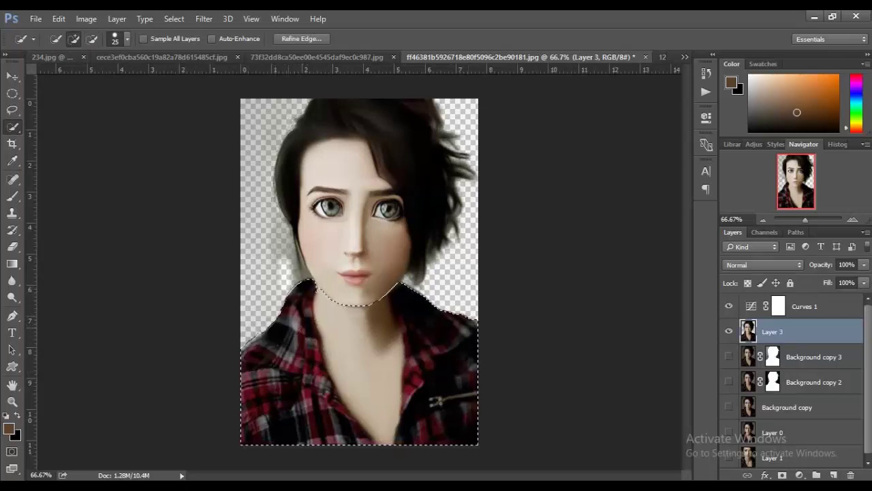
pyautogui.hotkey('ctrl', '+')
pyautogui.scroll(-3, 258, 334)
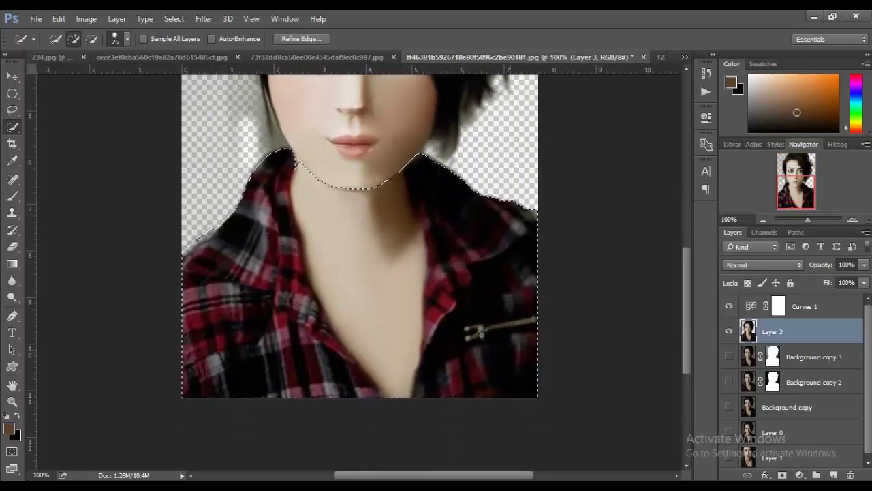
pyautogui.moveTo(204, 222); pyautogui.dragTo(236, 204)
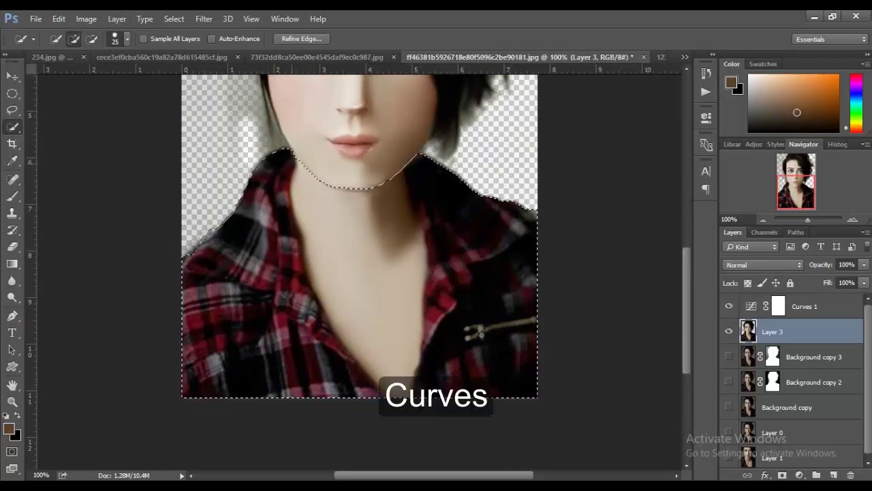
# Step: Add a Curves adjustment with two raised points brightening only the selected neck and shirt
pyautogui.click(800, 475)
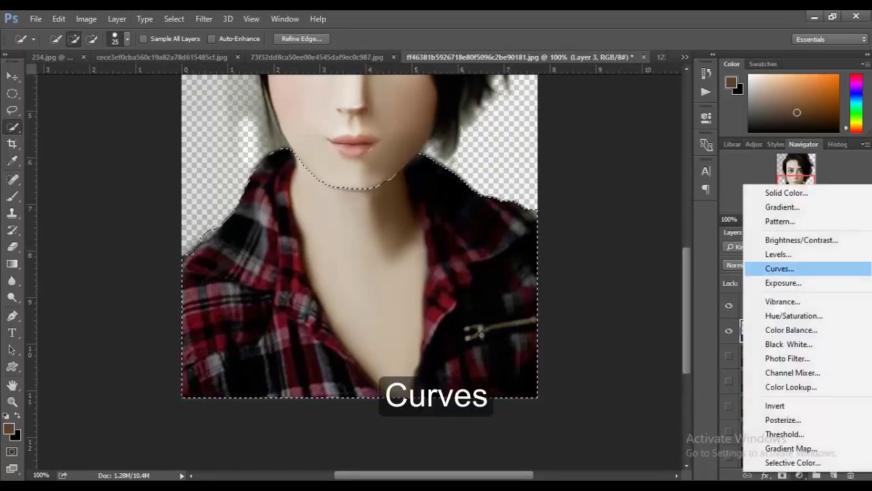
pyautogui.click(770, 267)
pyautogui.moveTo(606, 244); pyautogui.dragTo(639, 205)
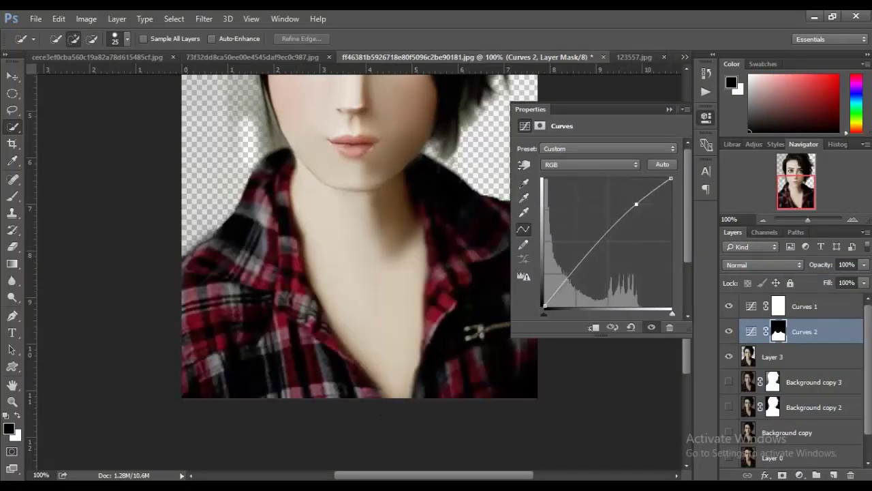
pyautogui.moveTo(565, 283)
pyautogui.mouseDown()
pyautogui.moveTo(565, 274)
pyautogui.moveTo(580, 280)
pyautogui.moveTo(570, 280)
pyautogui.mouseUp()
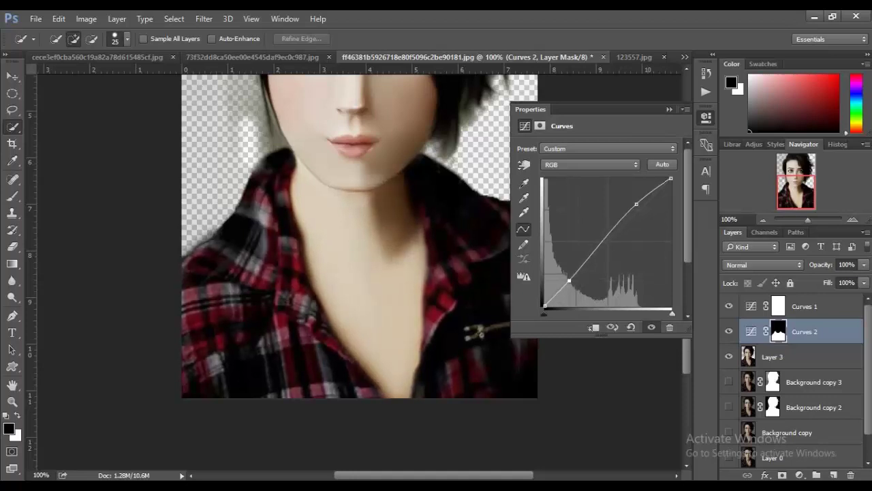
pyautogui.click(669, 109)
pyautogui.hotkey('ctrl', '-')
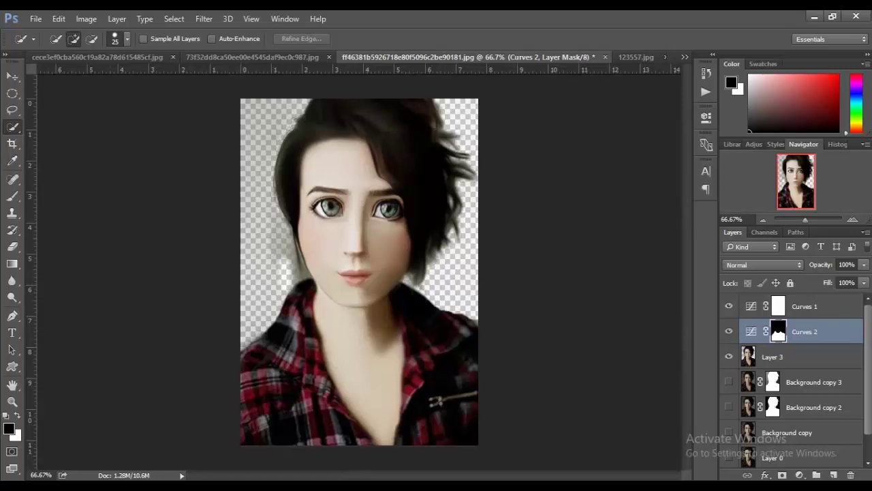
# Step: Duplicate Layer 3 with both Curves hidden, then compare the copy against the original
pyautogui.click(772, 357)
pyautogui.keyDown('shift'); pyautogui.click(804, 306); pyautogui.keyUp('shift')
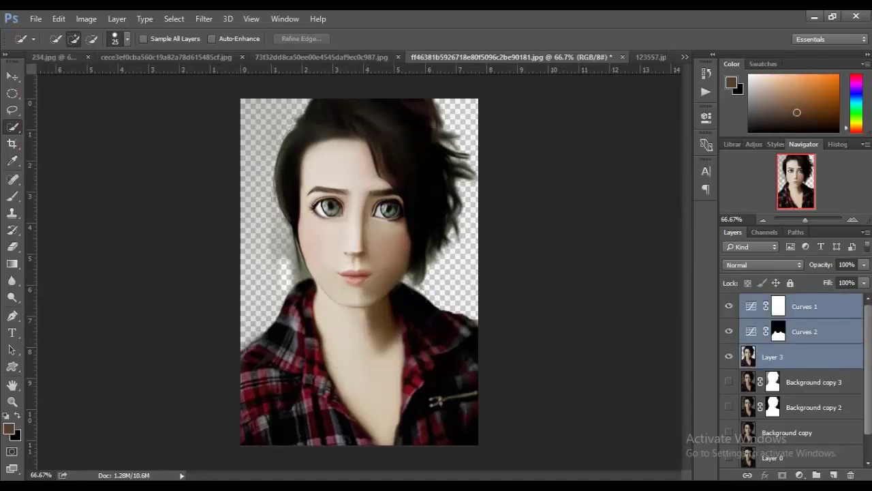
pyautogui.click(772, 356)
pyautogui.click(730, 331)
pyautogui.click(730, 306)
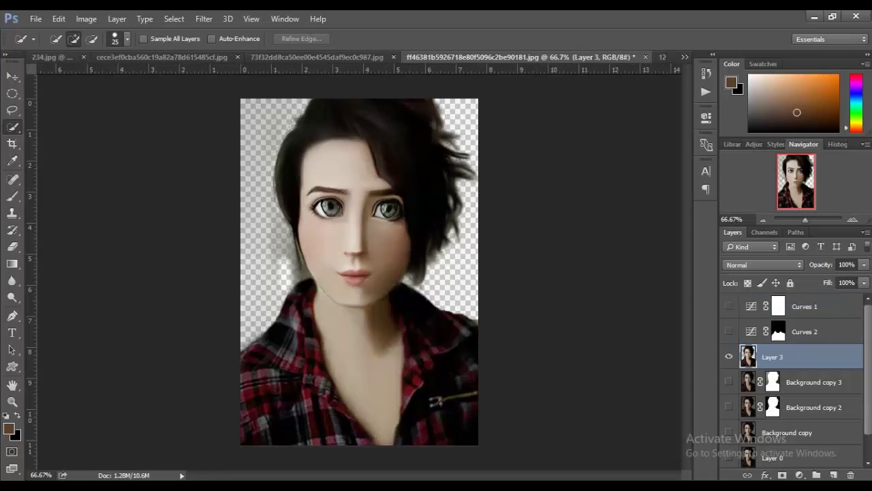
pyautogui.hotkey('ctrl', 'j')
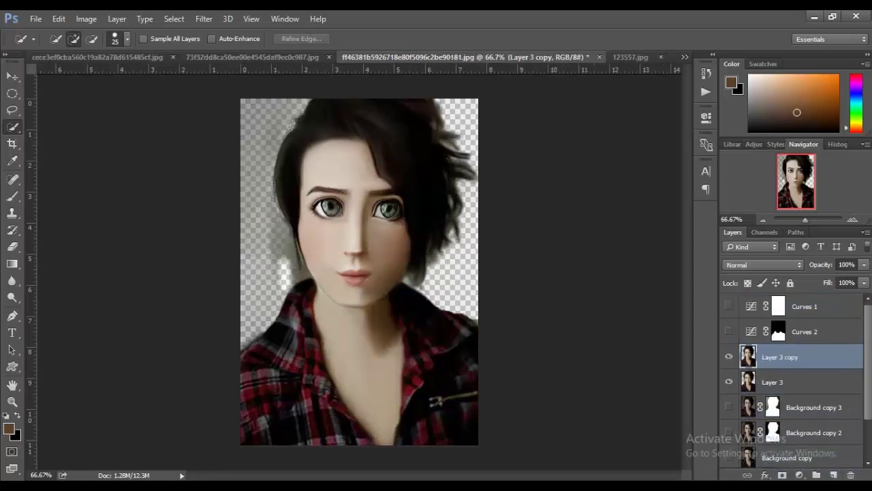
pyautogui.click(729, 382)
pyautogui.click(729, 331)
pyautogui.click(729, 306)
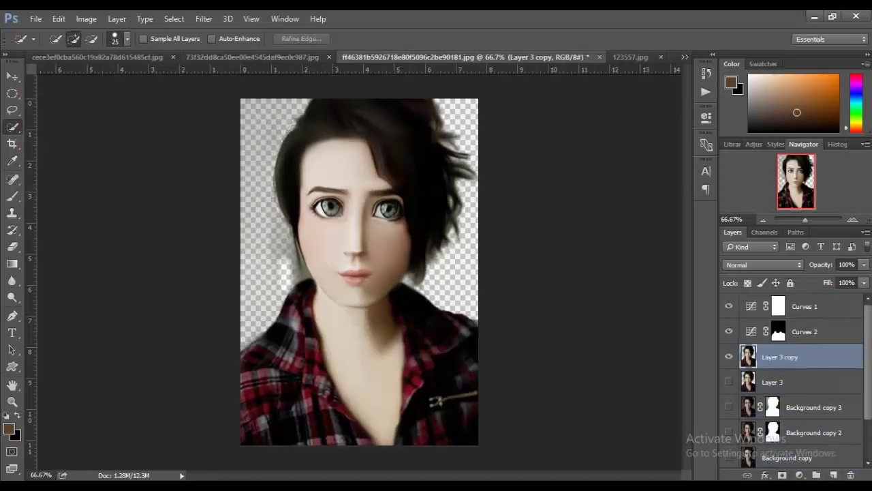
pyautogui.click(730, 382)
# Step: Merge Curves 1, Curves 2 and Layer 3 copy, then lasso the hair and face edge
pyautogui.click(784, 382)
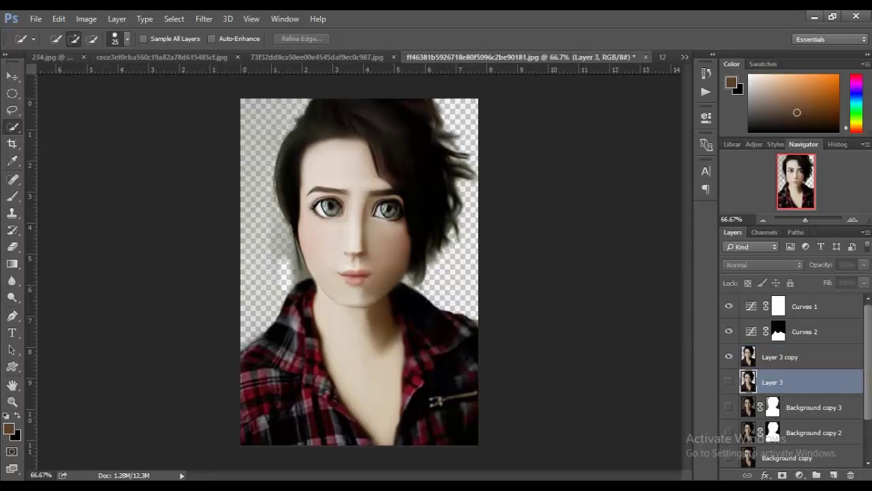
pyautogui.click(729, 356)
pyautogui.click(729, 382)
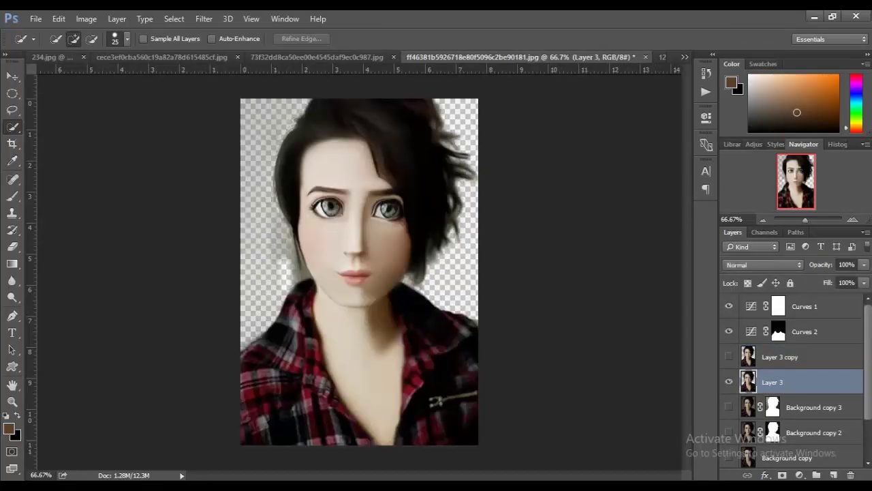
pyautogui.click(783, 357)
pyautogui.click(730, 382)
pyautogui.keyDown('shift'); pyautogui.click(805, 306); pyautogui.keyUp('shift')
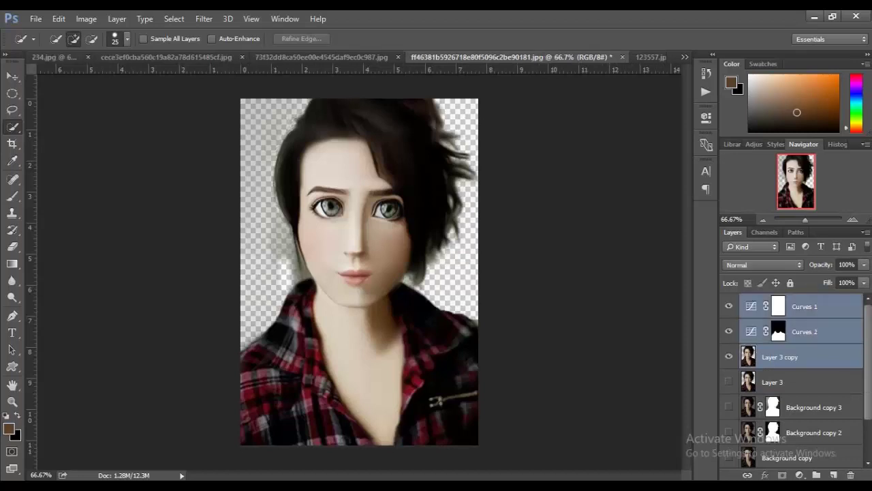
pyautogui.rightClick(801, 320)
pyautogui.click(584, 441)
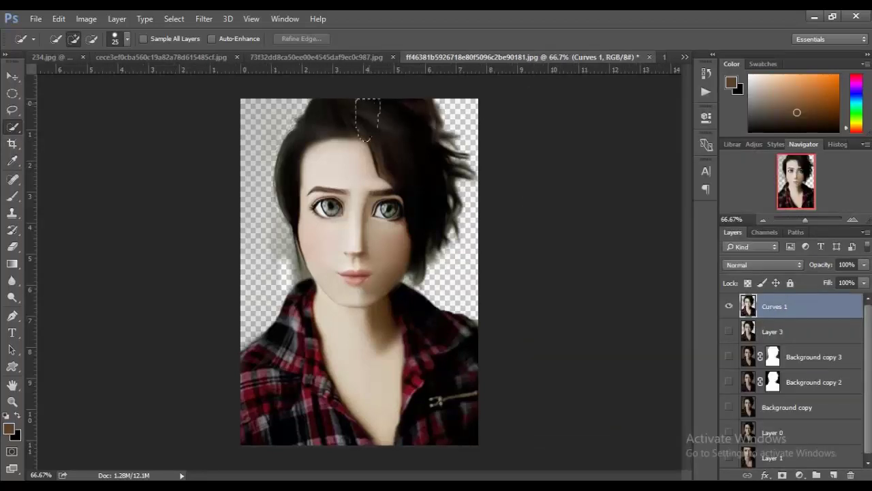
pyautogui.moveTo(358, 104)
pyautogui.mouseDown()
pyautogui.moveTo(347, 409)
pyautogui.moveTo(279, 204)
pyautogui.mouseUp()
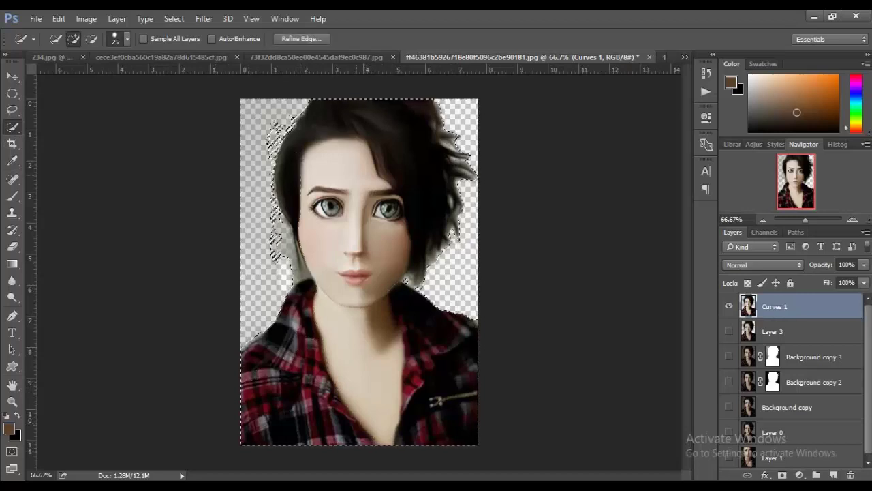
pyautogui.moveTo(273, 123); pyautogui.dragTo(283, 273)
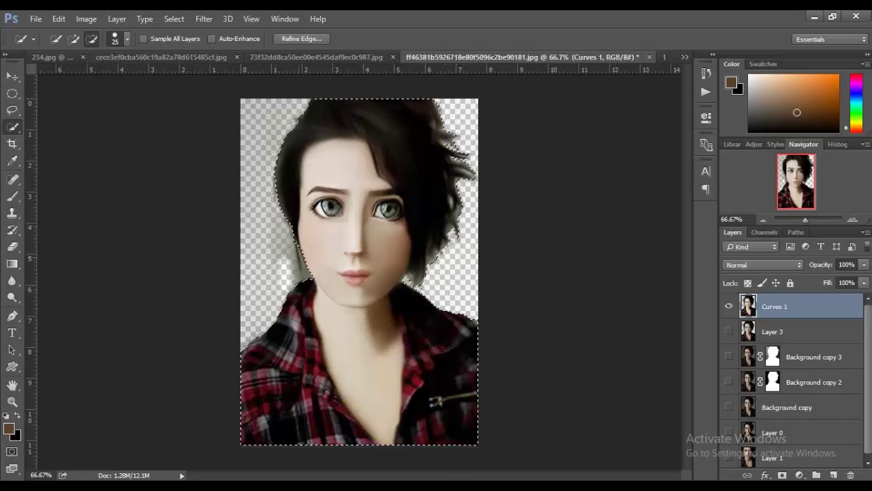
# Step: Add a Solid Color fill layer in deep red a70101
pyautogui.click(800, 475)
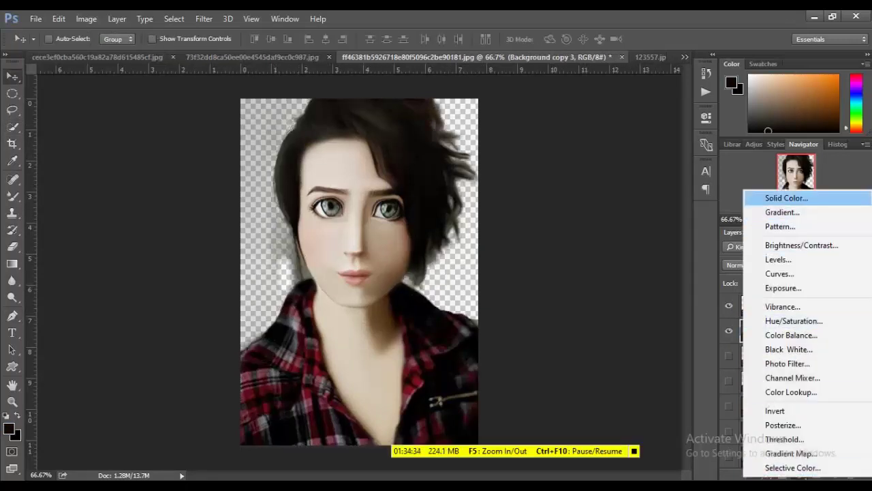
pyautogui.click(787, 197)
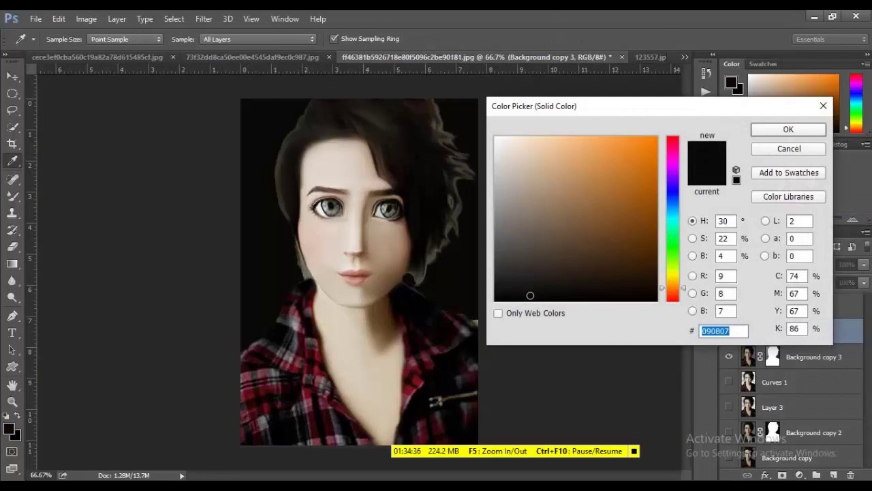
pyautogui.write('a70101')
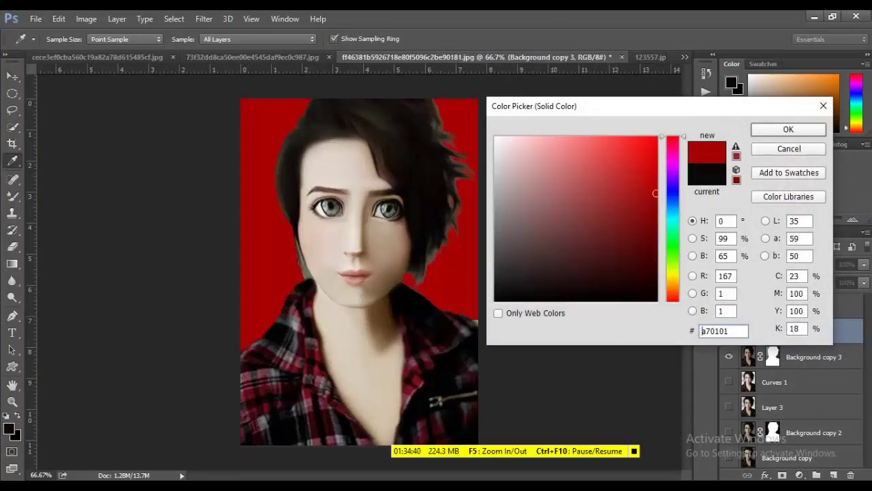
pyautogui.click(655, 199)
pyautogui.press('Return')
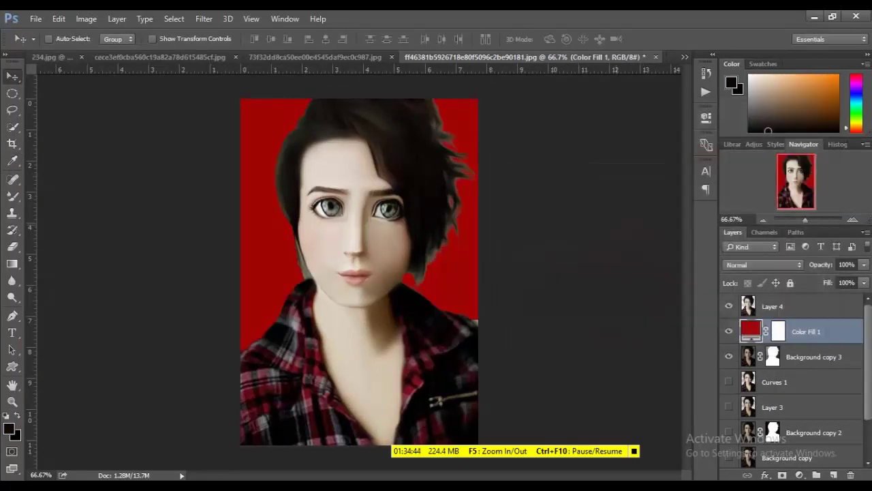
# Step: Add a Gradient Fill layer and start from a gradient preset
pyautogui.click(800, 475)
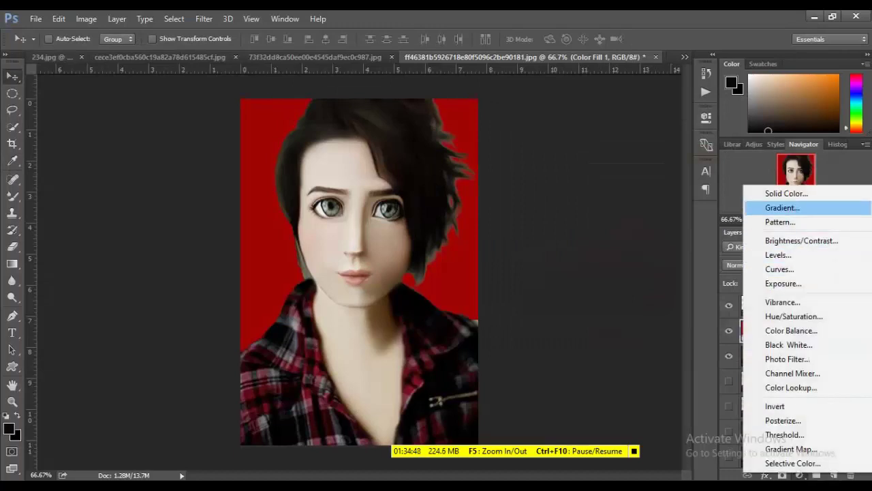
pyautogui.click(766, 204)
pyautogui.moveTo(409, 116); pyautogui.dragTo(593, 125)
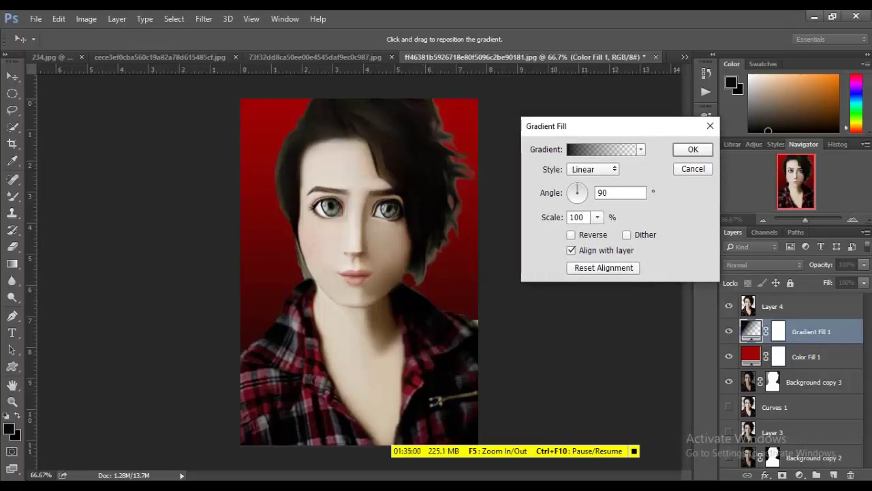
pyautogui.click(603, 150)
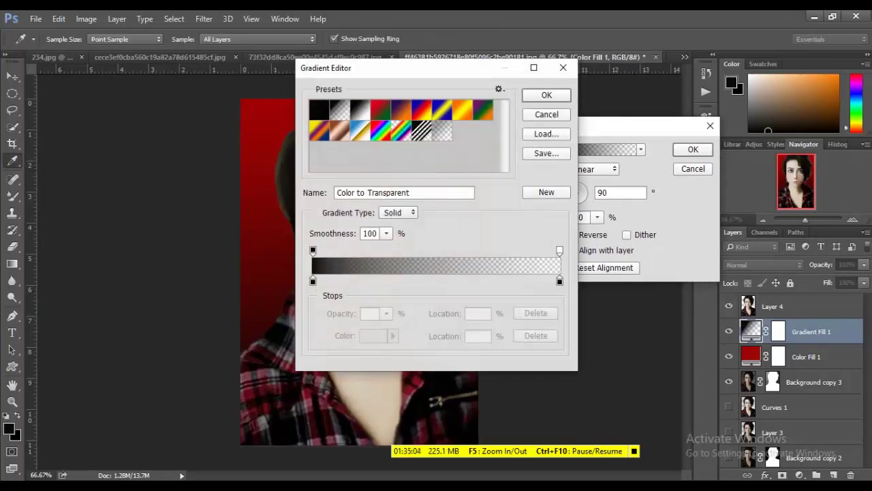
pyautogui.doubleClick(360, 109)
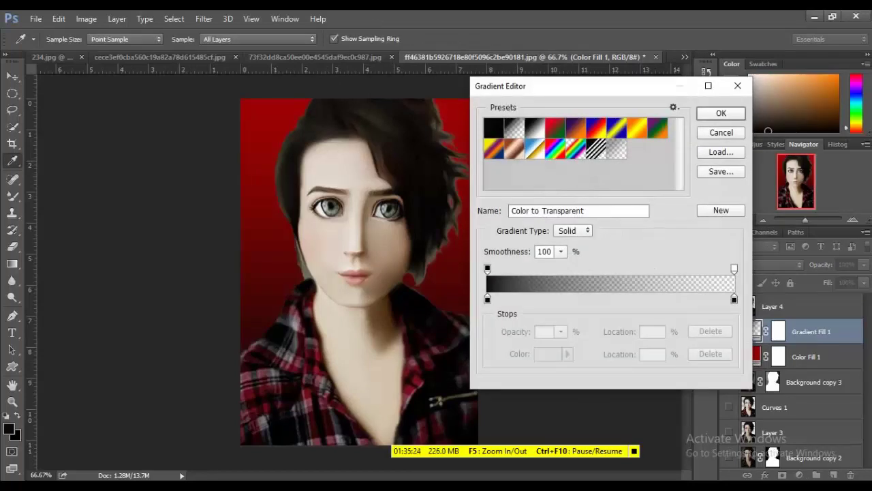
# Step: Make the gradient fade from a bright red stop to transparent
pyautogui.moveTo(734, 298); pyautogui.dragTo(708, 327)
pyautogui.click(487, 299)
pyautogui.click(547, 354)
pyautogui.write('090707')
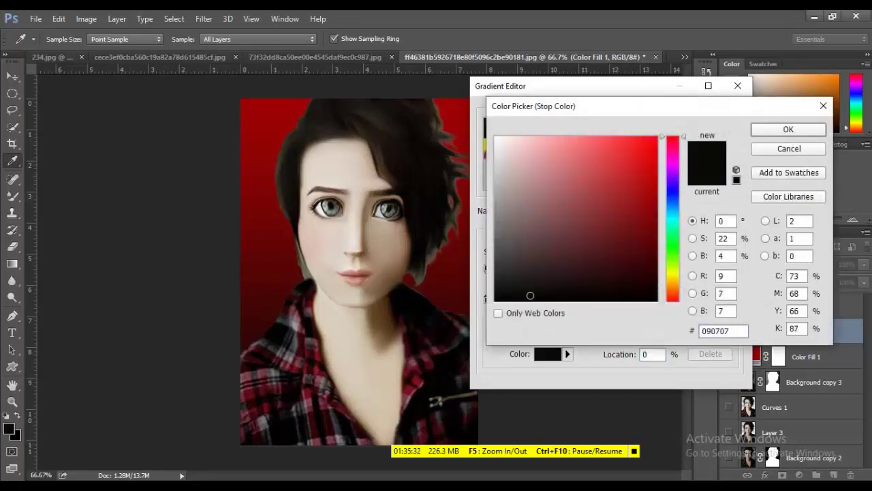
pyautogui.moveTo(616, 156); pyautogui.dragTo(626, 159)
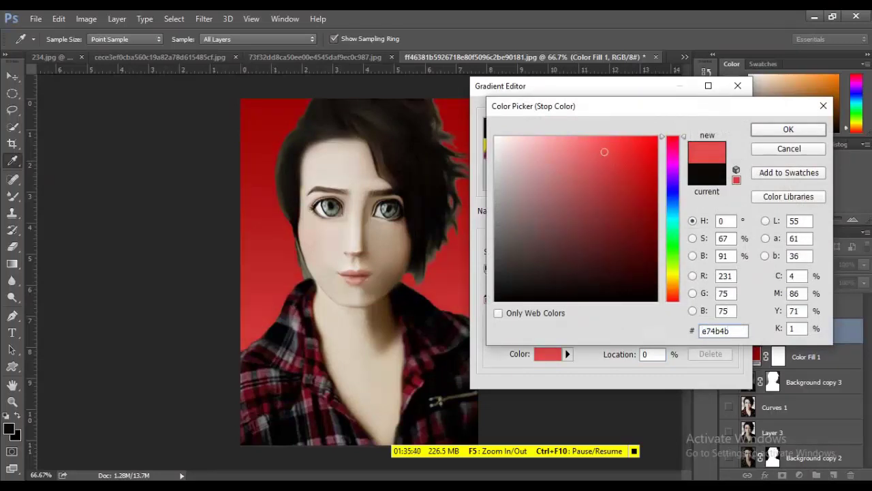
pyautogui.moveTo(626, 159); pyautogui.dragTo(621, 155)
pyautogui.click(789, 129)
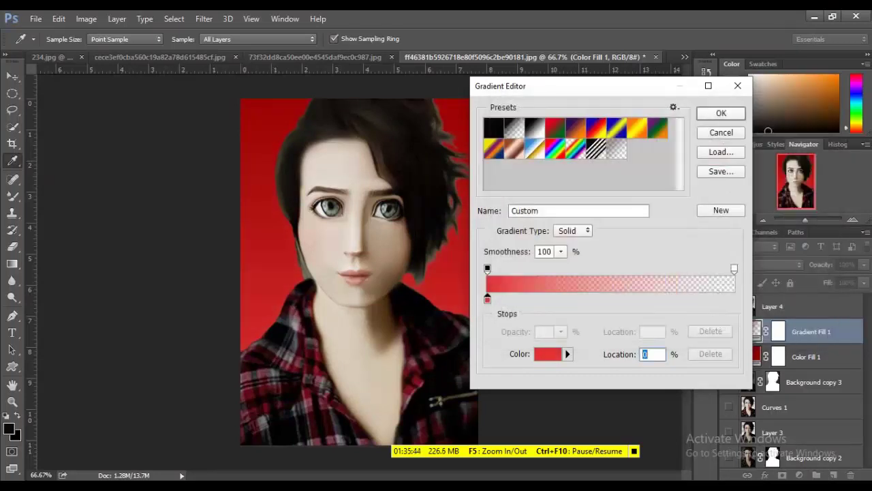
pyautogui.click(721, 113)
# Step: Set the gradient style to Radial and shift the glow toward the upper left
pyautogui.click(593, 169)
pyautogui.click(585, 193)
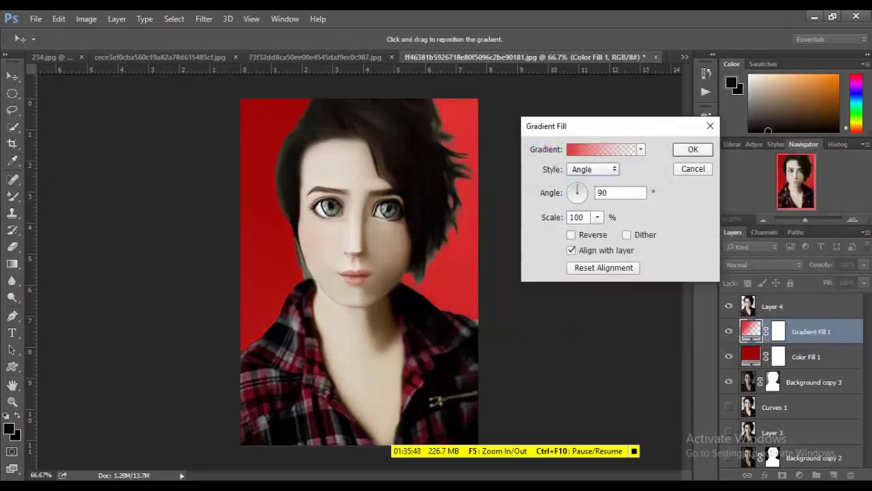
pyautogui.click(593, 169)
pyautogui.click(584, 214)
pyautogui.click(593, 169)
pyautogui.click(584, 197)
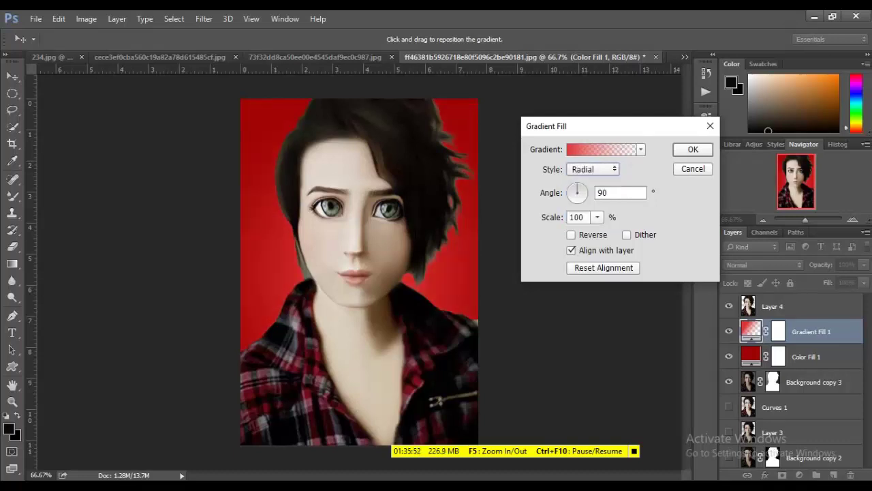
pyautogui.moveTo(359, 272)
pyautogui.mouseDown()
pyautogui.moveTo(392, 285)
pyautogui.moveTo(341, 259)
pyautogui.mouseUp()
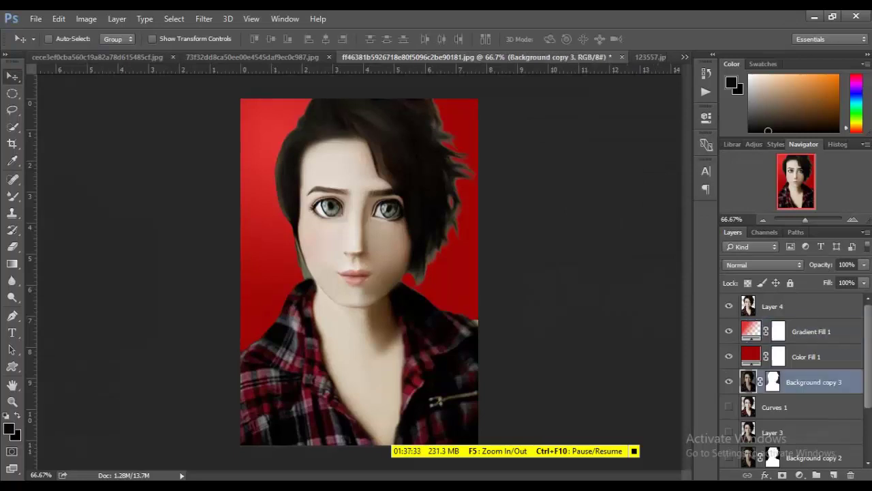
# Step: Clear the hair selection and move Curves 1 up just beneath Layer 4
pyautogui.click(763, 265)
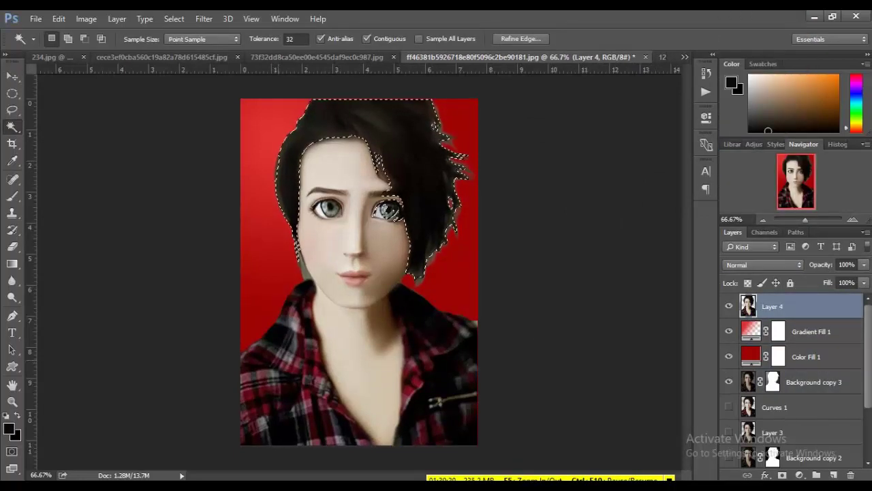
pyautogui.hotkey('ctrl', 'd')
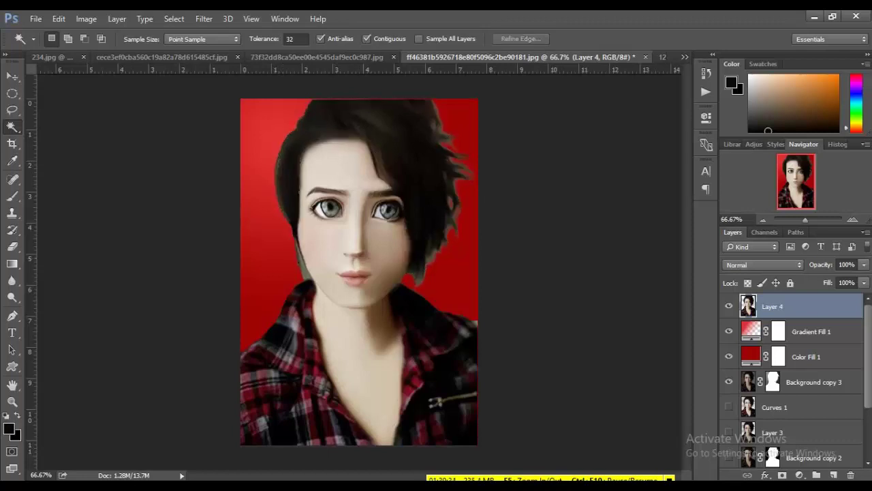
pyautogui.click(775, 407)
pyautogui.moveTo(728, 306); pyautogui.dragTo(729, 356)
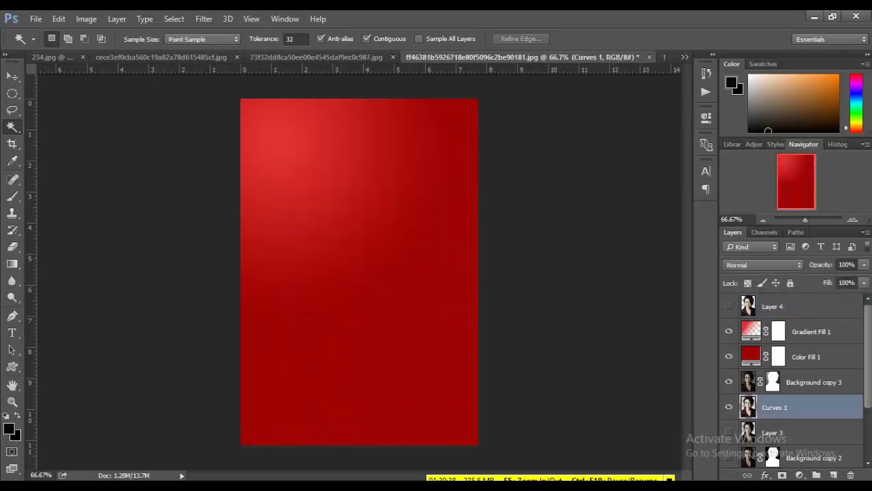
pyautogui.click(729, 382)
pyautogui.click(729, 382)
pyautogui.click(729, 382)
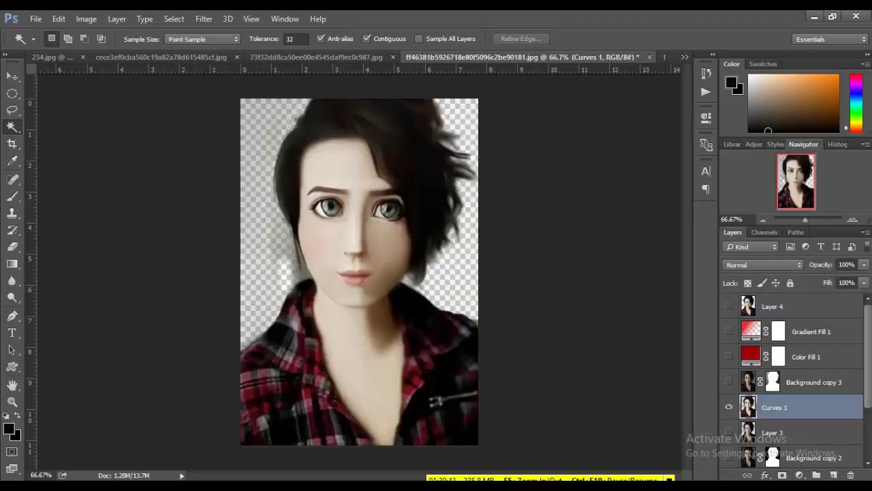
pyautogui.click(729, 407)
pyautogui.click(729, 406)
pyautogui.moveTo(775, 407); pyautogui.dragTo(775, 321)
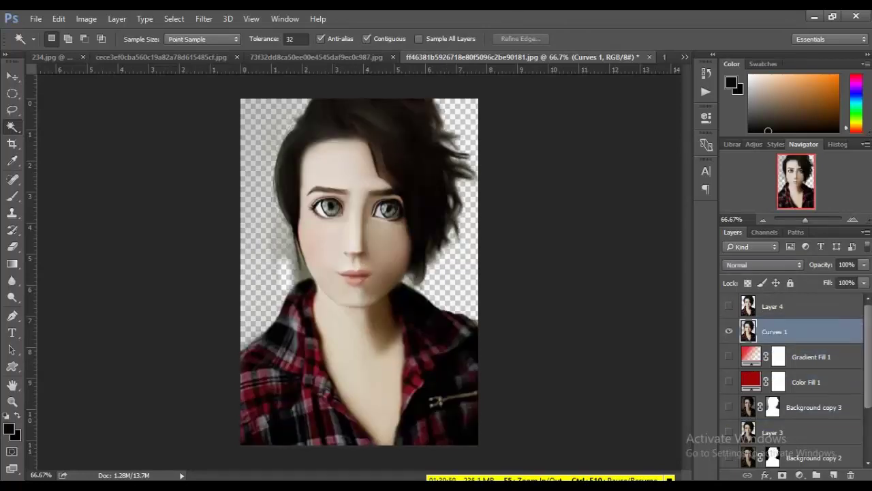
# Step: Compare the red fill layers, then hide them along with Curves 1
pyautogui.click(729, 382)
pyautogui.click(729, 357)
pyautogui.click(729, 382)
pyautogui.click(728, 382)
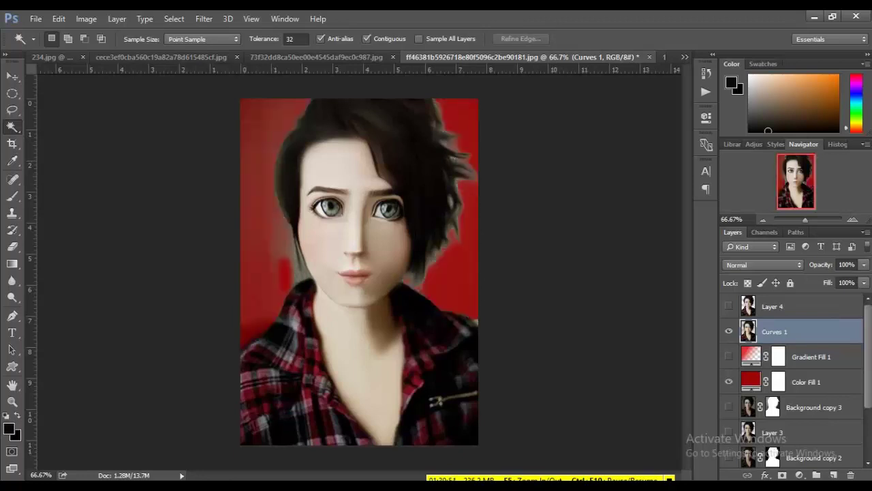
pyautogui.click(728, 331)
pyautogui.click(729, 357)
pyautogui.click(728, 382)
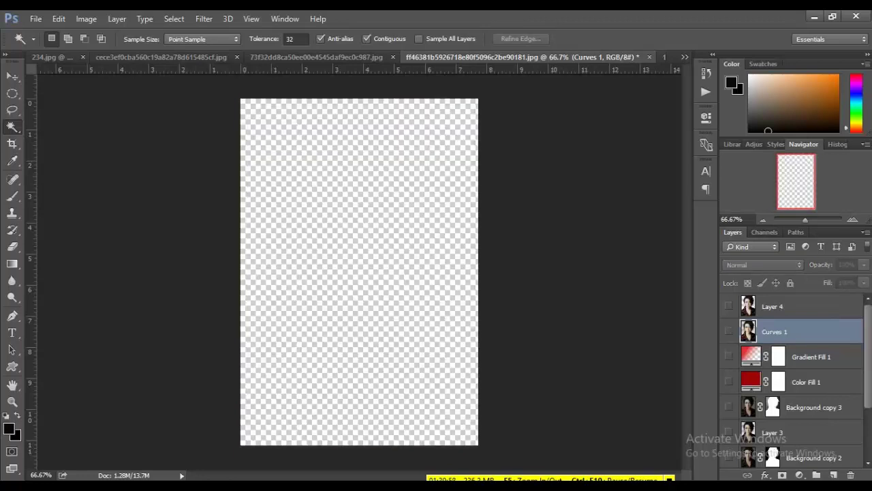
# Step: Select Background copy 2 and toggle Layer 3 on and off to compare the hair
pyautogui.click(728, 457)
pyautogui.click(811, 458)
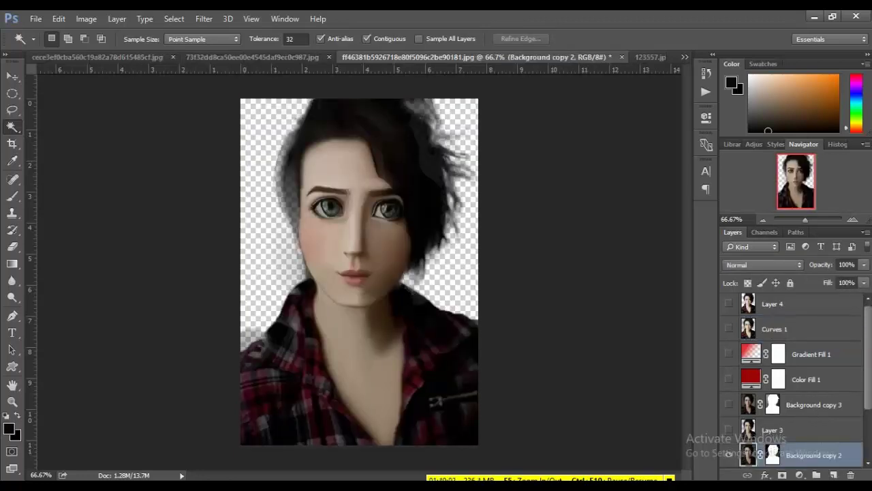
pyautogui.click(773, 430)
pyautogui.click(728, 430)
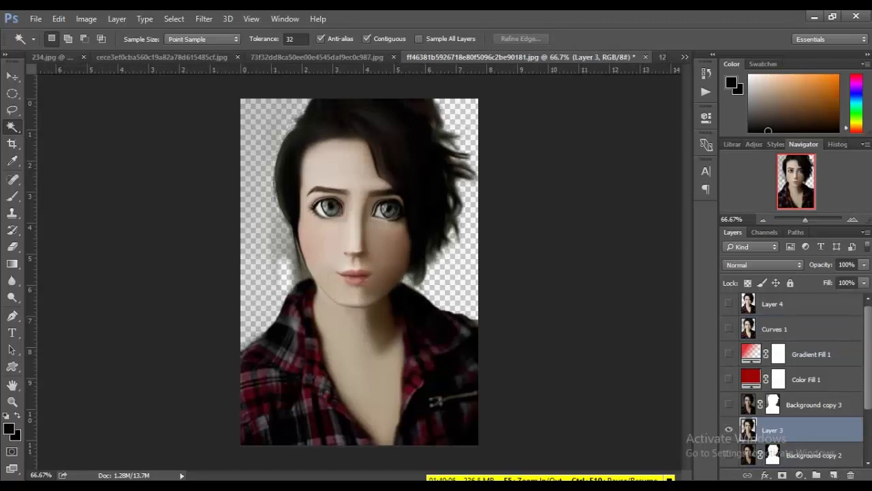
pyautogui.click(811, 454)
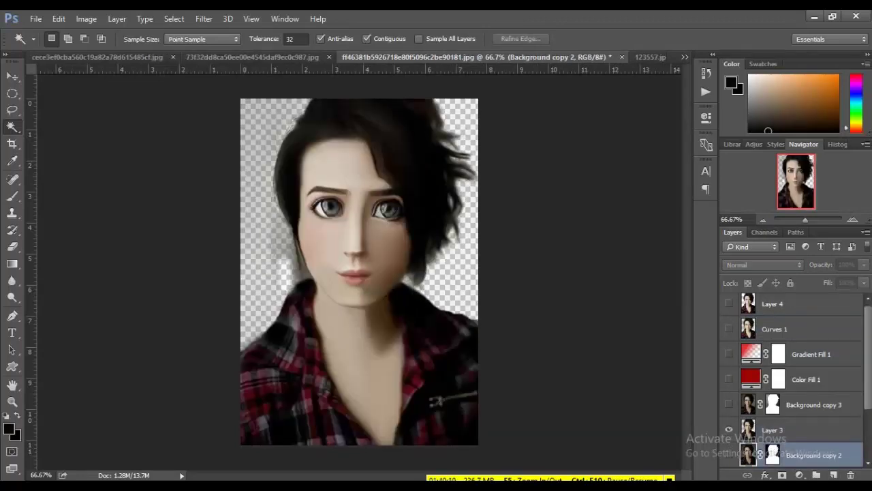
pyautogui.click(728, 429)
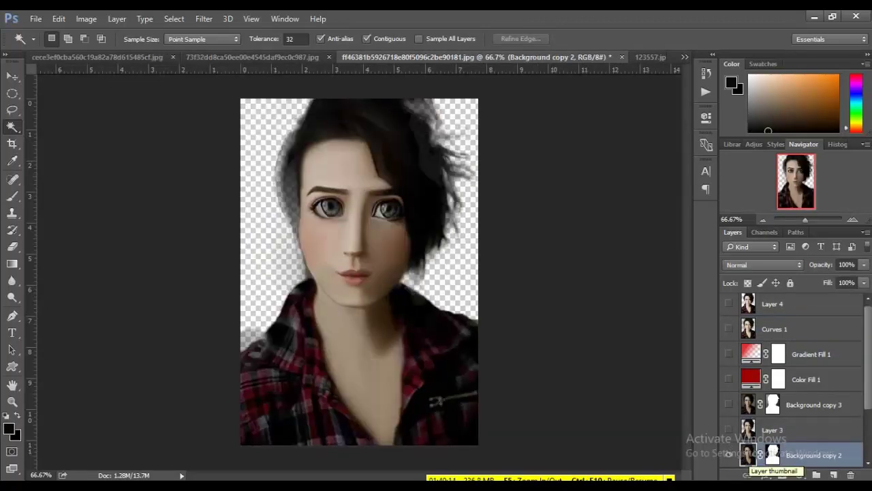
# Step: Target Background copy 2's mask with a white brush at 100% flow
pyautogui.click(773, 454)
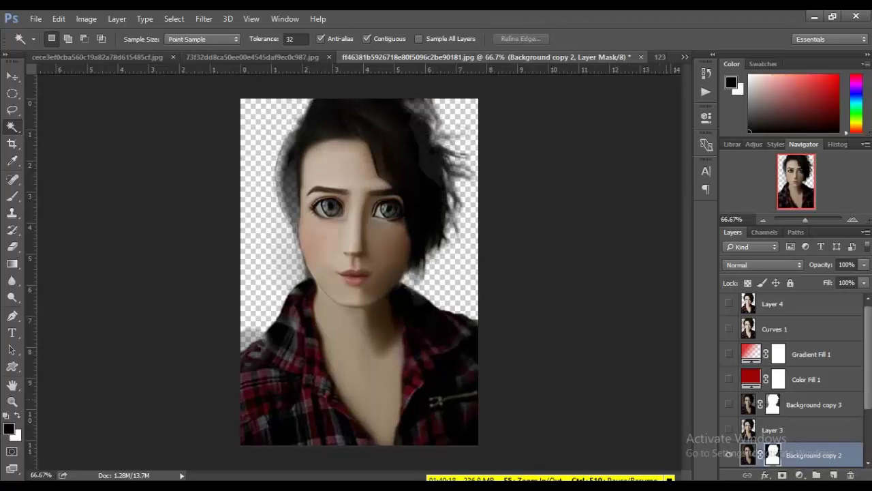
pyautogui.press('v')
pyautogui.press('b')
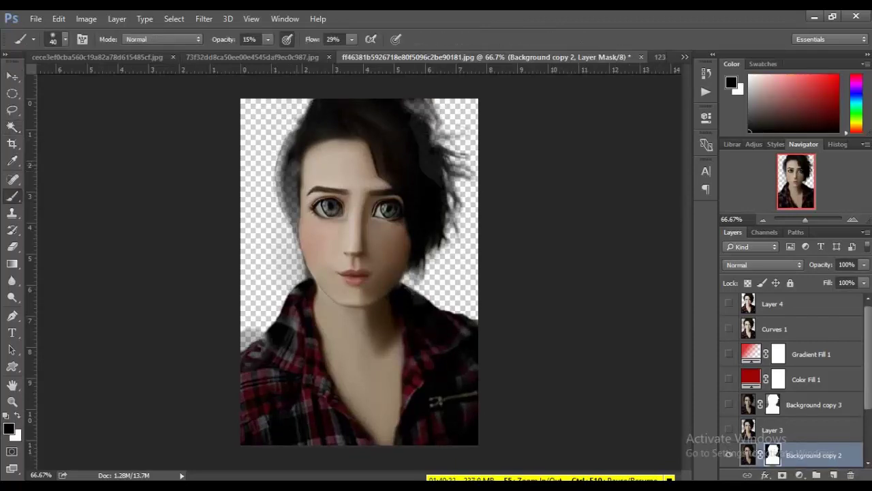
pyautogui.press('z')
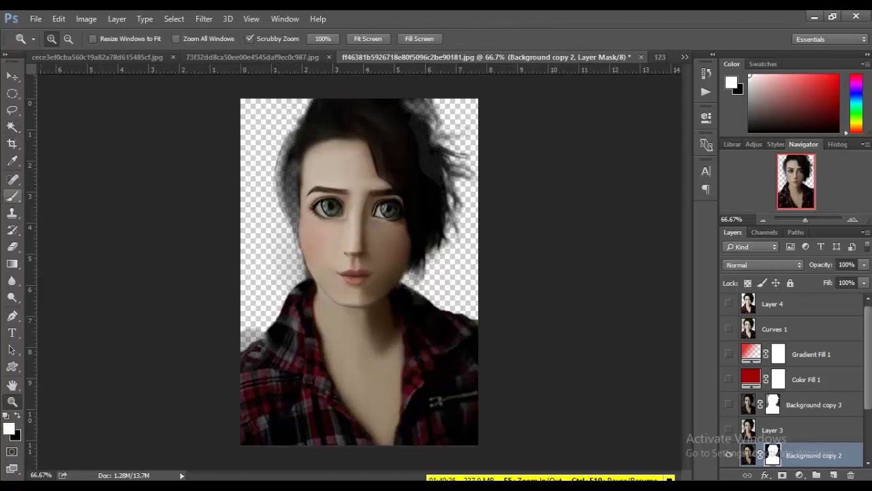
pyautogui.press('b')
pyautogui.press('x')
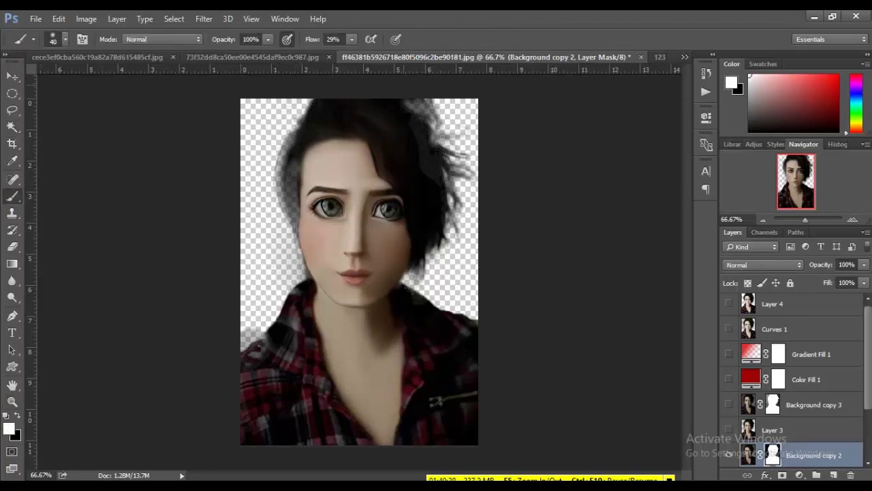
pyautogui.hotkey('shift', '0')
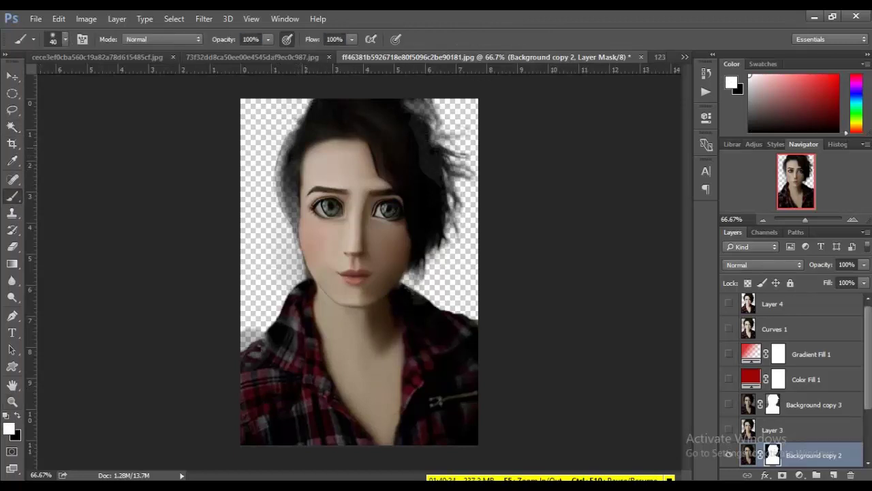
# Step: Paint back the hair along the left, right and top edges of the mask
pyautogui.moveTo(287, 151)
pyautogui.mouseDown()
pyautogui.moveTo(295, 136)
pyautogui.moveTo(286, 204)
pyautogui.moveTo(301, 256)
pyautogui.mouseUp()
pyautogui.moveTo(427, 140)
pyautogui.mouseDown()
pyautogui.moveTo(435, 180)
pyautogui.moveTo(415, 123)
pyautogui.mouseUp()
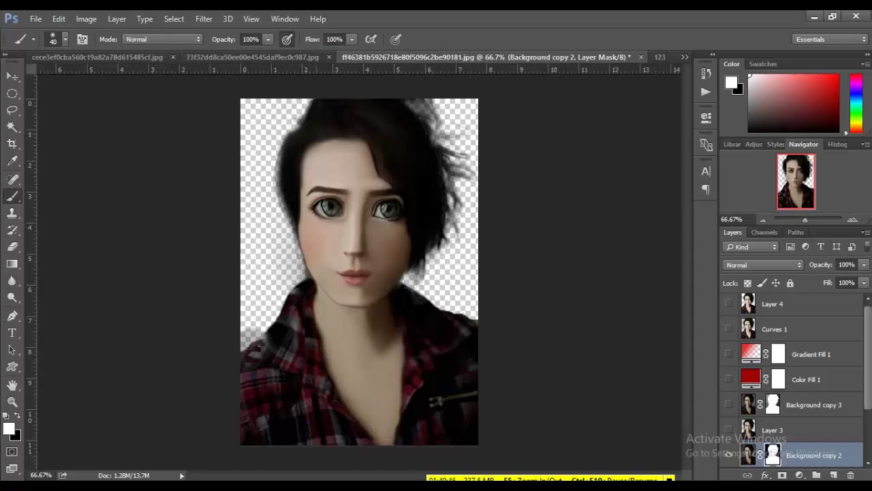
pyautogui.moveTo(303, 118); pyautogui.dragTo(297, 126)
pyautogui.moveTo(408, 101); pyautogui.dragTo(426, 124)
pyautogui.press('w')
pyautogui.scroll(-2, 791, 382)
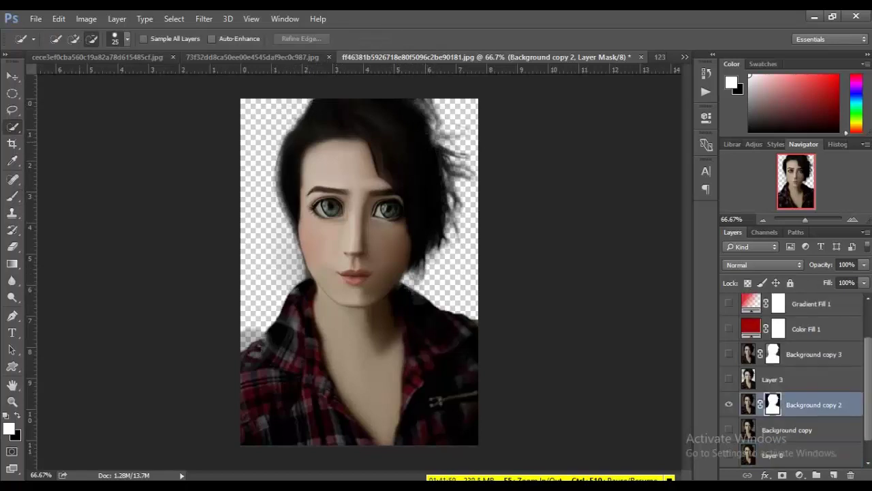
pyautogui.press('alt')
pyautogui.press('b')
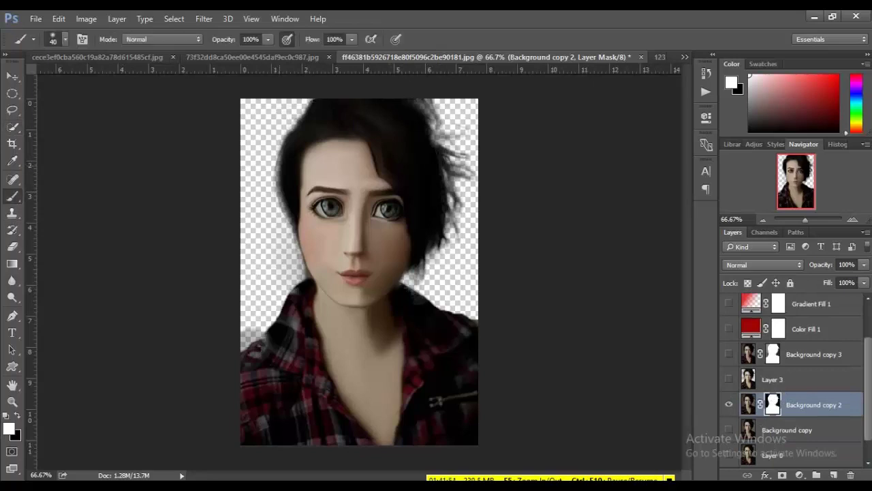
# Step: Restore more hair at the left edge, upper right and beside the chin, keeping Normal blend
pyautogui.moveTo(282, 139); pyautogui.dragTo(300, 266)
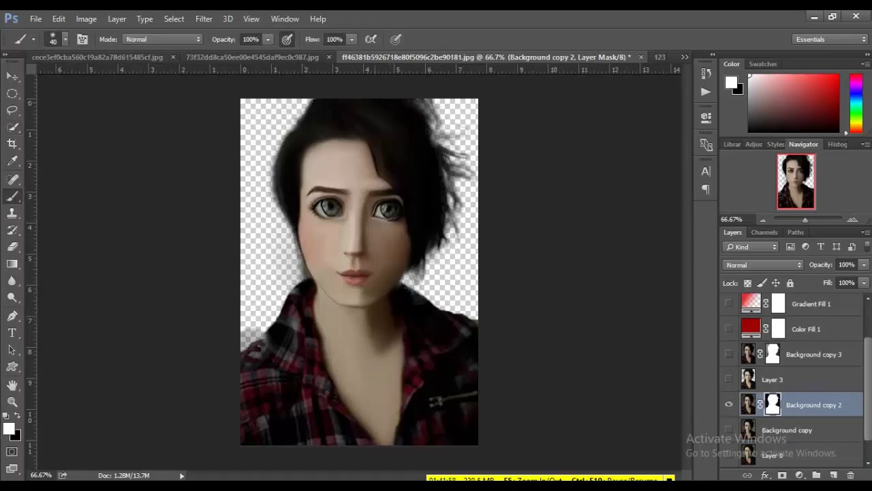
pyautogui.moveTo(409, 101); pyautogui.dragTo(438, 148)
pyautogui.moveTo(415, 100); pyautogui.dragTo(453, 167)
pyautogui.moveTo(426, 99)
pyautogui.mouseDown()
pyautogui.moveTo(450, 152)
pyautogui.moveTo(448, 211)
pyautogui.mouseUp()
pyautogui.moveTo(420, 250); pyautogui.dragTo(427, 273)
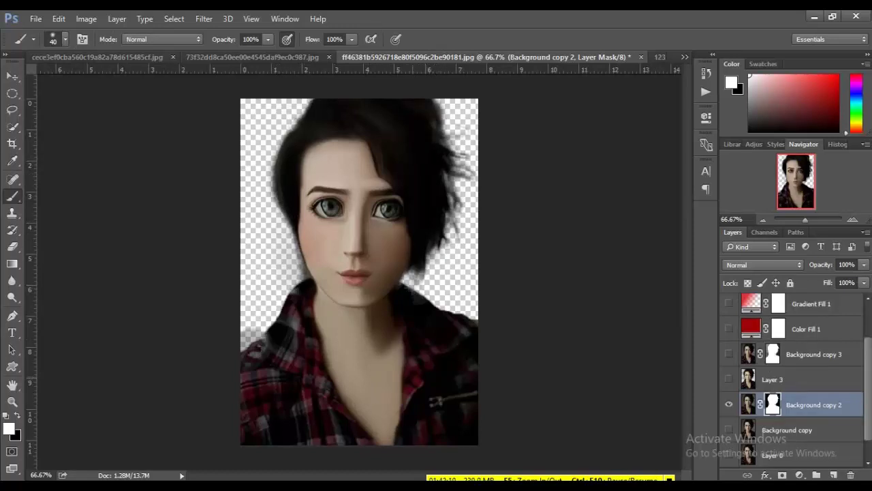
pyautogui.click(750, 265)
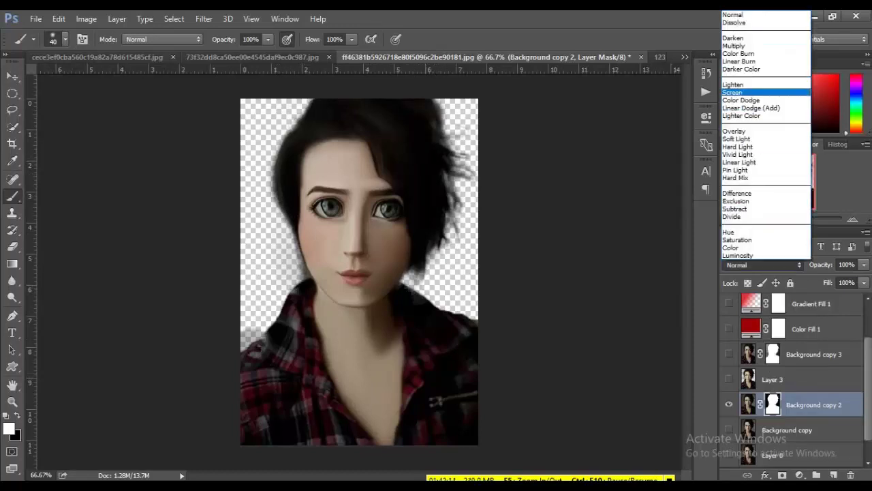
pyautogui.press('Escape')
# Step: Move Background copy 2 above the red fill layers
pyautogui.moveTo(750, 405); pyautogui.dragTo(750, 354)
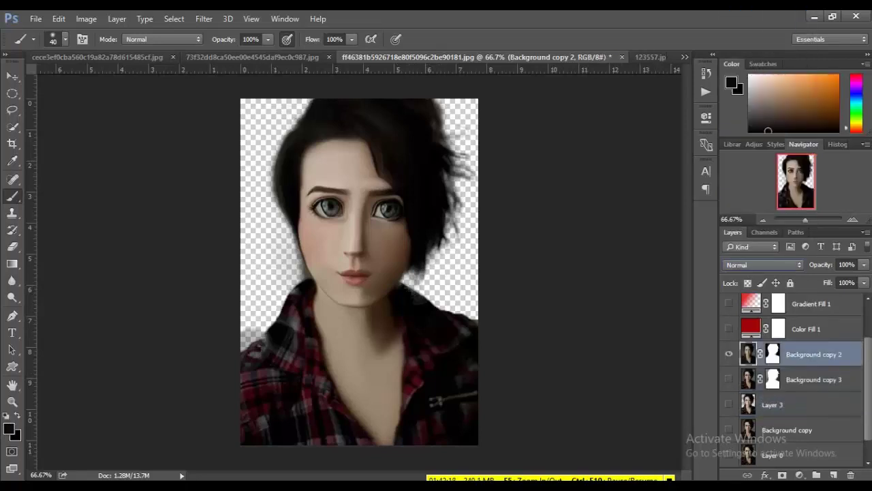
pyautogui.scroll(2, 790, 382)
pyautogui.moveTo(749, 405); pyautogui.dragTo(750, 354)
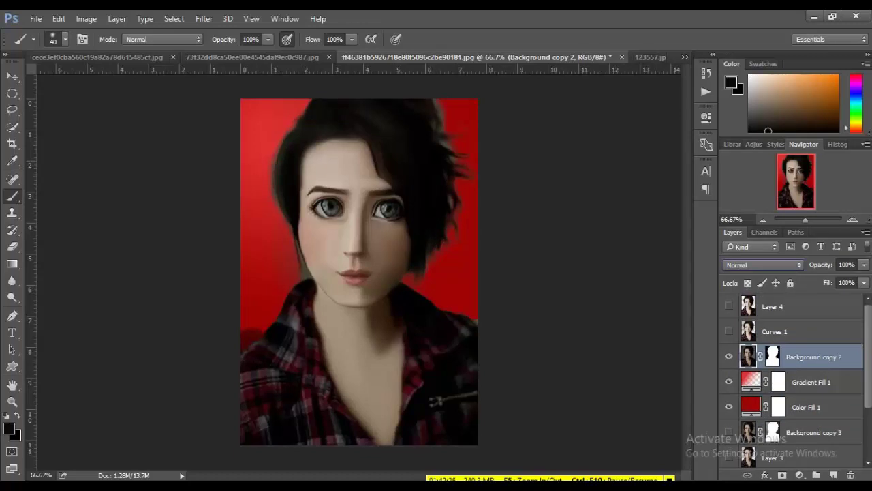
# Step: Brush the mask in black at 23% opacity, 15% flow to soften the top-right hair edge
pyautogui.click(773, 357)
pyautogui.press('x')
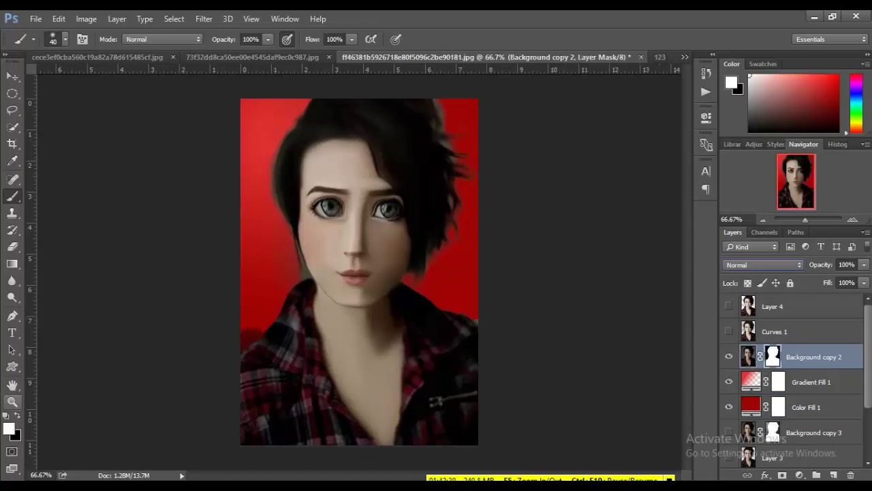
pyautogui.press('x')
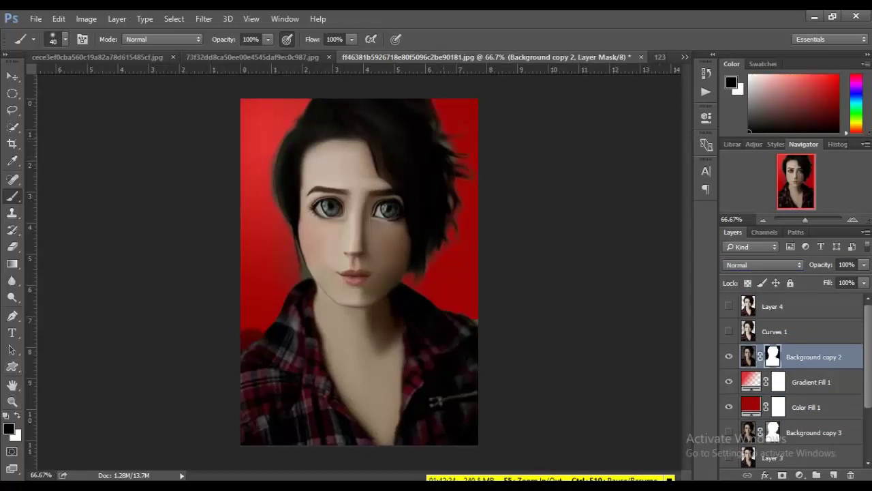
pyautogui.press('8')
pyautogui.press('2')
pyautogui.press('2')
pyautogui.press('3')
pyautogui.hotkey('shift', '1')
pyautogui.hotkey('shift', '5')
pyautogui.moveTo(441, 107); pyautogui.dragTo(442, 127)
# Step: Zoom to 300% and scroll around to inspect the painted eyes
pyautogui.hotkey('ctrl', '+')
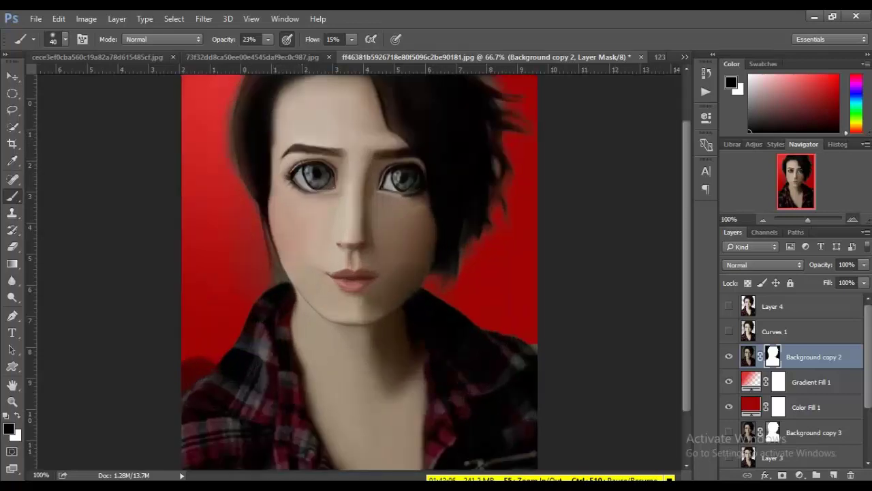
pyautogui.hotkey('ctrl', '+')
pyautogui.hotkey('ctrl', '+')
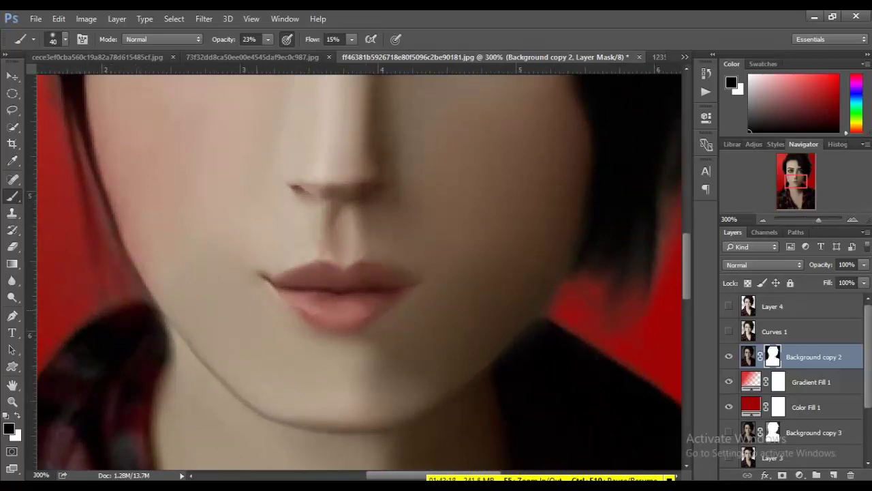
pyautogui.scroll(3, 360, 271)
pyautogui.scroll(4, 359, 271)
pyautogui.scroll(2, 359, 271)
pyautogui.scroll(3, 359, 271)
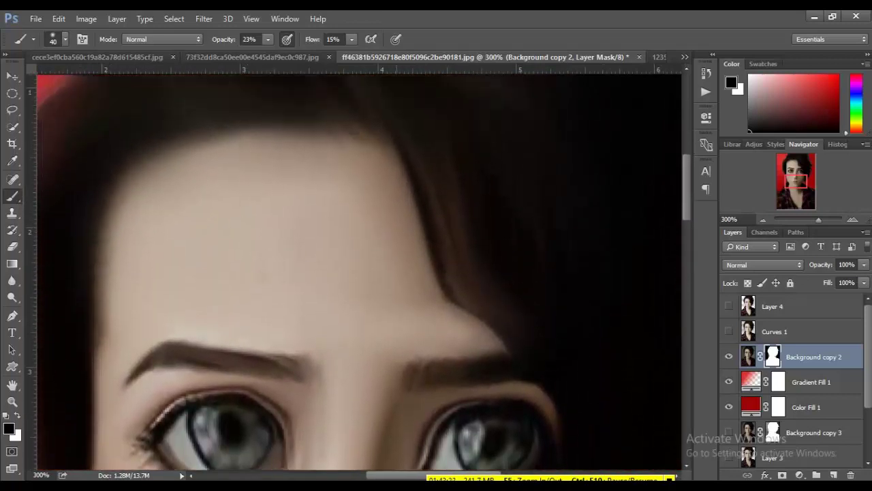
pyautogui.scroll(3, 359, 271)
pyautogui.scroll(-1, 359, 271)
pyautogui.scroll(-2, 360, 271)
pyautogui.scroll(-2, 359, 272)
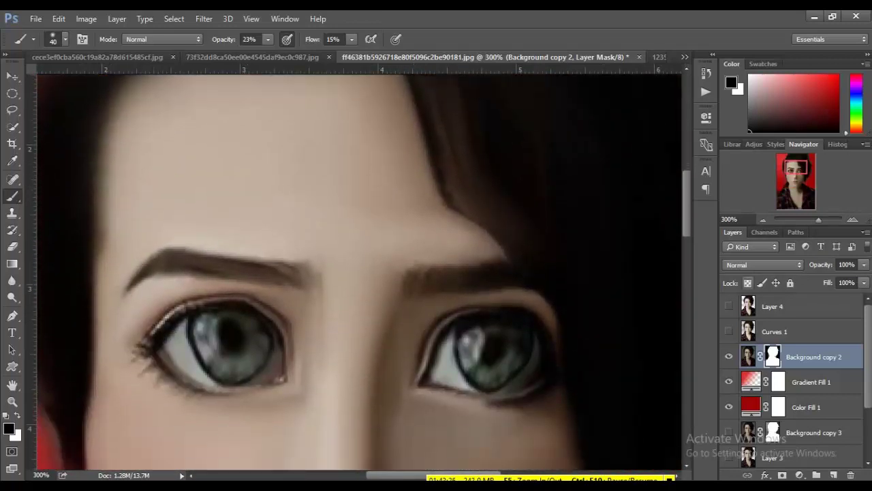
pyautogui.scroll(-2, 359, 271)
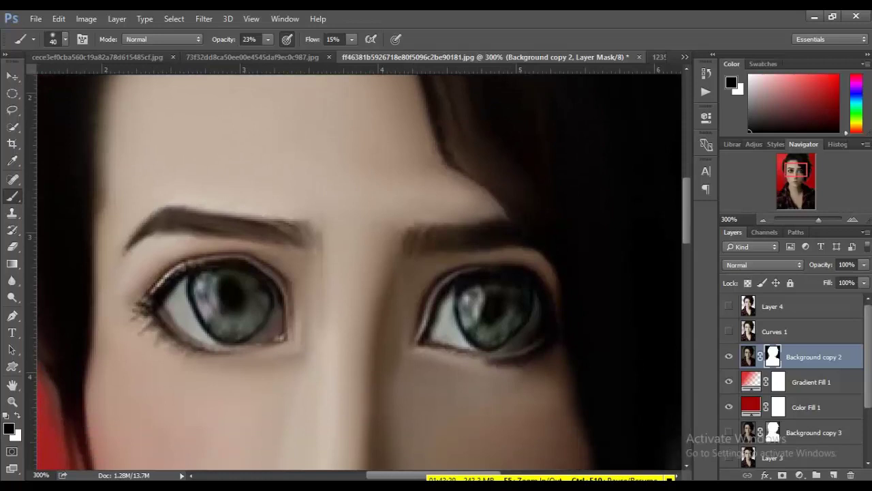
# Step: Switch from the History Brush to the Mixer Brush at Wet 80%, Load 55%, Mix 70%, Flow 58%
pyautogui.click(12, 229)
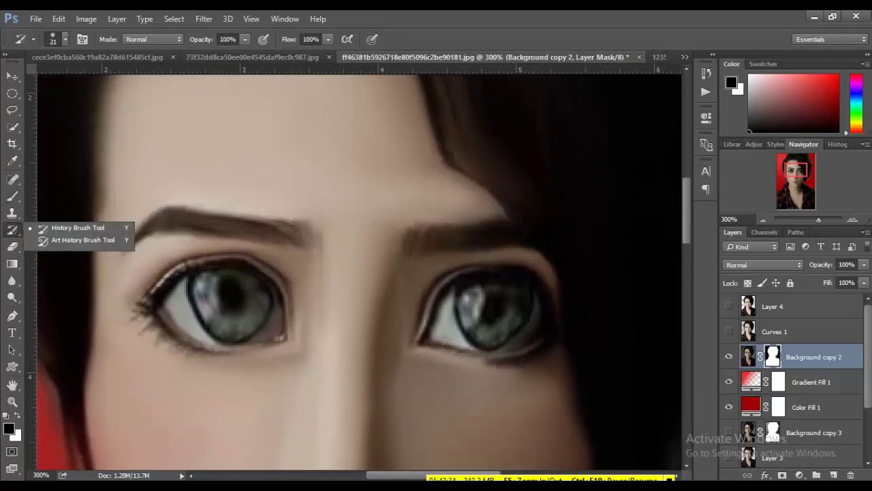
pyautogui.click(78, 228)
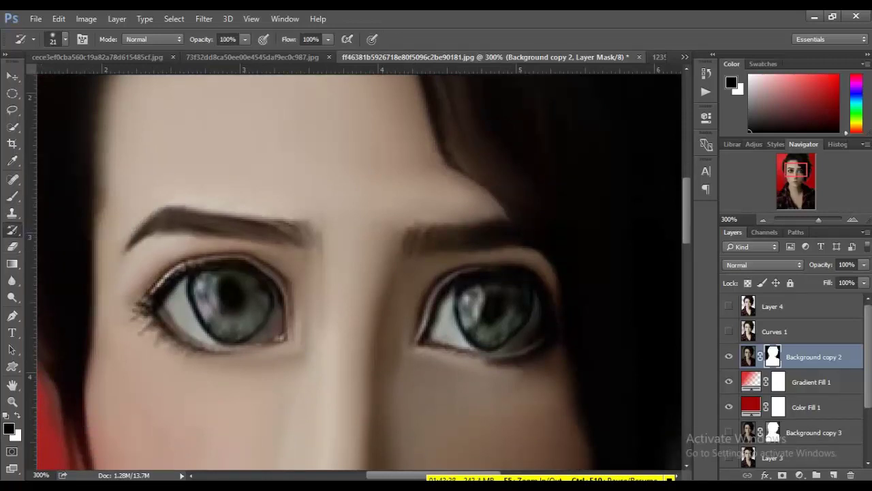
pyautogui.rightClick(12, 195)
pyautogui.click(69, 233)
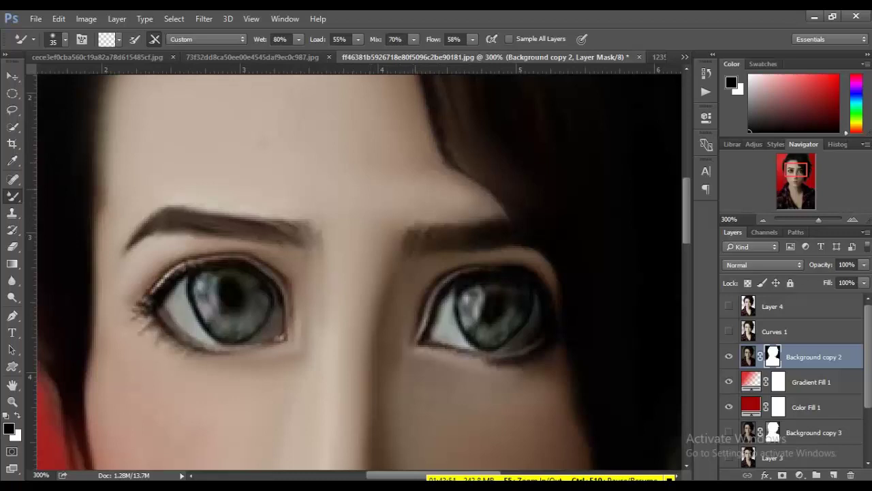
# Step: Open Liquify and magnify the preview on the face
pyautogui.click(204, 19)
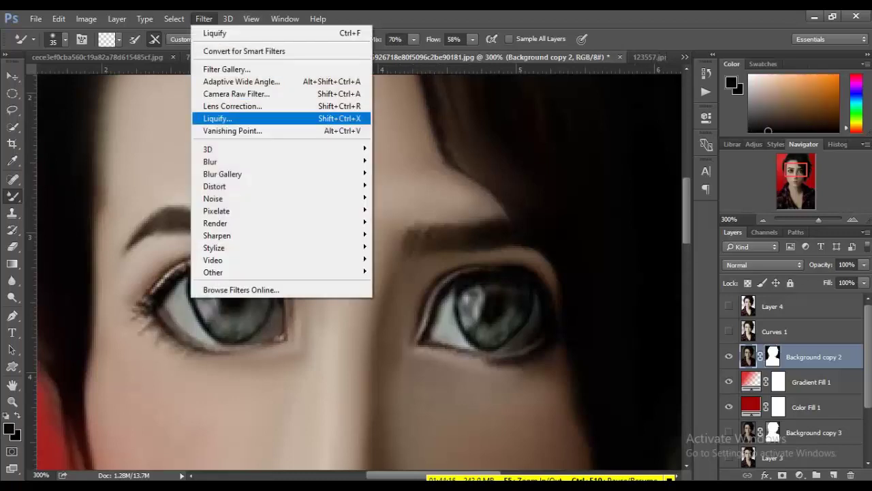
pyautogui.click(225, 115)
pyautogui.click(17, 133)
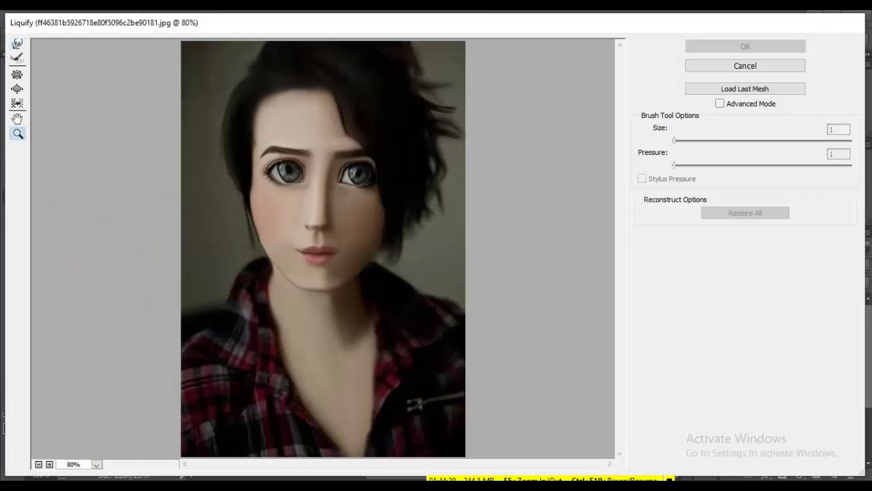
pyautogui.click(304, 185)
pyautogui.scroll(3, 323, 248)
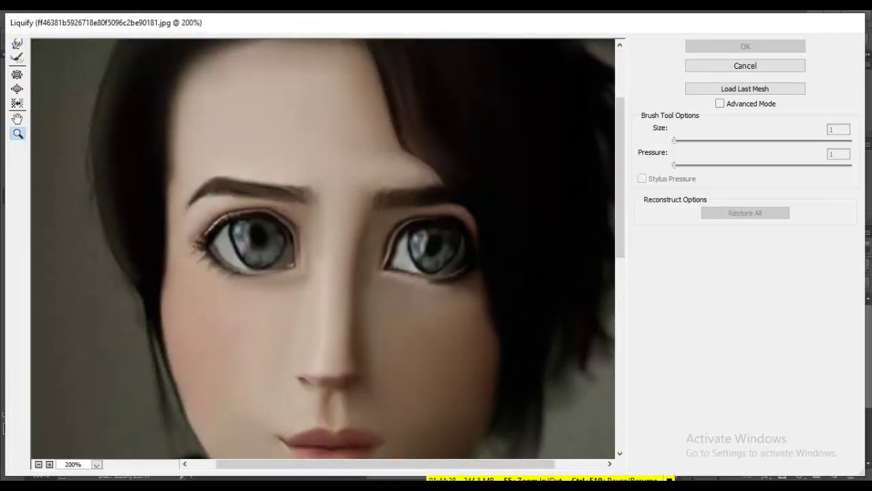
pyautogui.scroll(-6, 323, 249)
pyautogui.scroll(4, 323, 249)
pyautogui.scroll(2, 323, 248)
# Step: Test warp strokes on the forehead, undo them, and settle on Forward Warp at size 60
pyautogui.click(17, 74)
pyautogui.click(404, 149)
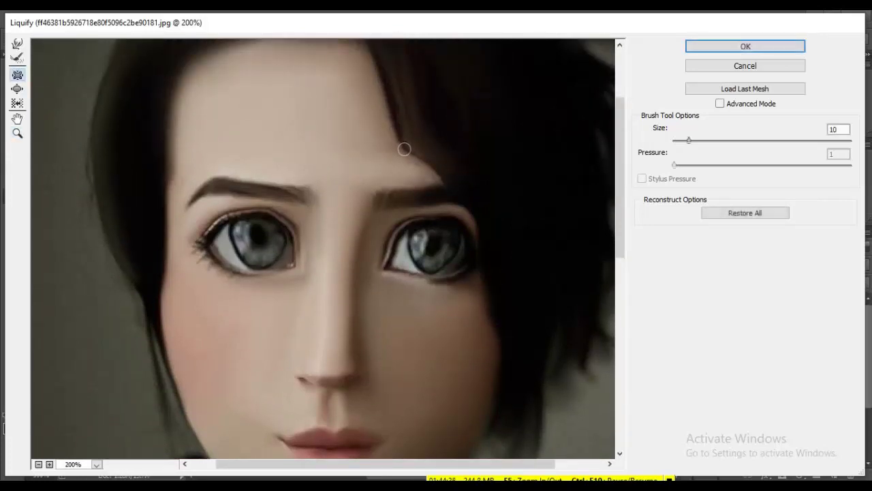
pyautogui.press(']')
pyautogui.press(']')
pyautogui.press(']')
pyautogui.hotkey('ctrl', 'z')
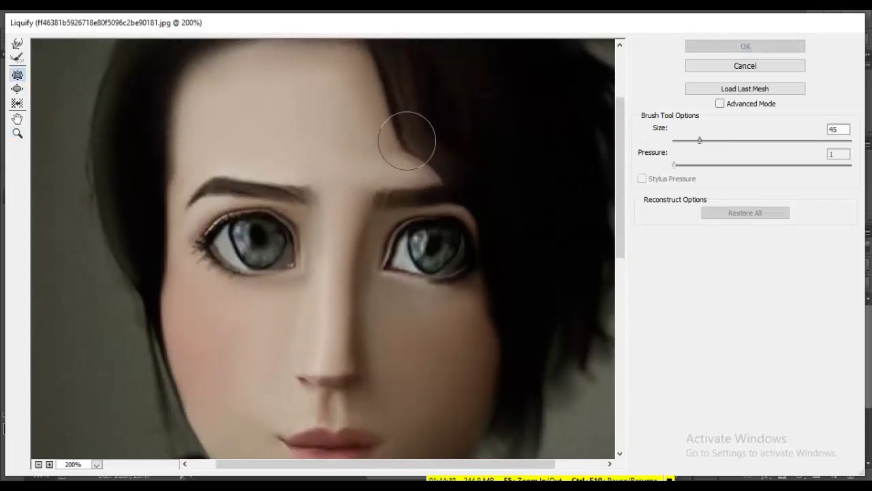
pyautogui.click(405, 139)
pyautogui.hotkey('ctrl', 'z')
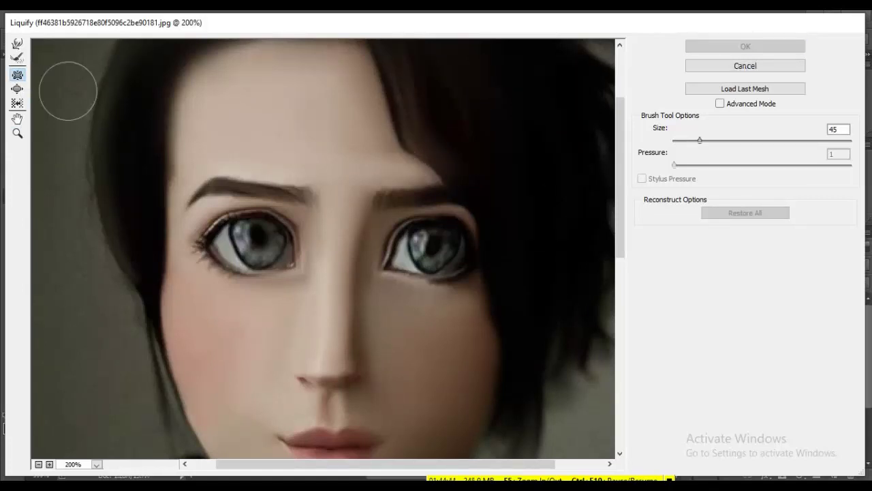
pyautogui.press('w')
pyautogui.moveTo(402, 111); pyautogui.dragTo(419, 111)
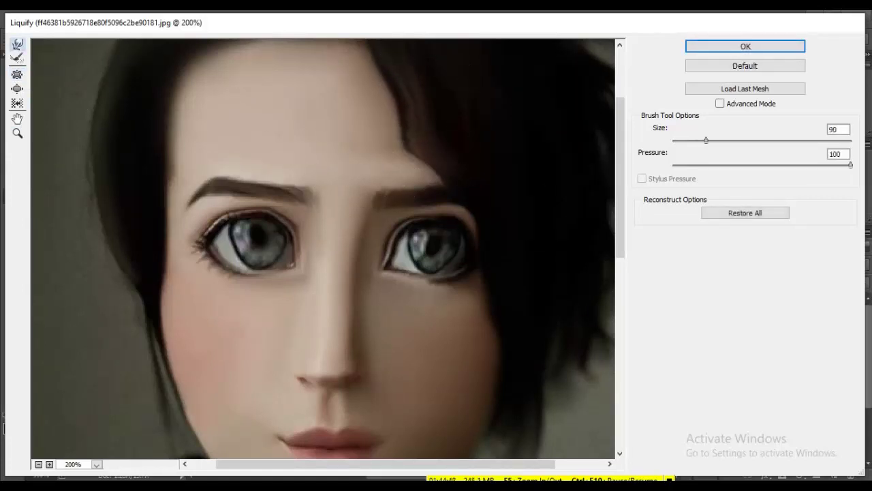
pyautogui.press('[')
pyautogui.press('[')
pyautogui.press('[')
pyautogui.press('[')
pyautogui.press('[')
pyautogui.press('[')
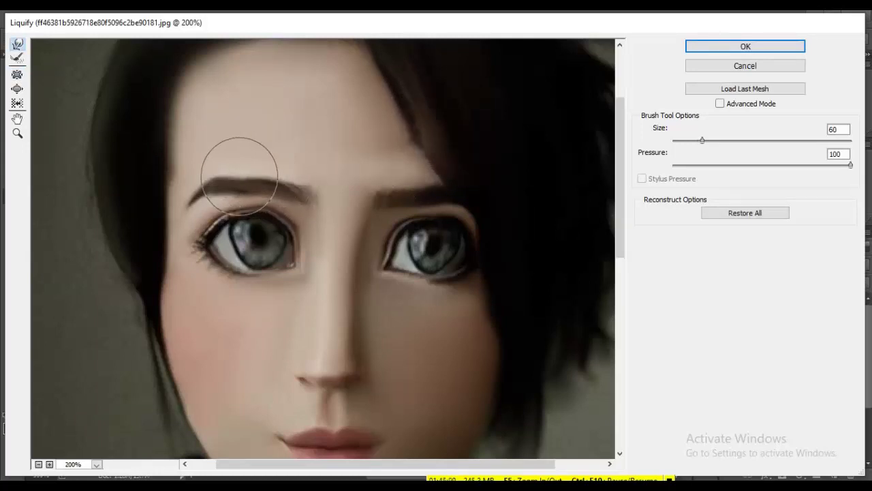
# Step: Push both eyebrows upward so they arch higher and look thicker
pyautogui.moveTo(386, 195)
pyautogui.mouseDown()
pyautogui.moveTo(386, 186)
pyautogui.moveTo(426, 199)
pyautogui.mouseUp()
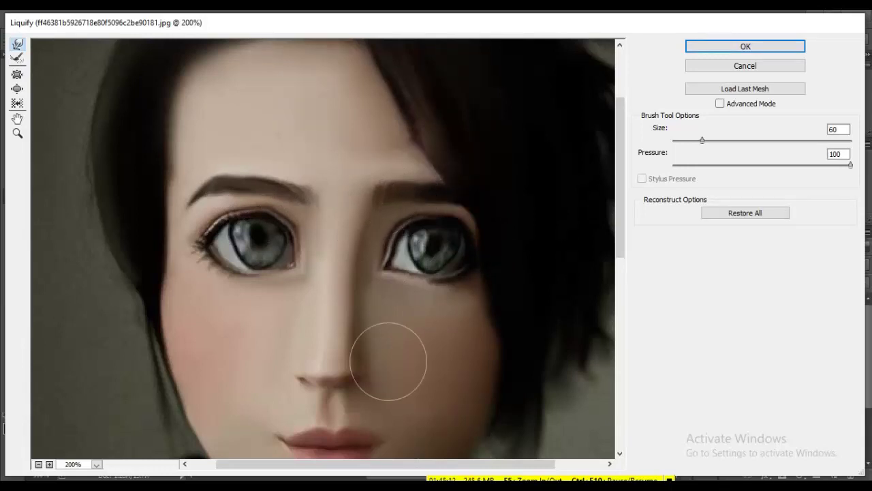
pyautogui.moveTo(302, 185); pyautogui.dragTo(277, 184)
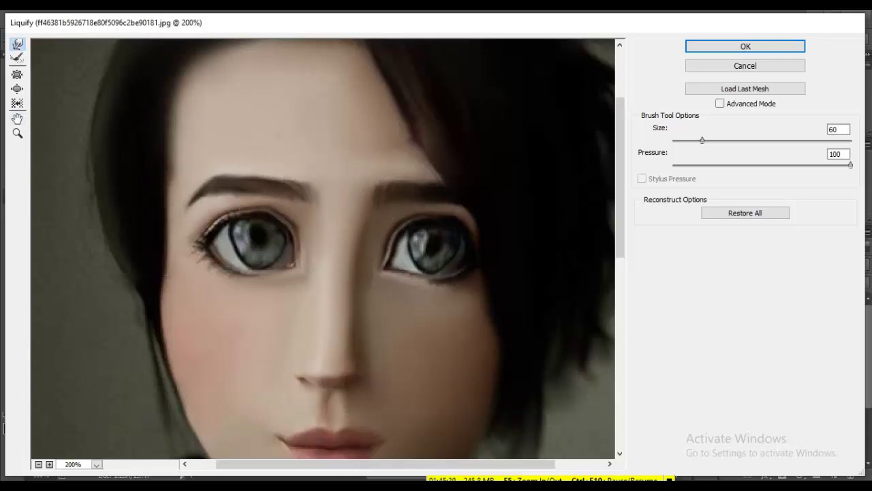
pyautogui.moveTo(249, 171); pyautogui.dragTo(238, 175)
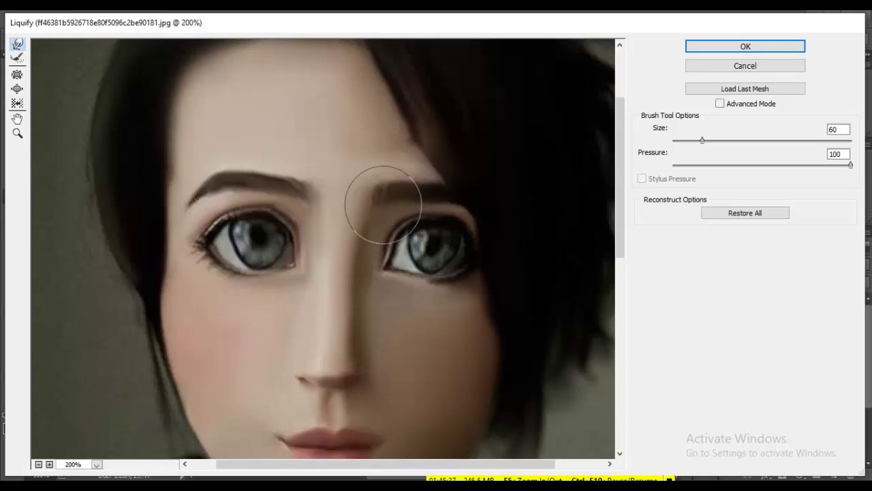
pyautogui.moveTo(383, 204); pyautogui.dragTo(420, 185)
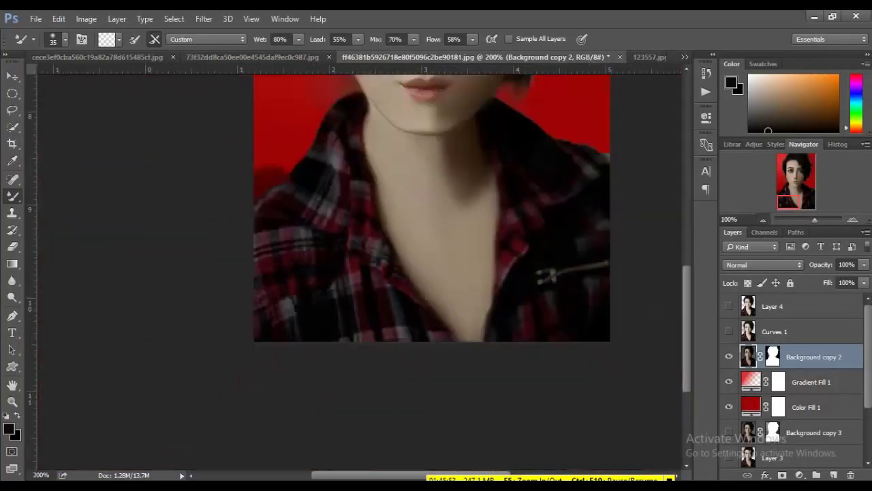
# Step: Inspect the reshaped brows between 66.7% and 200% zoom, then reopen Filter > Liquify
pyautogui.hotkey('ctrl', '-')
pyautogui.scroll(5, 432, 272)
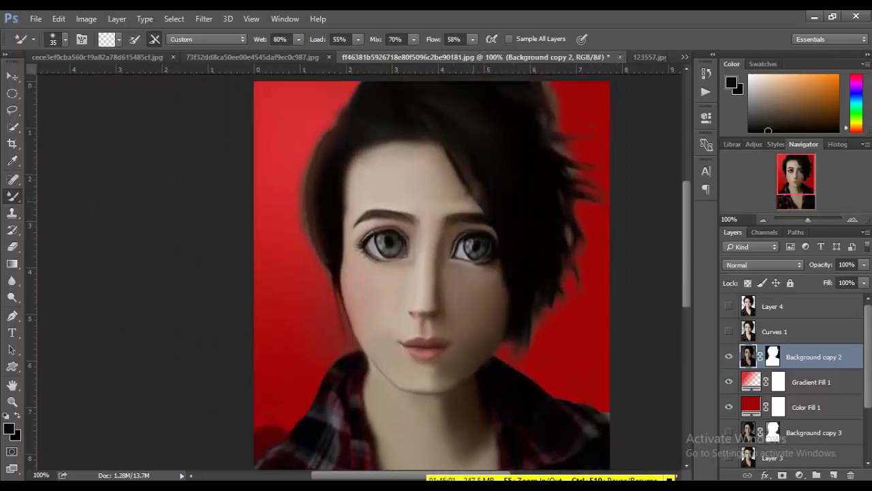
pyautogui.hotkey('ctrl', '+')
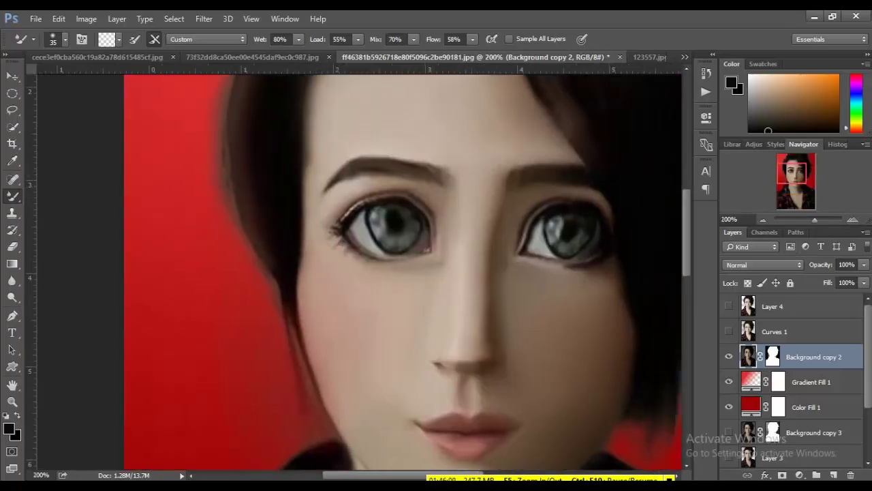
pyautogui.moveTo(415, 225); pyautogui.dragTo(252, 371)
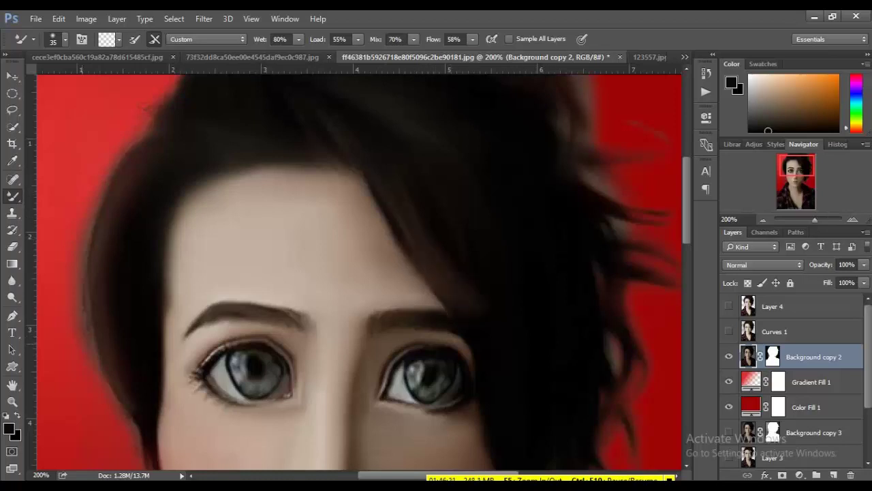
pyautogui.hotkey('ctrl', '-')
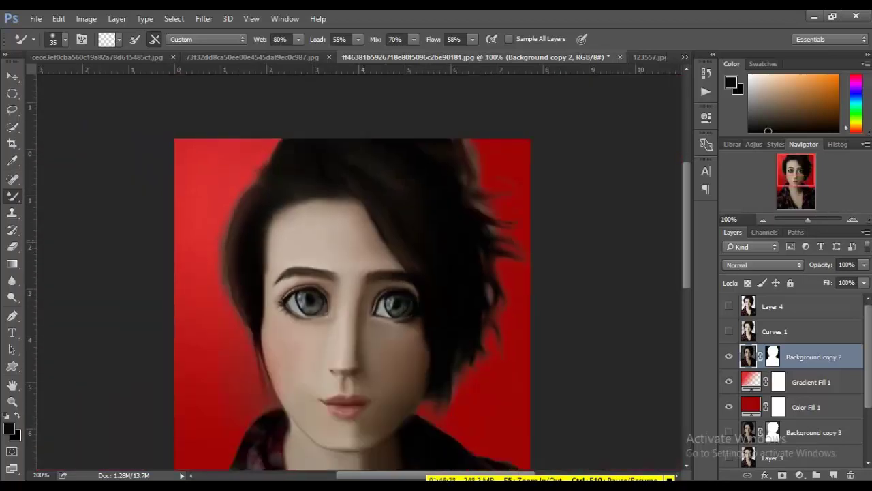
pyautogui.hotkey('ctrl', '-')
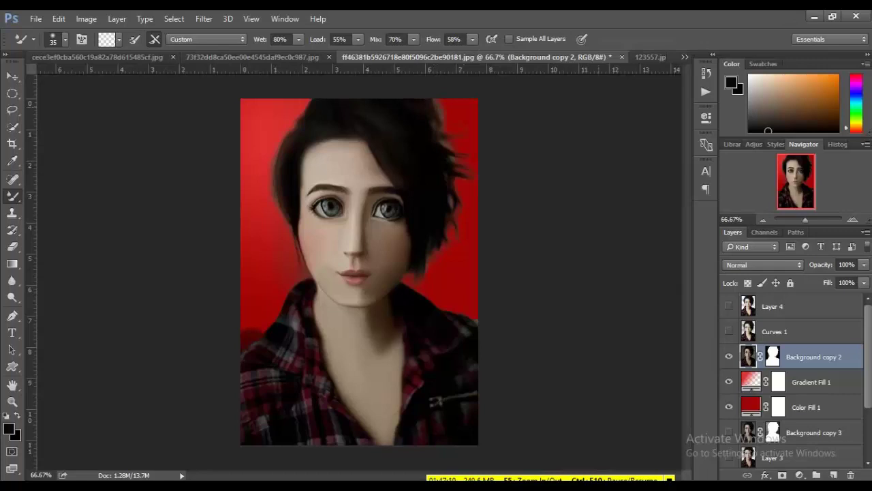
pyautogui.hotkey('ctrl', '+')
pyautogui.hotkey('ctrl', '+')
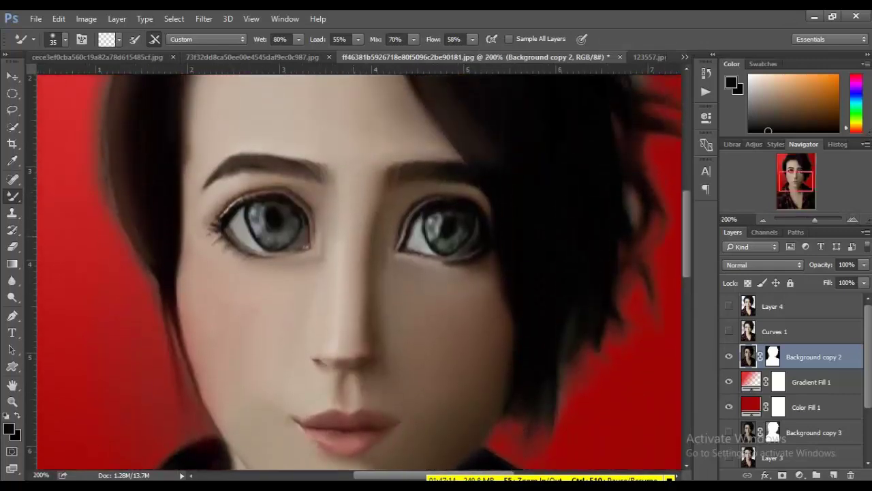
pyautogui.click(204, 18)
pyautogui.click(214, 117)
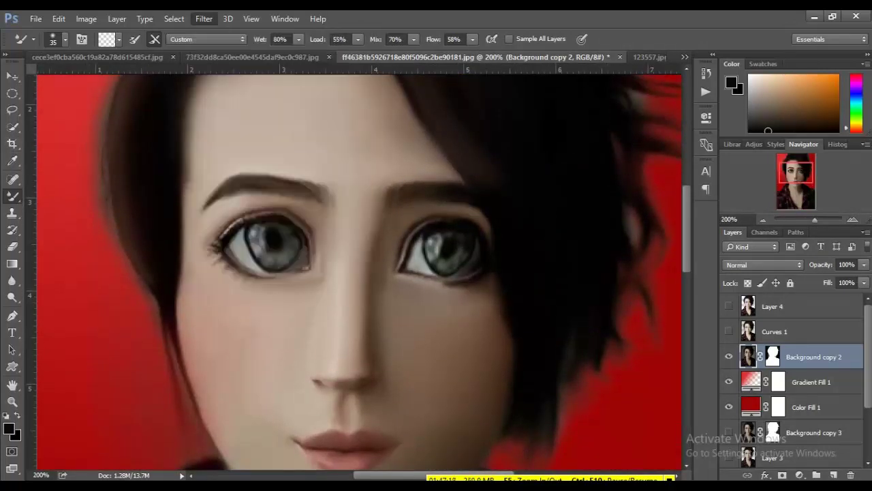
# Step: At 300% in Liquify, nudge the left eye's upper lid with a size-30 Forward Warp and apply
pyautogui.click(17, 133)
pyautogui.click(317, 156)
pyautogui.click(317, 156)
pyautogui.click(316, 156)
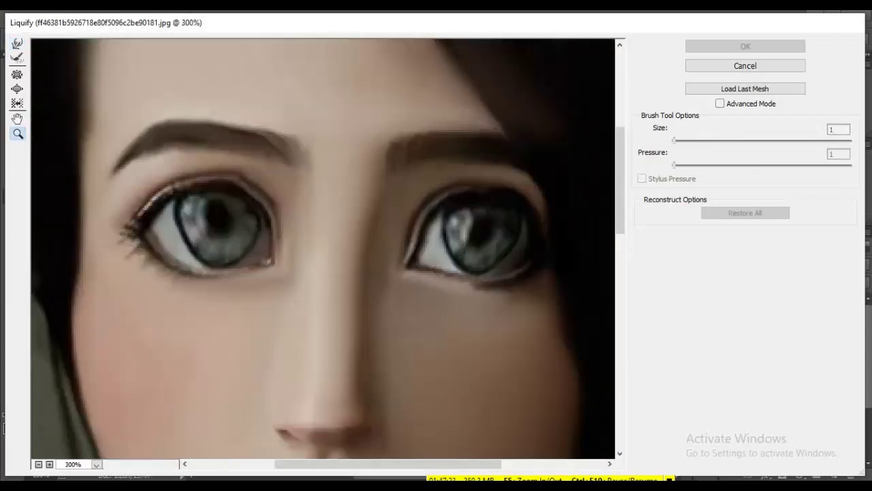
pyautogui.press('w')
pyautogui.press('[')
pyautogui.press('[')
pyautogui.press('[')
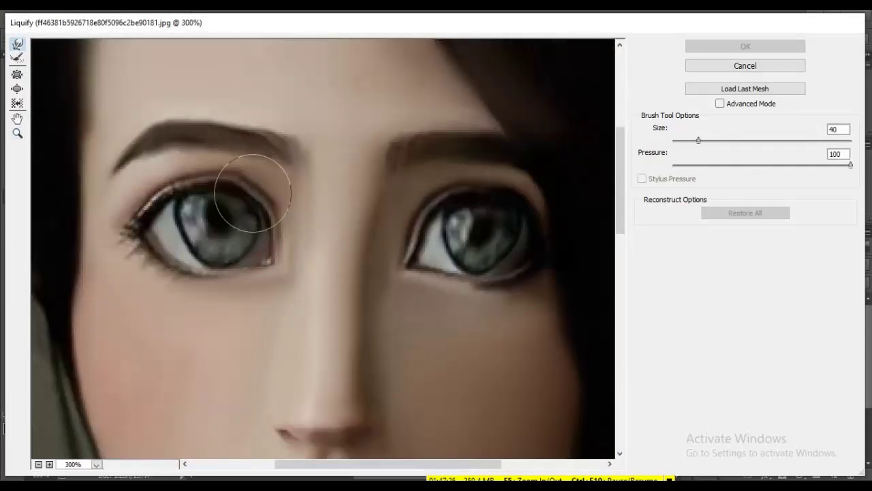
pyautogui.press('[')
pyautogui.moveTo(257, 192); pyautogui.dragTo(270, 188)
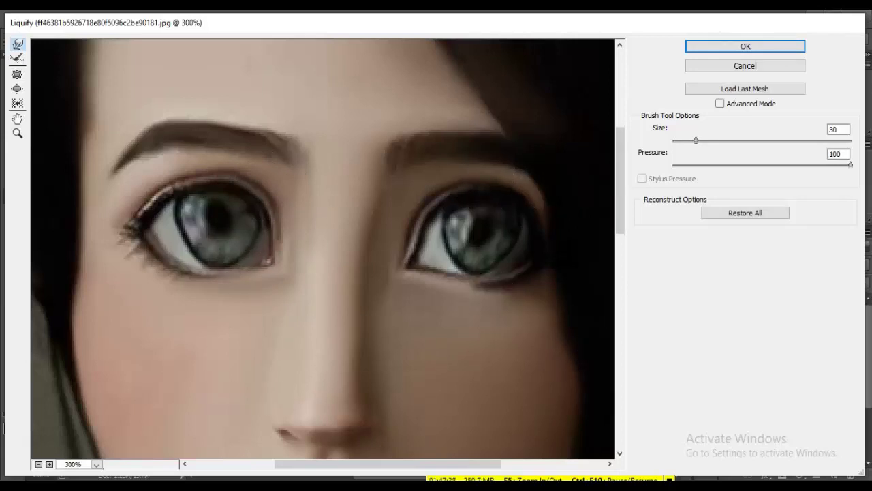
pyautogui.press('Escape')
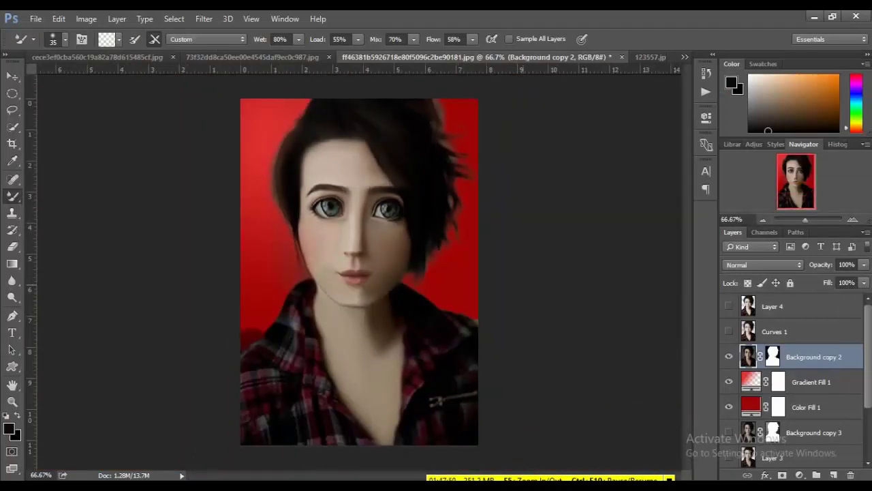
# Step: Toggle Layer 4 and Curves 1 visibility to compare brightness, leaving both hidden
pyautogui.moveTo(729, 306); pyautogui.dragTo(728, 331)
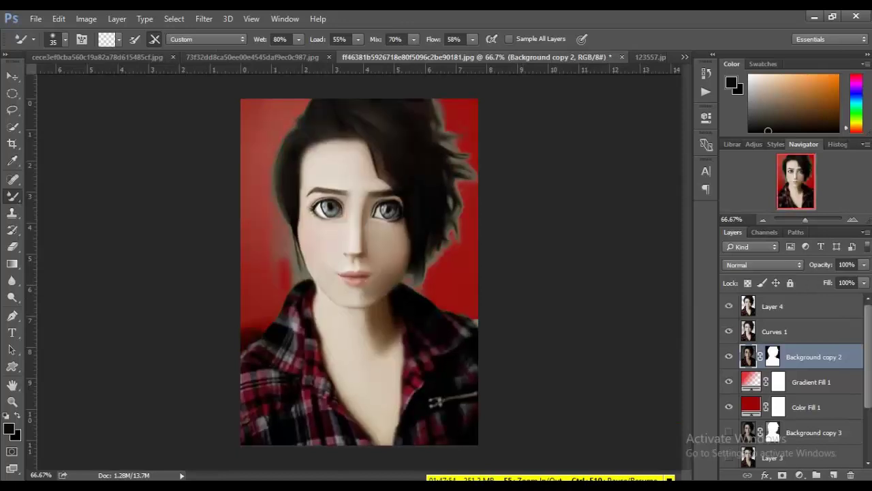
pyautogui.click(728, 306)
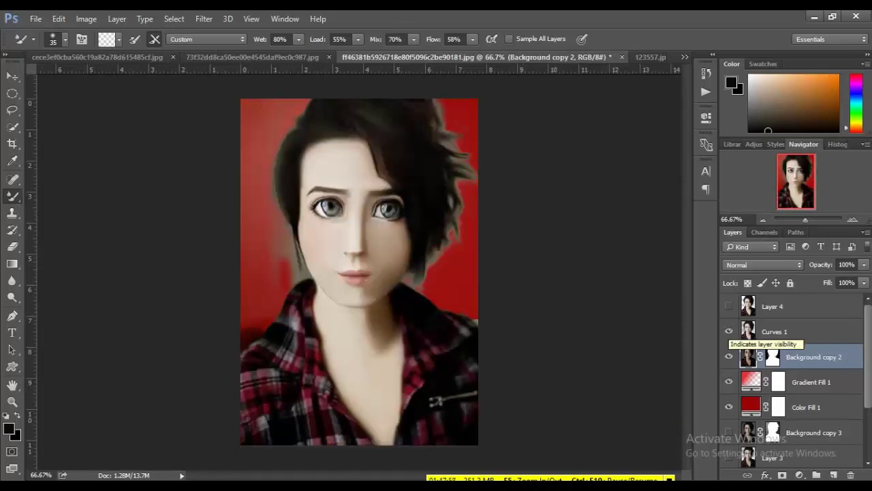
pyautogui.click(729, 332)
pyautogui.click(729, 331)
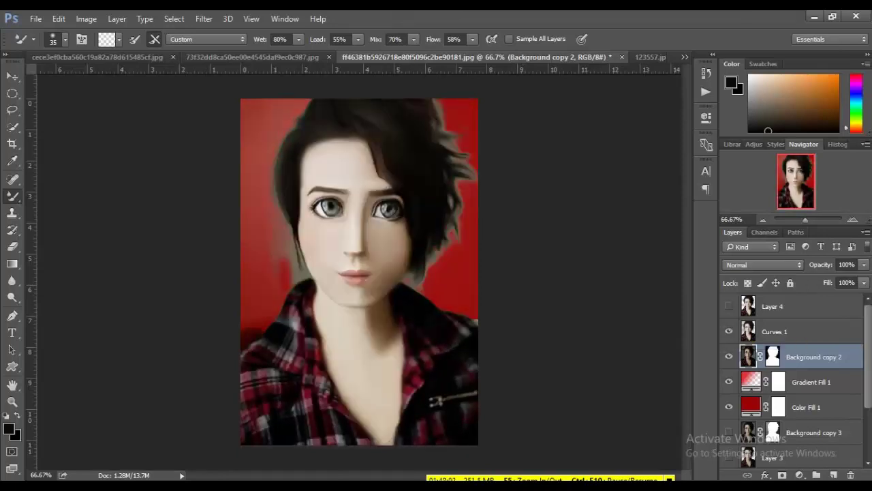
pyautogui.click(728, 331)
pyautogui.click(729, 331)
pyautogui.click(728, 332)
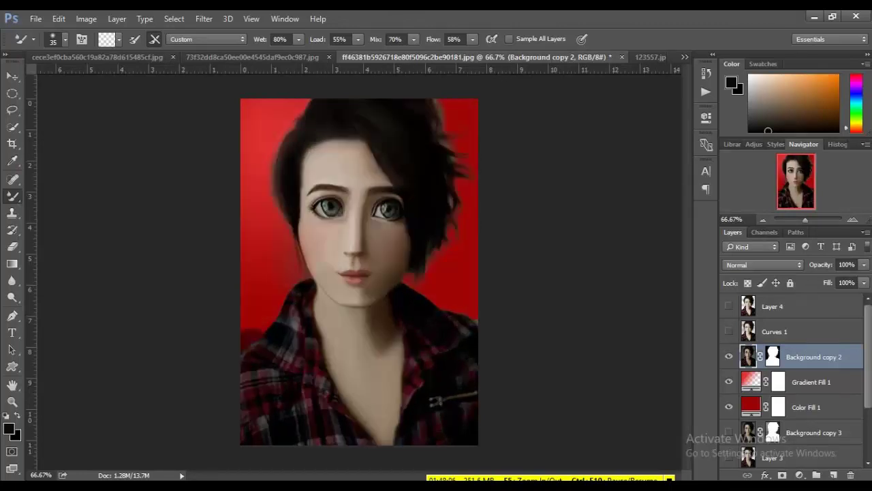
pyautogui.click(728, 331)
pyautogui.click(729, 331)
# Step: Dismiss Curves 1's settings, then add a Curves adjustment layer above Background copy 2
pyautogui.click(775, 331)
pyautogui.doubleClick(775, 331)
pyautogui.click(729, 331)
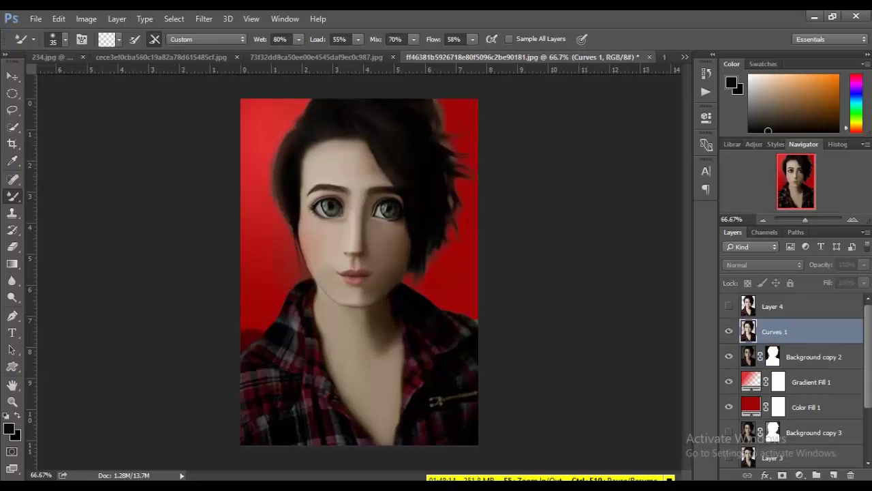
pyautogui.press('space')
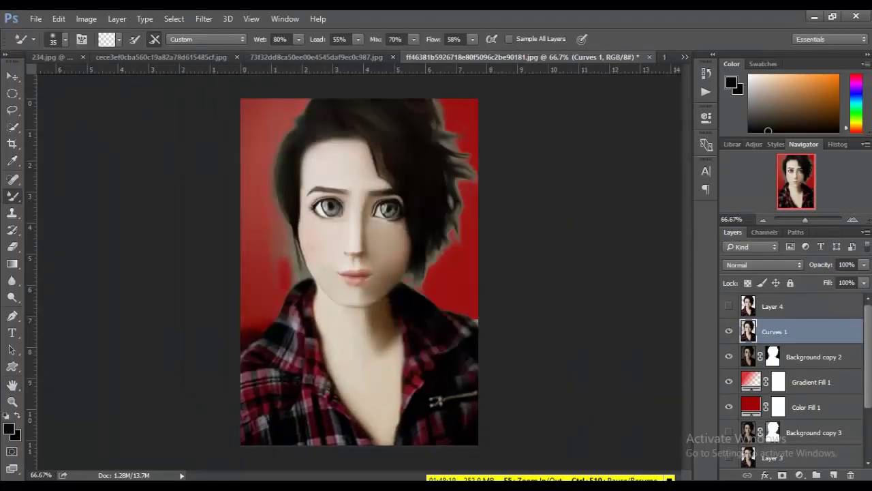
pyautogui.click(729, 331)
pyautogui.click(813, 356)
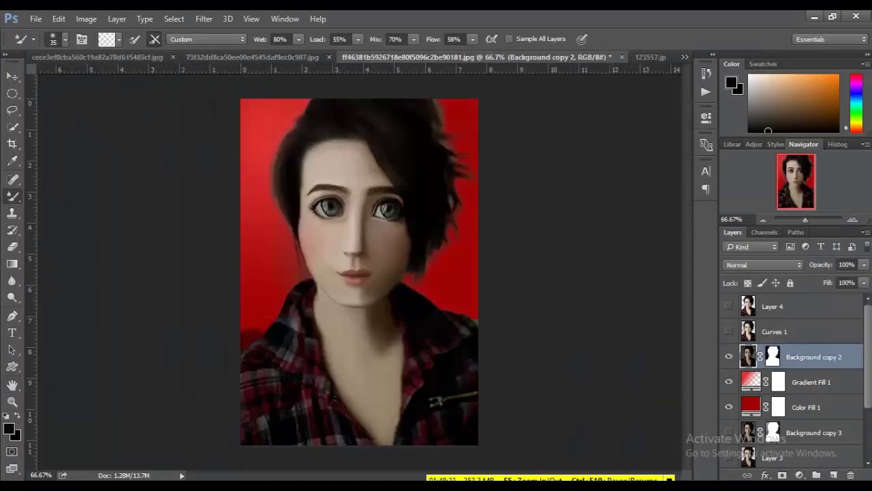
pyautogui.click(800, 475)
pyautogui.click(780, 268)
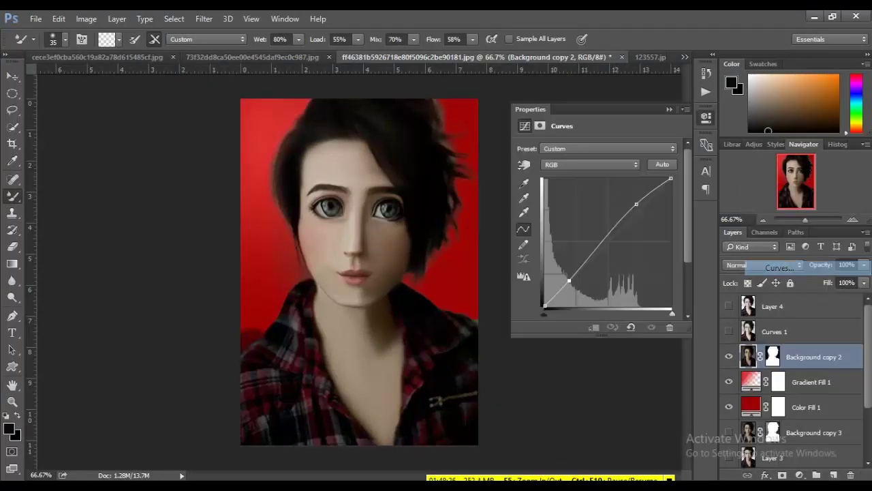
pyautogui.moveTo(601, 248); pyautogui.dragTo(601, 239)
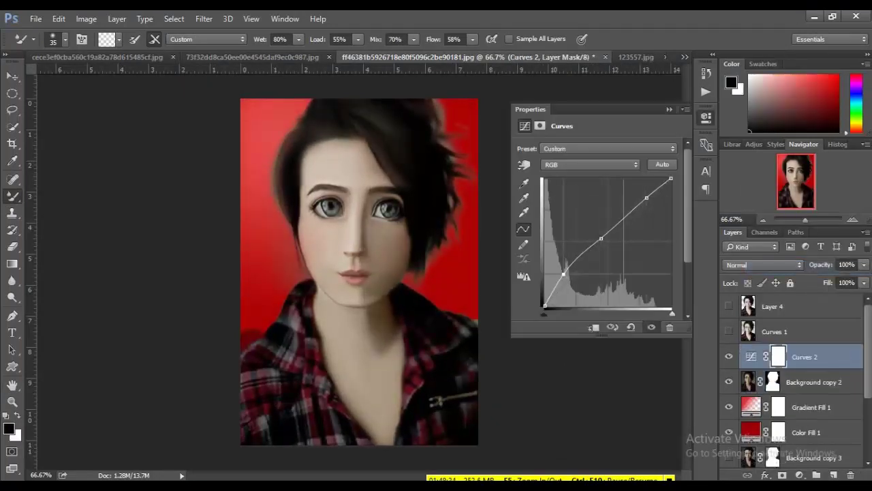
pyautogui.moveTo(572, 273); pyautogui.dragTo(572, 278)
pyautogui.click(623, 216)
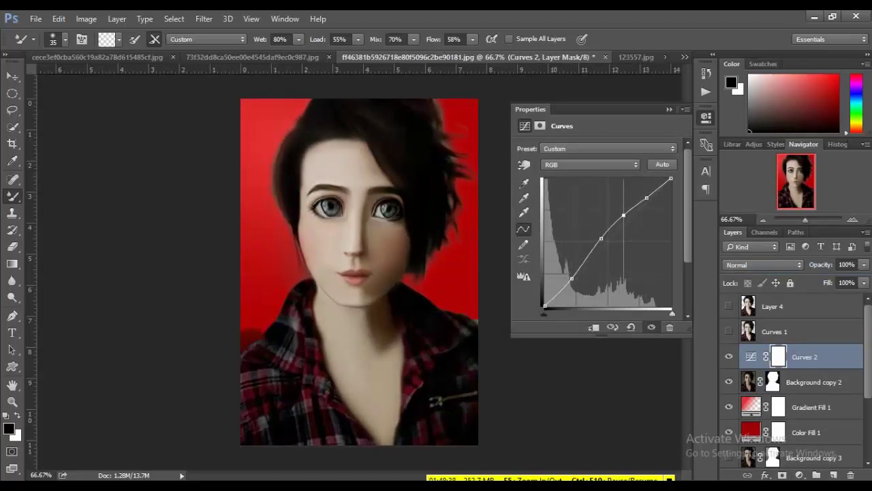
pyautogui.moveTo(624, 215); pyautogui.dragTo(628, 209)
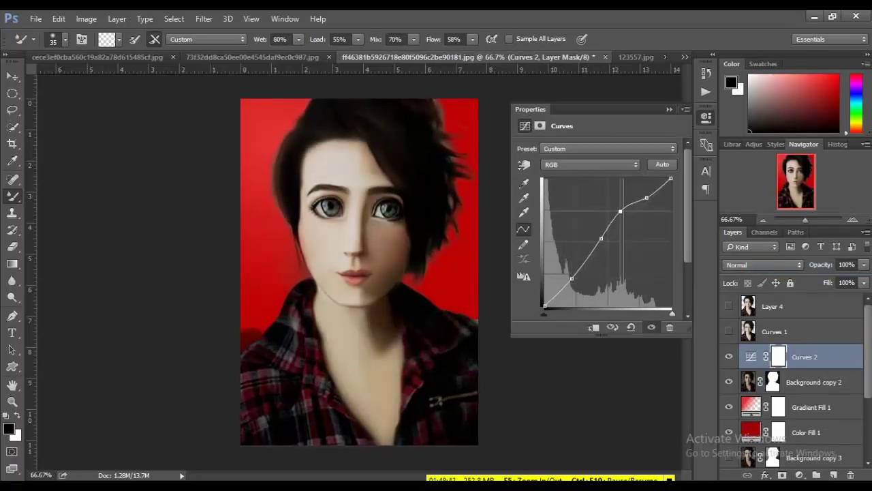
pyautogui.click(706, 116)
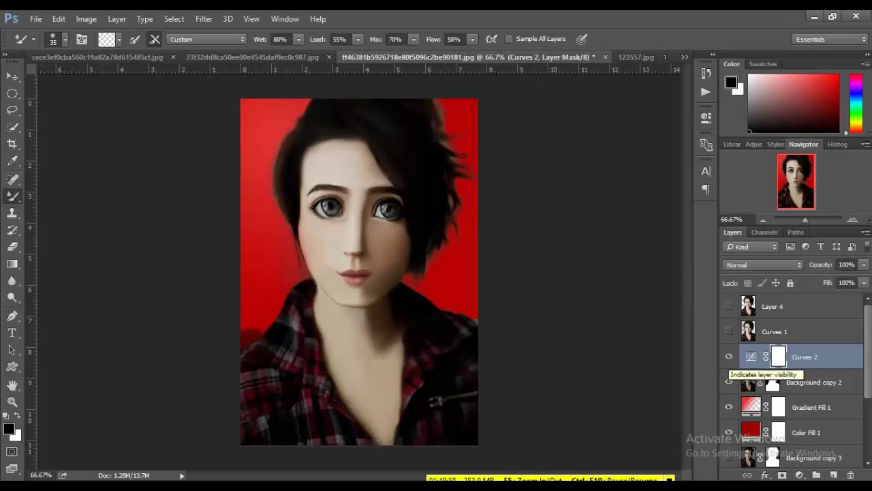
pyautogui.click(728, 356)
pyautogui.click(729, 356)
pyautogui.click(729, 357)
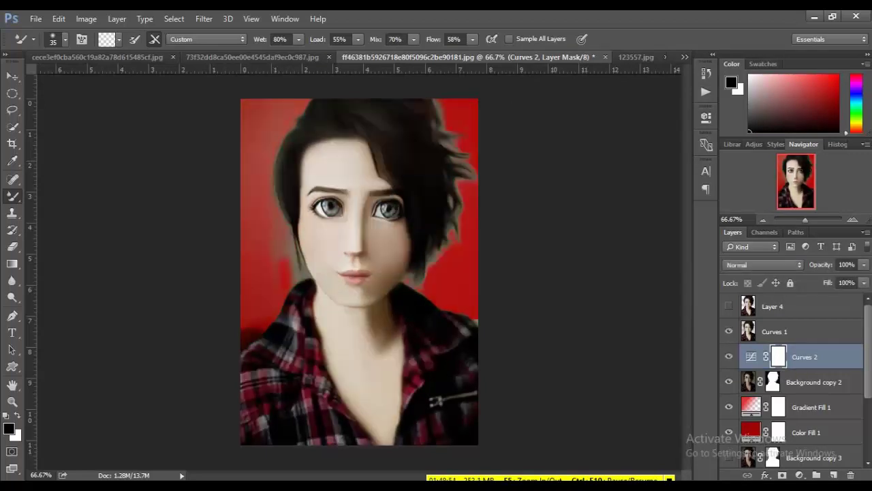
pyautogui.click(729, 356)
pyautogui.click(775, 331)
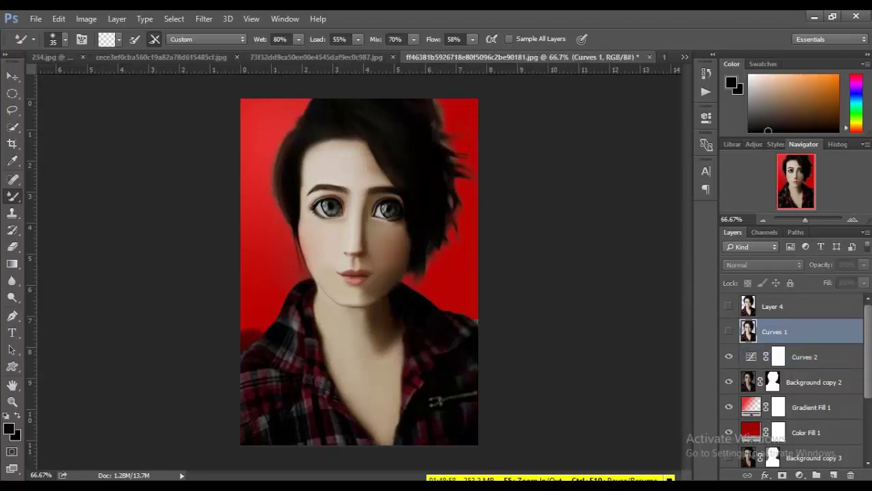
pyautogui.click(772, 306)
pyautogui.click(729, 306)
pyautogui.click(728, 306)
pyautogui.click(728, 306)
pyautogui.click(728, 306)
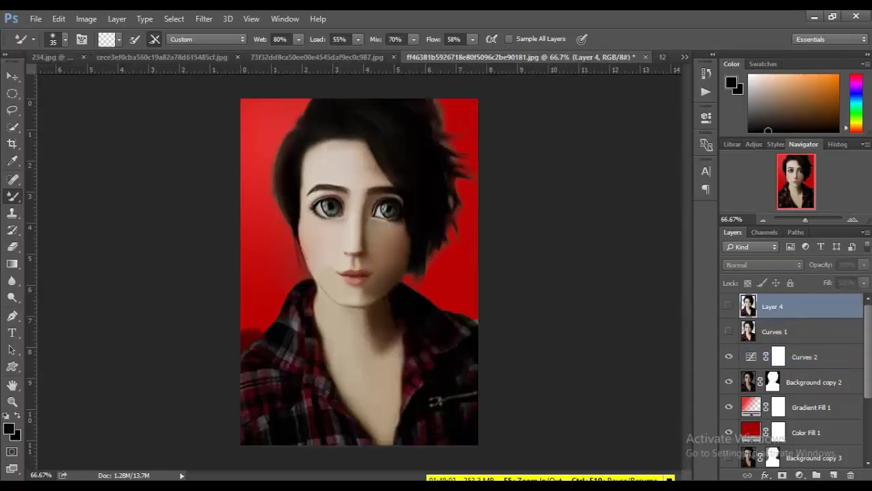
pyautogui.click(728, 306)
pyautogui.click(729, 306)
pyautogui.click(728, 306)
pyautogui.click(728, 306)
pyautogui.click(729, 306)
pyautogui.click(728, 306)
pyautogui.click(814, 382)
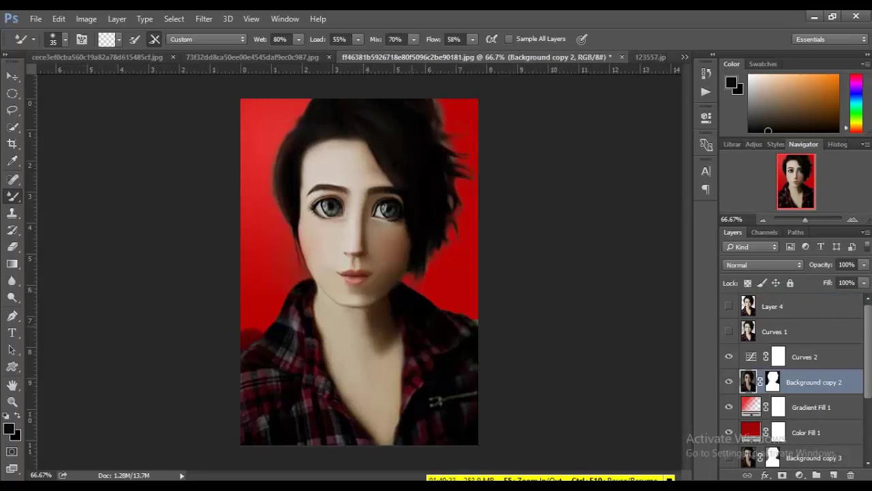
# Step: View the portrait at 100% and toggle Gradient Fill 1 and Color Fill 1 to compare backgrounds
pyautogui.hotkey('ctrl', '+')
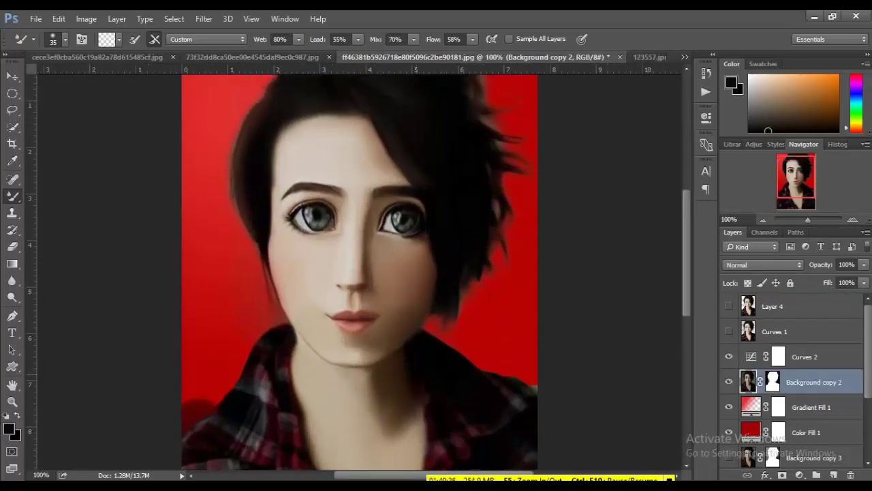
pyautogui.scroll(1, 359, 273)
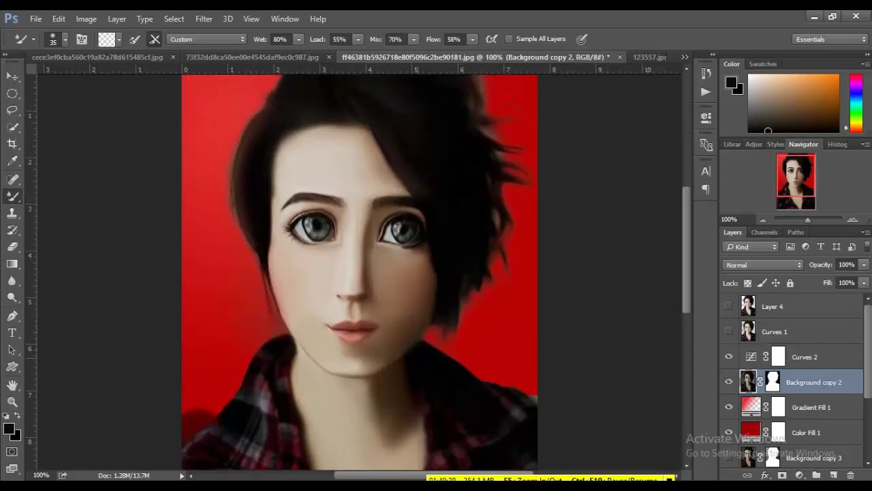
pyautogui.click(729, 407)
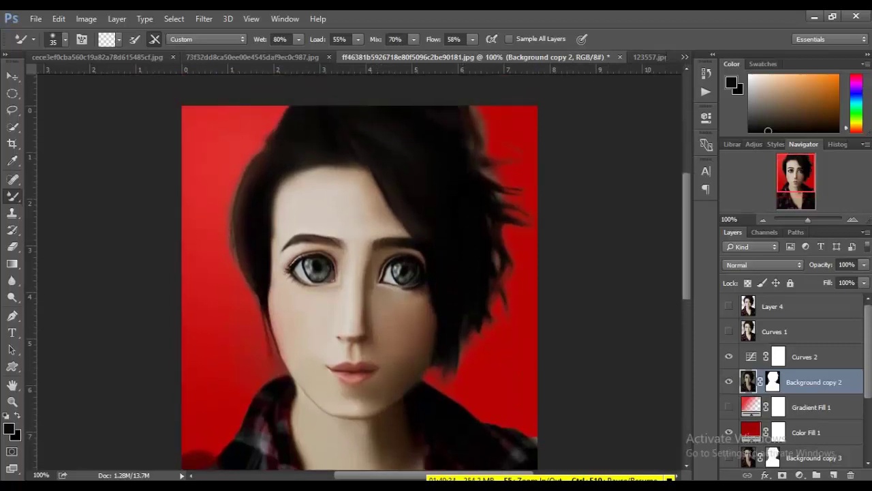
pyautogui.click(729, 407)
pyautogui.click(728, 407)
pyautogui.click(729, 432)
pyautogui.click(729, 432)
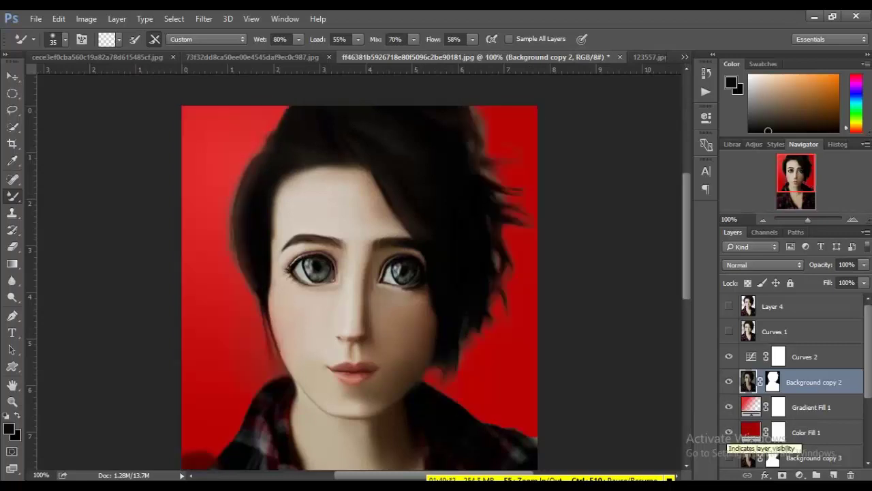
pyautogui.scroll(-2, 729, 437)
pyautogui.scroll(2, 729, 436)
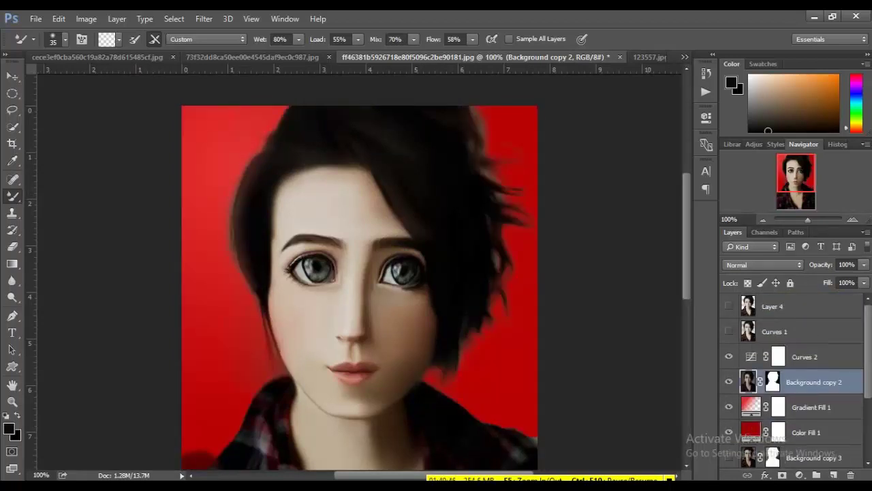
# Step: Delete Layer 4 and Curves 1, confirming Yes, then select Background copy 2
pyautogui.click(775, 332)
pyautogui.keyDown('shift'); pyautogui.click(772, 306); pyautogui.keyUp('shift')
pyautogui.click(850, 475)
pyautogui.click(388, 196)
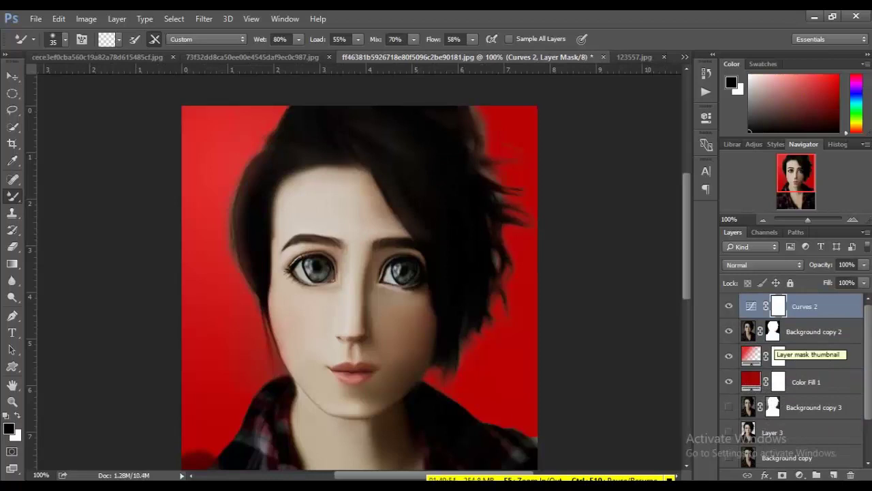
pyautogui.scroll(-1, 360, 272)
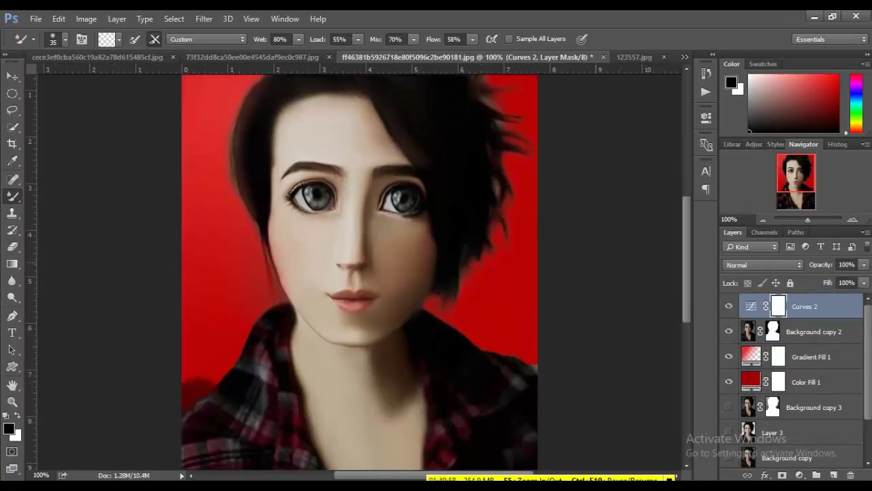
pyautogui.scroll(-1, 359, 272)
pyautogui.scroll(-1, 359, 273)
pyautogui.scroll(1, 359, 273)
pyautogui.scroll(2, 359, 272)
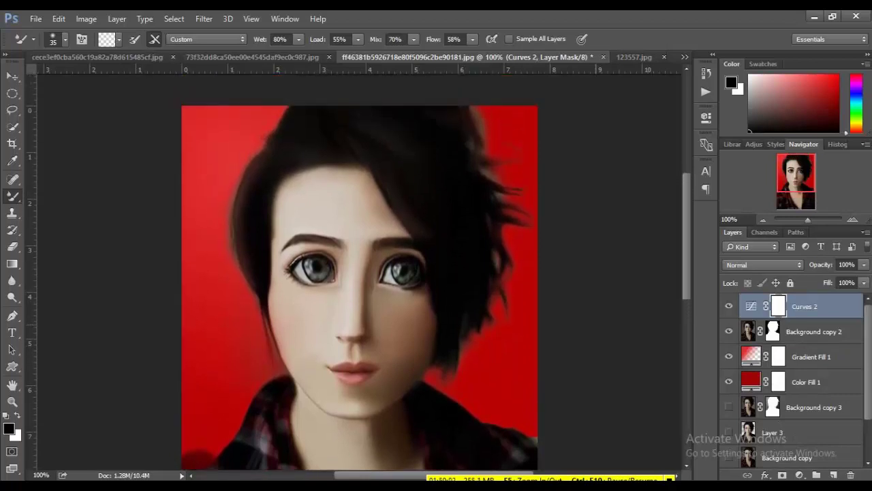
pyautogui.click(811, 331)
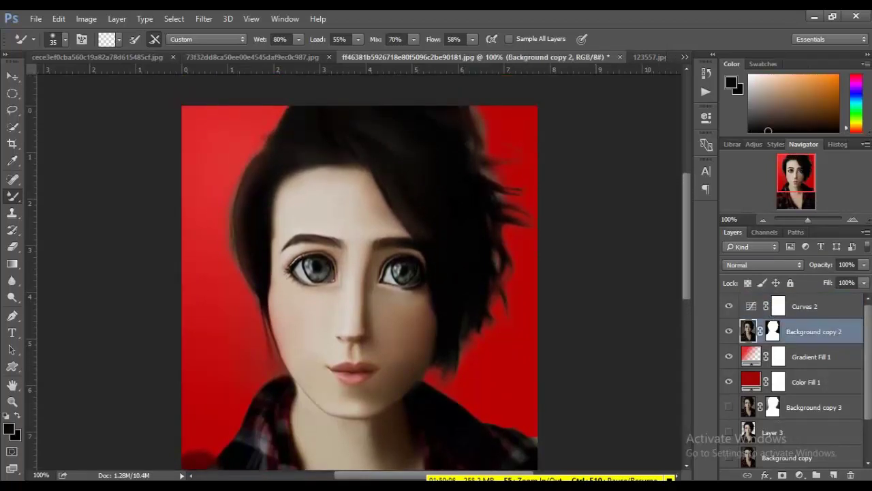
# Step: Hide the Gradient Fill 1 and Color Fill 1 backgrounds and target Background copy 2
pyautogui.click(728, 356)
pyautogui.click(729, 382)
pyautogui.click(772, 331)
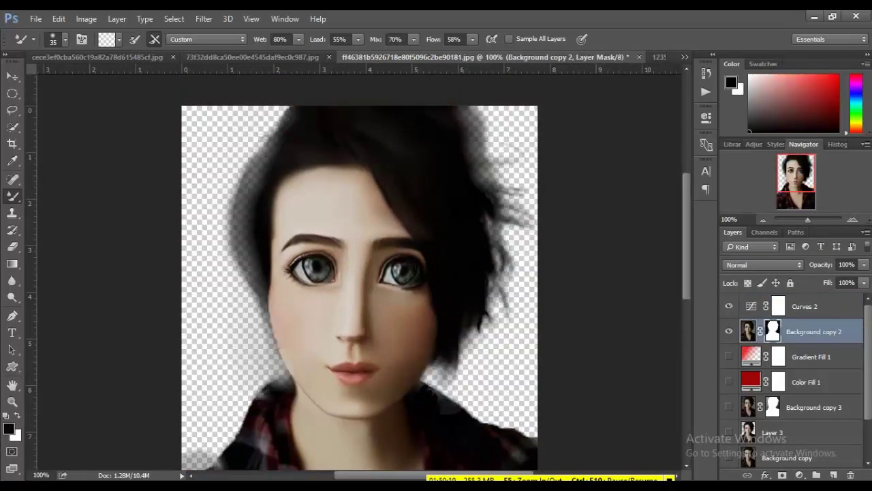
pyautogui.click(728, 356)
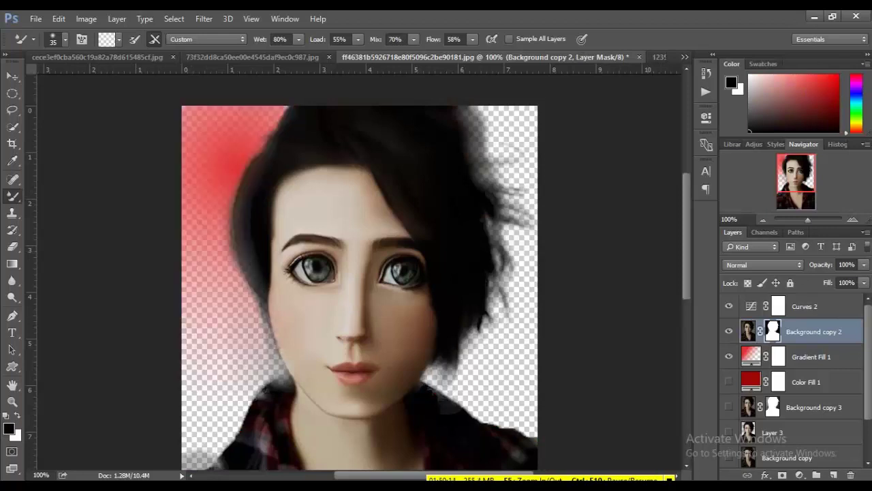
pyautogui.click(729, 356)
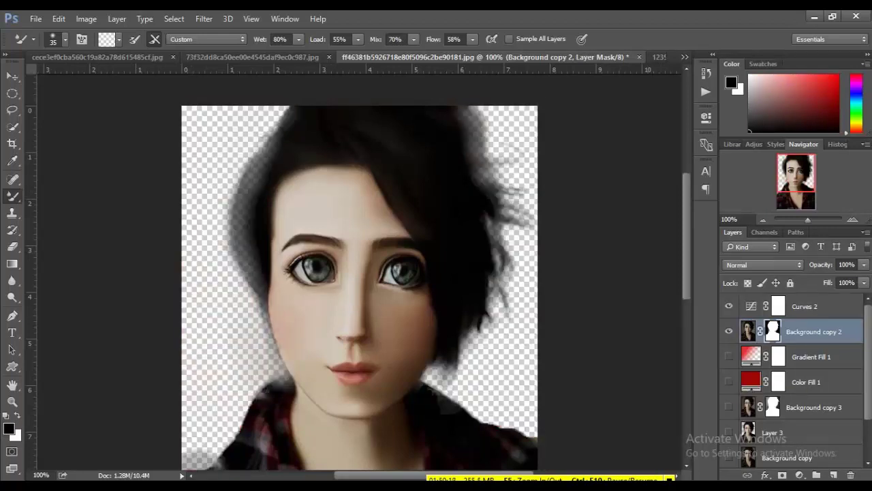
pyautogui.click(748, 331)
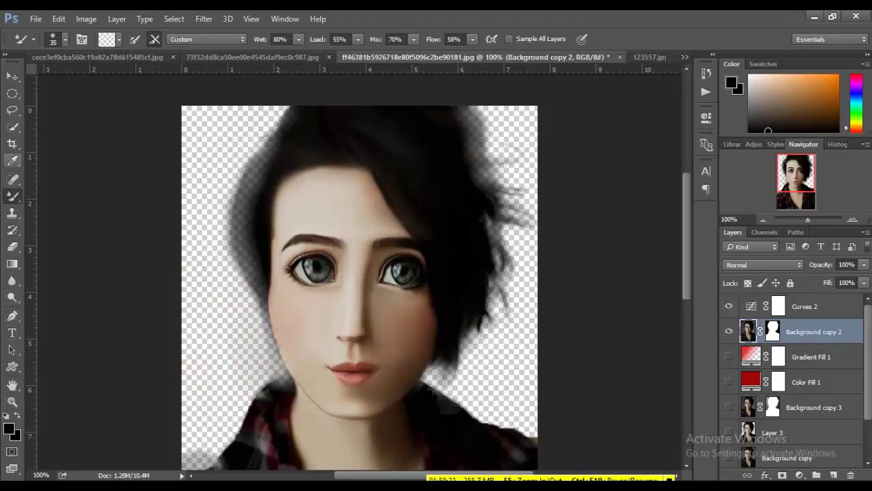
# Step: Set up a white standard Brush at full opacity and flow on Background copy 2's layer mask
pyautogui.rightClick(11, 196)
pyautogui.click(68, 197)
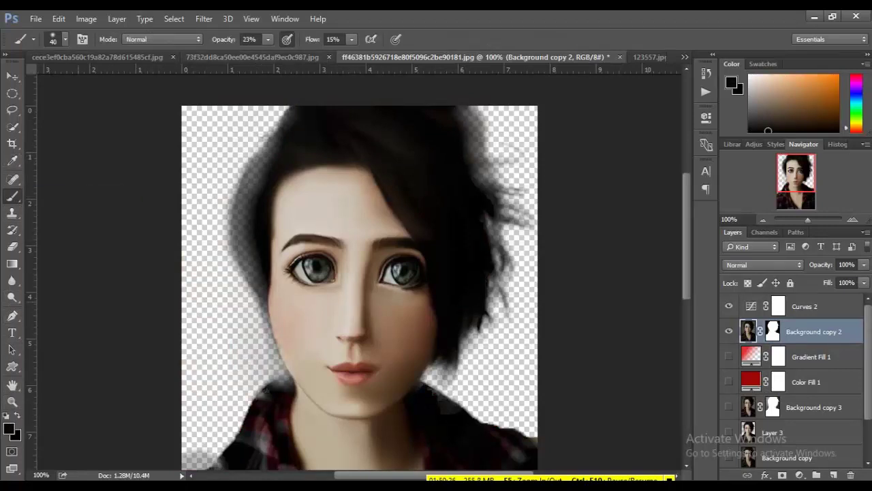
pyautogui.press('x')
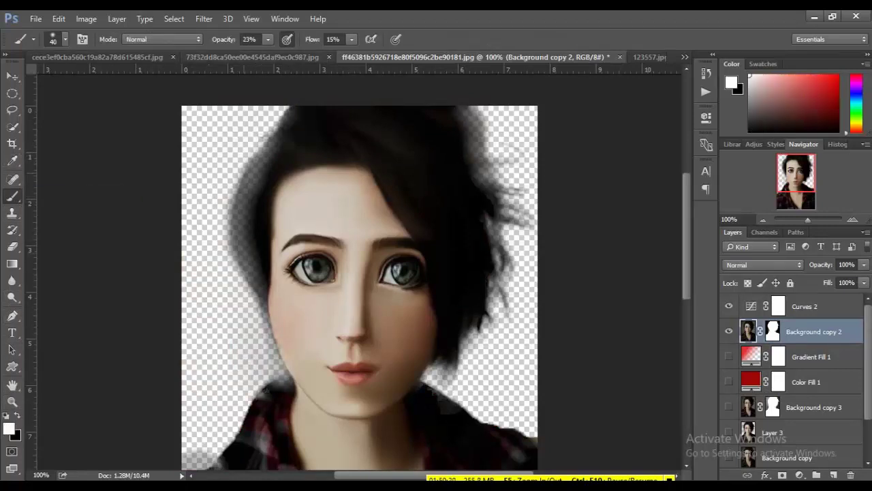
pyautogui.press('0')
pyautogui.hotkey('shift', '0')
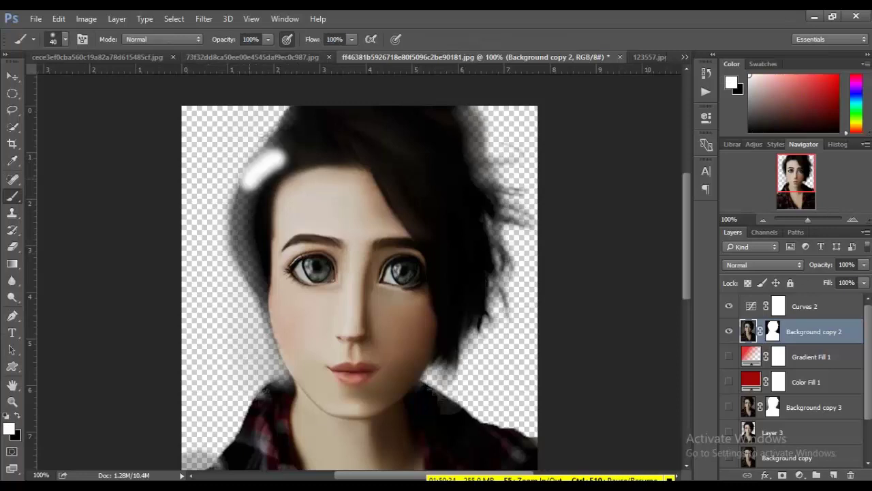
pyautogui.moveTo(246, 183)
pyautogui.mouseDown()
pyautogui.moveTo(279, 158)
pyautogui.moveTo(245, 256)
pyautogui.mouseUp()
pyautogui.hotkey('ctrl', 'z')
pyautogui.click(772, 331)
pyautogui.press('x')
pyautogui.hotkey('ctrl', 'z')
pyautogui.press('x')
# Step: Paint white on the mask to restore the hair edges and left jaw and neck
pyautogui.moveTo(268, 144)
pyautogui.mouseDown()
pyautogui.moveTo(256, 295)
pyautogui.moveTo(267, 322)
pyautogui.mouseUp()
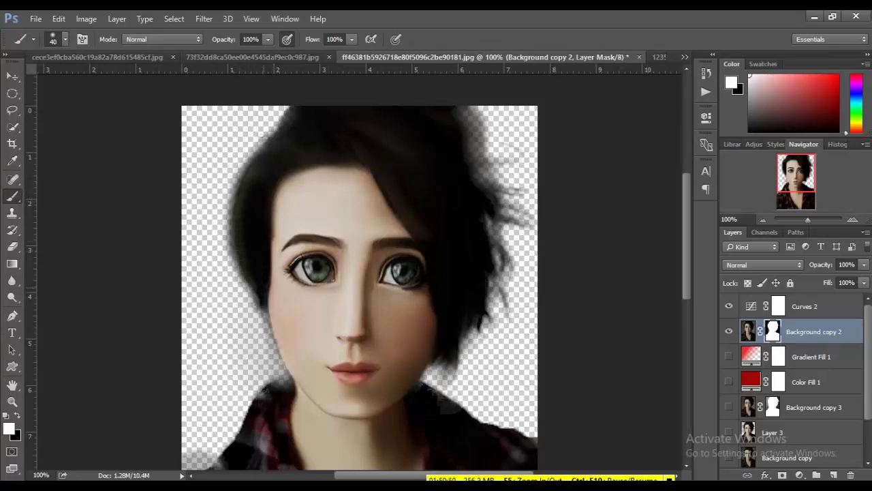
pyautogui.moveTo(276, 126); pyautogui.dragTo(248, 164)
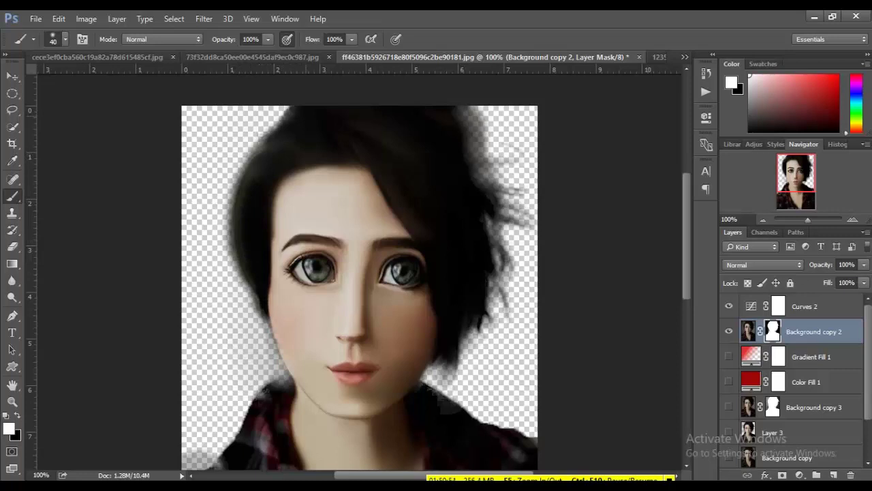
pyautogui.moveTo(471, 112); pyautogui.dragTo(492, 163)
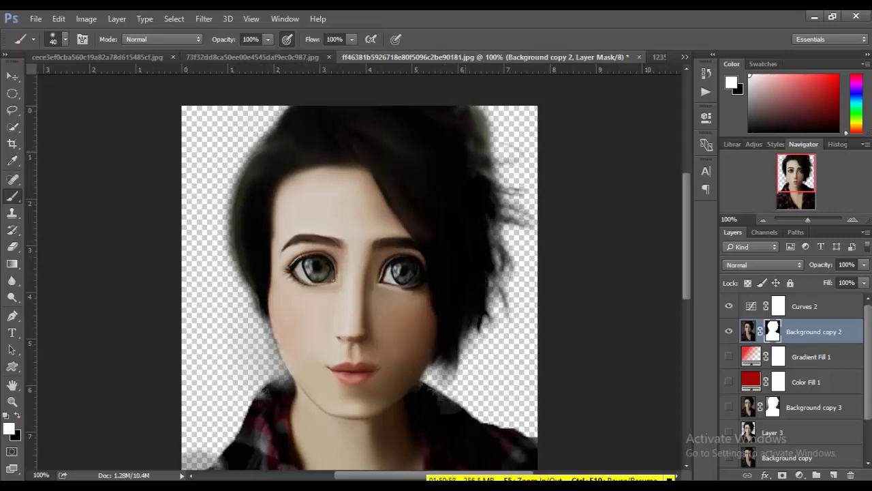
pyautogui.moveTo(496, 217)
pyautogui.mouseDown()
pyautogui.moveTo(472, 349)
pyautogui.moveTo(419, 390)
pyautogui.mouseUp()
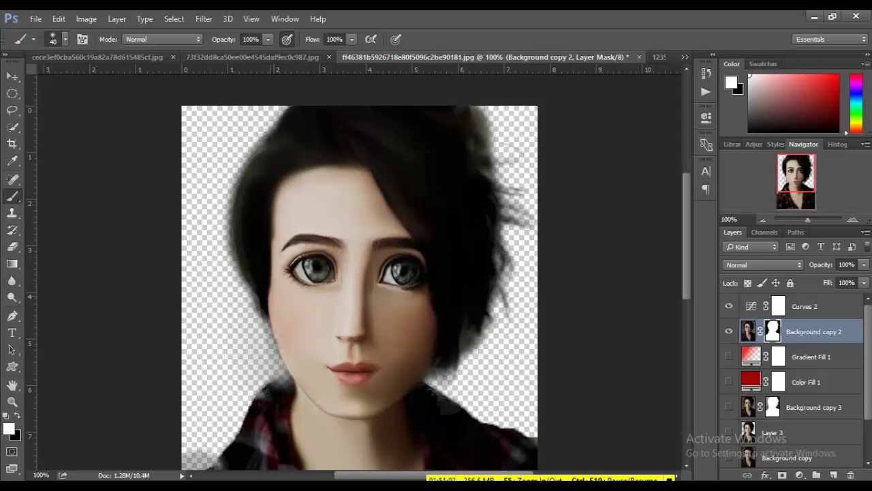
pyautogui.moveTo(272, 314)
pyautogui.mouseDown()
pyautogui.moveTo(287, 385)
pyautogui.moveTo(236, 430)
pyautogui.mouseUp()
# Step: Clean up grey haze along the lower-left and right shoulder edges on the mask
pyautogui.scroll(-5, 235, 430)
pyautogui.moveTo(191, 392)
pyautogui.mouseDown()
pyautogui.moveTo(204, 371)
pyautogui.moveTo(187, 366)
pyautogui.mouseUp()
pyautogui.moveTo(231, 317); pyautogui.dragTo(187, 364)
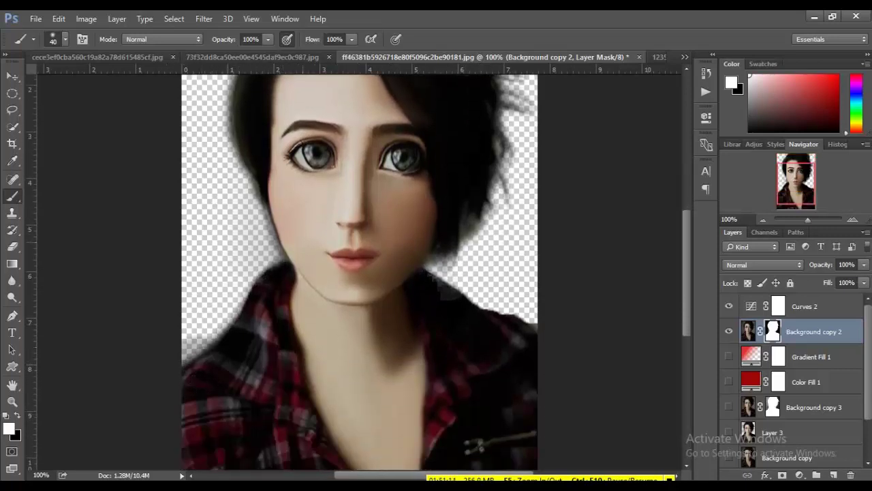
pyautogui.moveTo(420, 265); pyautogui.dragTo(507, 313)
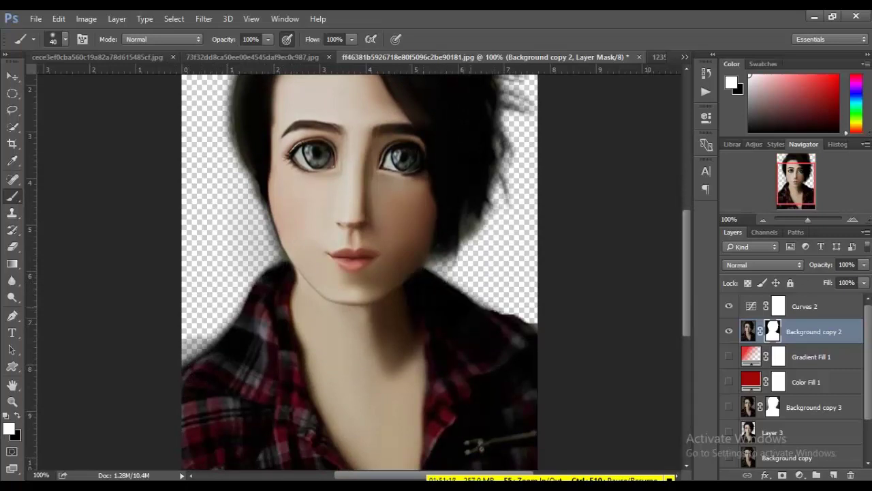
pyautogui.moveTo(433, 270); pyautogui.dragTo(535, 320)
pyautogui.scroll(1, 515, 321)
pyautogui.scroll(3, 511, 409)
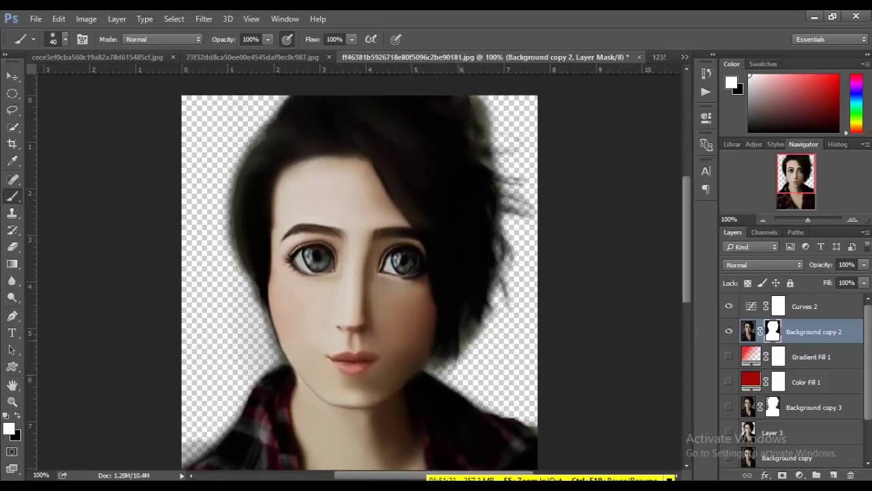
pyautogui.scroll(3, 502, 275)
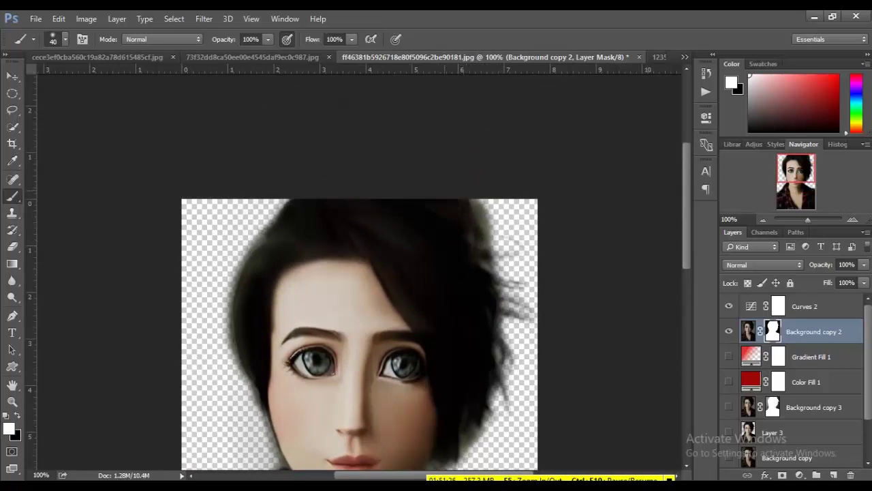
# Step: Mask out stray hair at the top-right edge in black, then switch to the Move tool
pyautogui.press('x')
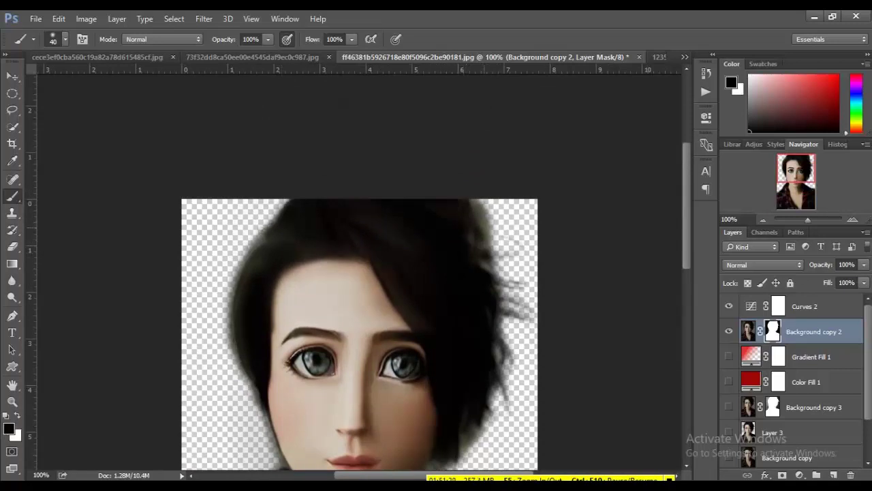
pyautogui.moveTo(486, 228); pyautogui.dragTo(476, 203)
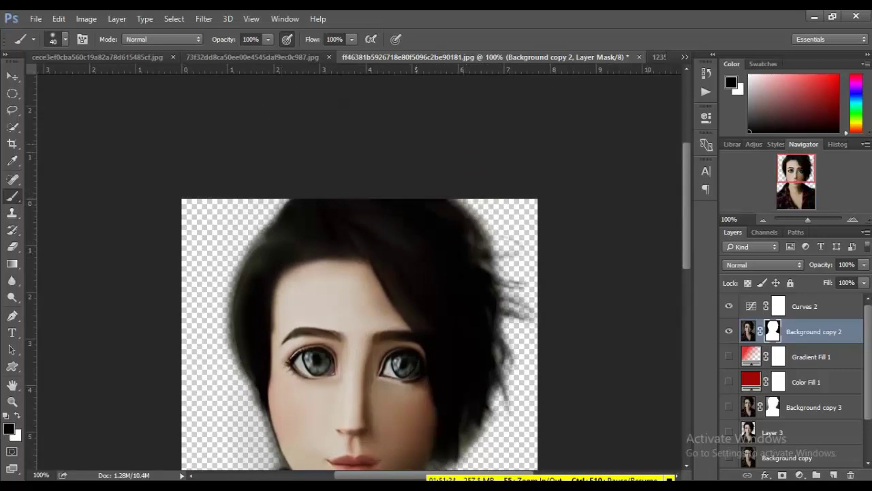
pyautogui.scroll(-3, 360, 307)
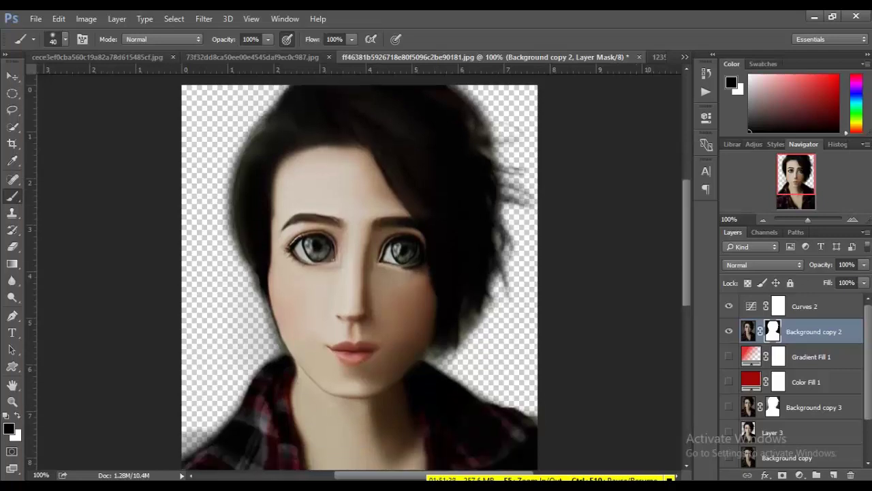
pyautogui.press('v')
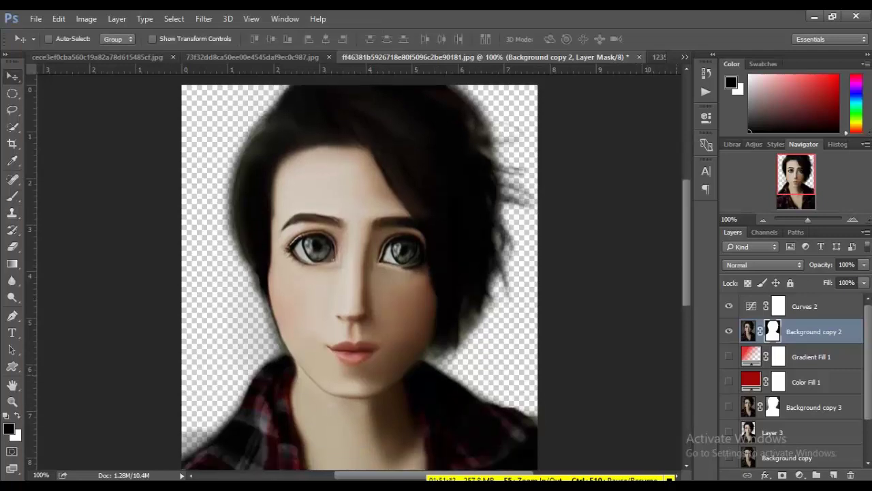
# Step: Merge Curves 2 down into Background copy 2 with Ctrl+E, check it, and open Filter > Liquify
pyautogui.press('x')
pyautogui.hotkey('ctrl', 'e')
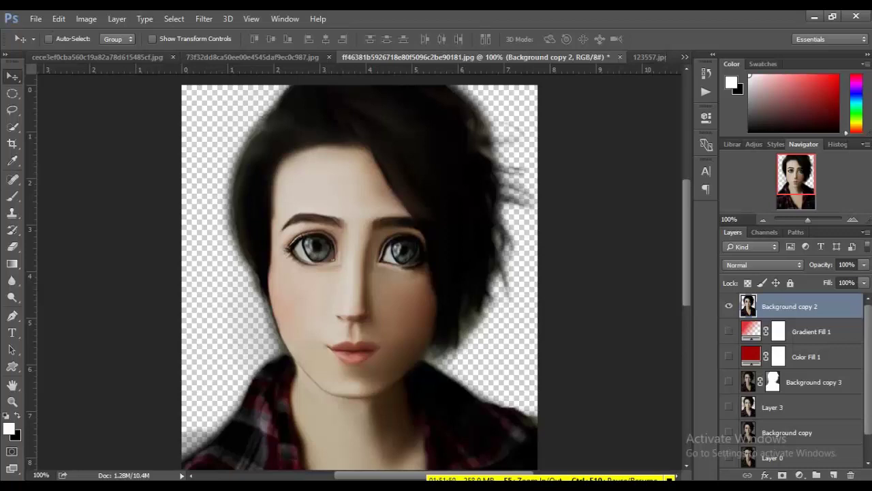
pyautogui.click(729, 306)
pyautogui.click(729, 306)
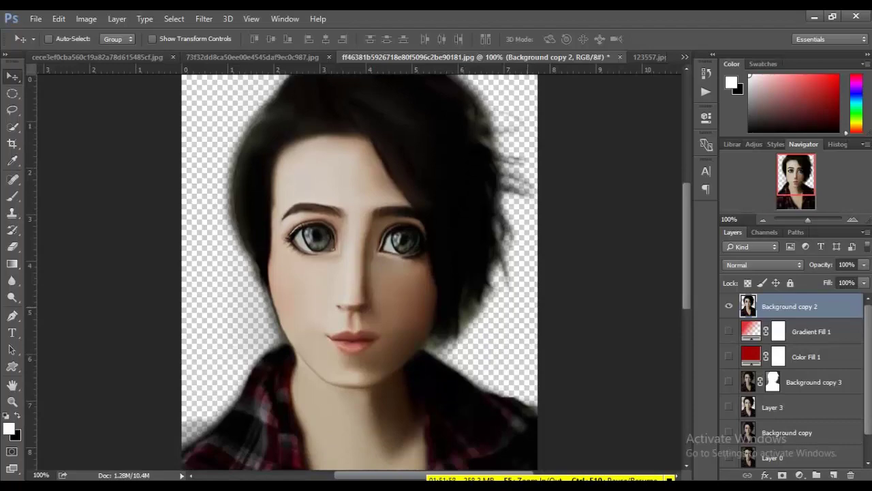
pyautogui.click(174, 18)
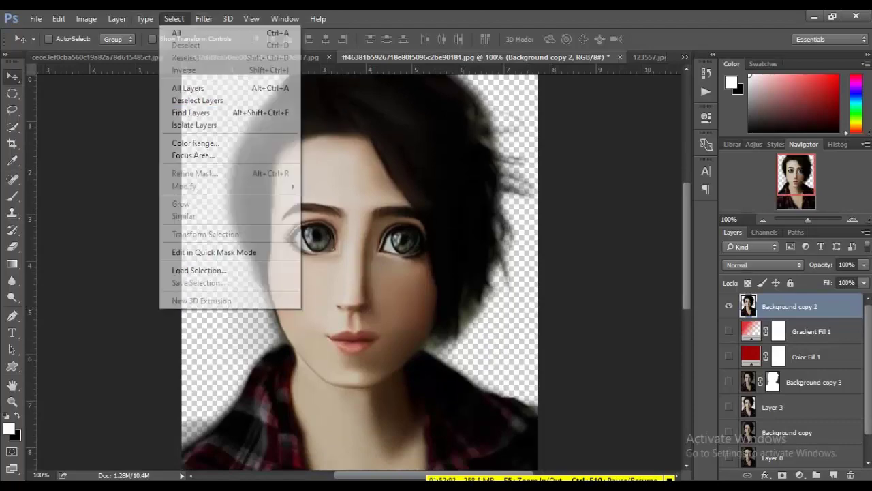
pyautogui.click(204, 18)
pyautogui.click(253, 117)
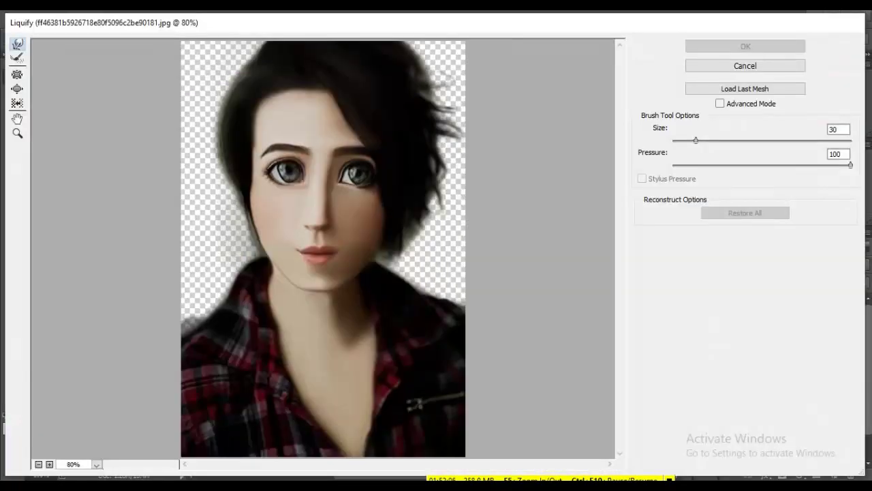
# Step: With a size-70 Forward Warp, smooth the chin's right side and shape the right eye's outer corner, then OK
pyautogui.press(']')
pyautogui.press(']')
pyautogui.press(']')
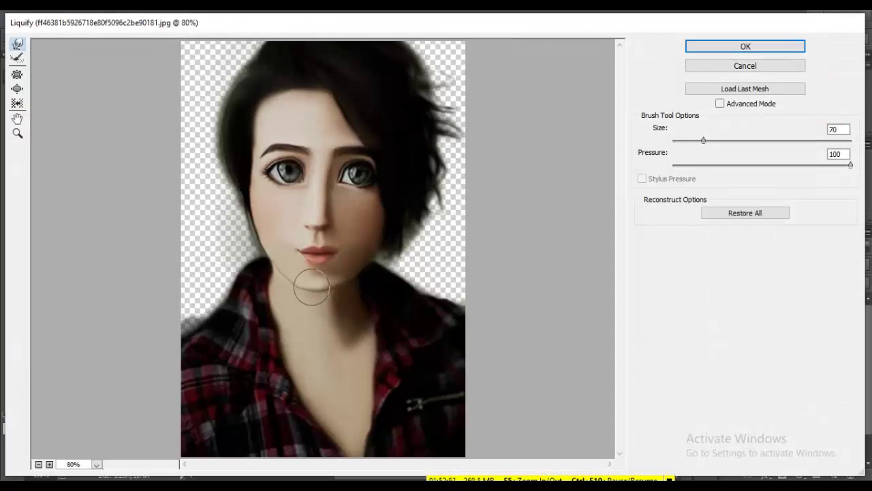
pyautogui.moveTo(298, 283); pyautogui.dragTo(321, 288)
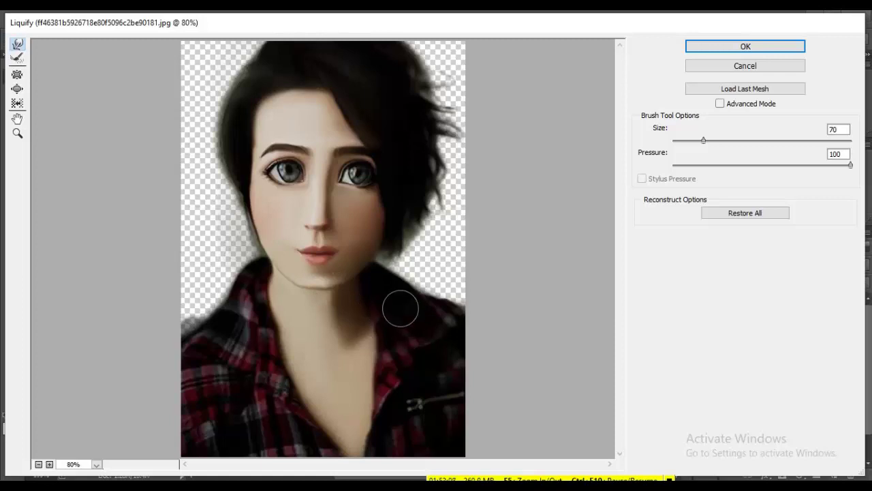
pyautogui.moveTo(376, 175); pyautogui.dragTo(378, 178)
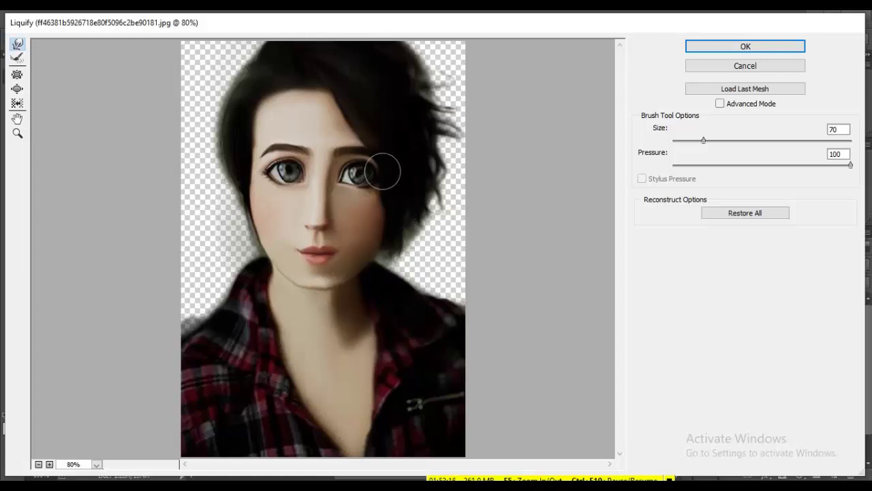
pyautogui.press('alt')
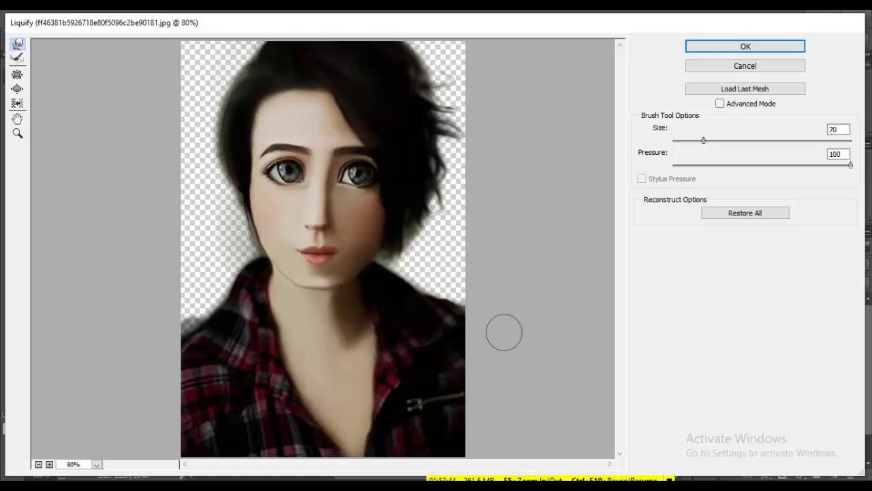
pyautogui.click(746, 46)
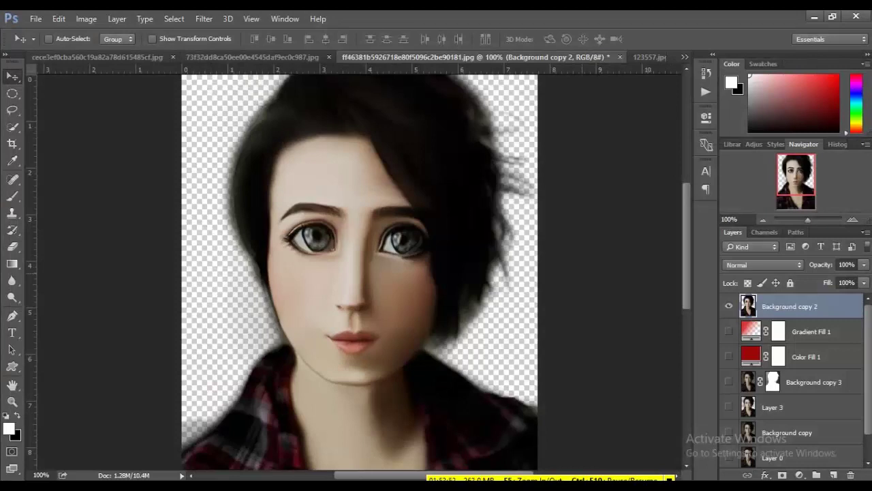
# Step: Add a new empty Layer 4 and pick white with a soft round brush preset
pyautogui.press('b')
pyautogui.scroll(-2, 360, 273)
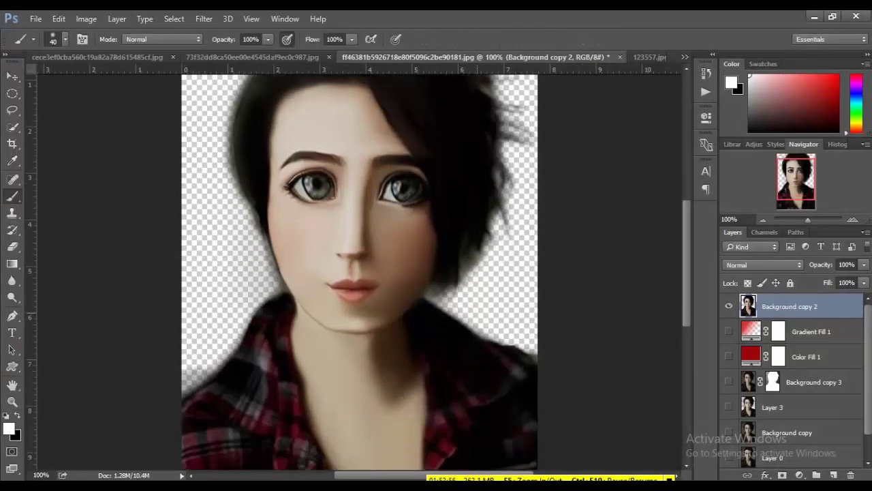
pyautogui.scroll(-1, 360, 272)
pyautogui.hotkey('ctrl', 'alt', 'shift', 'n')
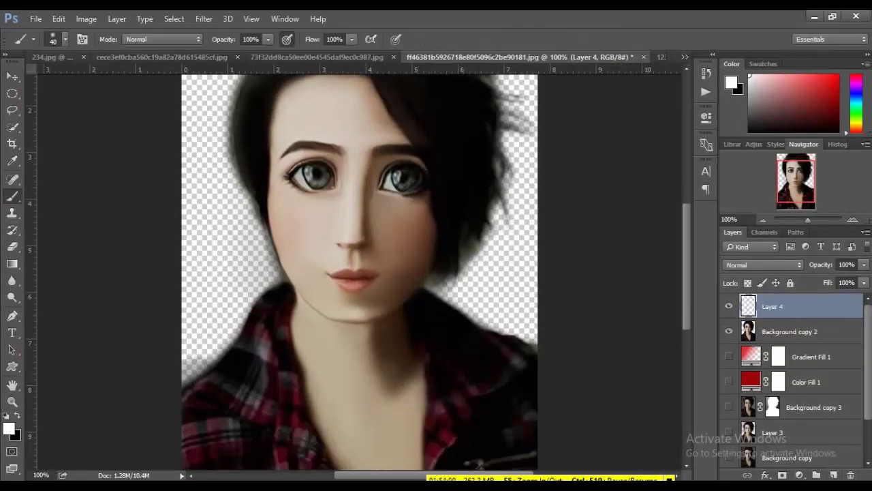
pyautogui.click(9, 428)
pyautogui.click(789, 129)
pyautogui.click(66, 39)
pyautogui.click(65, 38)
# Step: Dab soft white highlights with a 175 px brush over the eyes, brow, nose and mouth
pyautogui.press(']')
pyautogui.press(']')
pyautogui.press(']')
pyautogui.press(']')
pyautogui.press(']')
pyautogui.press(']')
pyautogui.click(413, 179)
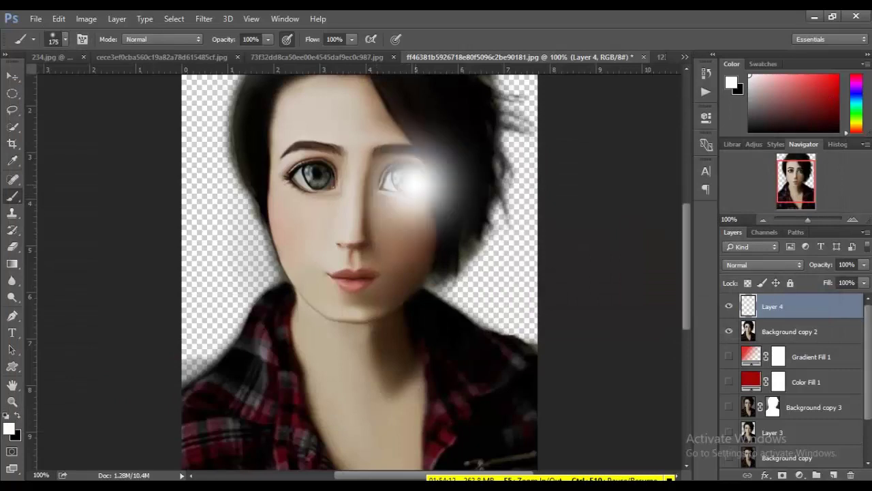
pyautogui.click(362, 277)
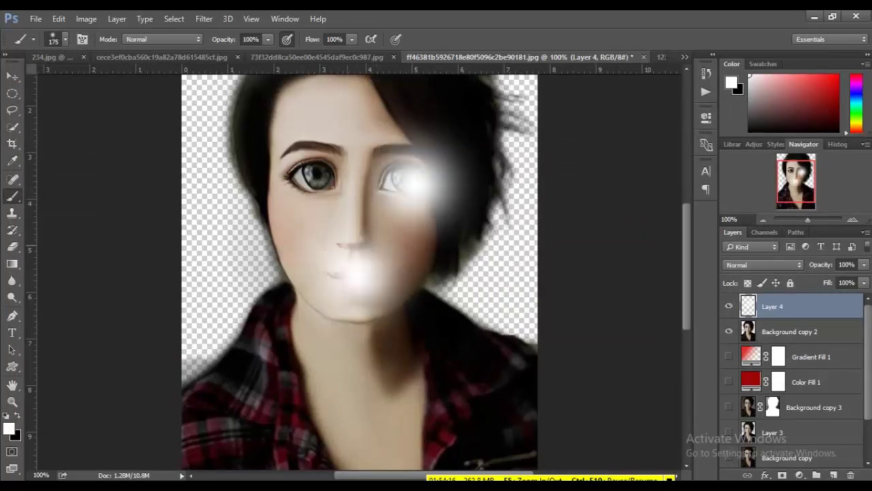
pyautogui.click(351, 236)
pyautogui.click(312, 185)
pyautogui.click(289, 171)
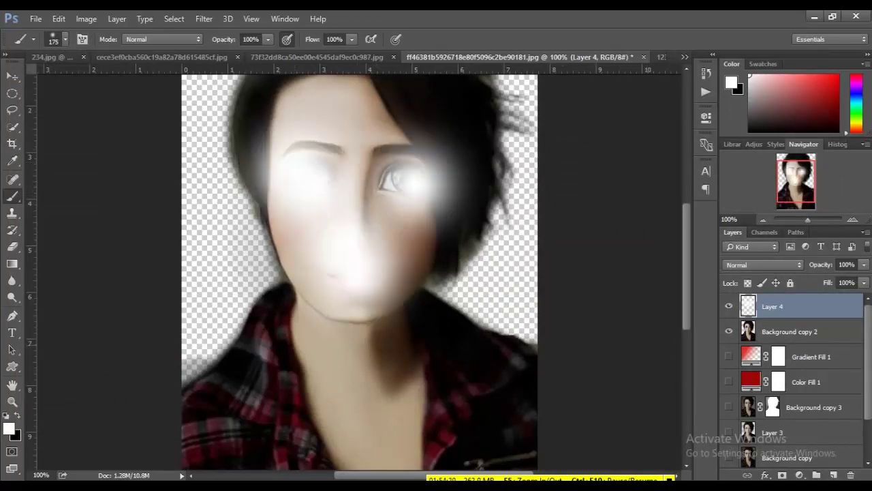
# Step: Blend Layer 4 as Overlay at 25% opacity and 62% fill, comparing before and after
pyautogui.click(763, 265)
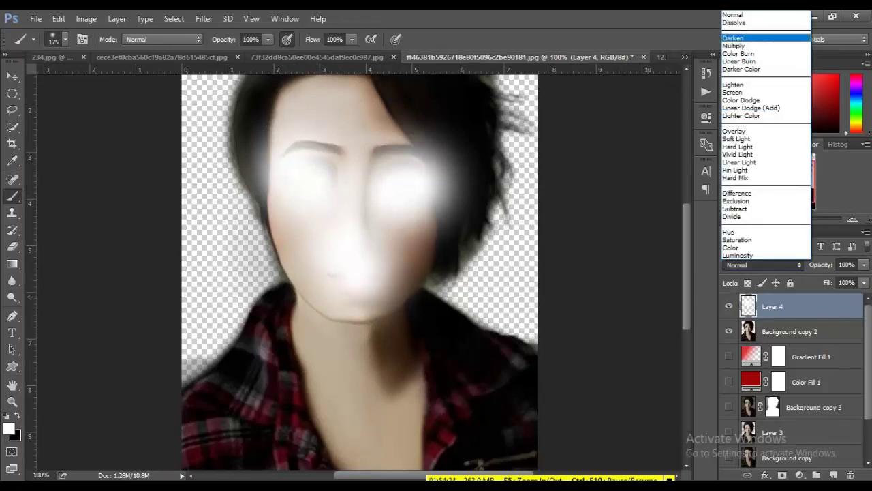
pyautogui.click(750, 43)
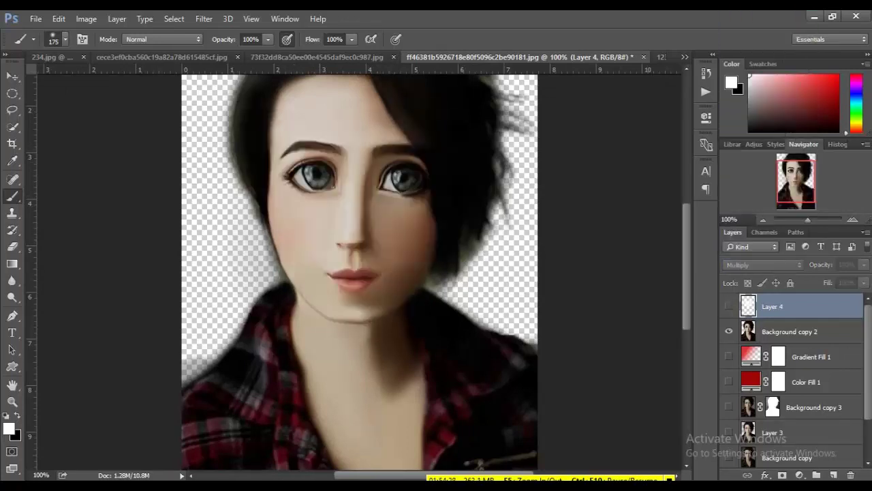
pyautogui.click(764, 265)
pyautogui.click(733, 14)
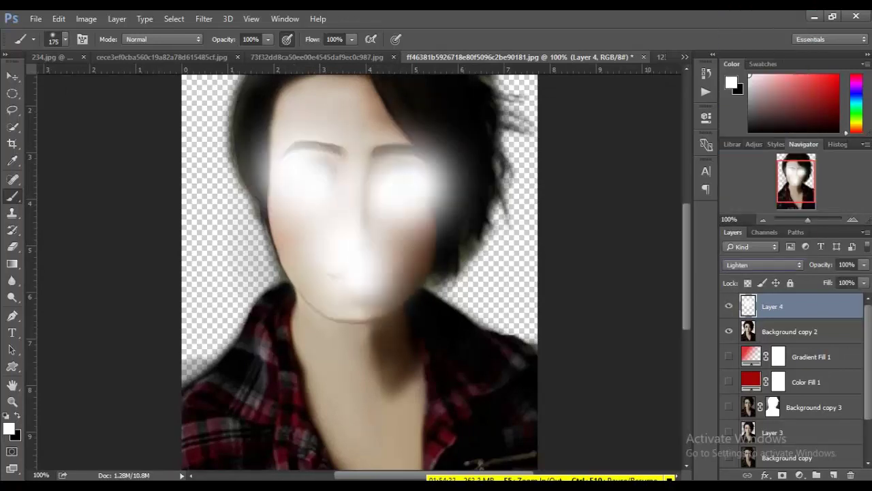
pyautogui.click(763, 265)
pyautogui.click(734, 130)
pyautogui.moveTo(821, 265)
pyautogui.mouseDown()
pyautogui.moveTo(797, 264)
pyautogui.moveTo(814, 282)
pyautogui.mouseUp()
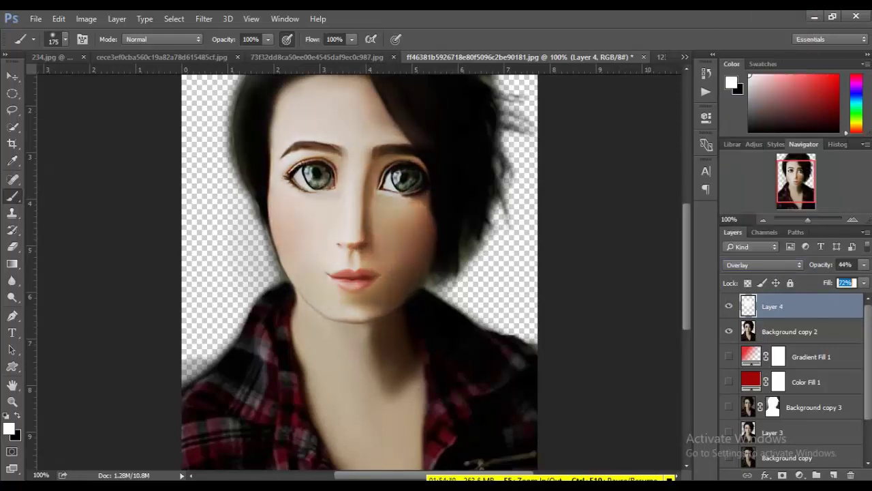
pyautogui.write('62')
pyautogui.press('Return')
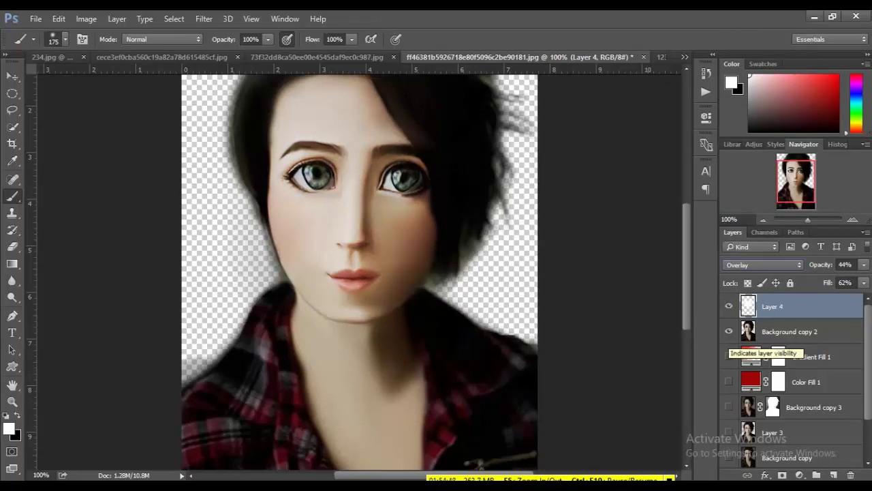
pyautogui.click(729, 306)
pyautogui.click(729, 306)
pyautogui.scroll(3, 360, 271)
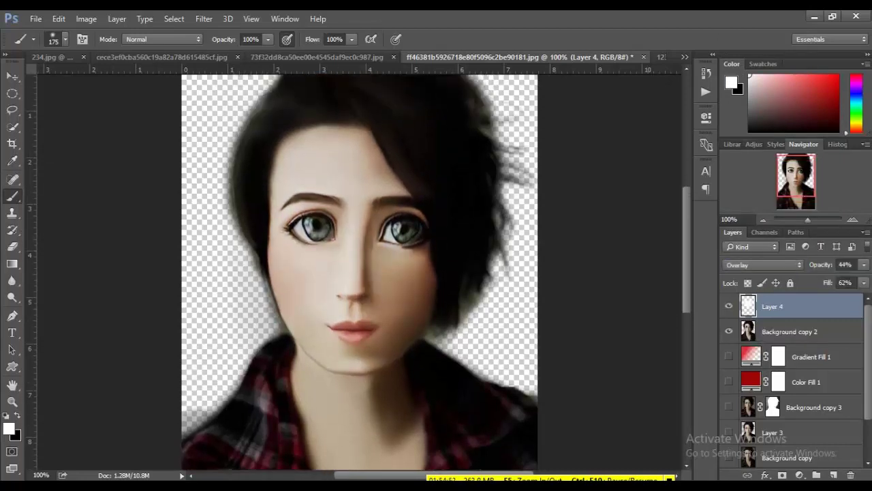
pyautogui.moveTo(822, 265); pyautogui.dragTo(808, 265)
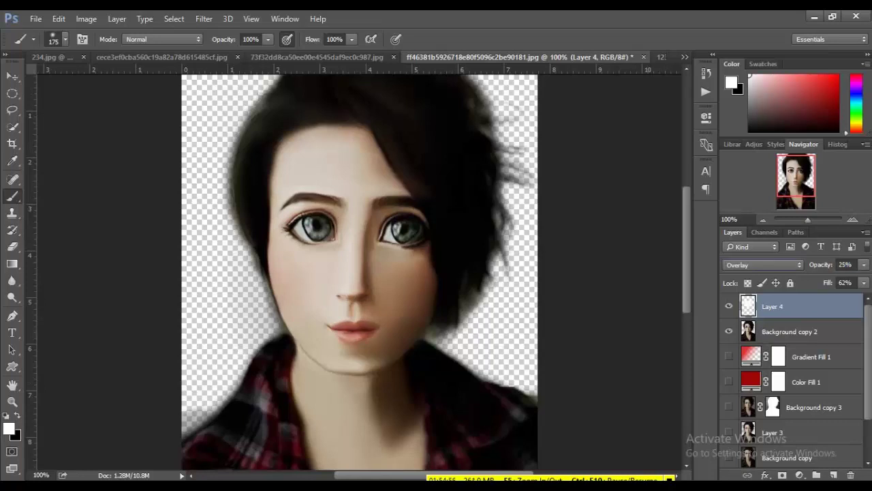
pyautogui.rightClick(12, 195)
pyautogui.click(68, 234)
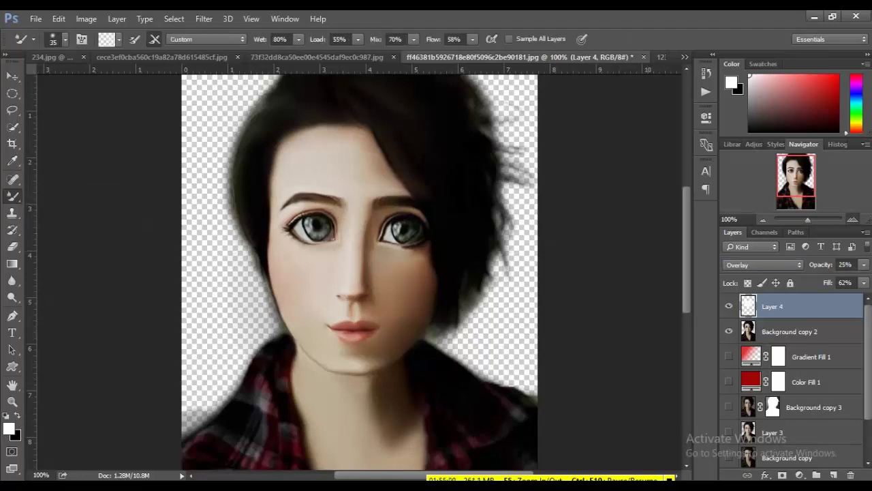
# Step: Blend skin around the lips on Background copy 2 with a size-9 Mixer Brush
pyautogui.click(853, 218)
pyautogui.click(853, 219)
pyautogui.scroll(-5, 360, 271)
pyautogui.scroll(-2, 360, 271)
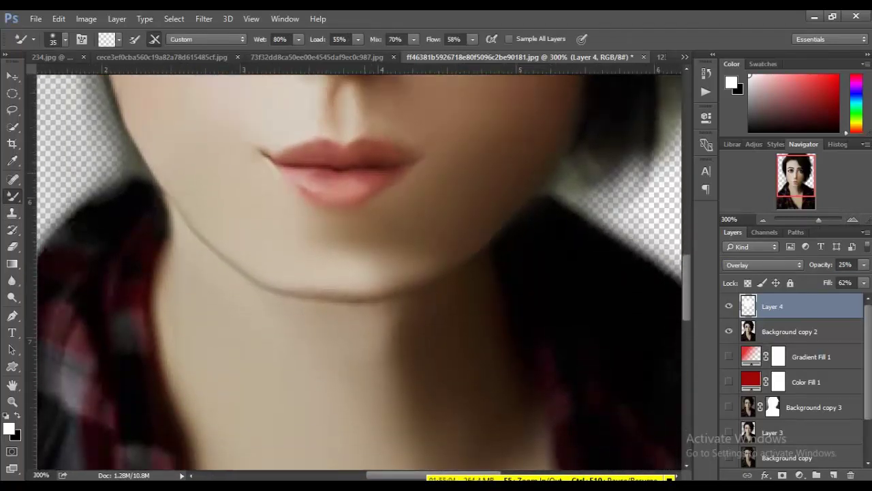
pyautogui.scroll(2, 360, 272)
pyautogui.scroll(1, 360, 271)
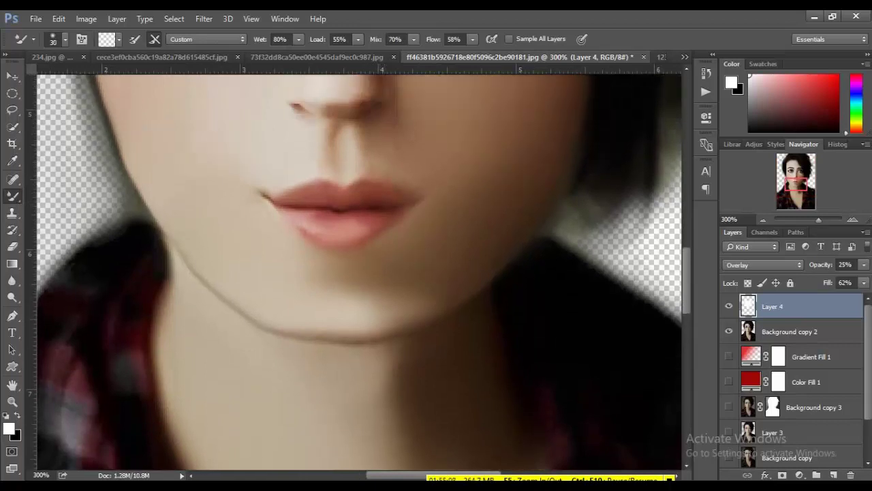
pyautogui.press('[')
pyautogui.hotkey('alt', '[')
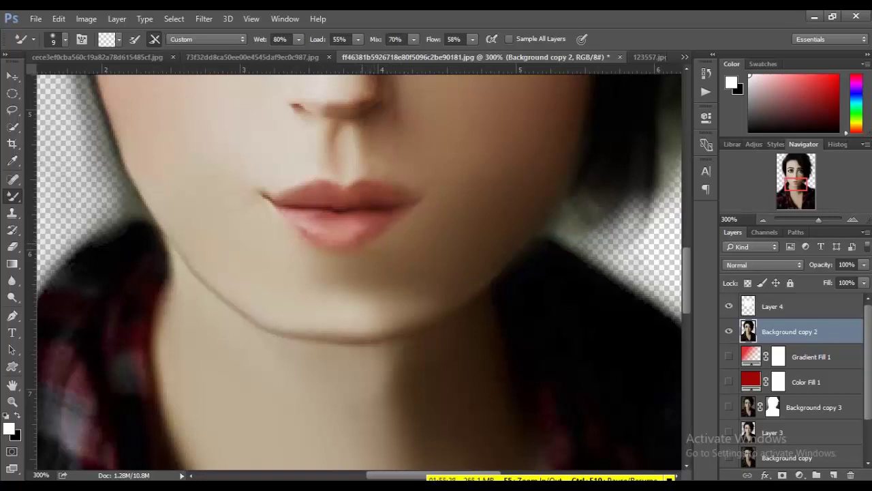
pyautogui.scroll(2, 358, 272)
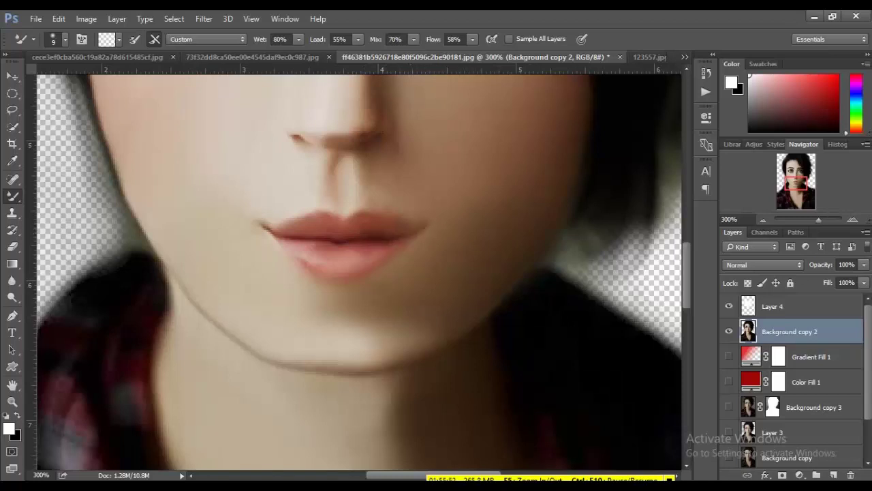
# Step: Zoom in to smooth the lips and chin, then return to the regular Brush tool
pyautogui.hotkey('ctrl', '1')
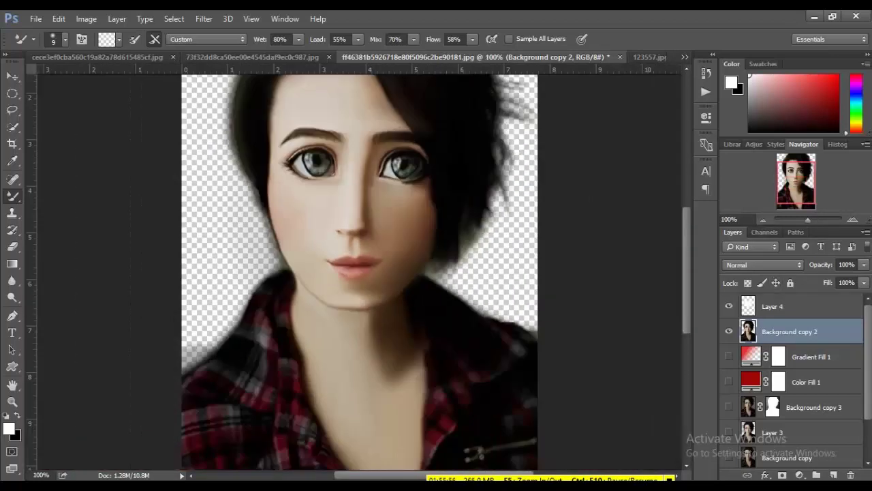
pyautogui.hotkey('ctrl', '+')
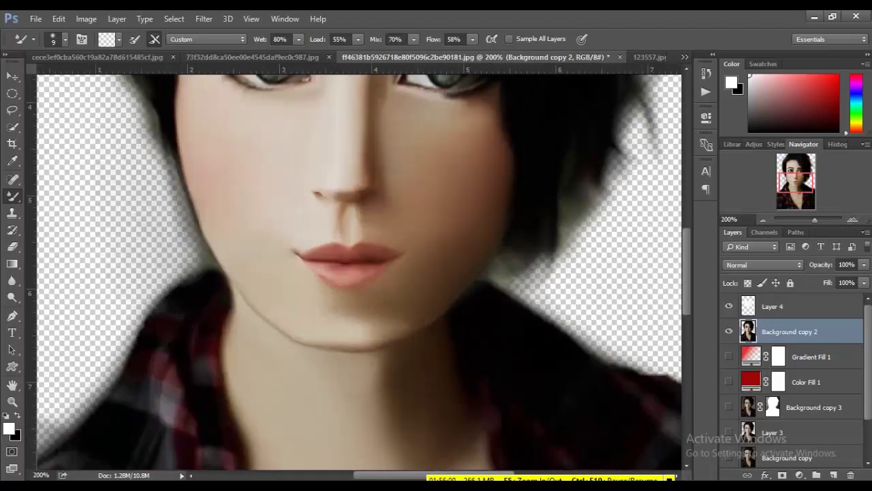
pyautogui.scroll(-3, 359, 272)
pyautogui.rightClick(12, 196)
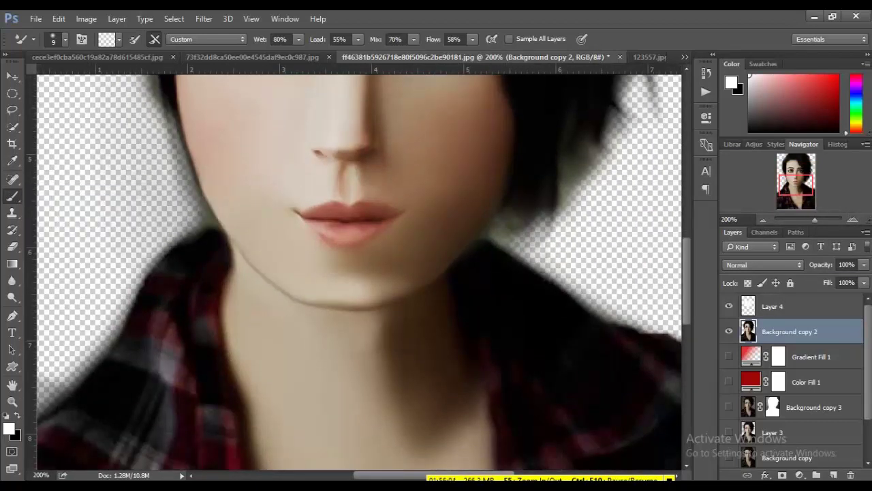
pyautogui.click(62, 194)
pyautogui.click(784, 306)
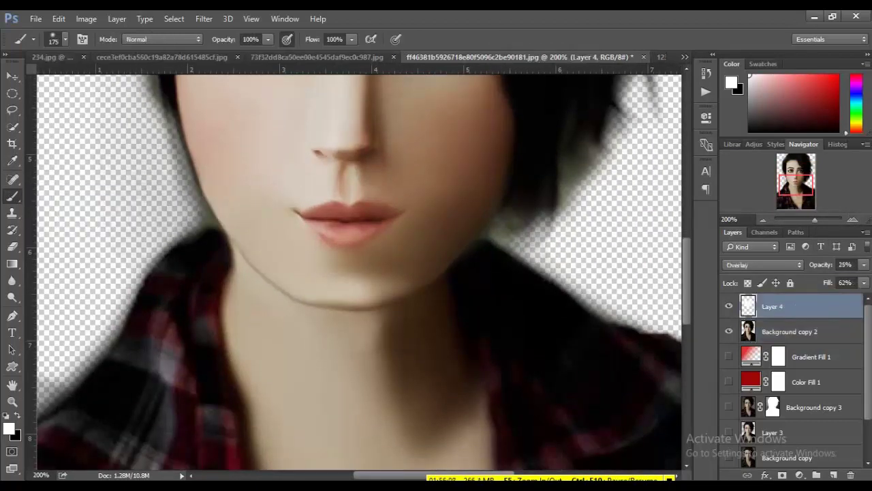
# Step: Sample a dark brown from the face and shade around the lips and chin on Layer 4
pyautogui.press('x')
pyautogui.press('i')
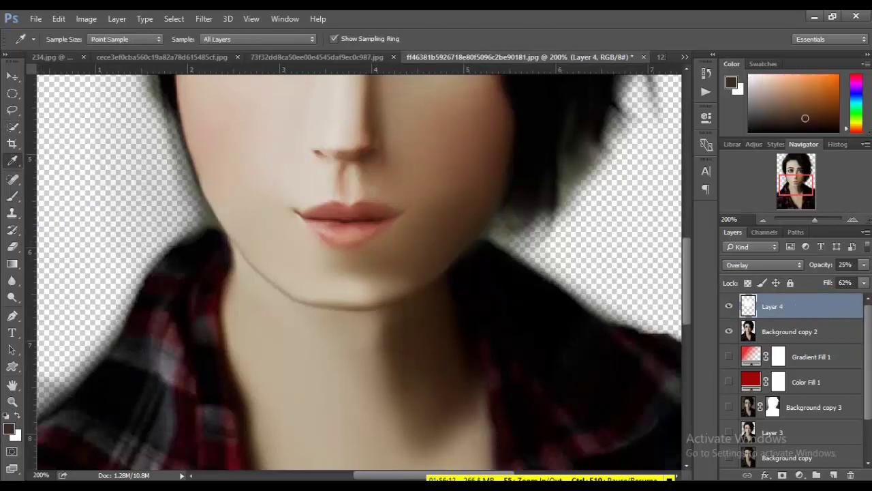
pyautogui.press('b')
pyautogui.moveTo(341, 171); pyautogui.dragTo(436, 287)
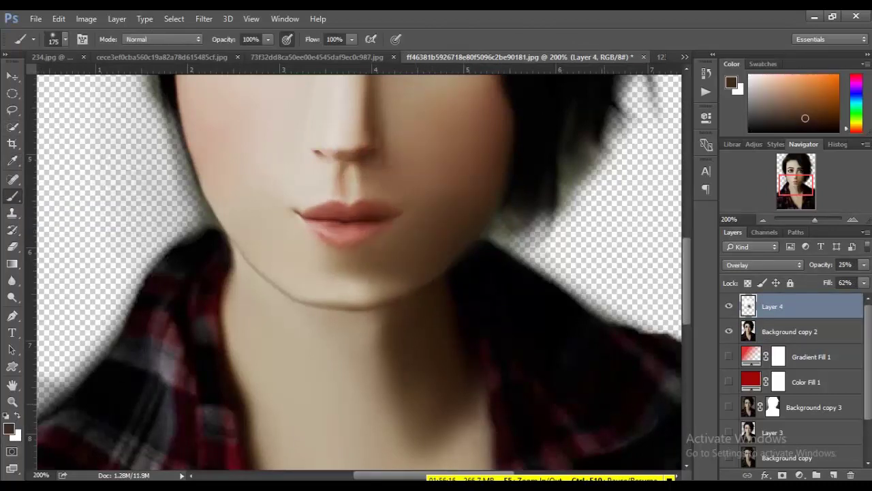
# Step: Switch to the Mixer Brush at size 20 and make Background copy 2 the working layer
pyautogui.rightClick(12, 195)
pyautogui.click(75, 228)
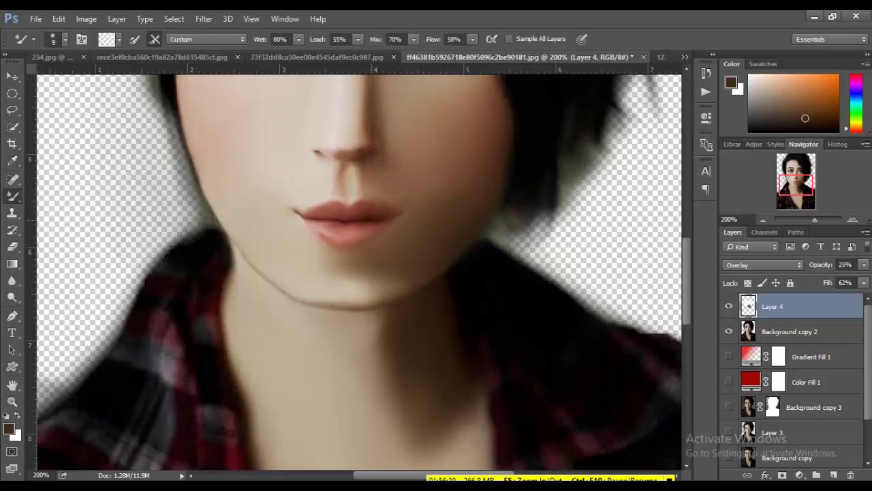
pyautogui.press(']')
pyautogui.press(']')
pyautogui.press(']')
pyautogui.press(']')
pyautogui.press('[')
pyautogui.press('[')
pyautogui.press('[')
pyautogui.press('[')
pyautogui.hotkey('alt', '[')
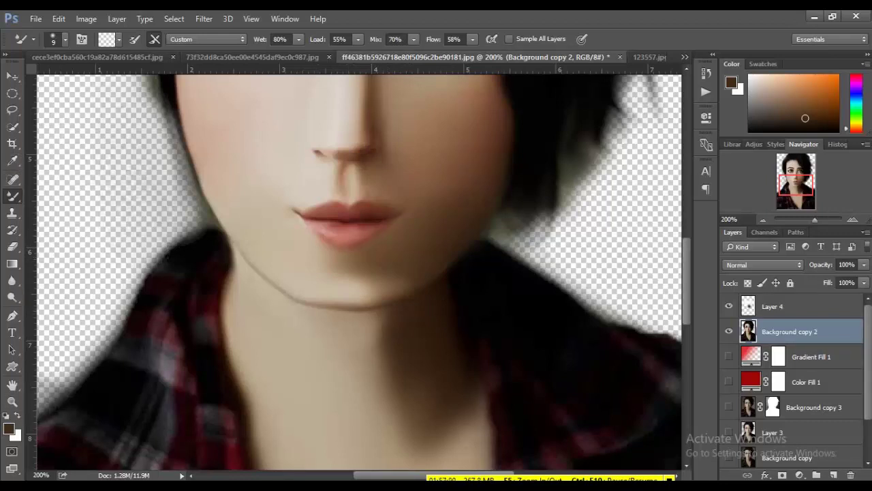
# Step: Choose a light peach foreground colour and return to the regular painting brush
pyautogui.click(8, 428)
pyautogui.click(532, 136)
pyautogui.click(787, 129)
pyautogui.rightClick(12, 195)
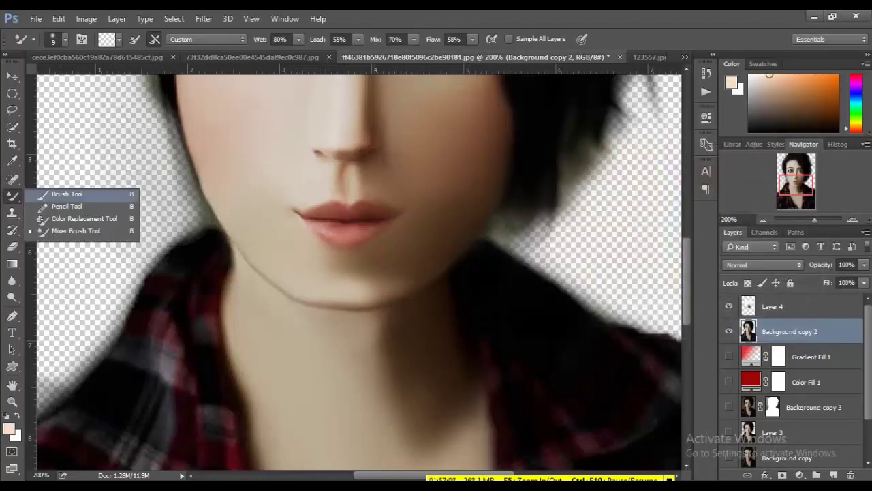
pyautogui.click(68, 192)
# Step: Try a small peach highlight stroke at the right lip corner, then undo it
pyautogui.press('[')
pyautogui.press('[')
pyautogui.press('[')
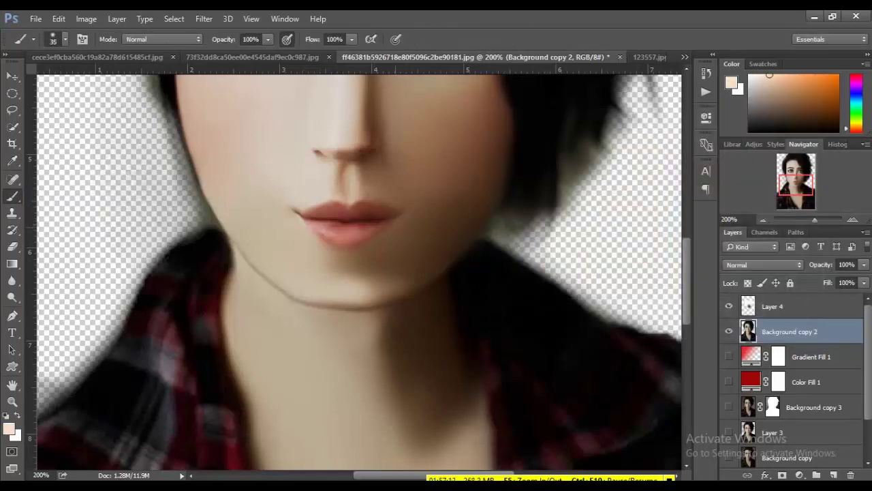
pyautogui.press('[')
pyautogui.press('[')
pyautogui.press('[')
pyautogui.moveTo(387, 230); pyautogui.dragTo(395, 225)
pyautogui.hotkey('ctrl', 'z')
# Step: Set brush opacity to 11% and flow to 12%, and switch to the Mixer Brush
pyautogui.hotkey('shift', '0')
pyautogui.hotkey('shift', '1')
pyautogui.press('2')
pyautogui.press('1')
pyautogui.press('0')
pyautogui.press('1')
pyautogui.press('1')
pyautogui.press('1')
pyautogui.hotkey('shift', '1')
pyautogui.hotkey('shift', '2')
pyautogui.rightClick(12, 195)
pyautogui.click(75, 232)
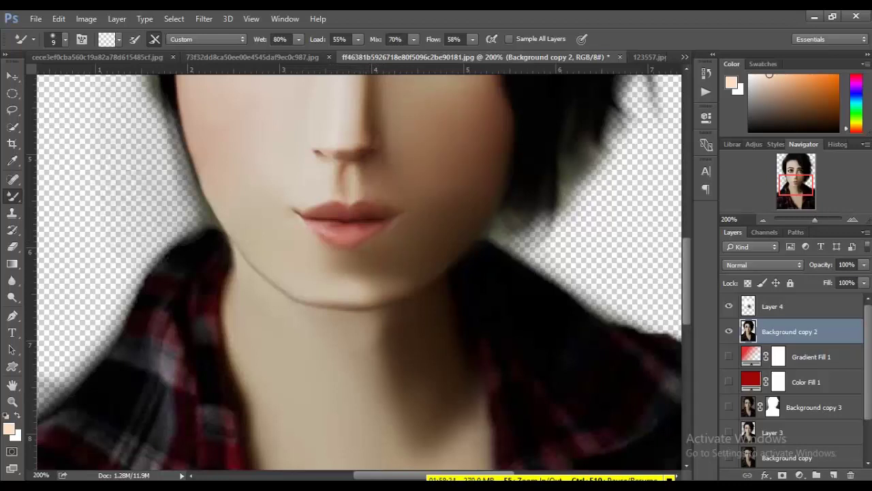
pyautogui.hotkey('ctrl', '-')
pyautogui.hotkey('ctrl', '-')
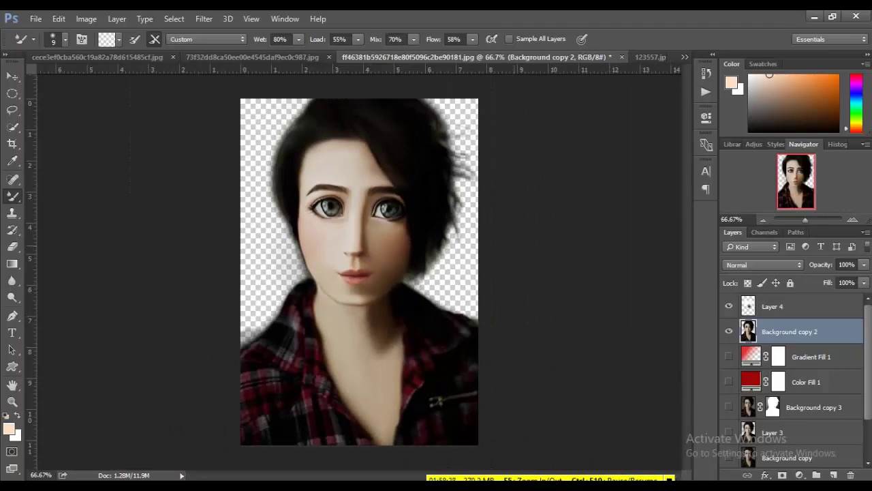
# Step: In Liquify, zoom in on the chin and use Forward Warp to push the right lip corner slightly inward
pyautogui.click(174, 18)
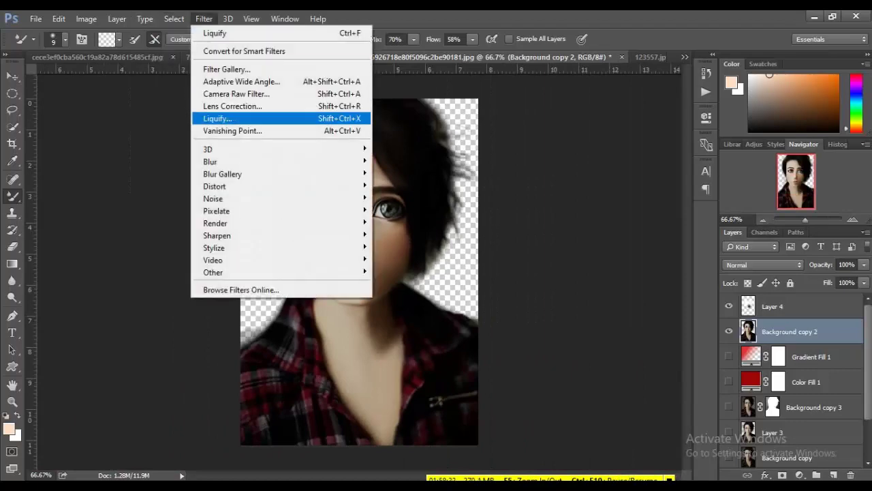
pyautogui.click(204, 117)
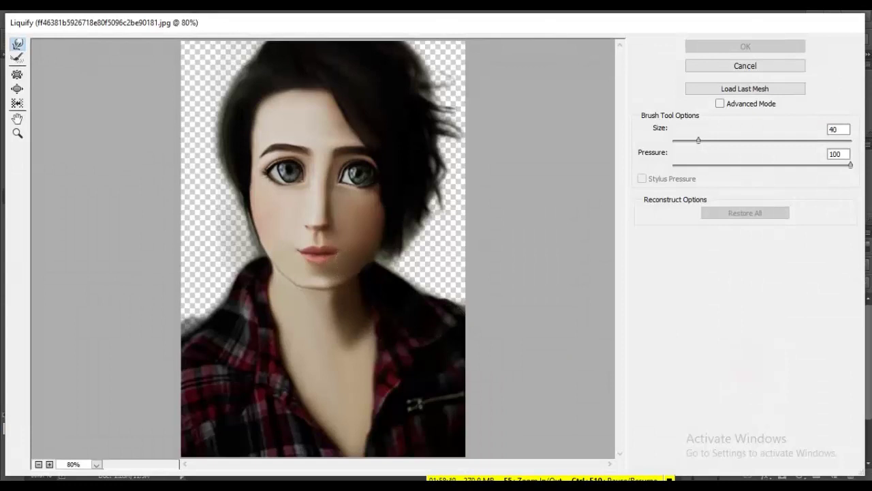
pyautogui.hotkey('ctrl', '+')
pyautogui.click(317, 354)
pyautogui.press('w')
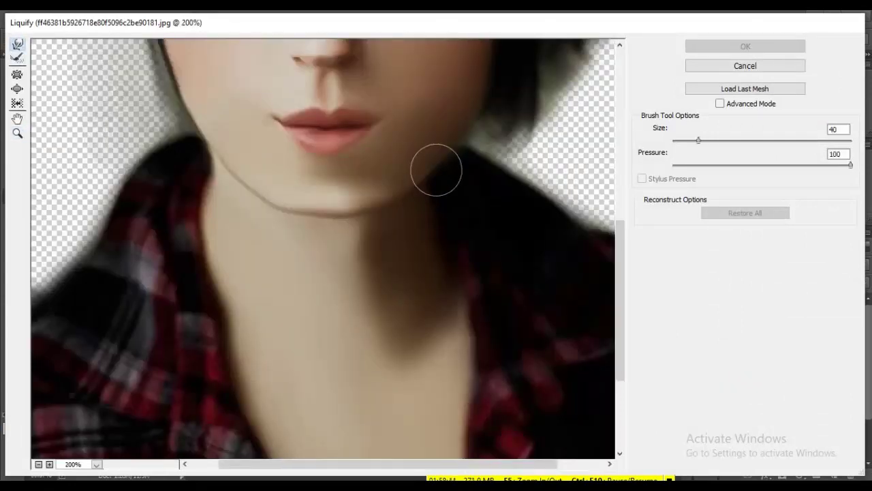
pyautogui.moveTo(377, 143); pyautogui.dragTo(370, 150)
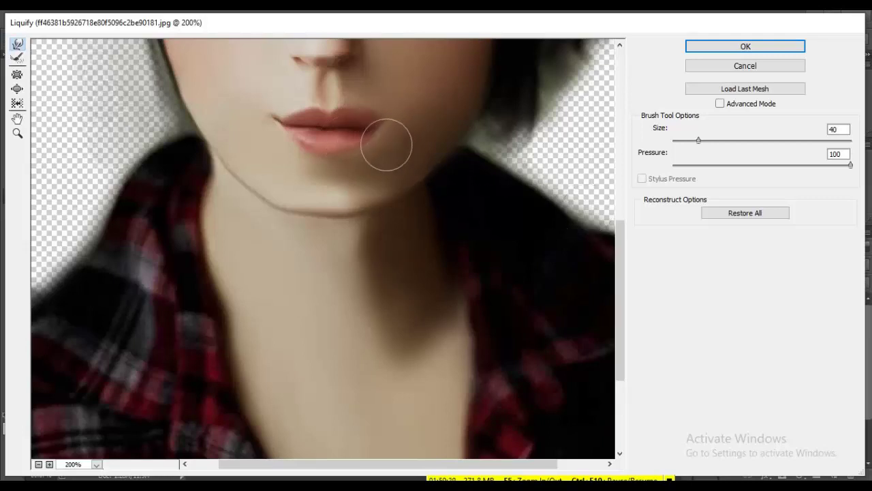
pyautogui.moveTo(405, 133); pyautogui.dragTo(370, 149)
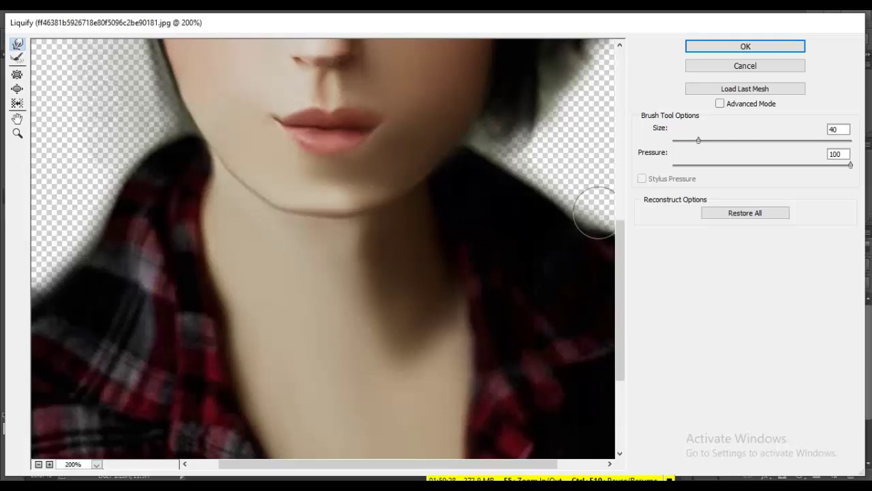
pyautogui.press('alt')
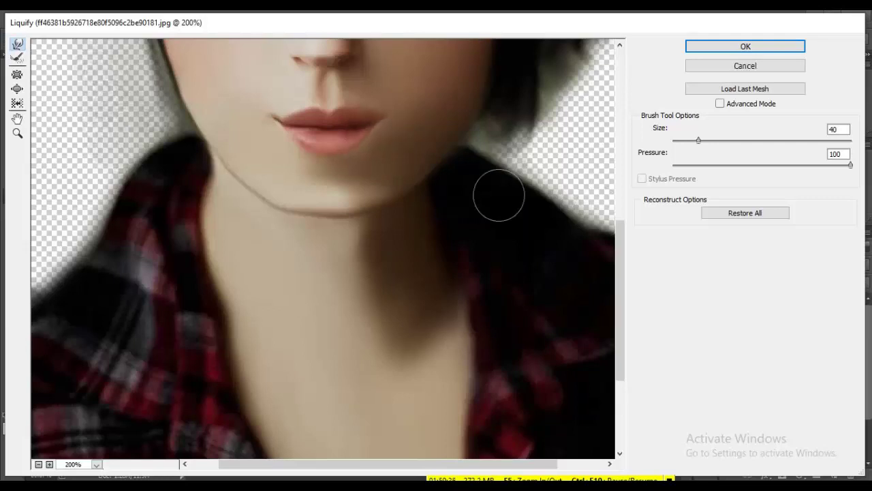
# Step: Puff out the right corner of the lower lip with Bloat and refine it with Pucker
pyautogui.press('s')
pyautogui.press('w')
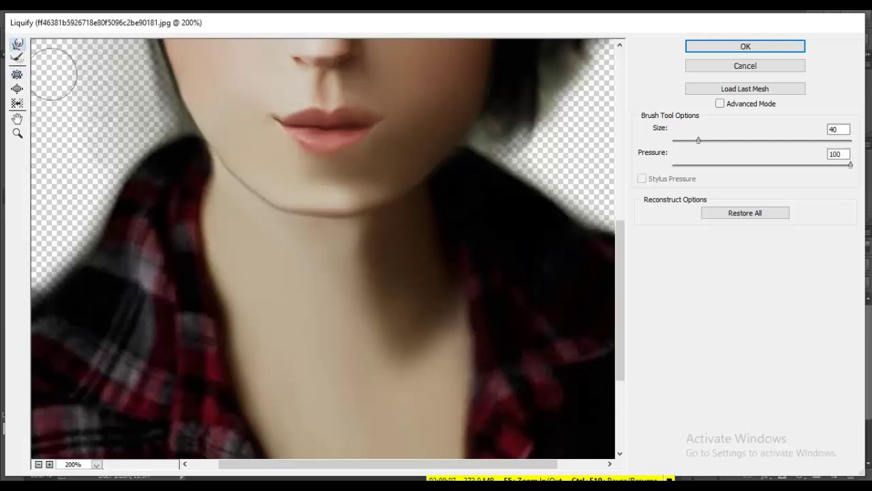
pyautogui.press('b')
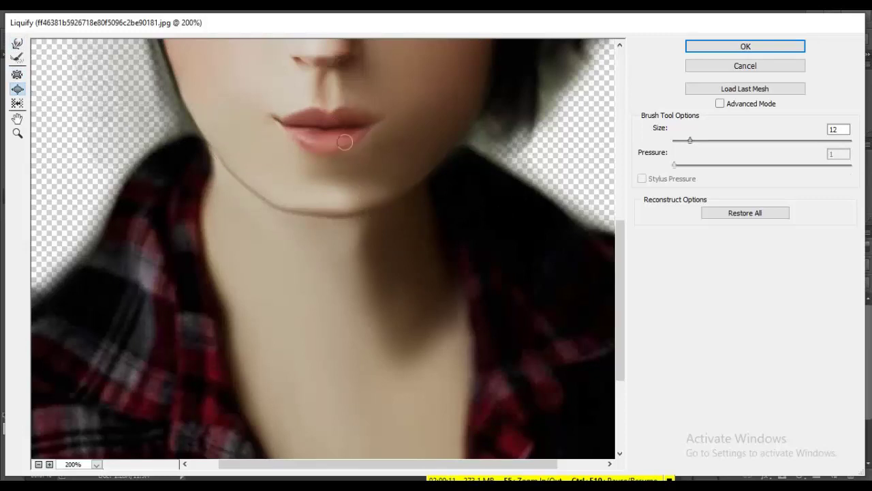
pyautogui.keyDown('alt'); pyautogui.click(363, 140); pyautogui.keyUp('alt')
pyautogui.press('w')
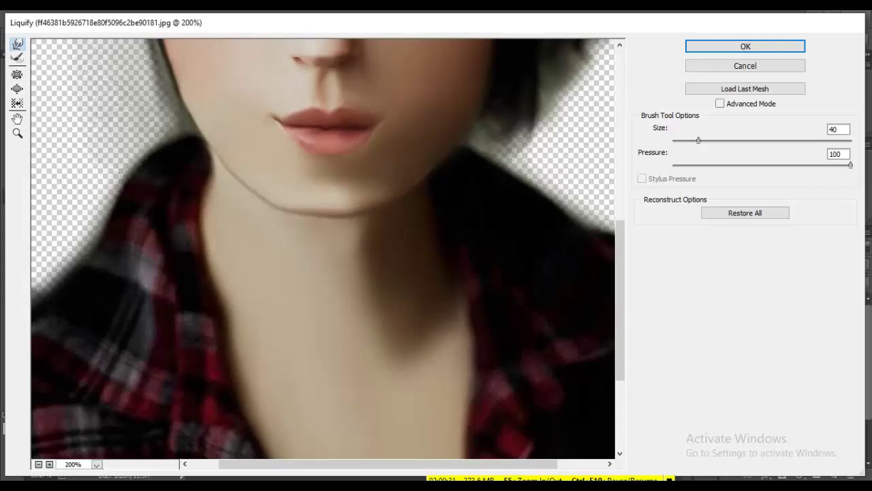
pyautogui.press('b')
pyautogui.press('s')
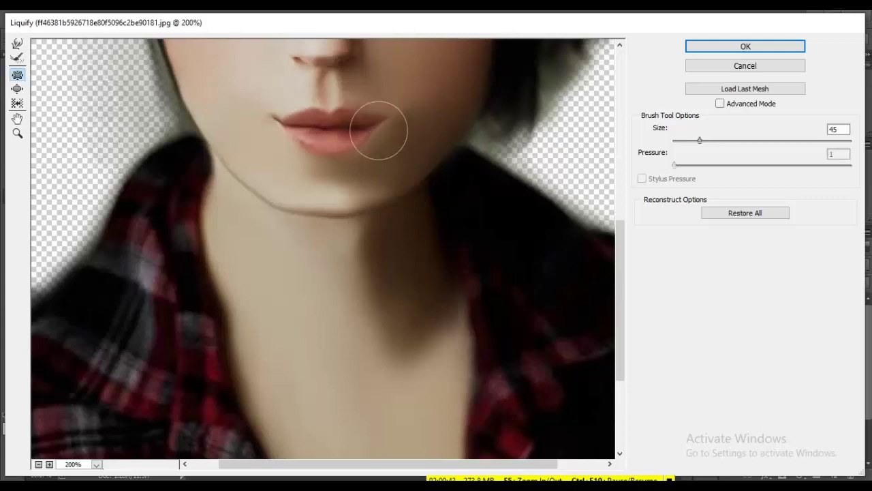
pyautogui.keyDown('alt'); pyautogui.click(388, 143); pyautogui.keyUp('alt')
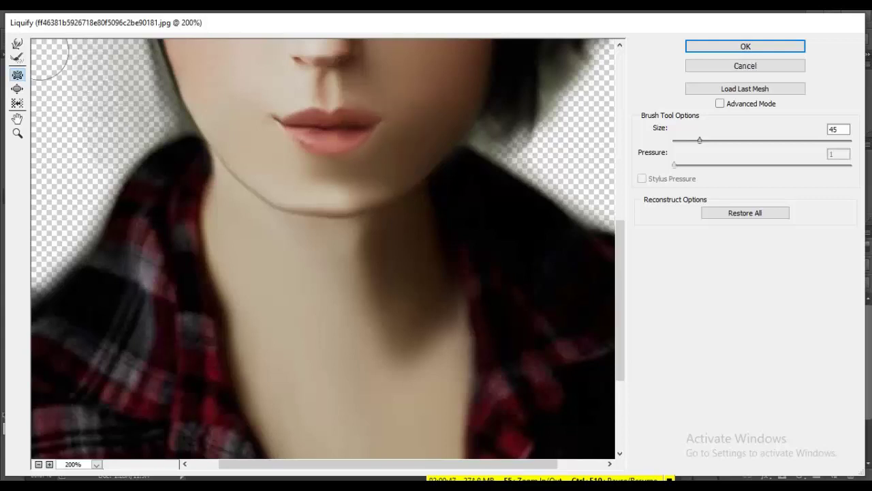
pyautogui.press('b')
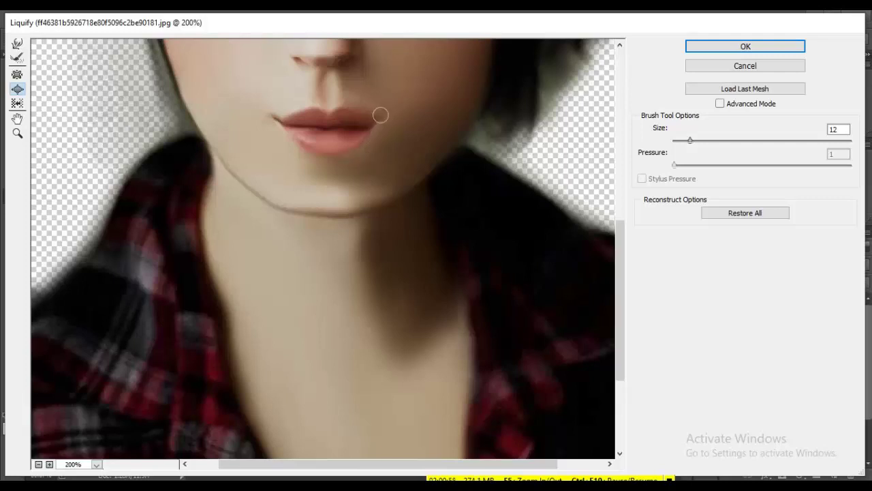
pyautogui.press('alt')
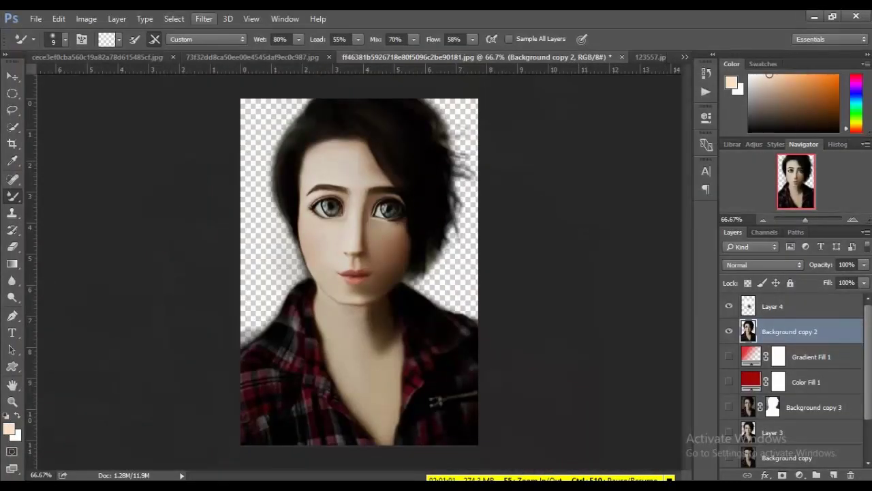
# Step: Reopen Liquify with a small Push Left brush and zoom in closely on the lips and chin
pyautogui.click(204, 18)
pyautogui.click(231, 117)
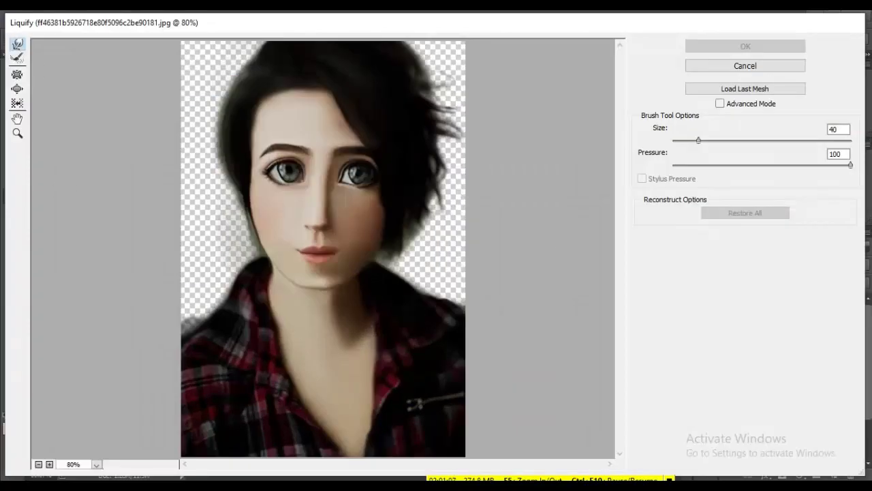
pyautogui.click(17, 57)
pyautogui.click(17, 103)
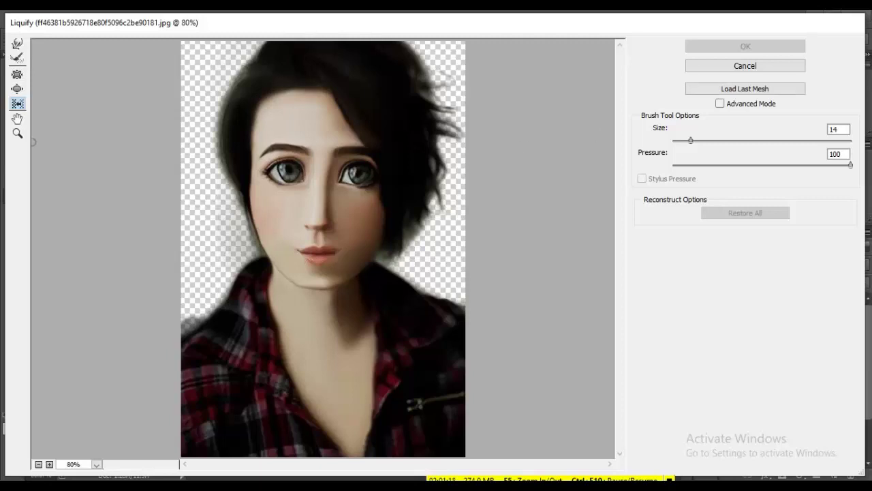
pyautogui.click(18, 134)
pyautogui.click(327, 266)
pyautogui.click(385, 334)
# Step: Push the skin sideways and warp the right lip corner wider and fuller, then apply Liquify
pyautogui.click(17, 103)
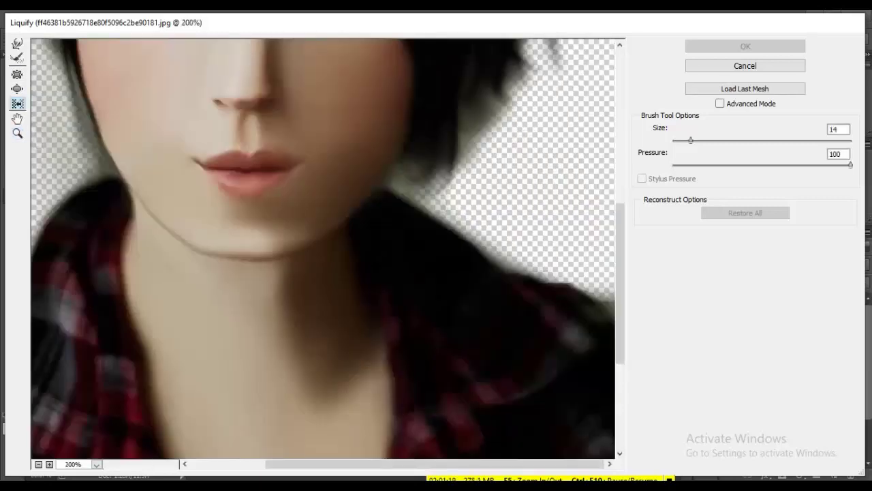
pyautogui.click(290, 179)
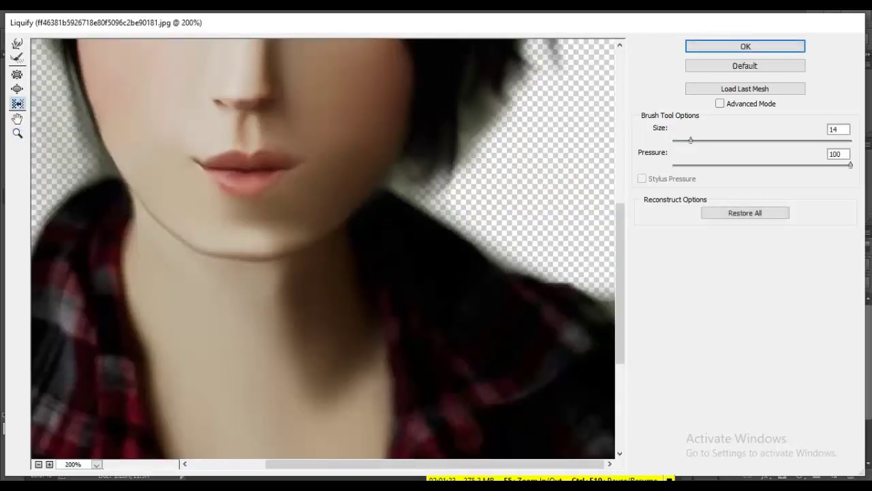
pyautogui.click(17, 43)
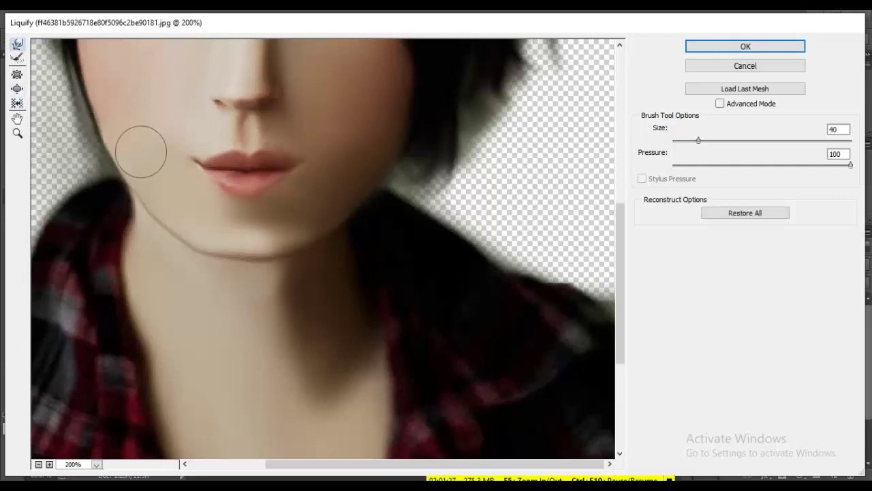
pyautogui.moveTo(294, 182); pyautogui.dragTo(302, 184)
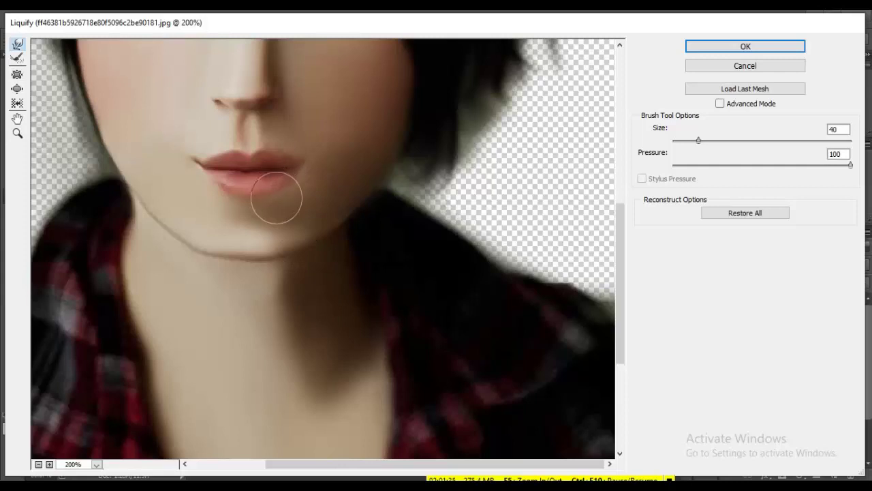
pyautogui.press('alt')
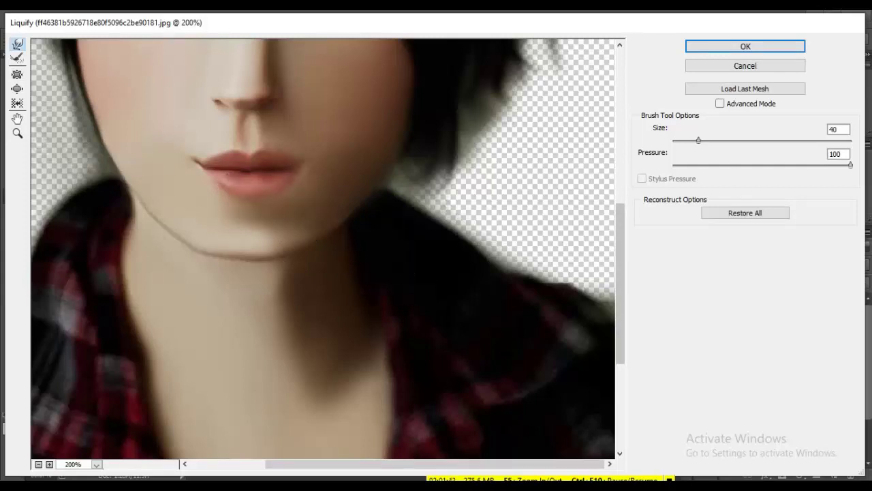
pyautogui.press('Return')
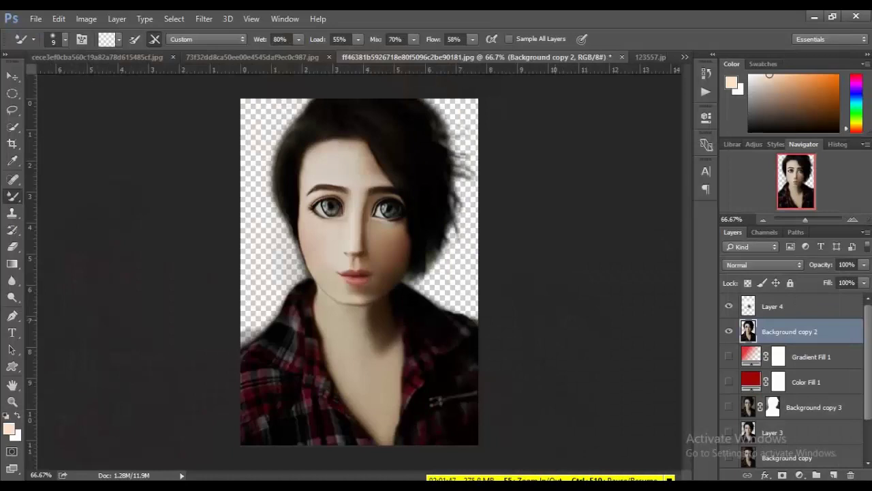
# Step: Dab soft shading on the chin, then clone skin over the right side of the lower lip
pyautogui.hotkey('ctrl', '+')
pyautogui.hotkey('ctrl', '+')
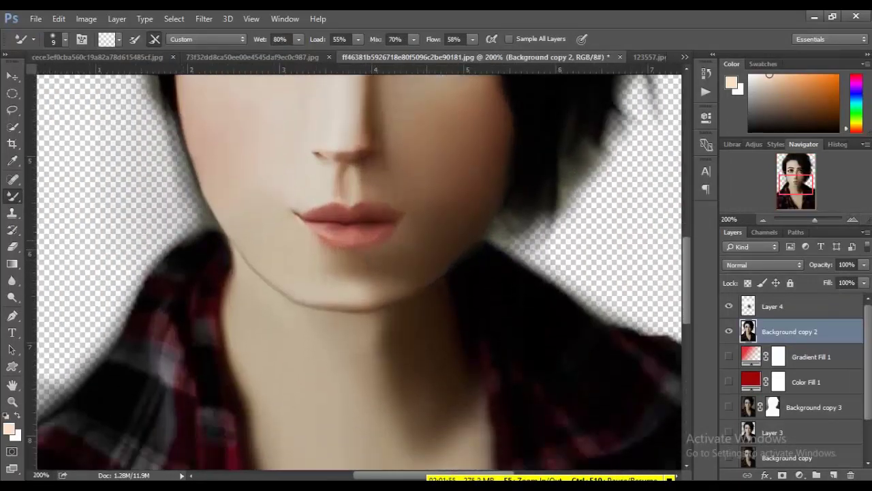
pyautogui.press(']')
pyautogui.press(']')
pyautogui.press(']')
pyautogui.click(359, 270)
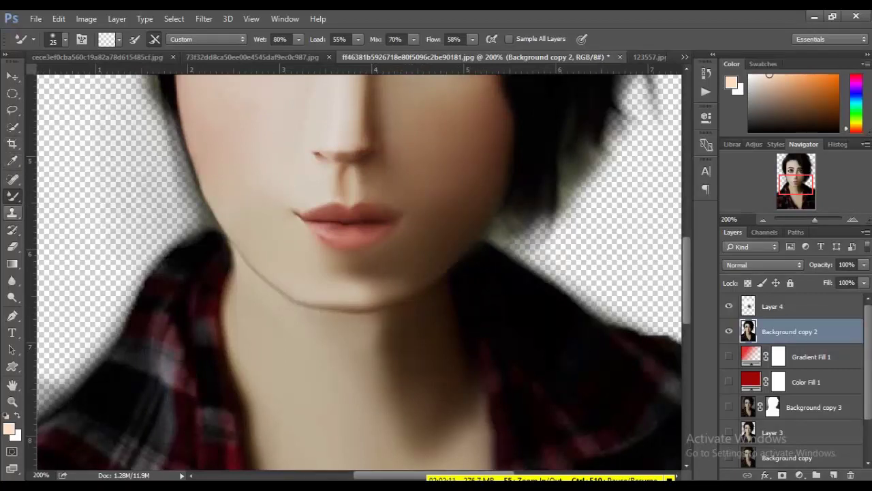
pyautogui.click(12, 213)
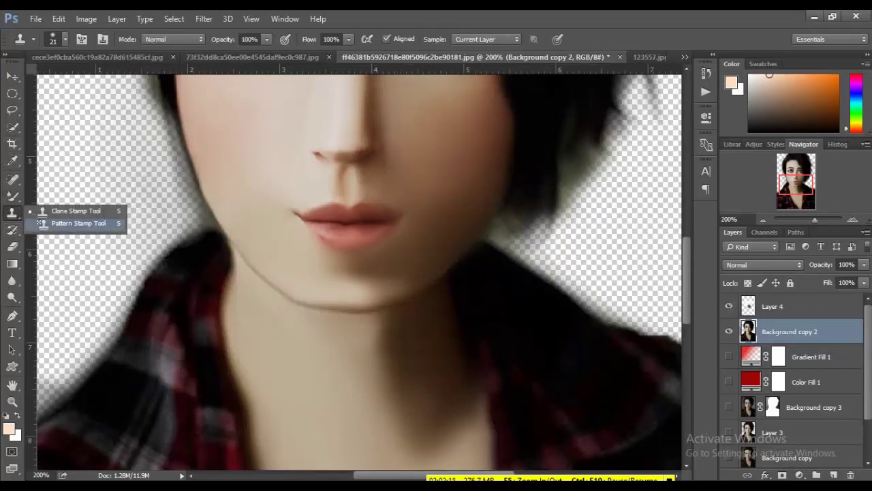
pyautogui.click(75, 211)
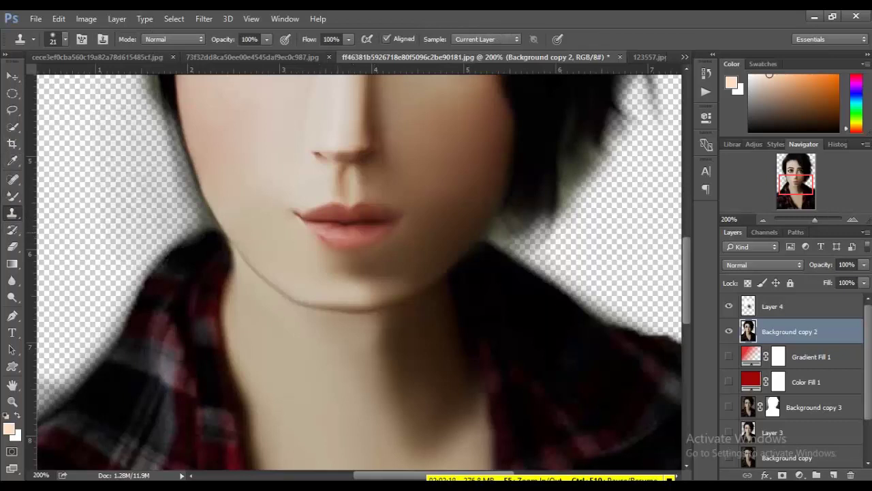
pyautogui.moveTo(367, 232); pyautogui.dragTo(386, 233)
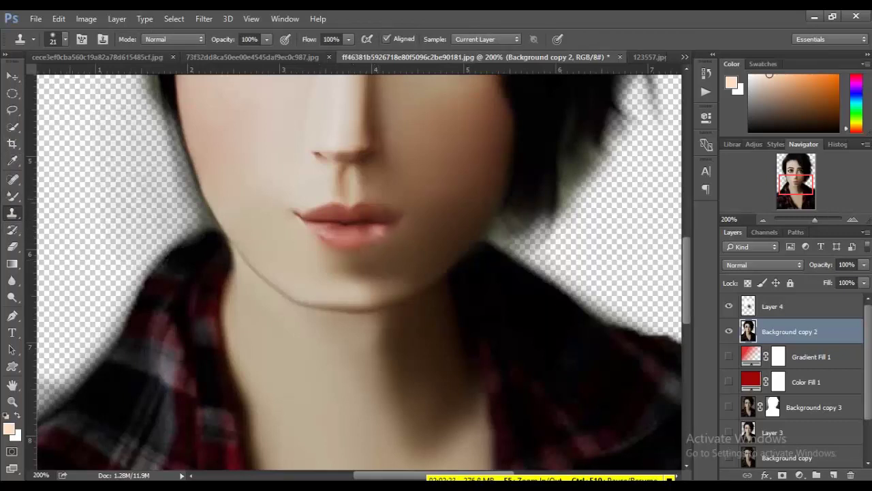
# Step: Switch to the Mixer Brush at size 8 and zoom out to check the portrait
pyautogui.click(12, 195)
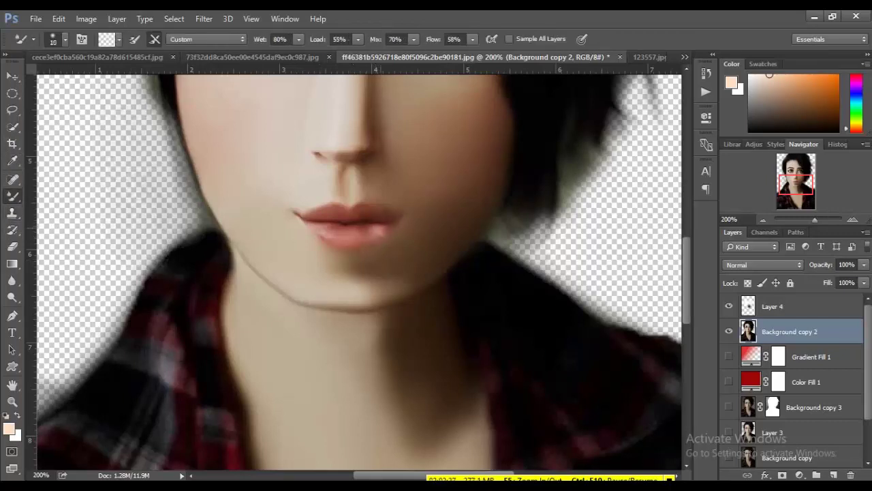
pyautogui.press('[')
pyautogui.press('[')
pyautogui.hotkey('ctrl', '-')
pyautogui.hotkey('ctrl', '-')
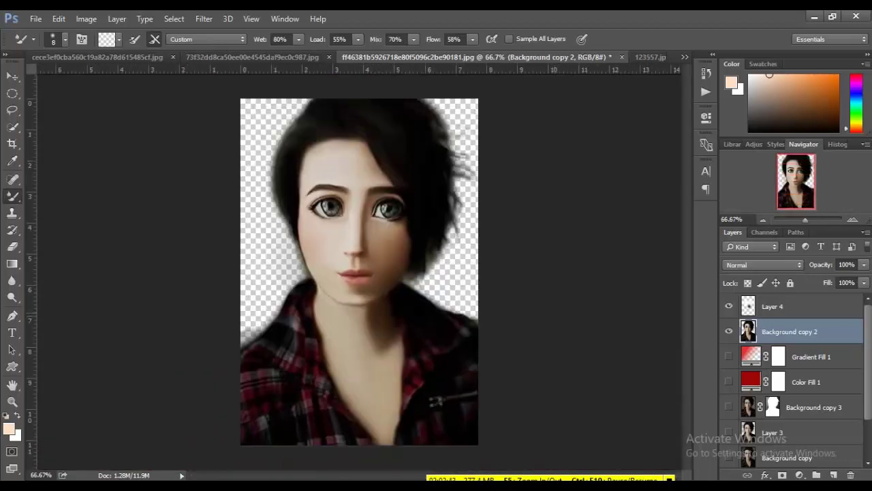
pyautogui.hotkey('ctrl', '+')
pyautogui.hotkey('ctrl', '+')
pyautogui.hotkey('ctrl', '+')
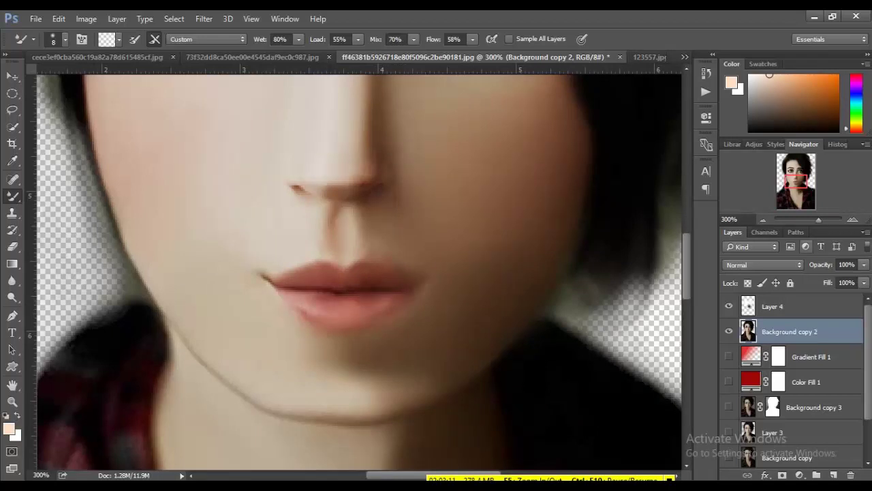
# Step: Toggle Layer 4's visibility to compare, then lower its Fill from 62% to 55%
pyautogui.click(763, 219)
pyautogui.click(763, 220)
pyautogui.click(763, 220)
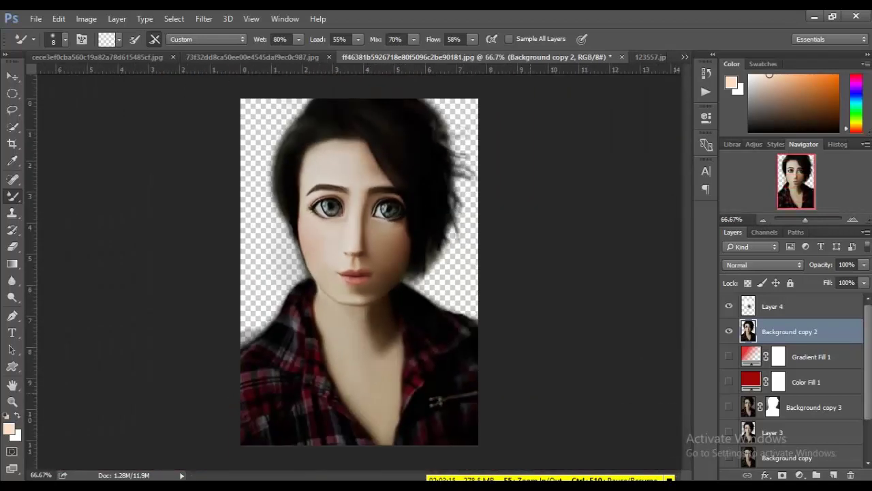
pyautogui.keyDown('alt'); pyautogui.click(729, 306); pyautogui.keyUp('alt')
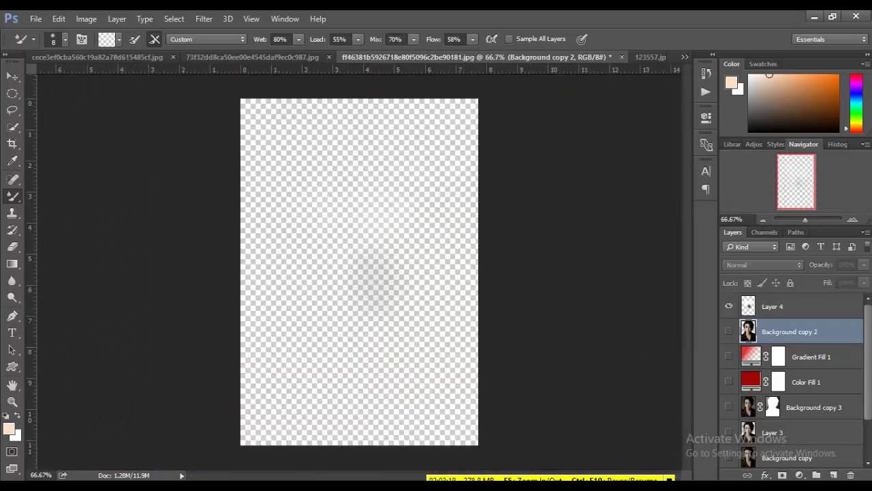
pyautogui.keyDown('alt'); pyautogui.click(729, 306); pyautogui.keyUp('alt')
pyautogui.click(729, 306)
pyautogui.click(729, 306)
pyautogui.click(729, 306)
pyautogui.click(729, 306)
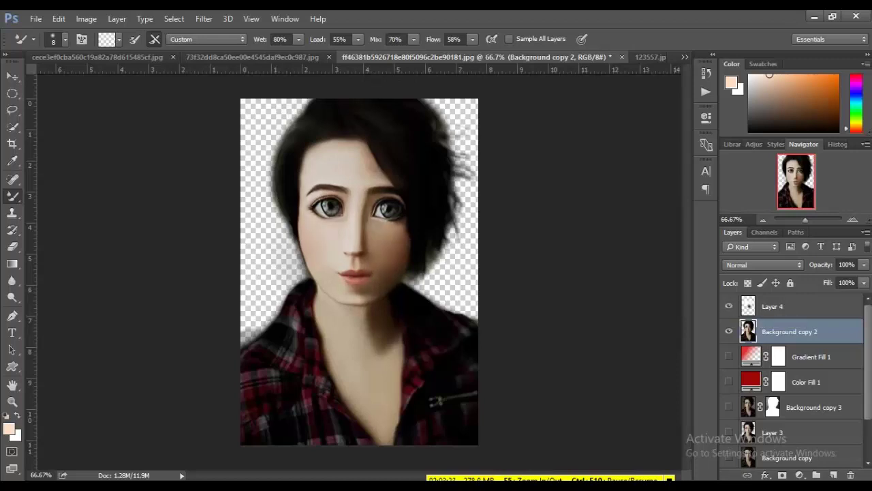
pyautogui.click(805, 306)
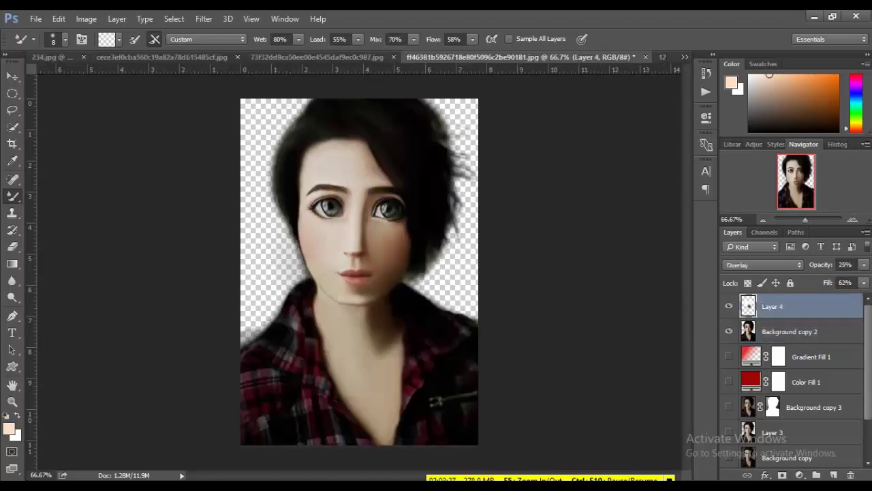
pyautogui.moveTo(827, 282); pyautogui.dragTo(818, 282)
# Step: Select the portrait layer and open it in Liquify, fitting the whole face in the preview
pyautogui.click(789, 331)
pyautogui.click(204, 19)
pyautogui.click(263, 119)
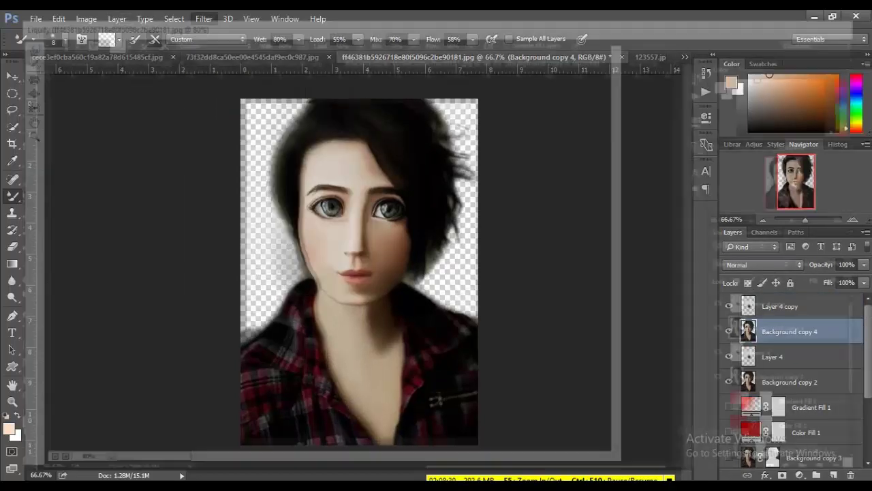
pyautogui.press('z')
pyautogui.hotkey('ctrl', '+')
pyautogui.hotkey('ctrl', '+')
pyautogui.scroll(3, 326, 249)
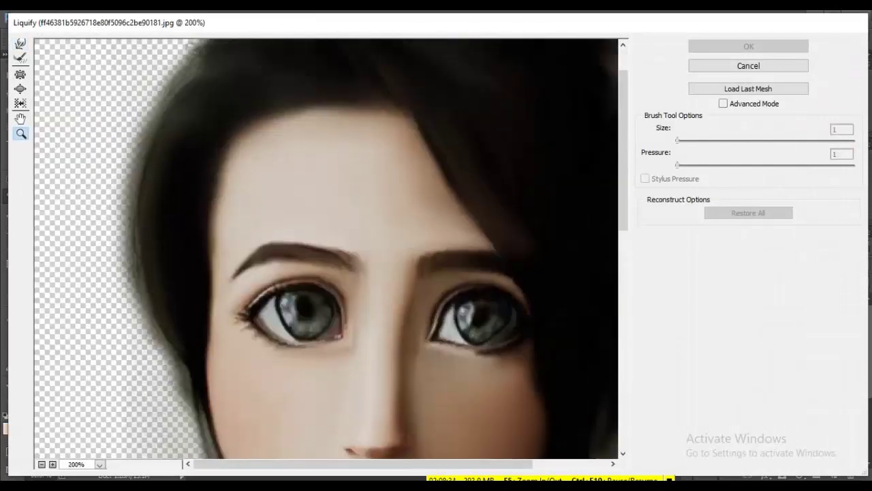
pyautogui.scroll(2, 325, 249)
pyautogui.hotkey('ctrl', '-')
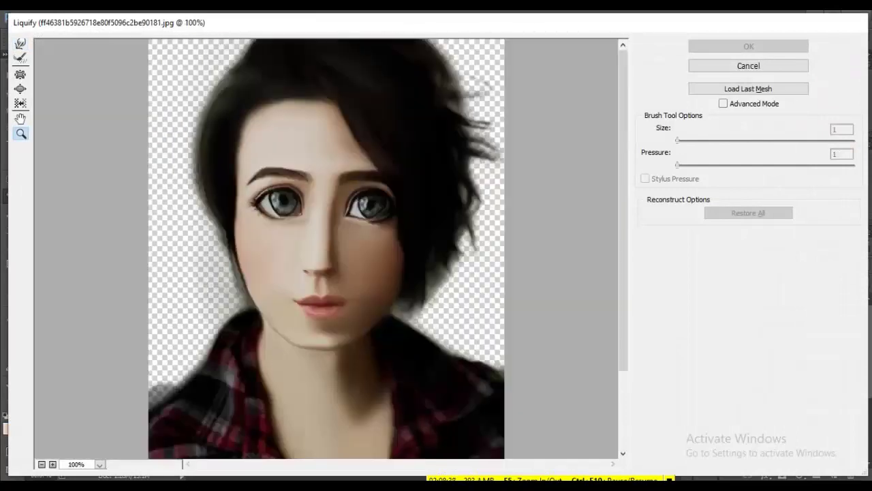
# Step: Try a broad Forward Warp stroke at size 400 on the face, then discard it and exit Liquify
pyautogui.click(21, 43)
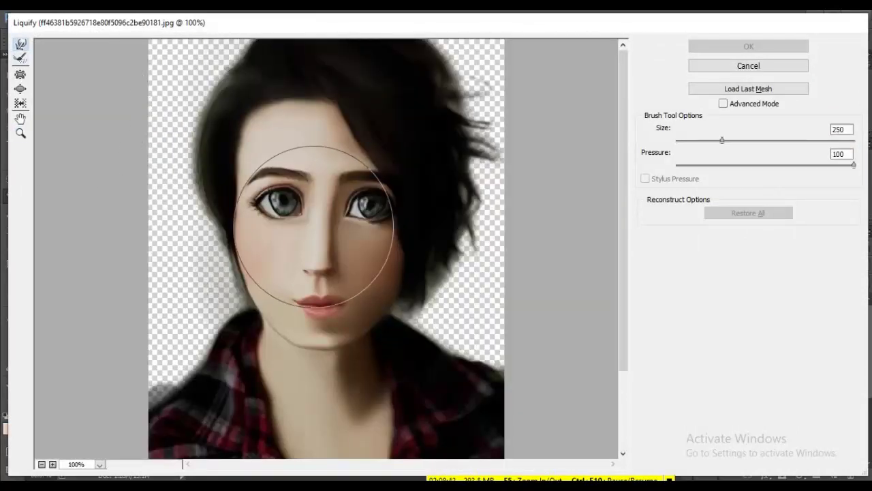
pyautogui.press(']')
pyautogui.press(']')
pyautogui.press(']')
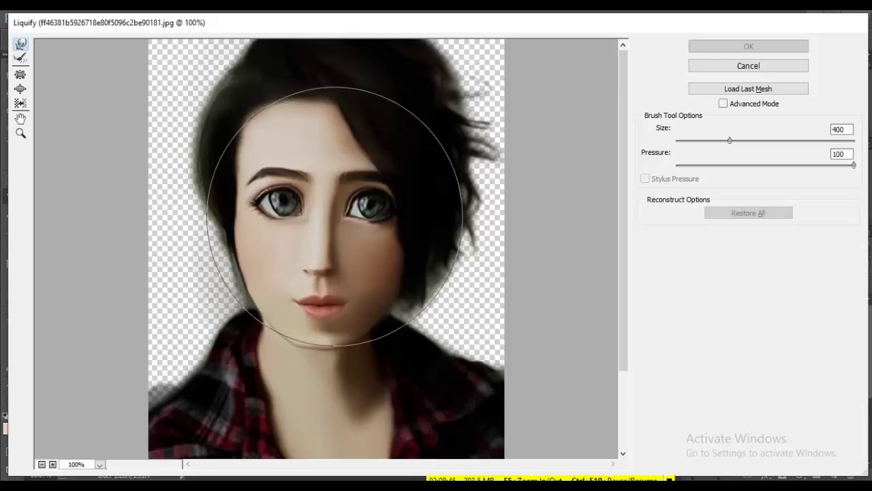
pyautogui.moveTo(335, 216); pyautogui.dragTo(317, 219)
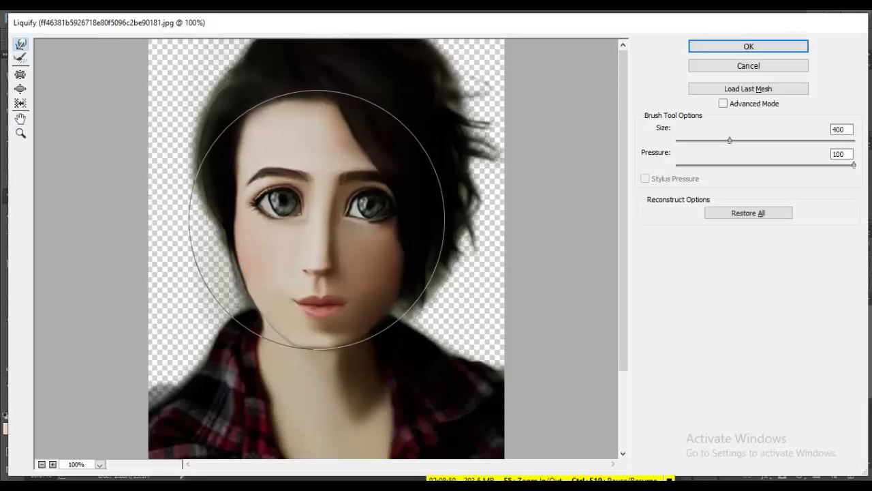
pyautogui.press('alt')
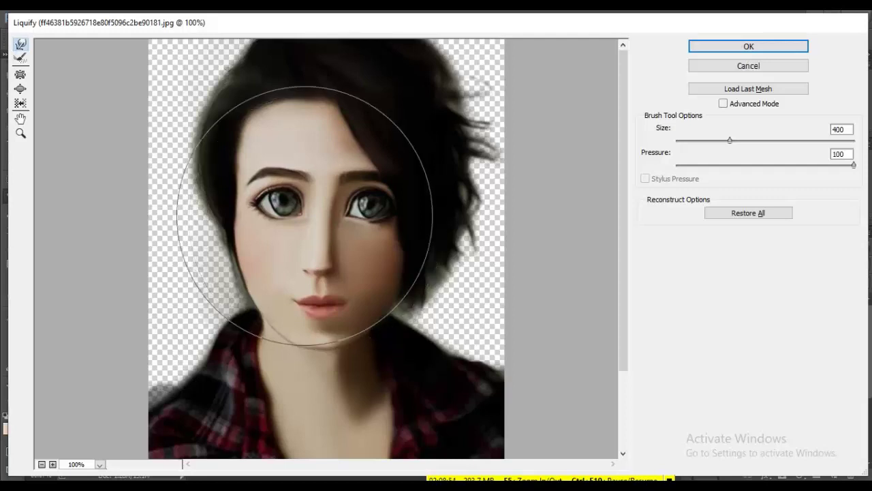
pyautogui.press('alt')
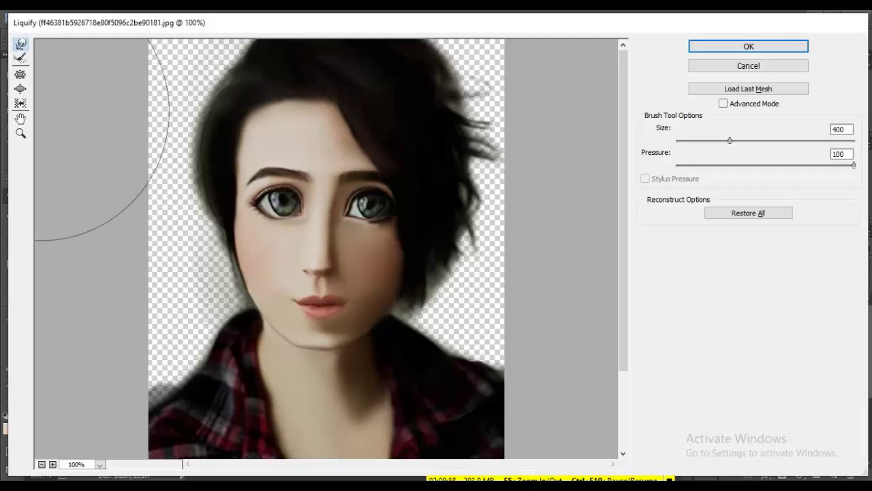
pyautogui.press('alt')
pyautogui.click(748, 65)
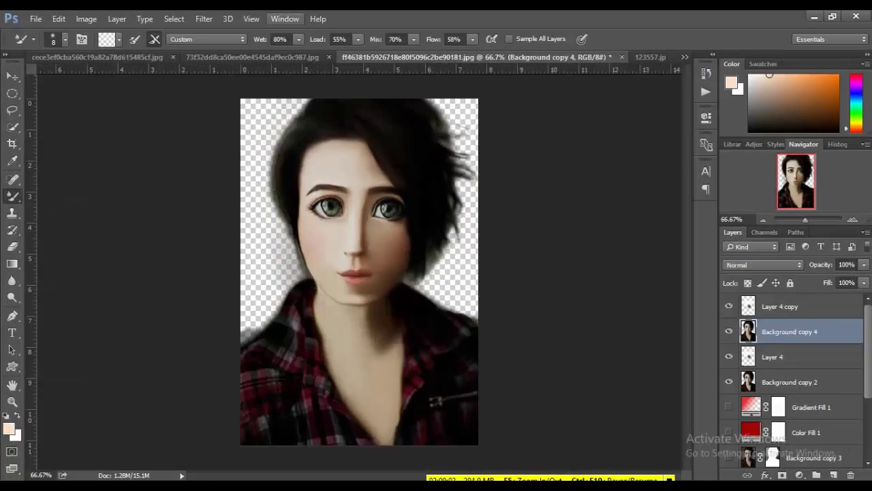
# Step: Reopen Liquify and try two size-400 Pucker strokes on the face, undoing both
pyautogui.click(173, 17)
pyautogui.click(214, 116)
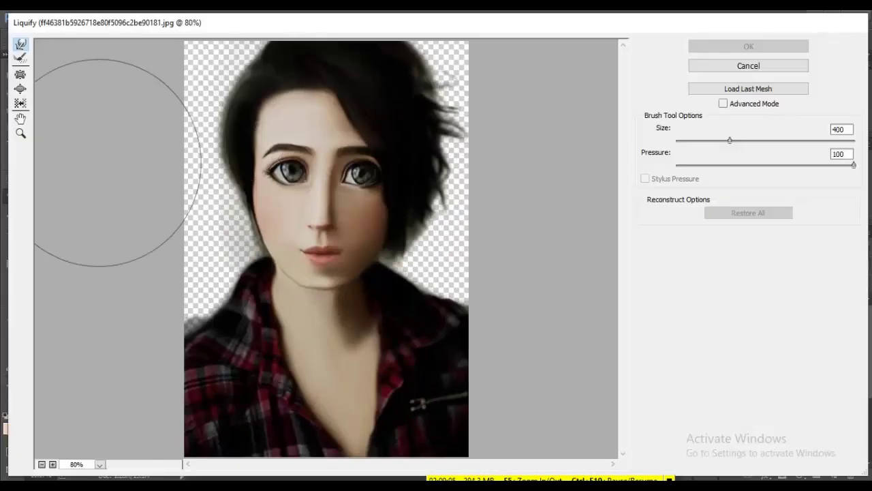
pyautogui.click(20, 133)
pyautogui.click(327, 205)
pyautogui.click(20, 89)
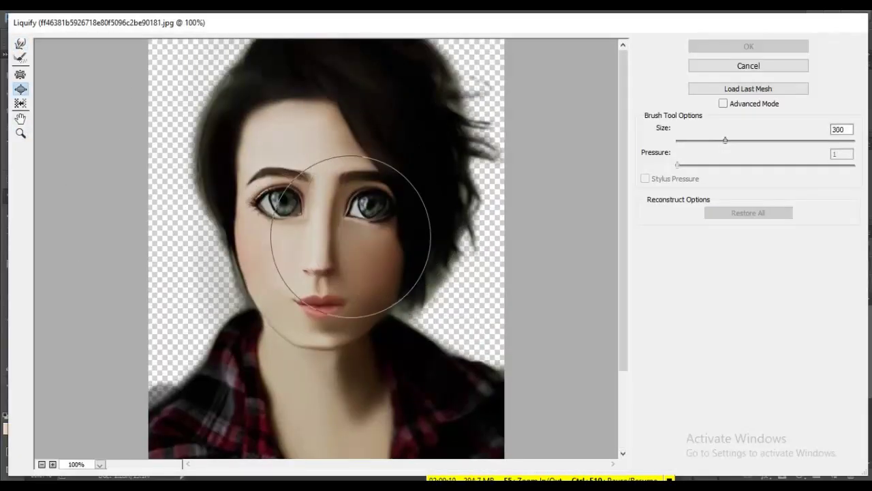
pyautogui.press(']')
pyautogui.press(']')
pyautogui.press(']')
pyautogui.moveTo(326, 205); pyautogui.dragTo(321, 205)
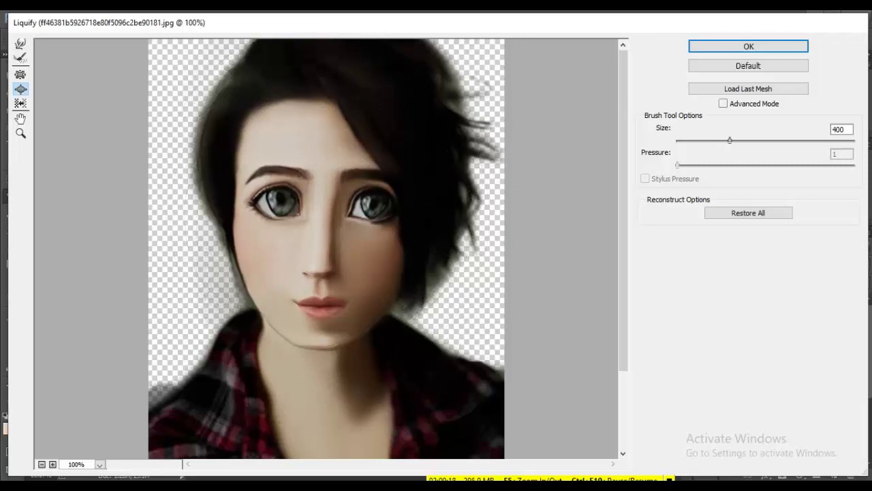
pyautogui.hotkey('ctrl', 'alt', 'z')
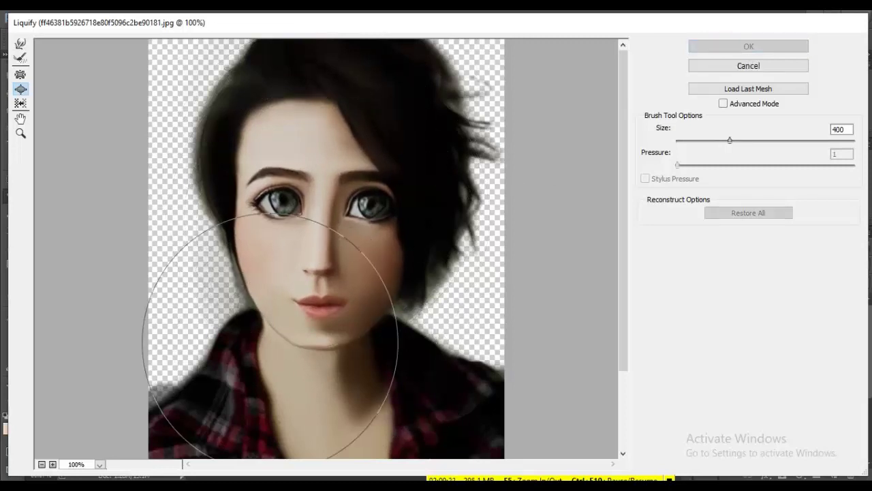
pyautogui.moveTo(270, 334); pyautogui.dragTo(372, 348)
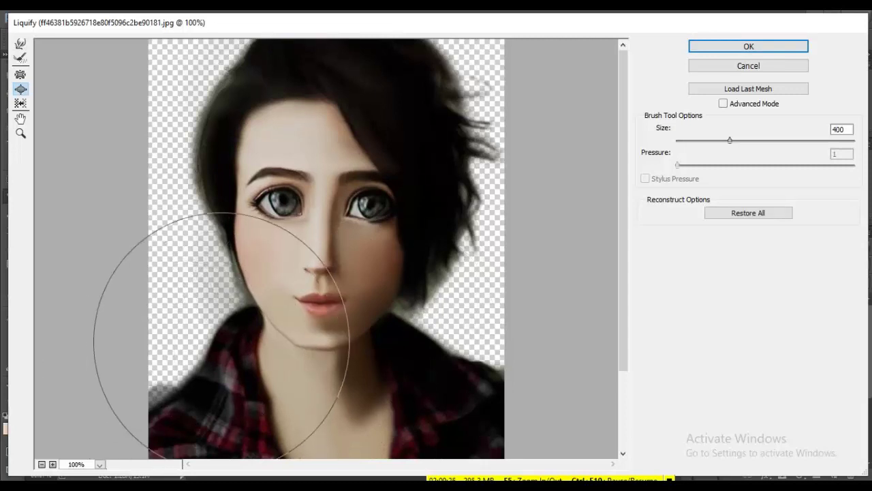
pyautogui.hotkey('ctrl', 'alt', 'z')
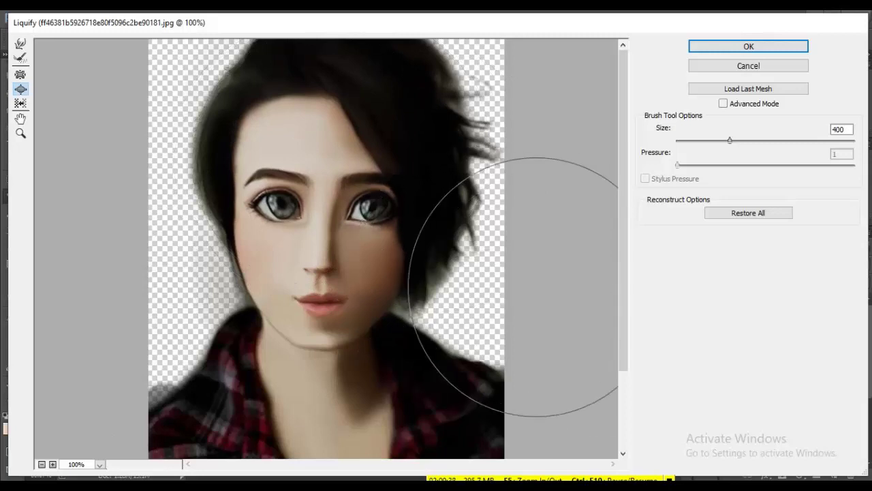
# Step: Use Forward Warp at size 70 to make the eye on the right look more open
pyautogui.press('w')
pyautogui.press('[')
pyautogui.press('[')
pyautogui.press('[')
pyautogui.press('[')
pyautogui.press('[')
pyautogui.press('[')
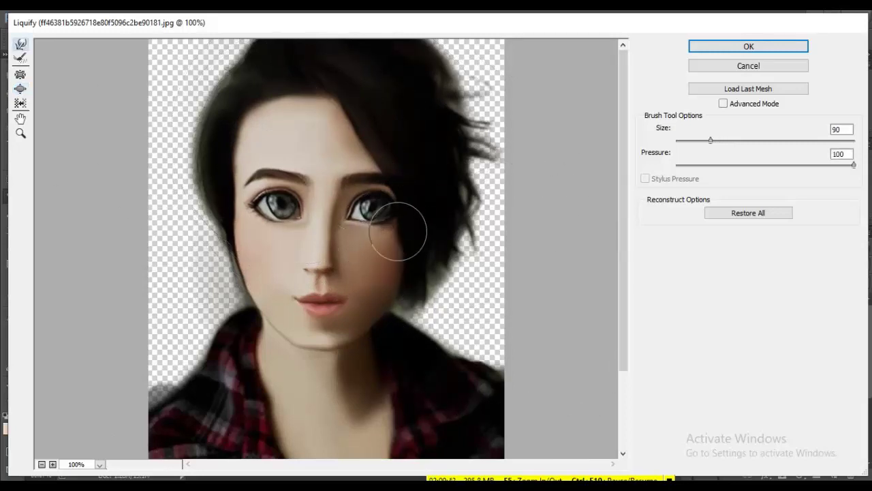
pyautogui.press('[')
pyautogui.press('[')
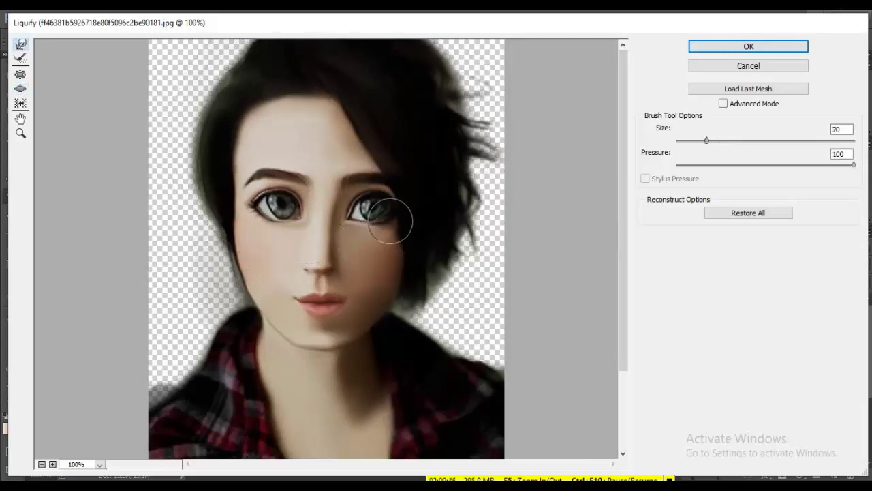
pyautogui.moveTo(397, 227); pyautogui.dragTo(377, 212)
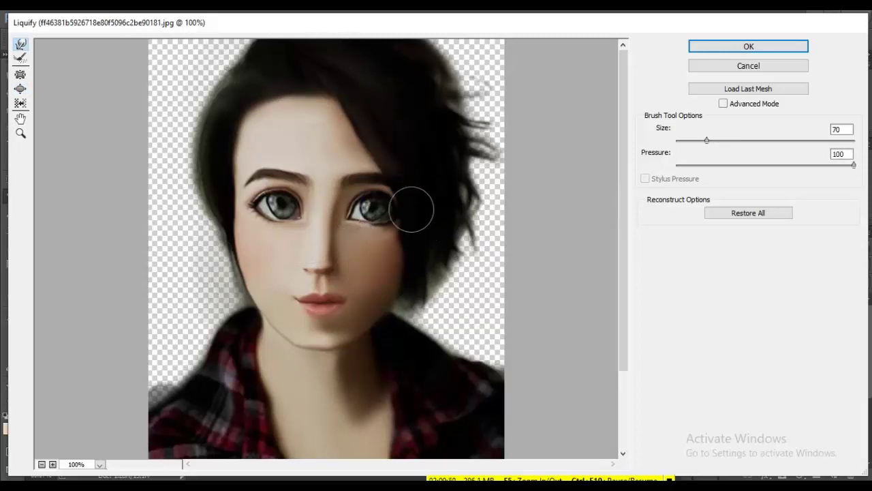
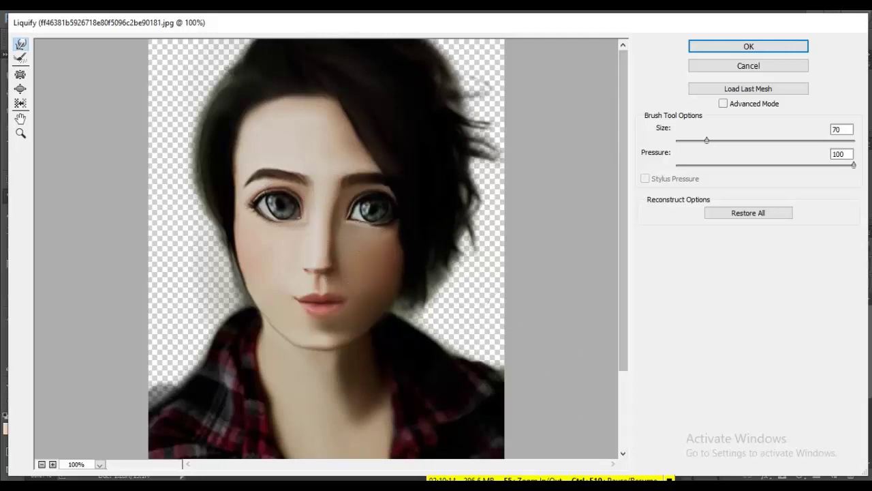
# Step: Apply the face and hair Liquify warp, compare before/after, and add Layer 4 copy to the selection
pyautogui.click(749, 46)
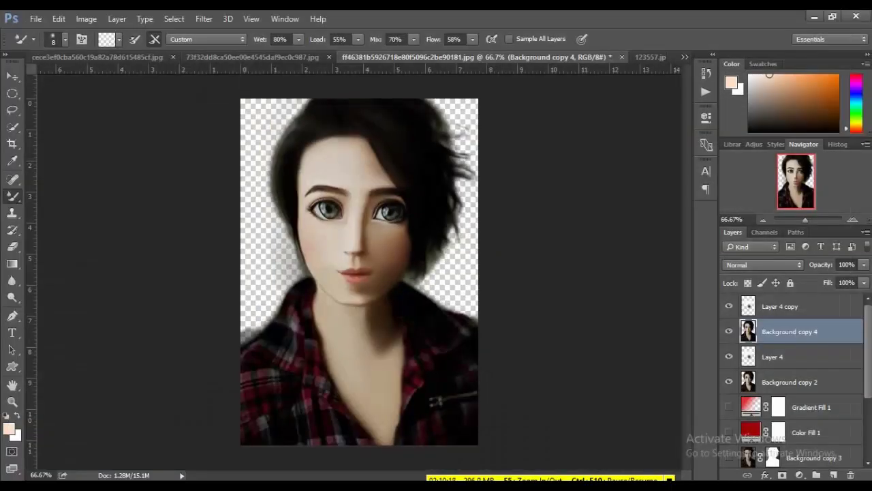
pyautogui.hotkey('ctrl', 'z')
pyautogui.hotkey('ctrl', 'z')
pyautogui.hotkey('ctrl', 'z')
pyautogui.hotkey('ctrl', 'z')
pyautogui.hotkey('ctrl', 'z')
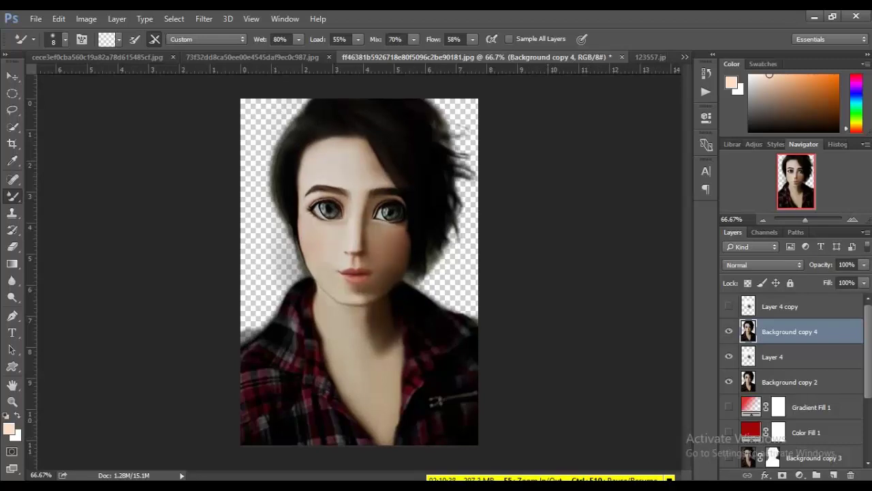
pyautogui.hotkey('ctrl', 'z')
pyautogui.hotkey('ctrl', 'z')
pyautogui.hotkey('ctrl', 'z')
pyautogui.hotkey('ctrl', 'z')
pyautogui.hotkey('ctrl', 'z')
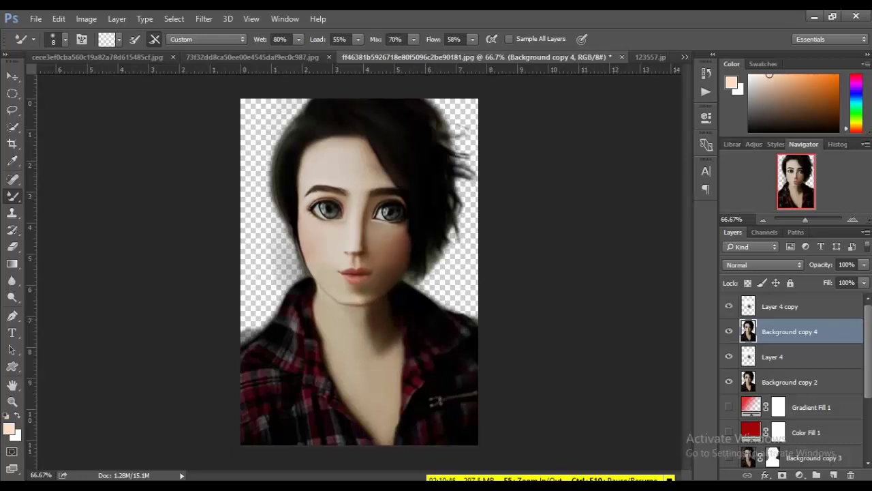
pyautogui.click(780, 306)
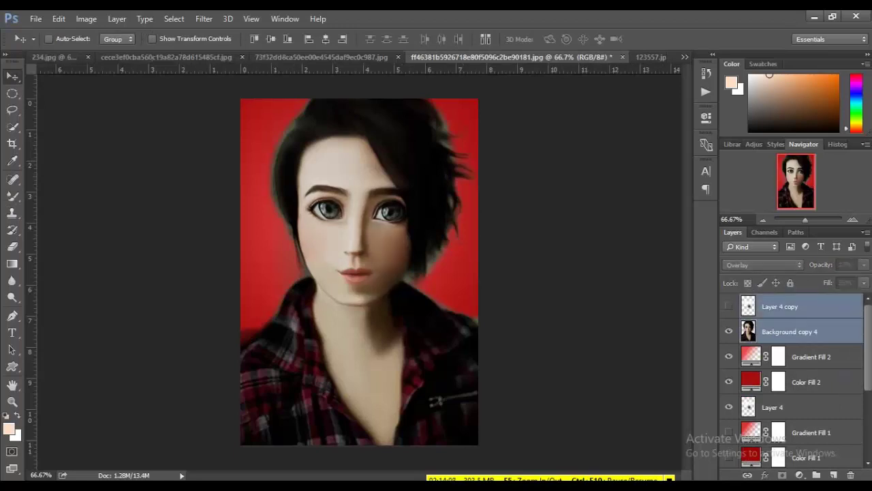
# Step: Merge the two selected portrait layers into one
pyautogui.rightClick(806, 319)
pyautogui.click(571, 442)
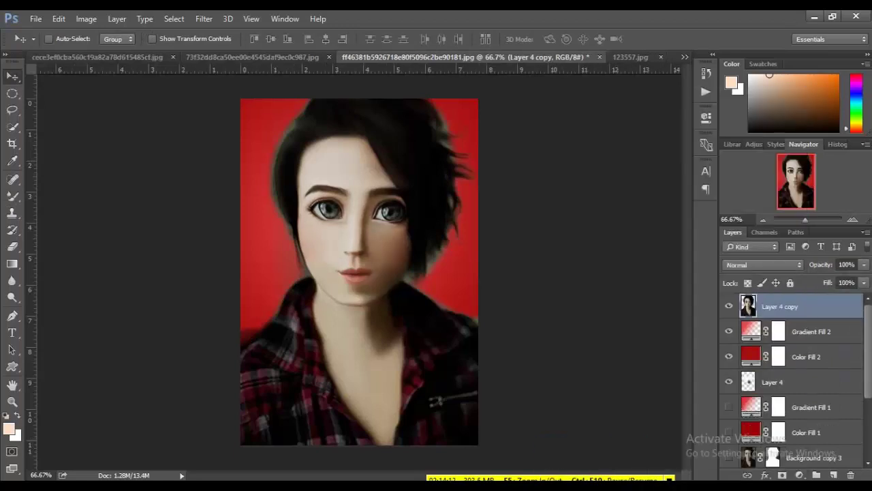
pyautogui.click(811, 331)
pyautogui.click(780, 306)
# Step: Delete the old Gradient Fill 1 and Color Fill 1 layers
pyautogui.click(811, 407)
pyautogui.keyDown('ctrl'); pyautogui.click(807, 432); pyautogui.keyUp('ctrl')
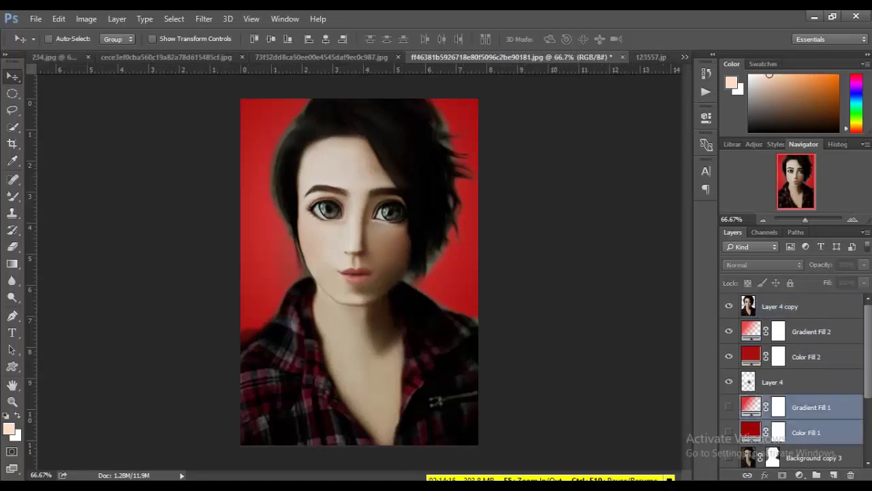
pyautogui.click(851, 475)
pyautogui.click(388, 195)
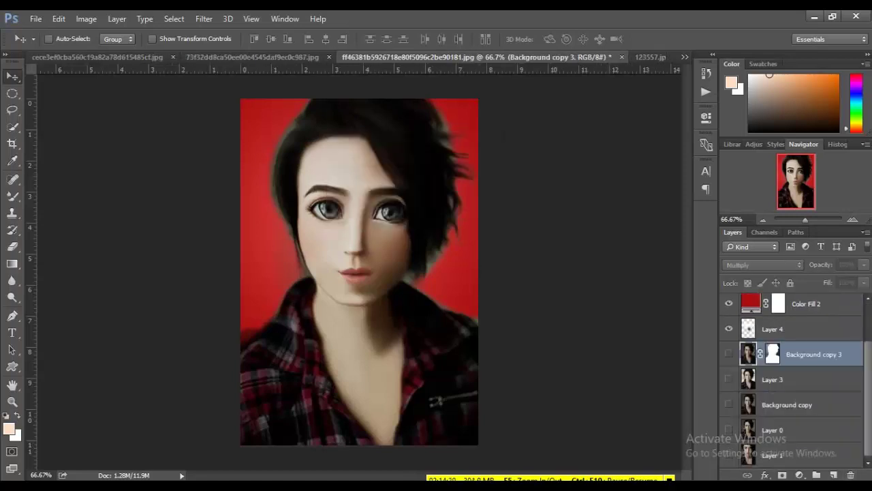
# Step: Delete the unused Layer 0, Background copy and Layer 3 photo layers
pyautogui.scroll(1, 794, 375)
pyautogui.click(791, 455)
pyautogui.keyDown('ctrl'); pyautogui.click(787, 429); pyautogui.keyUp('ctrl')
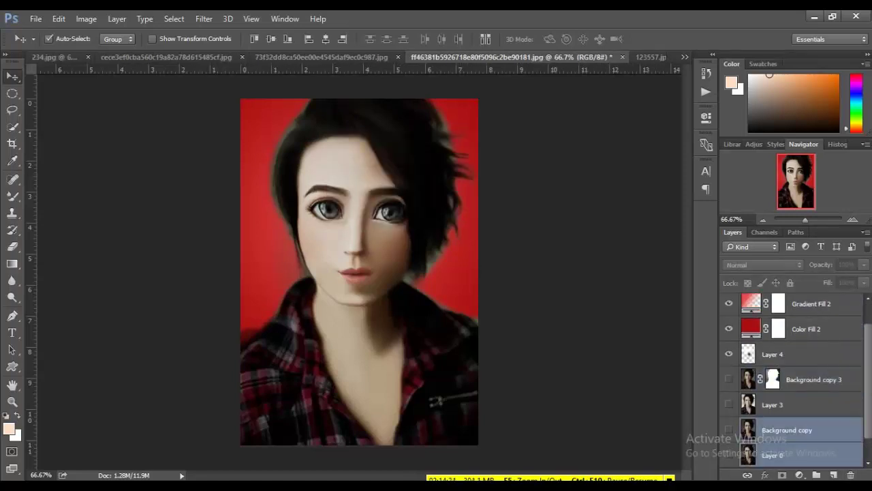
pyautogui.keyDown('ctrl'); pyautogui.click(773, 404); pyautogui.keyUp('ctrl')
pyautogui.click(850, 475)
pyautogui.click(388, 195)
pyautogui.click(772, 382)
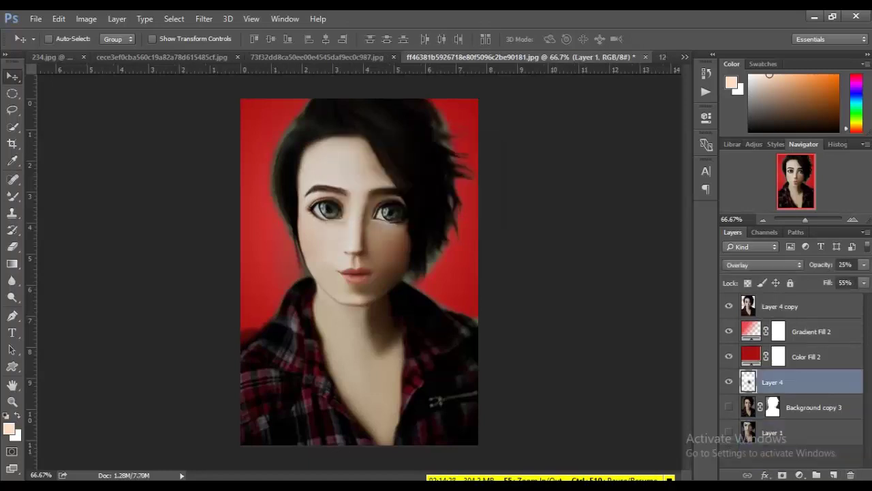
# Step: Create a new layer below Layer 4 copy for black brush shading
pyautogui.click(779, 306)
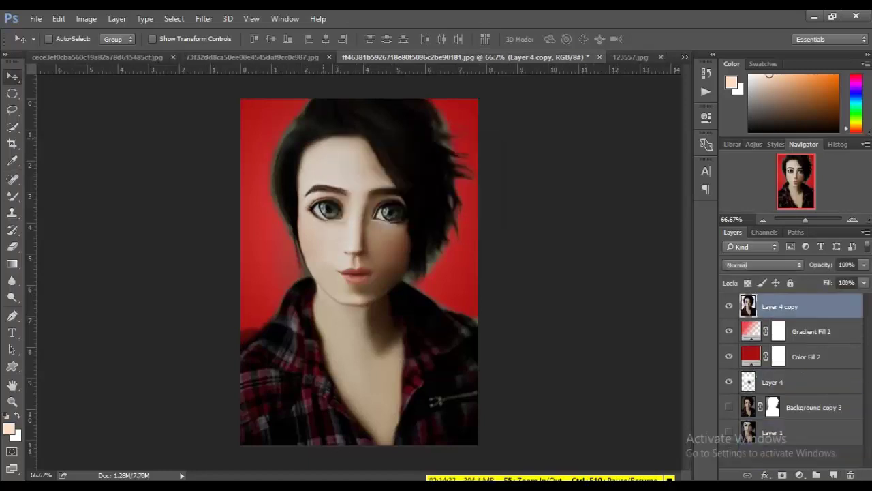
pyautogui.press('b')
pyautogui.press('d')
pyautogui.hotkey('ctrl', 'shift', 'alt', 'n')
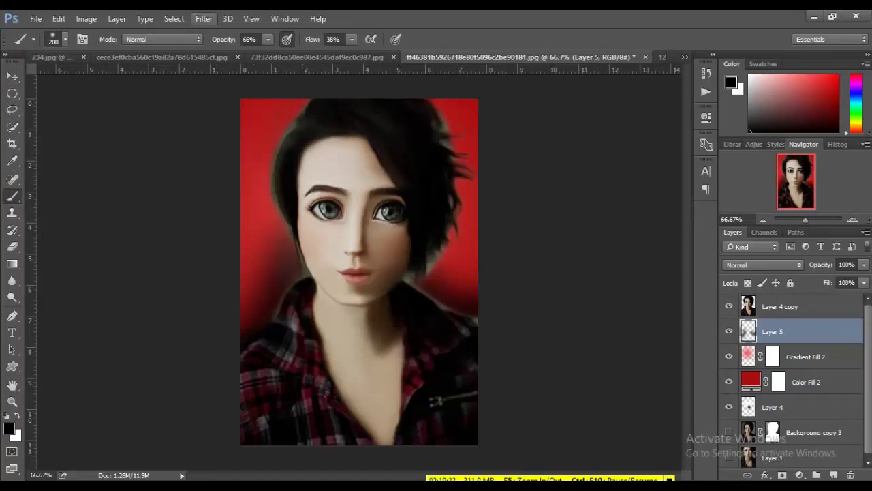
# Step: Reshape the left eye with a Liquify warp on Layer 4 copy
pyautogui.hotkey('alt', ']')
pyautogui.click(204, 19)
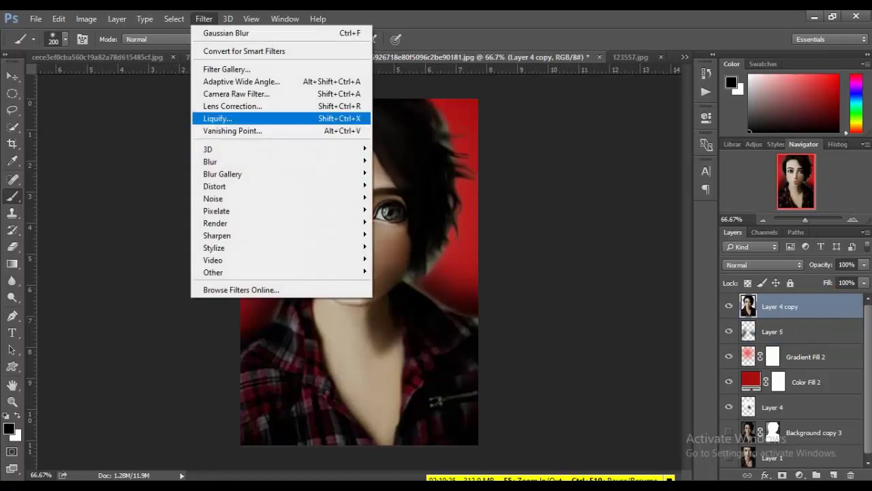
pyautogui.click(216, 116)
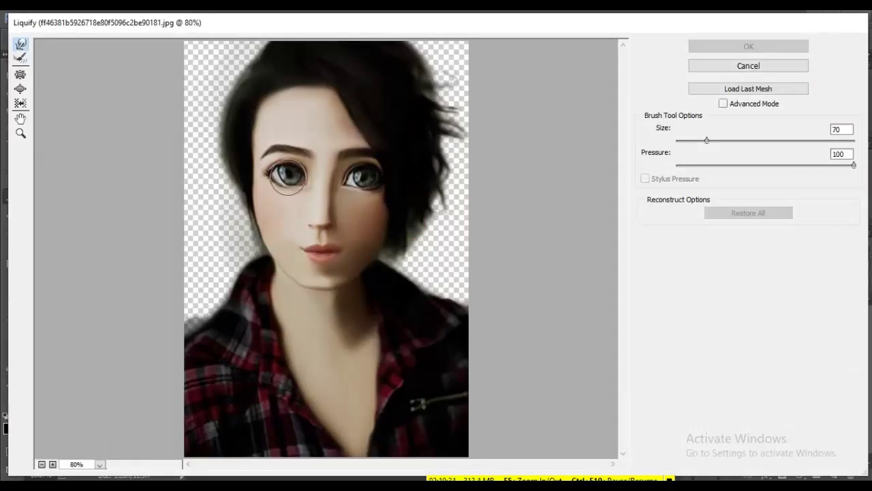
pyautogui.moveTo(288, 179); pyautogui.dragTo(289, 181)
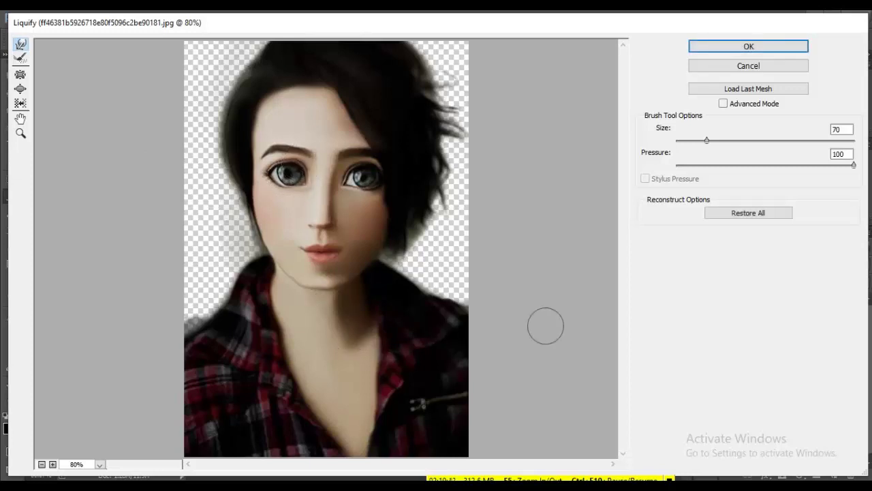
pyautogui.press('Return')
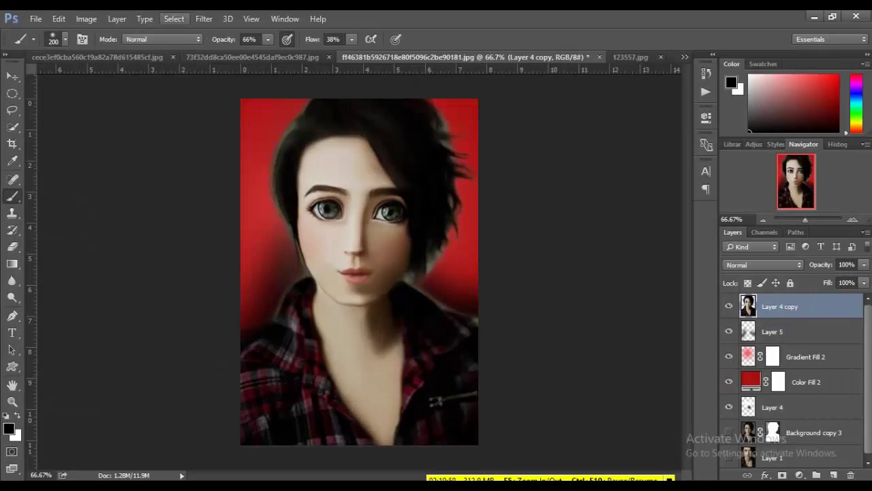
# Step: Push both shoulder edges down with a size-175 Forward Warp brush and apply
pyautogui.click(204, 18)
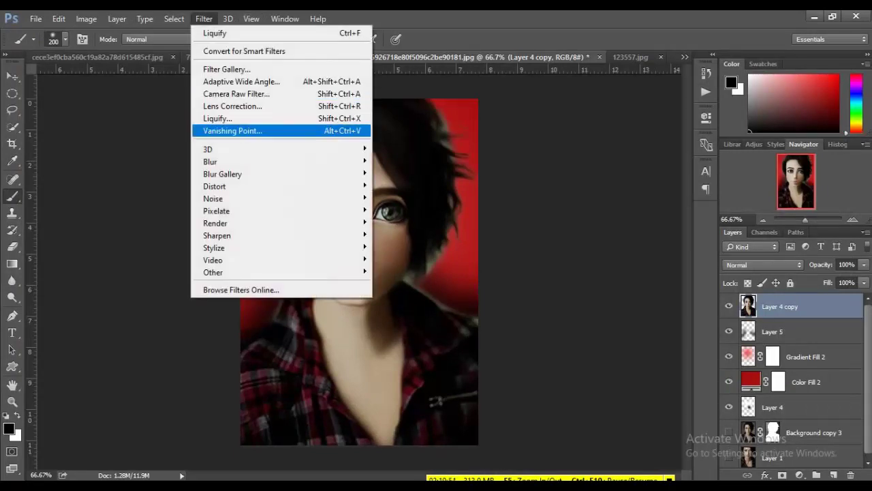
pyautogui.click(218, 118)
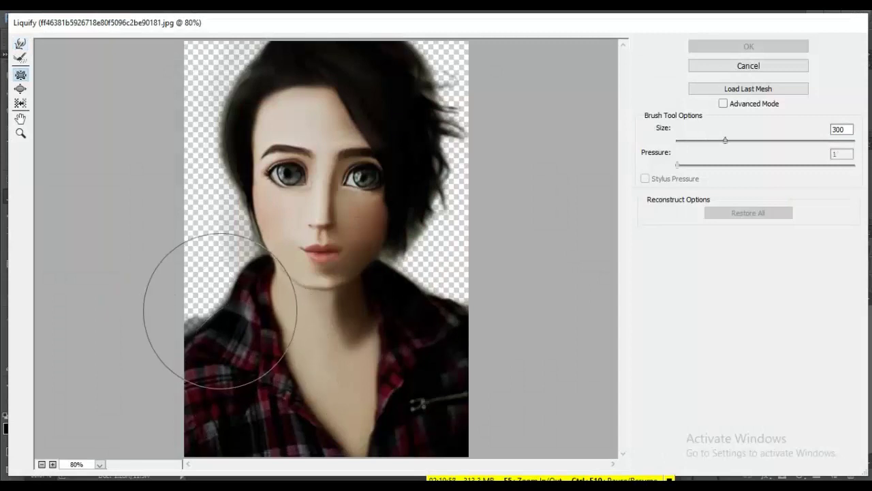
pyautogui.press('alt')
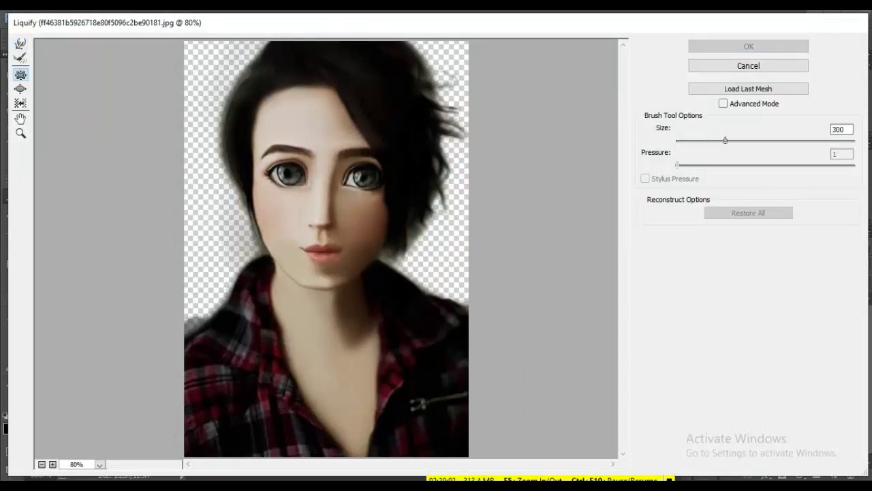
pyautogui.press('w')
pyautogui.press(']')
pyautogui.press(']')
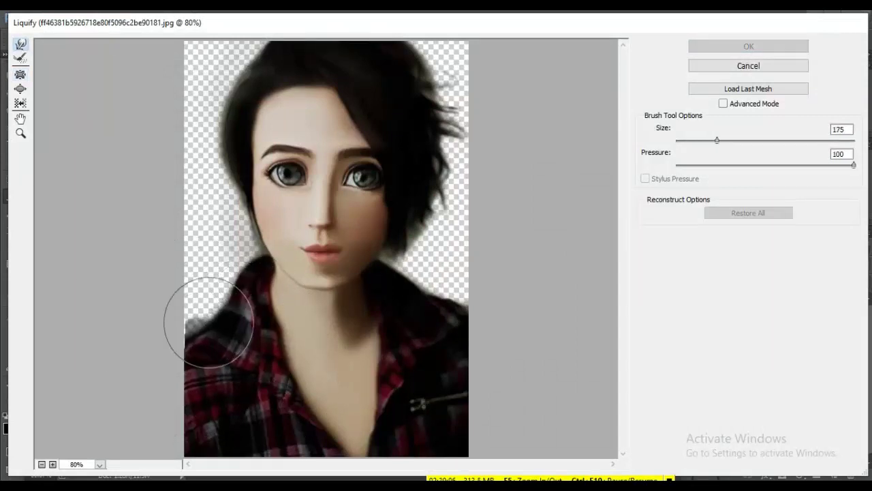
pyautogui.moveTo(205, 316); pyautogui.dragTo(200, 350)
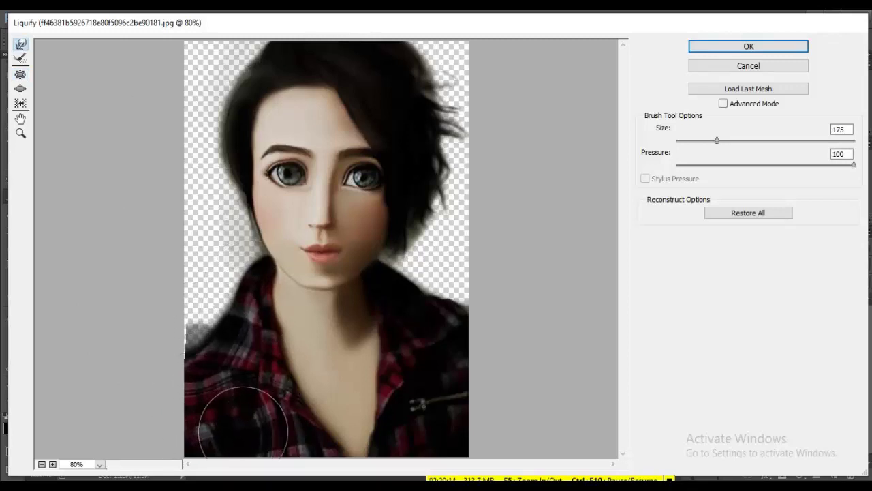
pyautogui.moveTo(211, 418); pyautogui.dragTo(263, 327)
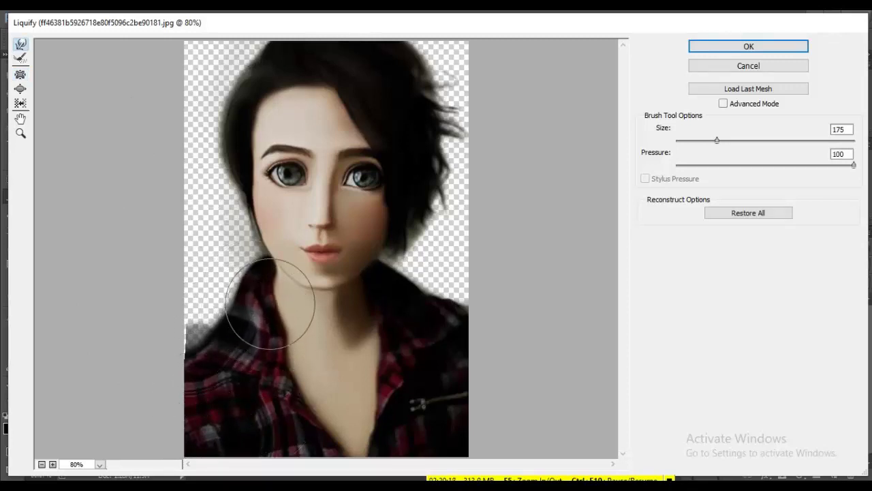
pyautogui.moveTo(272, 298); pyautogui.dragTo(268, 376)
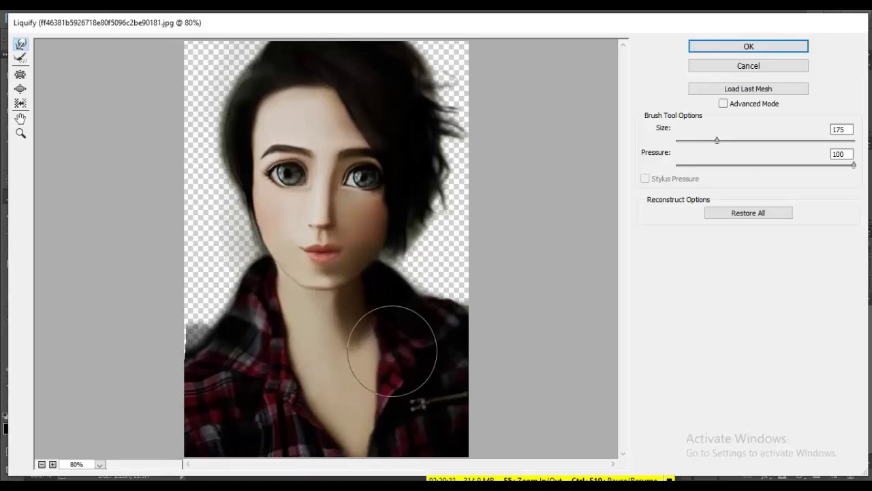
pyautogui.moveTo(396, 318); pyautogui.dragTo(400, 438)
pyautogui.moveTo(451, 324)
pyautogui.mouseDown()
pyautogui.moveTo(436, 323)
pyautogui.moveTo(454, 331)
pyautogui.moveTo(464, 371)
pyautogui.moveTo(390, 298)
pyautogui.moveTo(386, 273)
pyautogui.moveTo(411, 291)
pyautogui.moveTo(461, 302)
pyautogui.moveTo(469, 335)
pyautogui.mouseUp()
pyautogui.moveTo(243, 291)
pyautogui.mouseDown()
pyautogui.moveTo(256, 287)
pyautogui.moveTo(207, 355)
pyautogui.mouseUp()
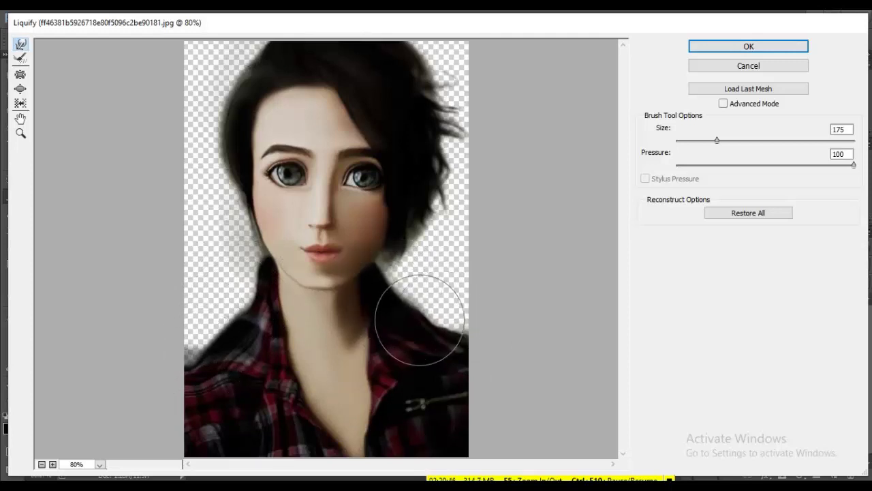
pyautogui.click(748, 46)
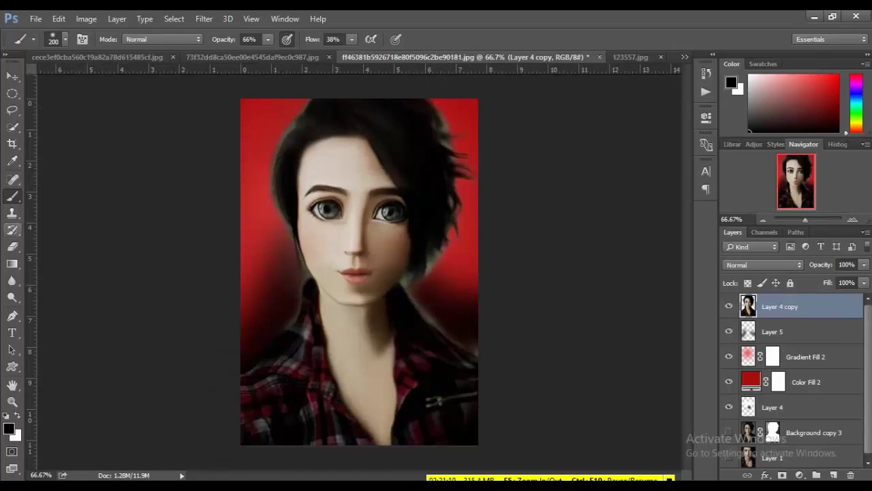
# Step: Pick the Clone Stamp tool and zoom in closer on the face
pyautogui.press('s')
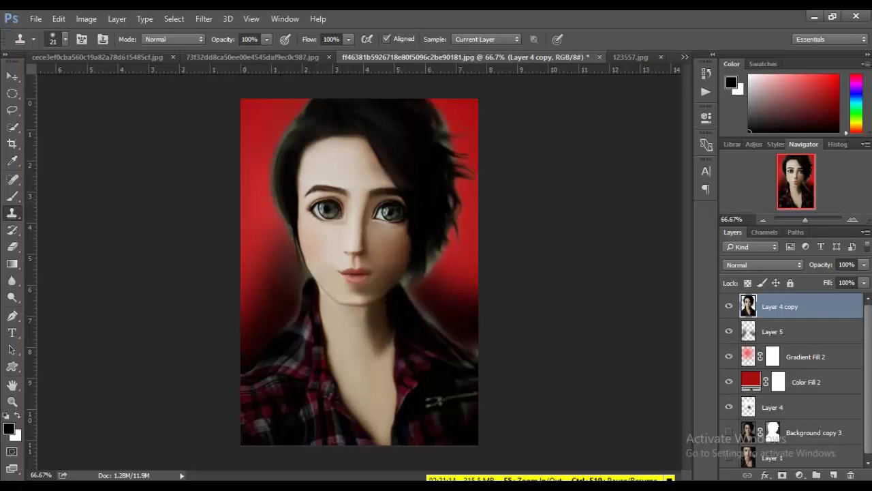
pyautogui.hotkey('ctrl', '+')
pyautogui.hotkey('ctrl', '+')
pyautogui.scroll(3, 359, 273)
pyautogui.scroll(3, 359, 273)
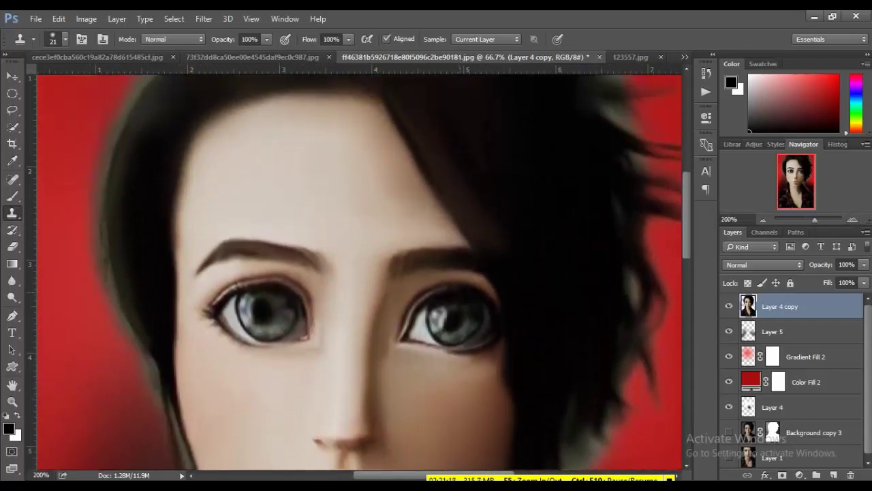
pyautogui.scroll(2, 359, 273)
pyautogui.scroll(2, 359, 273)
pyautogui.scroll(2, 359, 273)
pyautogui.scroll(2, 359, 273)
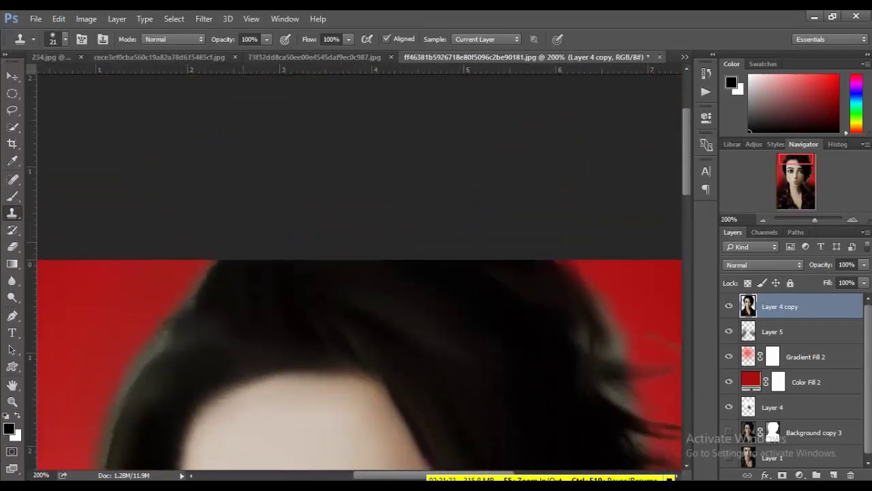
pyautogui.scroll(-3, 359, 272)
pyautogui.scroll(-1, 359, 273)
pyautogui.scroll(-1, 359, 273)
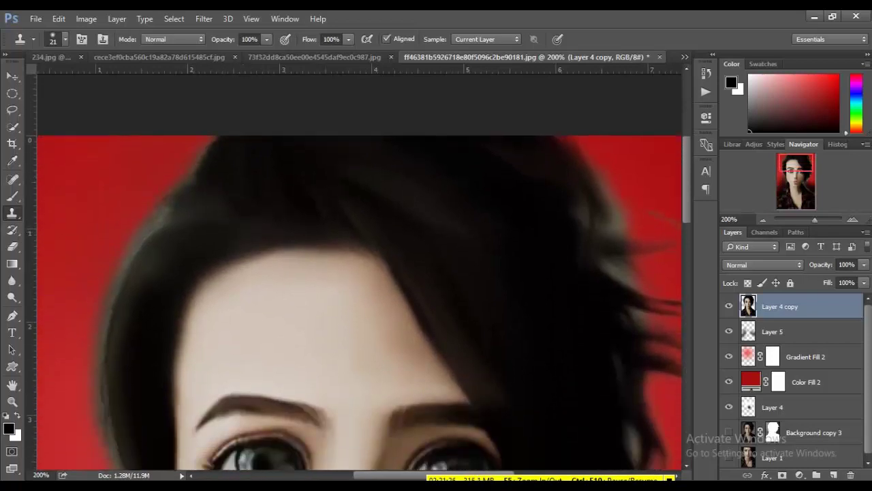
# Step: Lower the Clone Stamp's opacity and flow
pyautogui.press('4')
pyautogui.press('5')
pyautogui.hotkey('shift', '6')
pyautogui.hotkey('shift', '6')
pyautogui.press('3')
pyautogui.press('2')
pyautogui.hotkey('shift', '4')
pyautogui.hotkey('shift', '7')
# Step: Add Layer 6, set 95% flow and 100% opacity, and choose the Mixer Brush
pyautogui.click(834, 475)
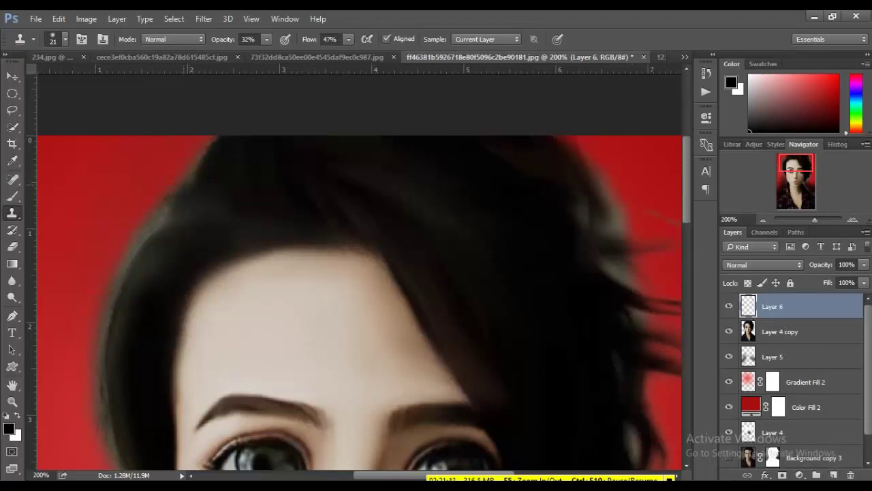
pyautogui.hotkey('shift', '9')
pyautogui.hotkey('shift', '5')
pyautogui.press('0')
pyautogui.scroll(-1, 360, 286)
pyautogui.scroll(-2, 359, 287)
pyautogui.rightClick(12, 195)
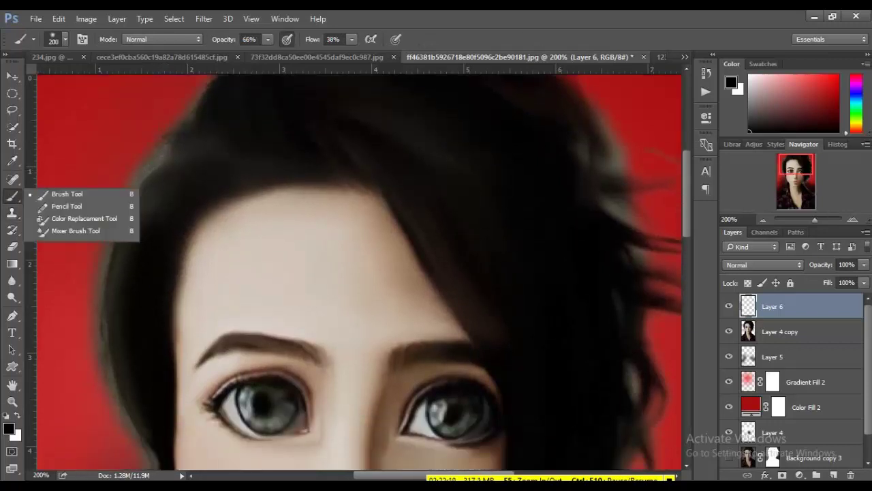
pyautogui.click(69, 233)
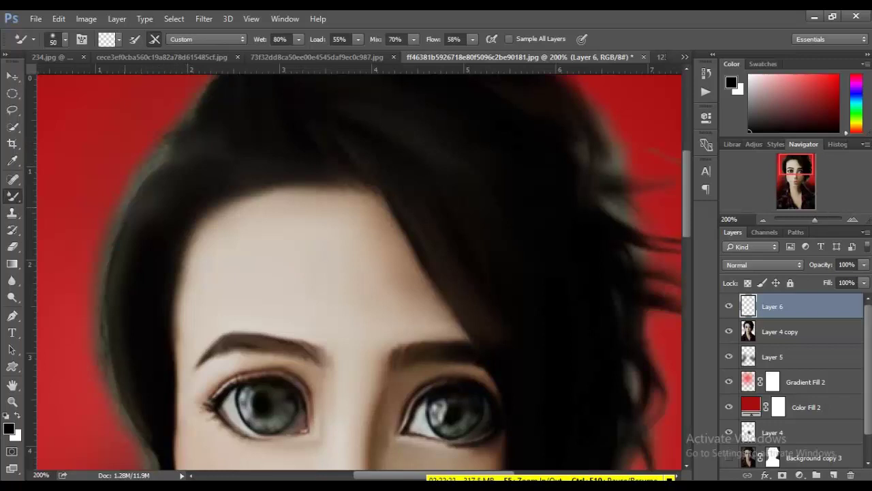
# Step: Clone darker tone over the greyish left hair edge on Layer 4 copy, undoing the last stroke
pyautogui.click(780, 331)
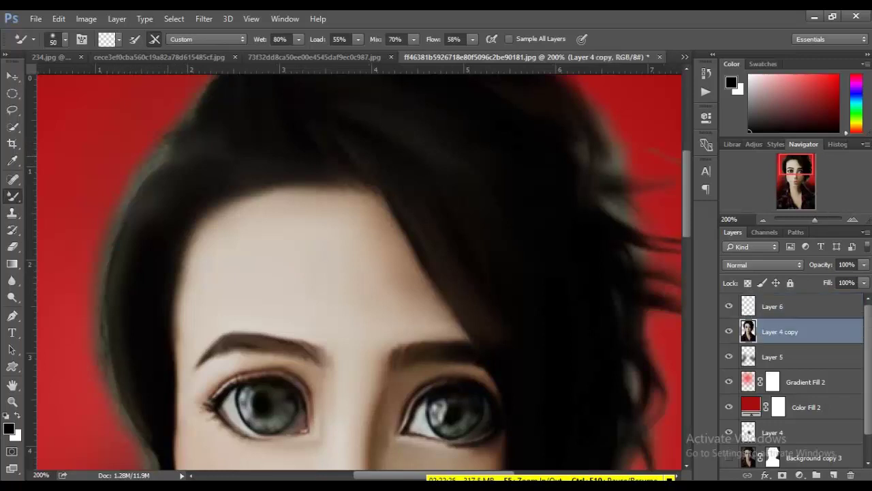
pyautogui.press('s')
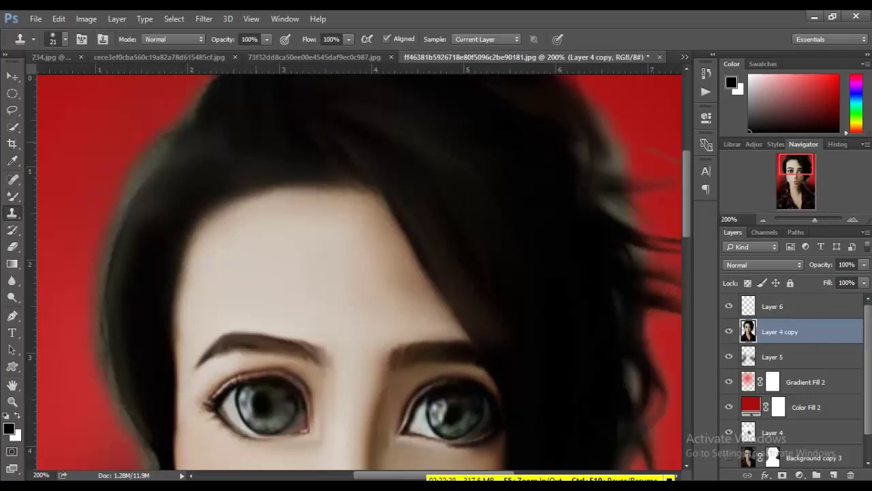
pyautogui.moveTo(171, 133)
pyautogui.mouseDown()
pyautogui.moveTo(123, 207)
pyautogui.moveTo(167, 156)
pyautogui.mouseUp()
pyautogui.moveTo(119, 184)
pyautogui.mouseDown()
pyautogui.moveTo(126, 245)
pyautogui.moveTo(109, 300)
pyautogui.mouseUp()
pyautogui.scroll(-3, 359, 273)
pyautogui.scroll(-2, 359, 272)
pyautogui.scroll(-3, 359, 272)
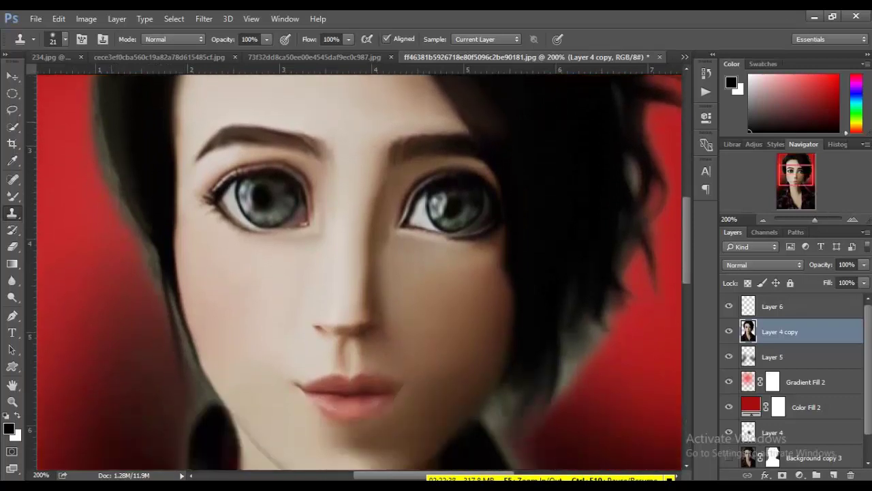
pyautogui.moveTo(113, 136); pyautogui.dragTo(138, 244)
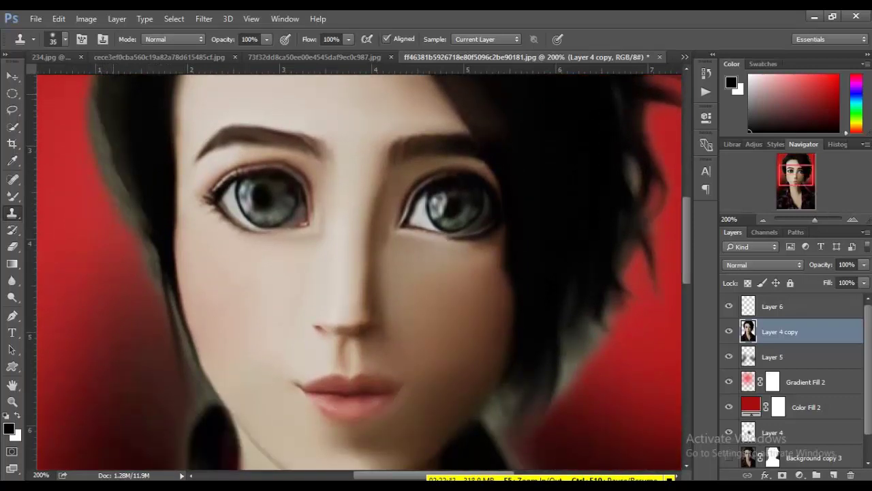
pyautogui.moveTo(85, 82); pyautogui.dragTo(136, 225)
pyautogui.moveTo(72, 99)
pyautogui.mouseDown()
pyautogui.moveTo(102, 186)
pyautogui.moveTo(160, 273)
pyautogui.mouseUp()
pyautogui.hotkey('ctrl', 'alt', 'z')
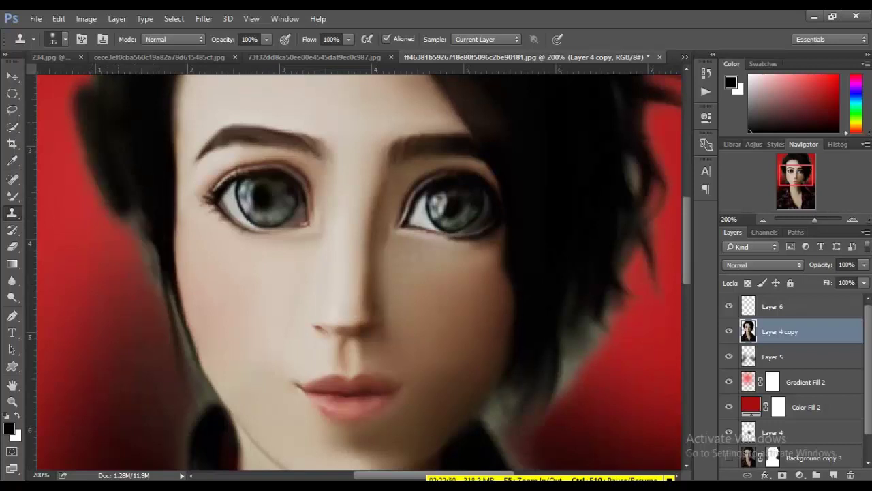
# Step: Smooth and darken the left hair edge with the Mixer Brush
pyautogui.scroll(2, 137, 252)
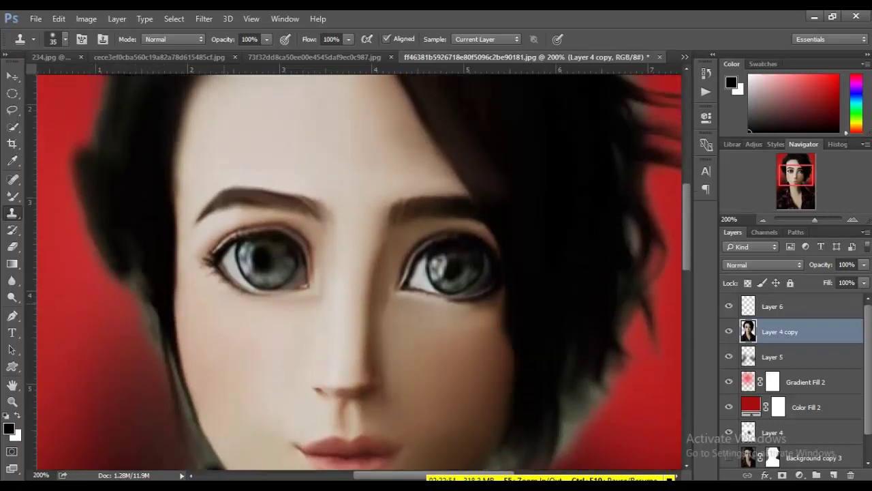
pyautogui.scroll(3, 136, 252)
pyautogui.scroll(2, 359, 272)
pyautogui.press('b')
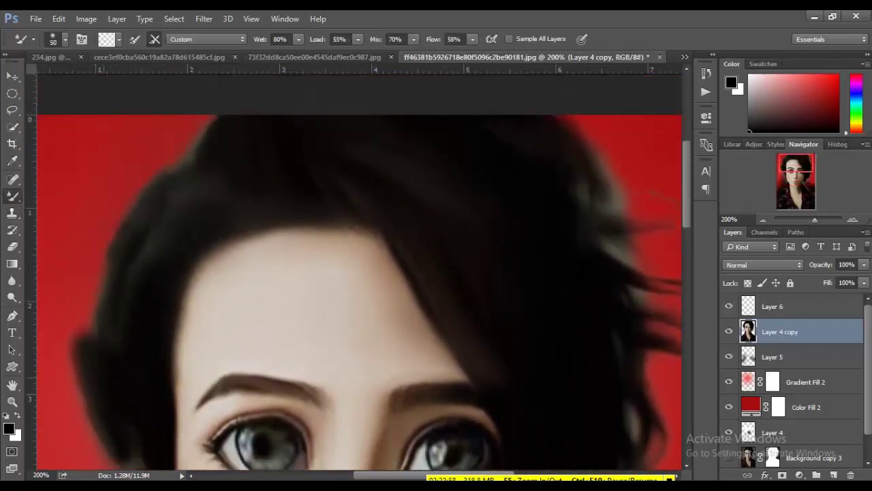
pyautogui.moveTo(88, 385); pyautogui.dragTo(75, 303)
pyautogui.moveTo(98, 262)
pyautogui.mouseDown()
pyautogui.moveTo(143, 245)
pyautogui.moveTo(112, 232)
pyautogui.mouseUp()
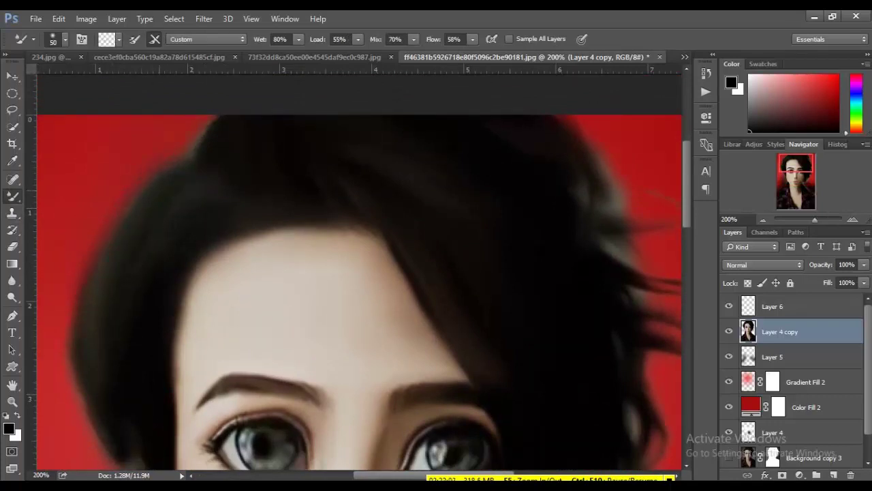
pyautogui.moveTo(140, 187)
pyautogui.mouseDown()
pyautogui.moveTo(194, 144)
pyautogui.moveTo(213, 116)
pyautogui.mouseUp()
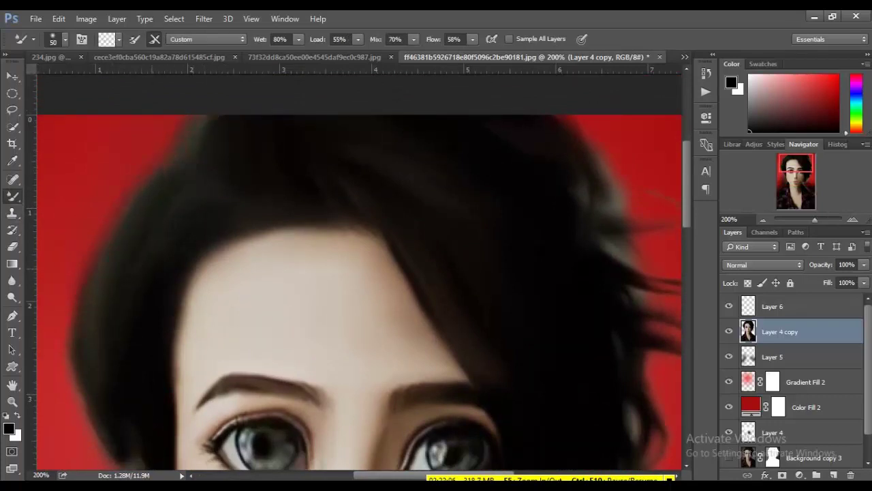
# Step: Darken the light streak along the hair's left edge
pyautogui.scroll(-5, 359, 273)
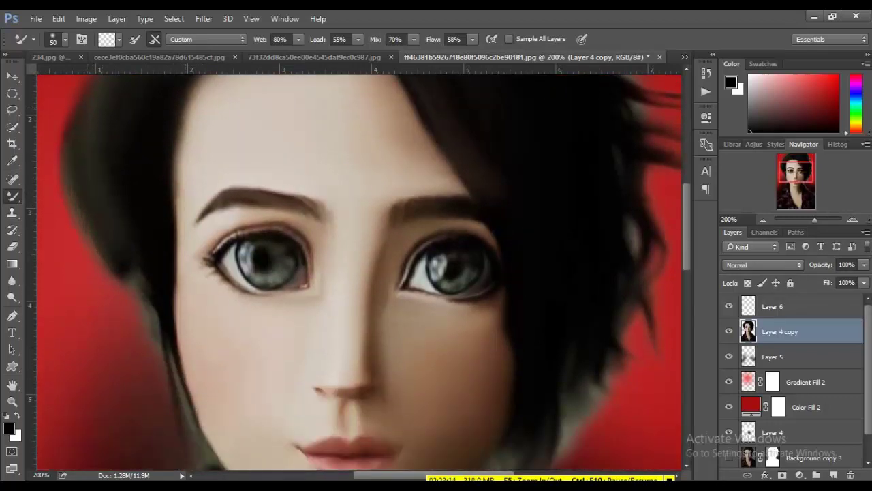
pyautogui.scroll(-1, 359, 273)
pyautogui.scroll(-4, 360, 273)
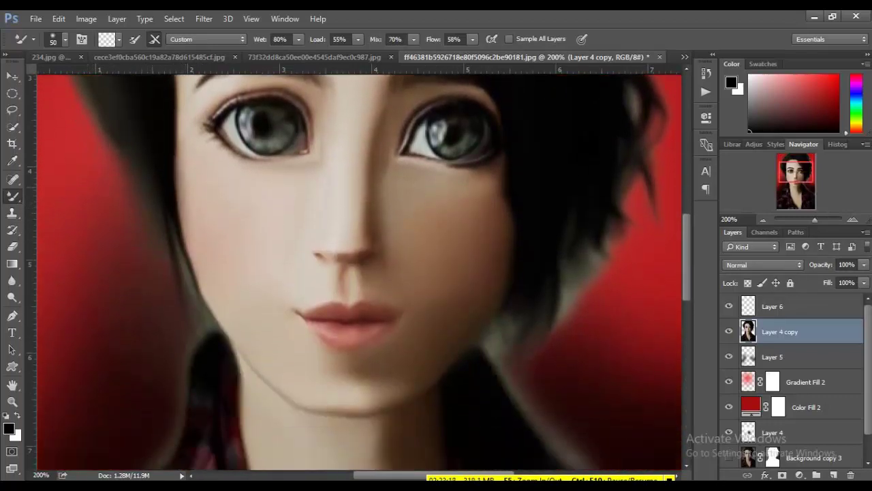
pyautogui.scroll(-1, 360, 273)
pyautogui.scroll(-1, 359, 273)
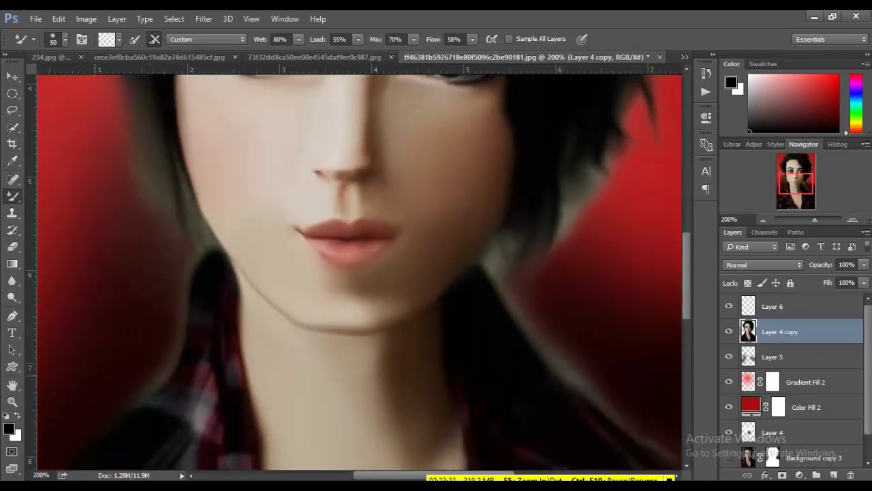
pyautogui.moveTo(178, 204); pyautogui.dragTo(131, 304)
pyautogui.scroll(3, 359, 273)
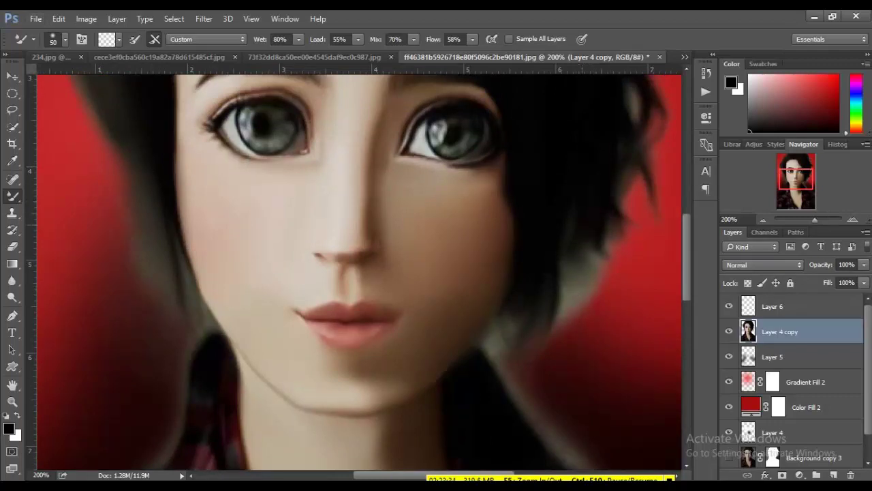
# Step: Darken the right-side hair and blend grey into the strand below the jaw
pyautogui.moveTo(586, 263)
pyautogui.mouseDown()
pyautogui.moveTo(566, 307)
pyautogui.moveTo(484, 365)
pyautogui.mouseUp()
pyautogui.moveTo(583, 296); pyautogui.dragTo(556, 327)
pyautogui.moveTo(627, 218); pyautogui.dragTo(590, 290)
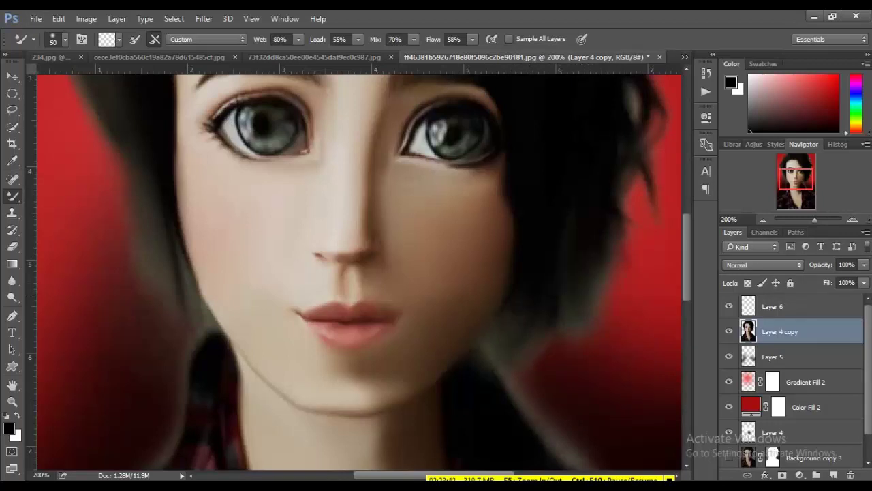
pyautogui.moveTo(552, 344); pyautogui.dragTo(532, 378)
pyautogui.moveTo(555, 317)
pyautogui.mouseDown()
pyautogui.moveTo(525, 402)
pyautogui.moveTo(549, 372)
pyautogui.mouseUp()
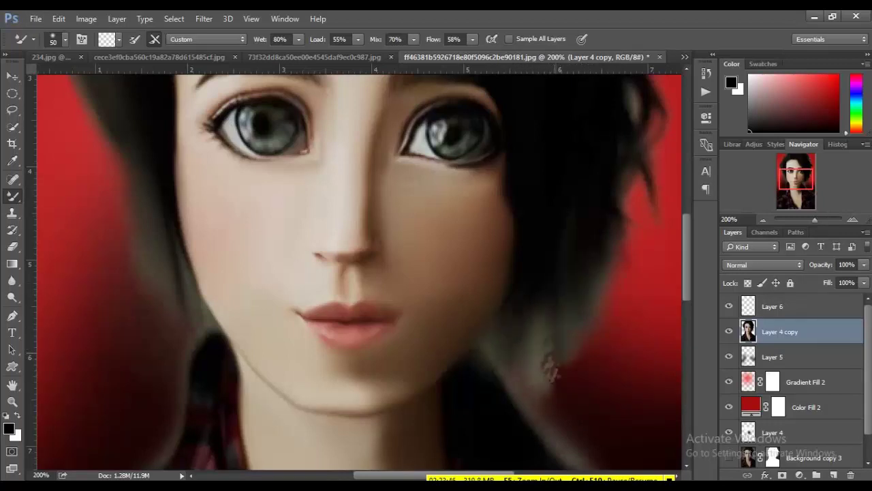
pyautogui.moveTo(576, 269); pyautogui.dragTo(535, 334)
pyautogui.moveTo(590, 235); pyautogui.dragTo(545, 310)
pyautogui.moveTo(554, 374); pyautogui.dragTo(539, 320)
# Step: Hide and re-show Color Fill 2 and Gradient Fill 2 to check the hair edges
pyautogui.click(729, 407)
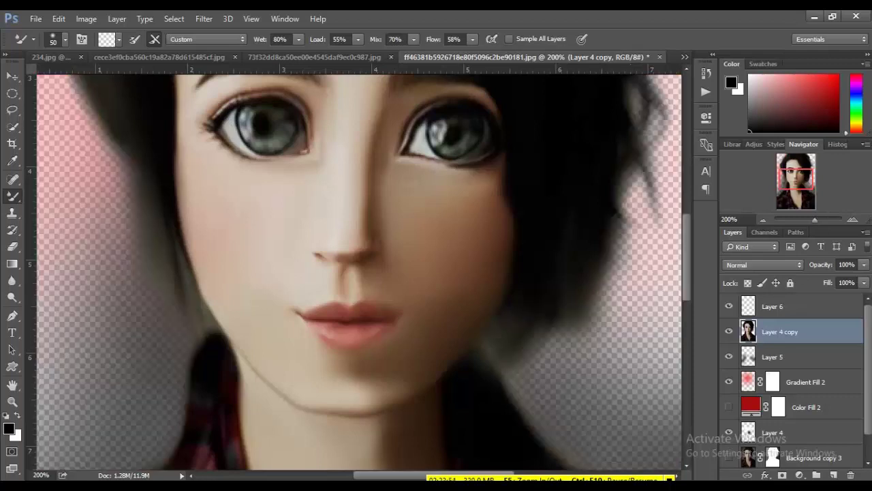
pyautogui.click(729, 382)
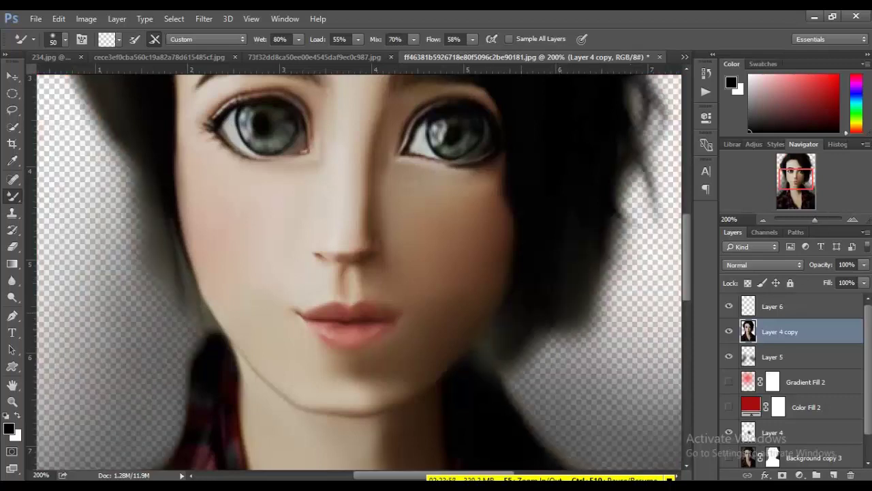
pyautogui.scroll(2, 359, 272)
pyautogui.scroll(2, 359, 272)
pyautogui.scroll(2, 360, 273)
pyautogui.click(728, 406)
pyautogui.click(728, 382)
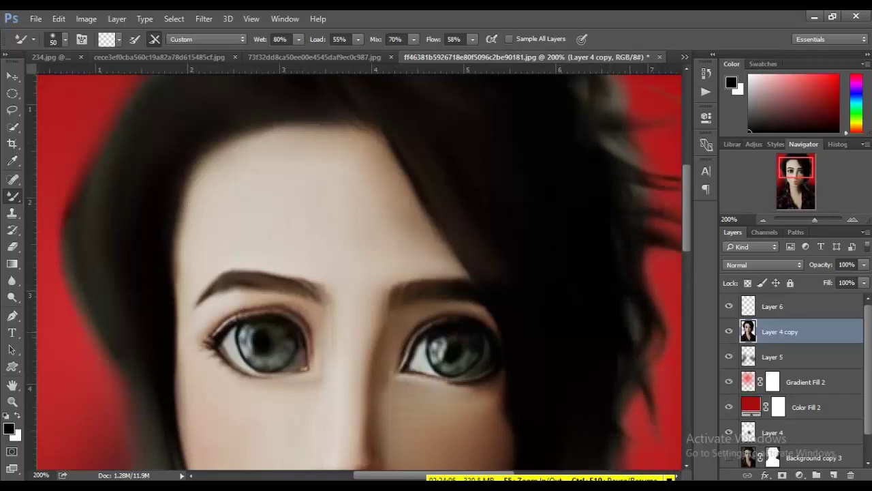
pyautogui.scroll(1, 359, 272)
pyautogui.scroll(2, 359, 273)
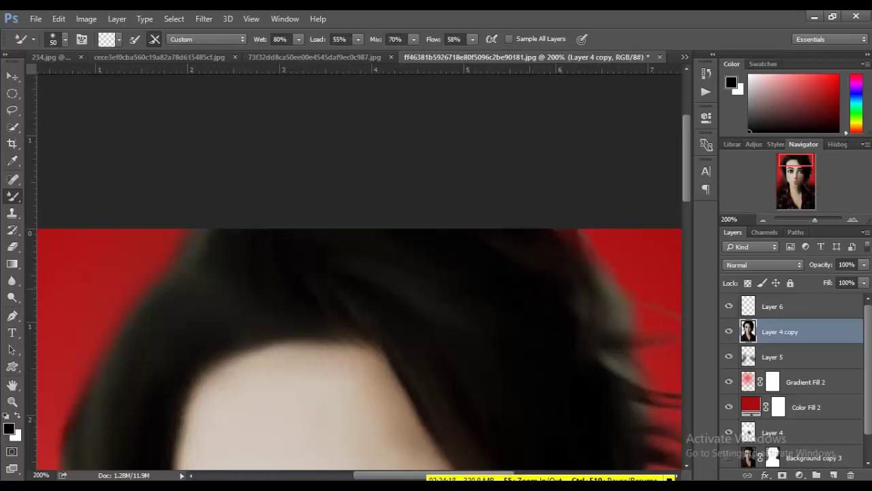
# Step: Clone dark hair over the red along the right hair edge
pyautogui.click(11, 212)
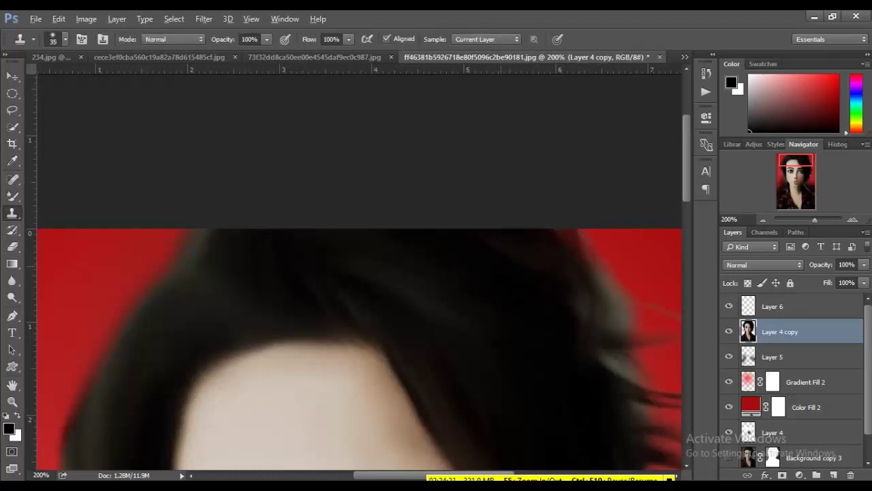
pyautogui.moveTo(551, 251); pyautogui.dragTo(569, 346)
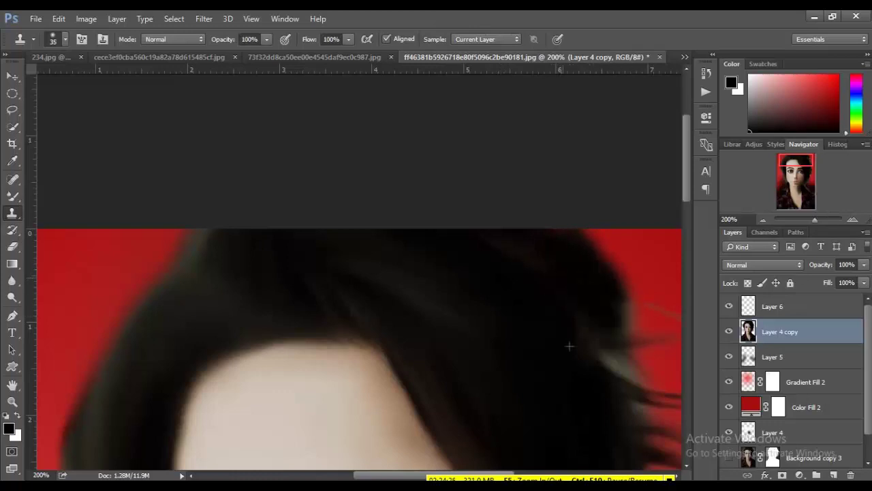
pyautogui.moveTo(569, 346); pyautogui.dragTo(598, 417)
pyautogui.scroll(-1, 598, 417)
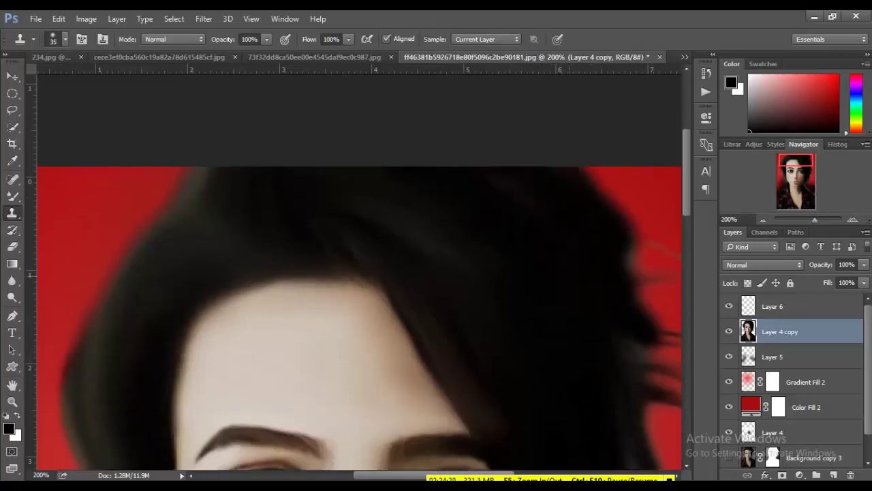
pyautogui.scroll(-1, 637, 307)
pyautogui.scroll(-1, 641, 423)
pyautogui.scroll(-2, 641, 423)
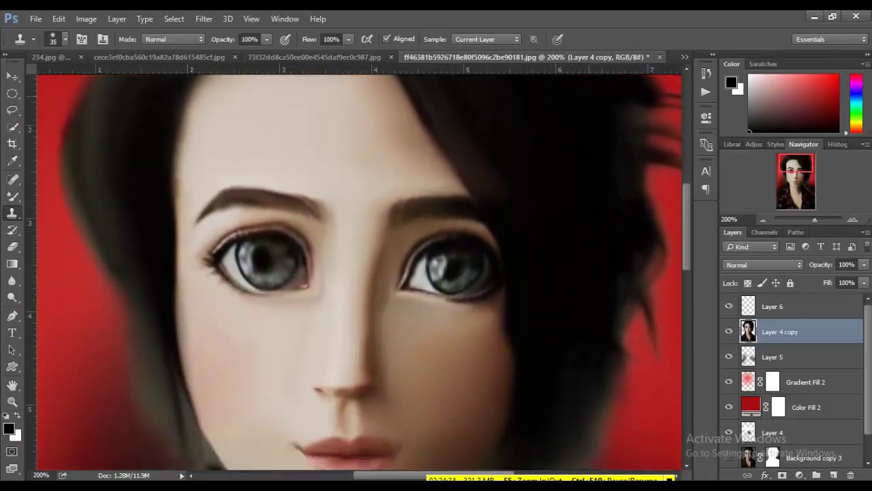
pyautogui.scroll(-2, 360, 271)
pyautogui.scroll(-2, 359, 271)
pyautogui.scroll(-2, 359, 272)
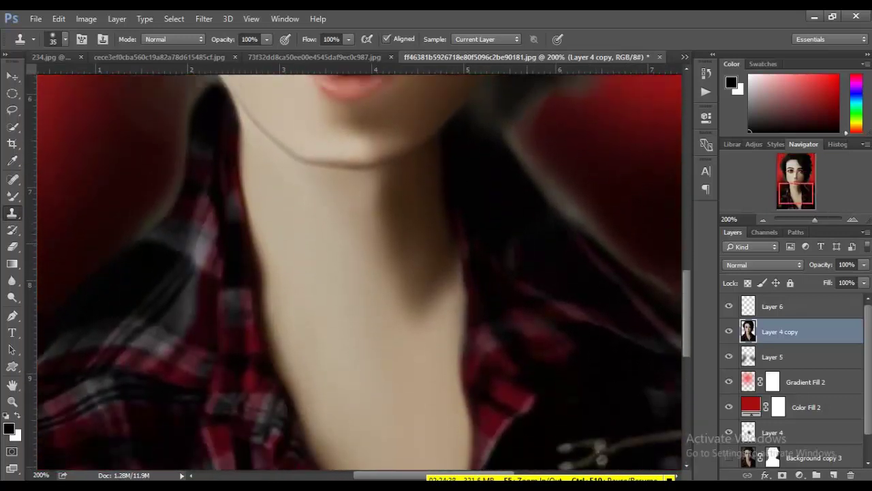
pyautogui.scroll(1, 360, 271)
pyautogui.scroll(1, 359, 272)
pyautogui.scroll(1, 359, 271)
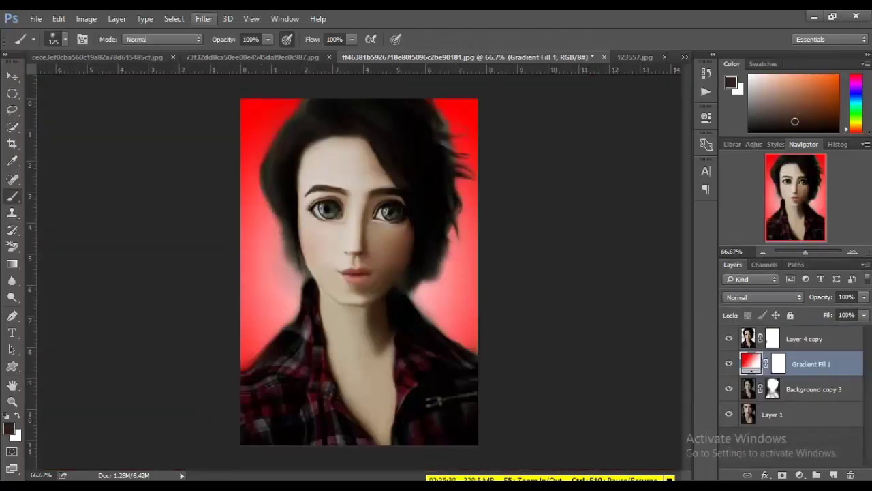
# Step: Reopen Liquify, zoom in on the nose and lips, and set a size-50 Bloat brush
pyautogui.click(204, 19)
pyautogui.click(218, 118)
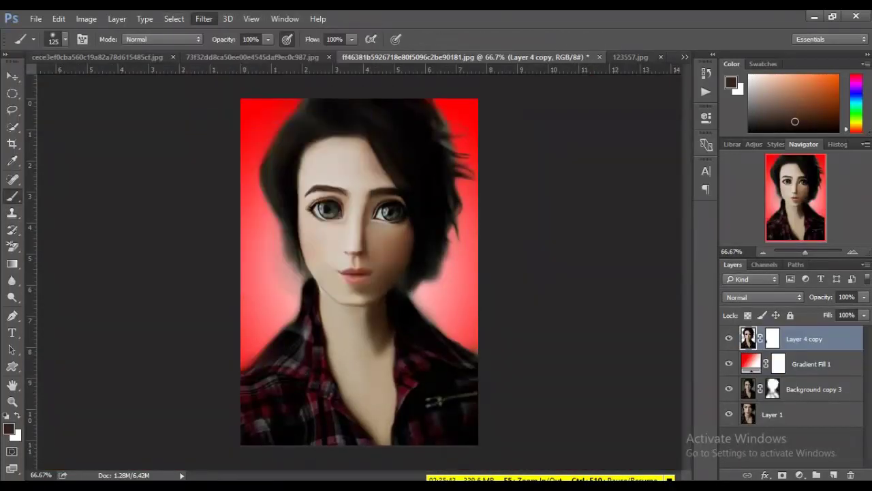
pyautogui.press('b')
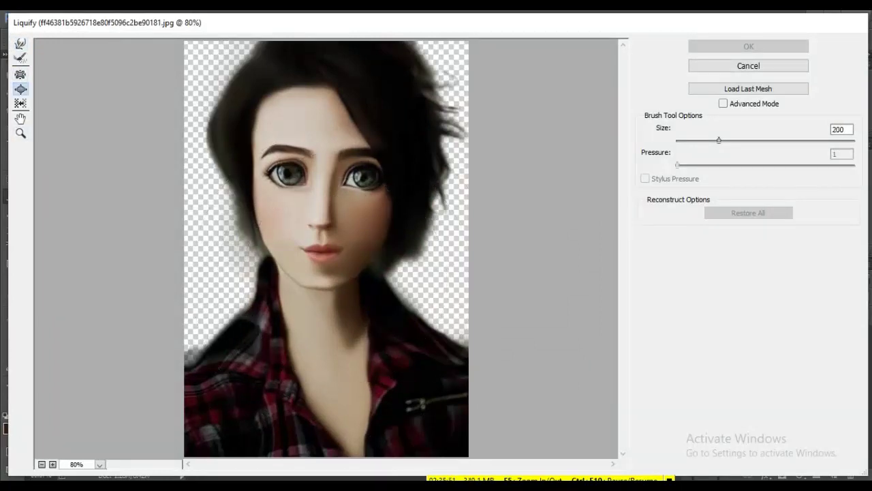
pyautogui.click(21, 134)
pyautogui.click(326, 271)
pyautogui.click(367, 219)
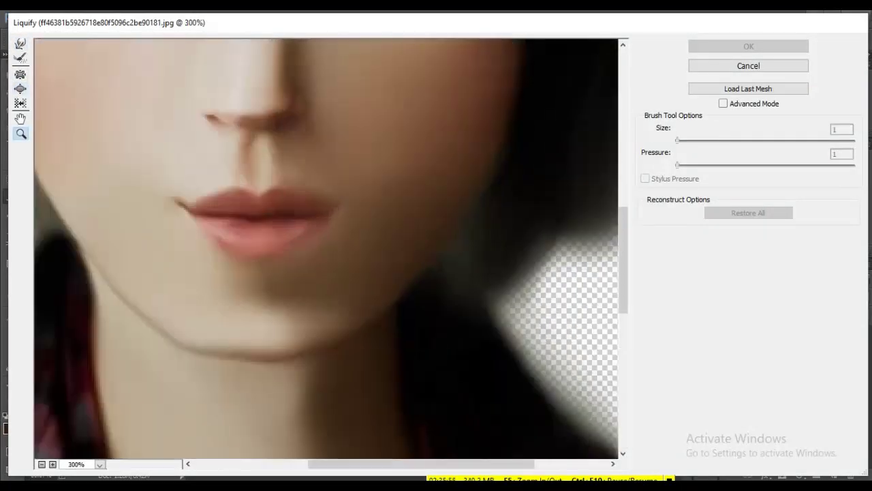
pyautogui.press('b')
pyautogui.press('[')
pyautogui.press('[')
pyautogui.press('[')
pyautogui.press('[')
pyautogui.press('[')
pyautogui.press('[')
pyautogui.press('[')
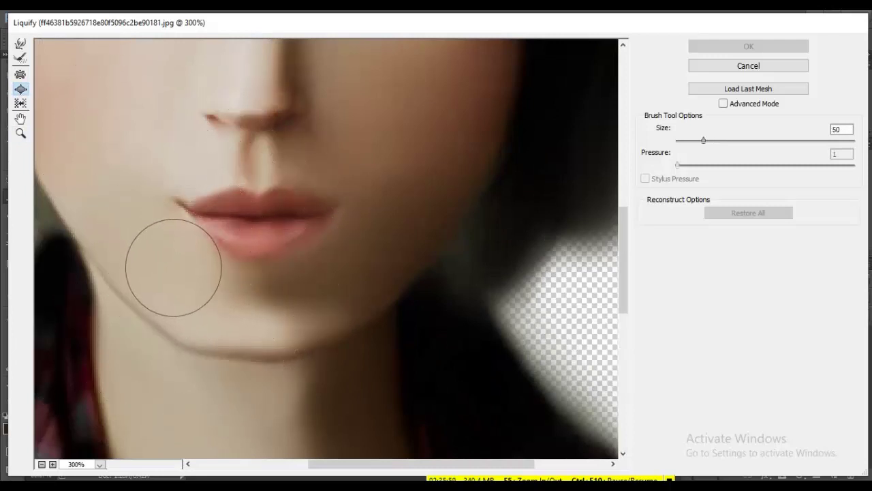
pyautogui.press('[')
# Step: Puff out the chin slightly, switch to a size-70 Forward Warp, fit the view and apply
pyautogui.click(168, 265)
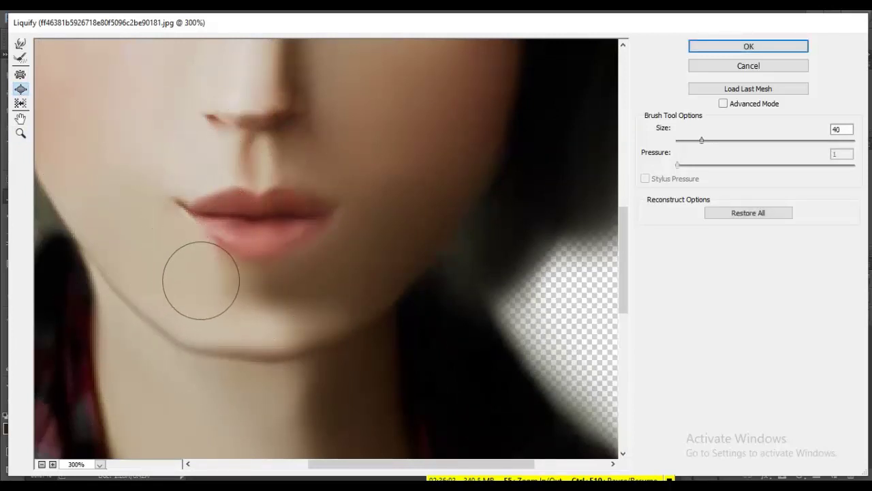
pyautogui.press('alt')
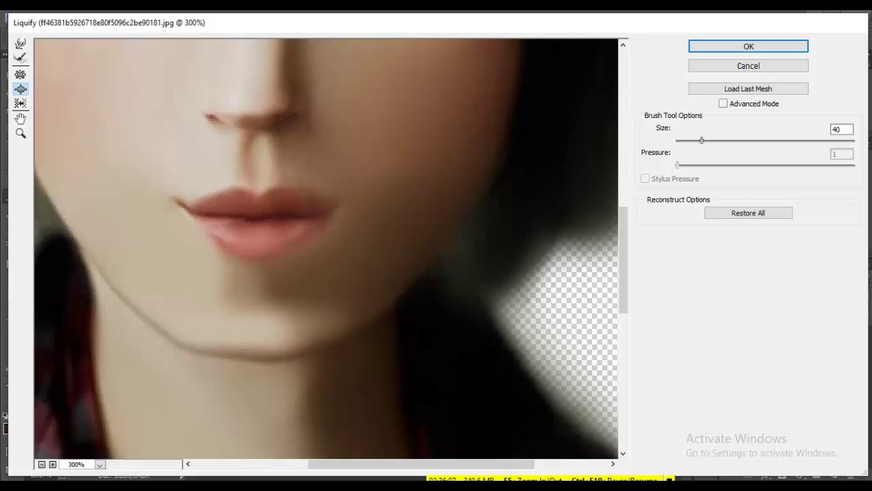
pyautogui.press('alt')
pyautogui.press('w')
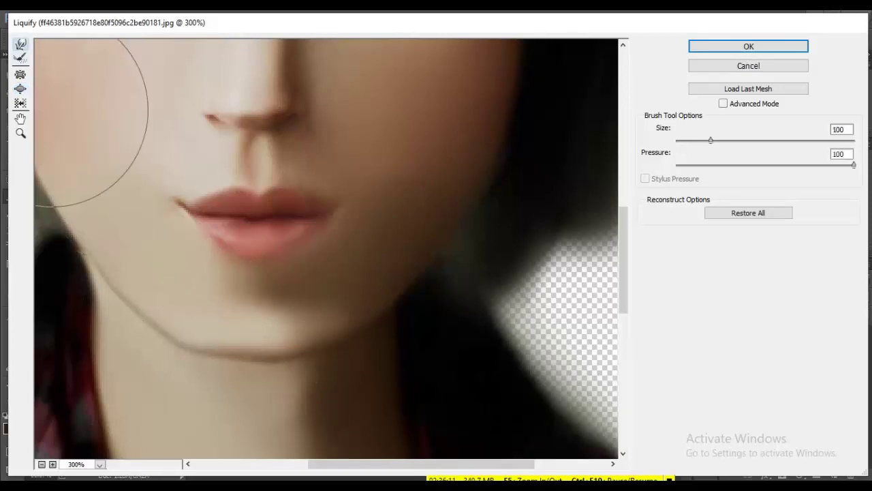
pyautogui.press('[')
pyautogui.press('[')
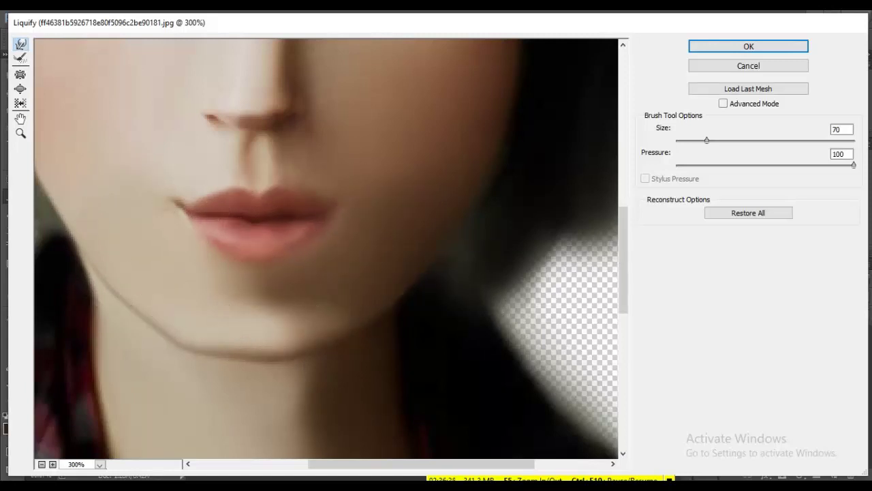
pyautogui.hotkey('ctrl', 'alt', '0')
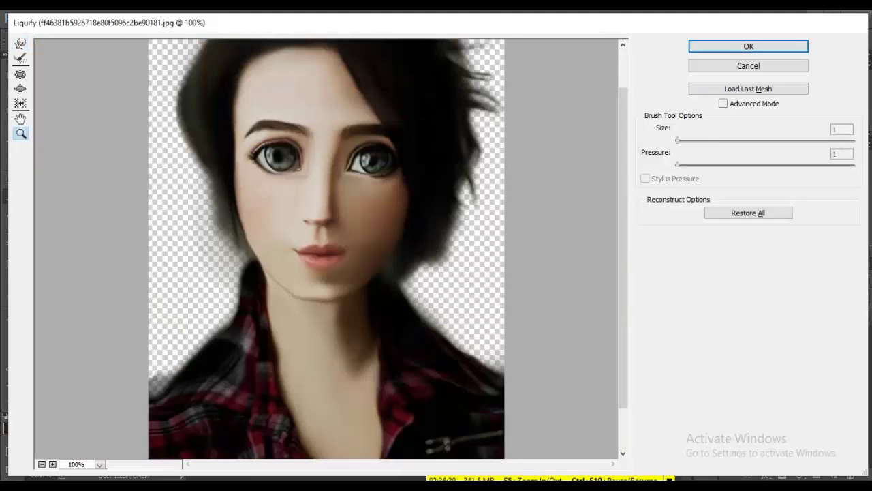
pyautogui.press('Return')
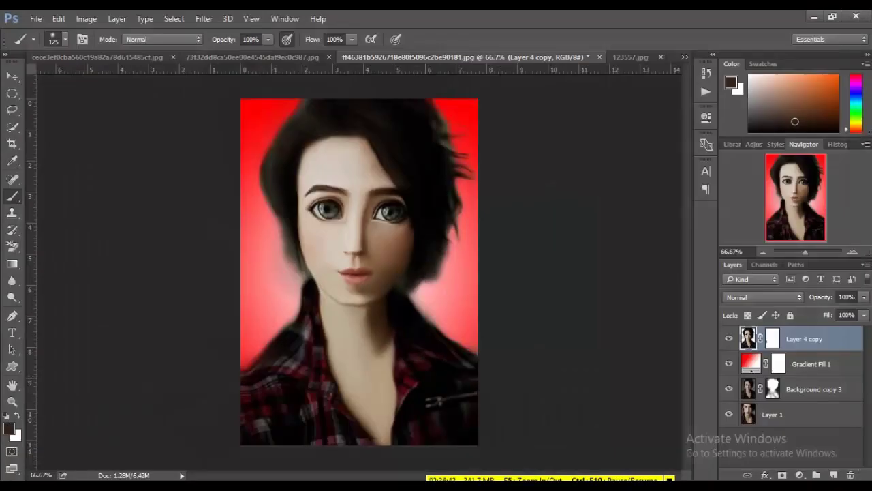
# Step: Zoom in on the face and reduce the brush size, opacity and flow
pyautogui.hotkey('ctrl', '+')
pyautogui.hotkey('ctrl', '+')
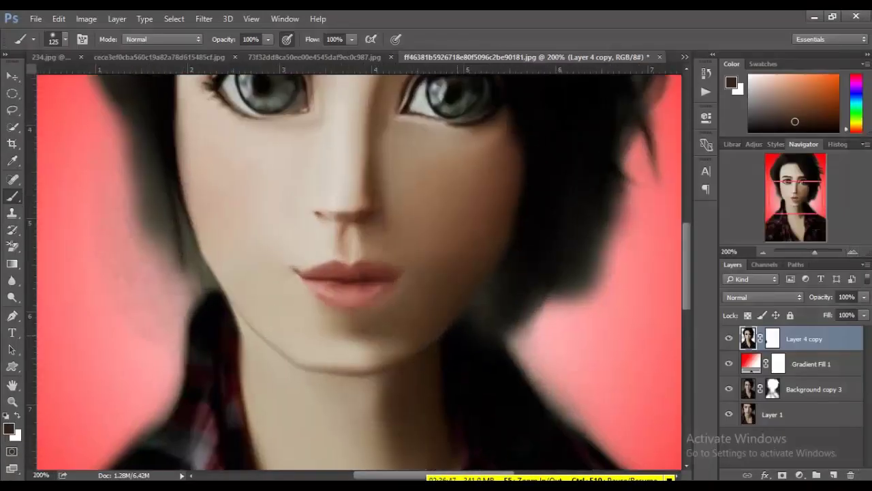
pyautogui.hotkey('ctrl', '\\')
pyautogui.press('d')
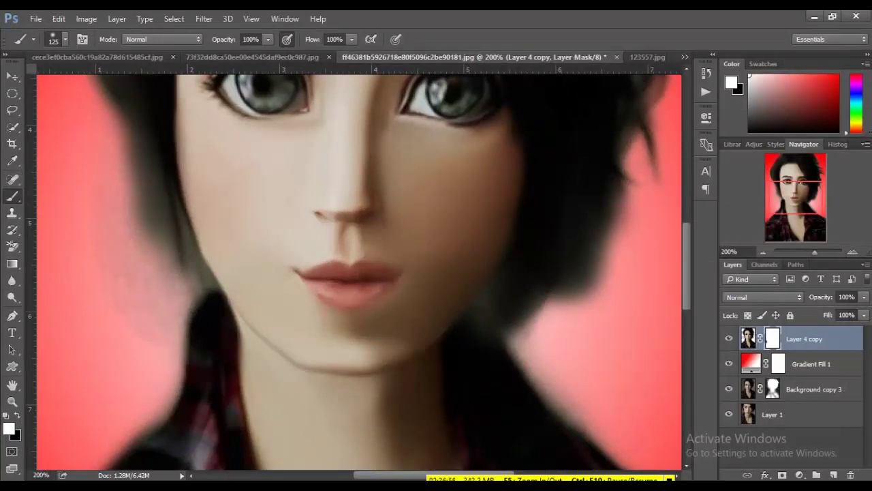
pyautogui.press('[')
pyautogui.press('[')
pyautogui.press('[')
pyautogui.press('5')
pyautogui.press('2')
pyautogui.hotkey('shift', '3')
pyautogui.hotkey('shift', '8')
# Step: Add a new empty layer and paint faint 43% white highlights on the nose bridge and above the upper lip
pyautogui.hotkey('ctrl', 'shift', 'alt', 'n')
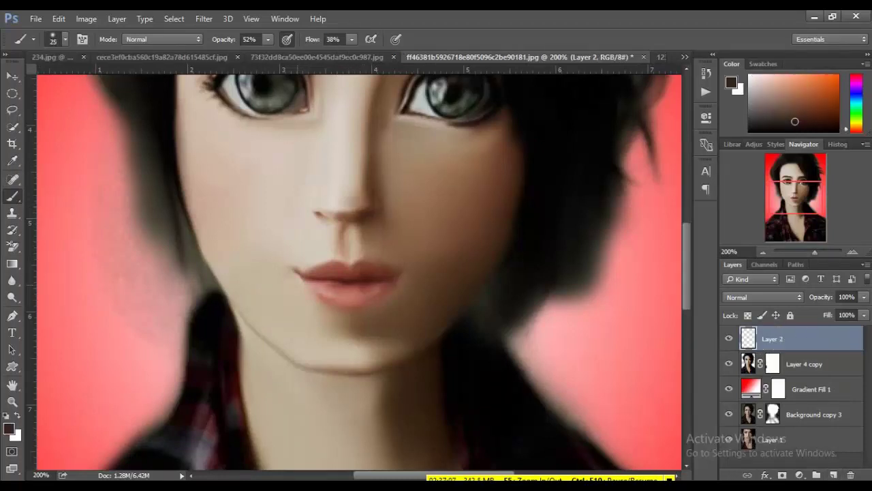
pyautogui.press('x')
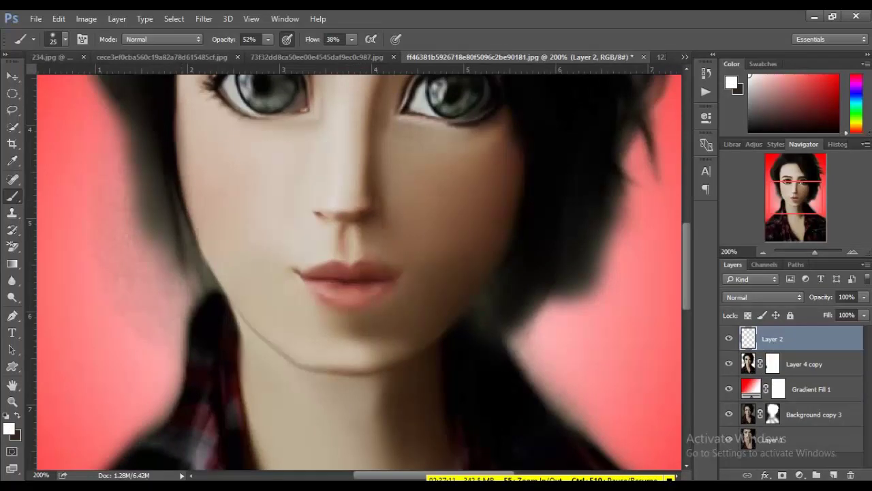
pyautogui.press('4')
pyautogui.press('3')
pyautogui.moveTo(357, 214); pyautogui.dragTo(343, 177)
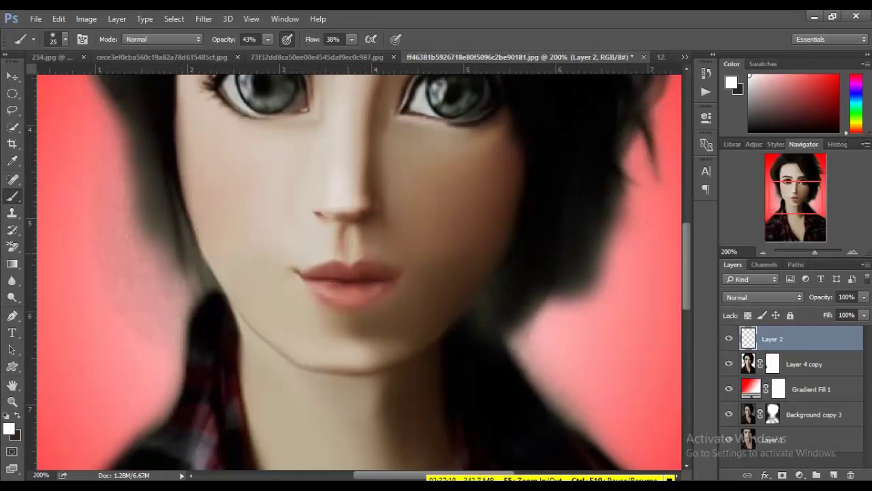
pyautogui.moveTo(341, 259)
pyautogui.mouseDown()
pyautogui.moveTo(361, 245)
pyautogui.moveTo(399, 247)
pyautogui.mouseUp()
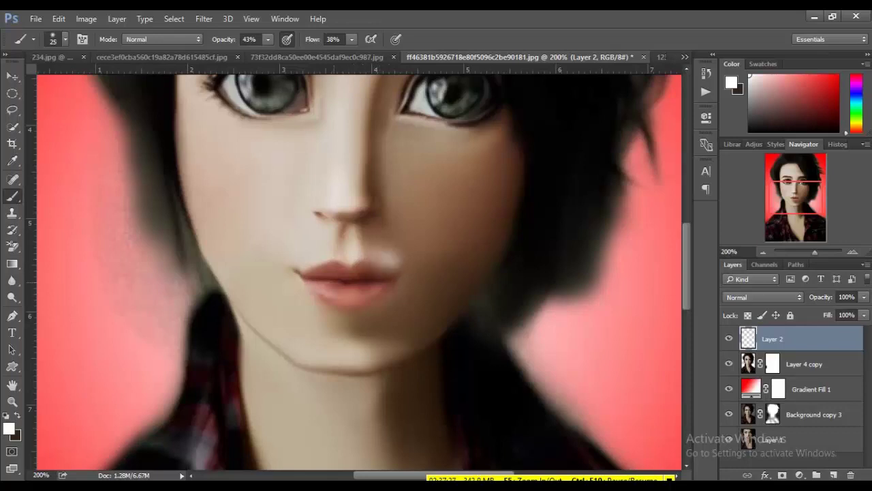
# Step: Sample skin and lip tones, dab skin tone above the lip, and set a smaller 100% brush
pyautogui.keyDown('alt'); pyautogui.click(273, 170); pyautogui.keyUp('alt')
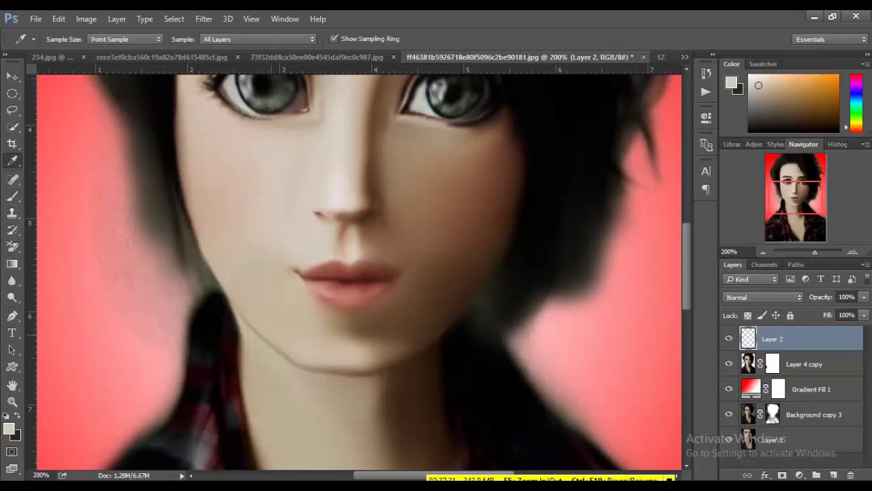
pyautogui.click(380, 248)
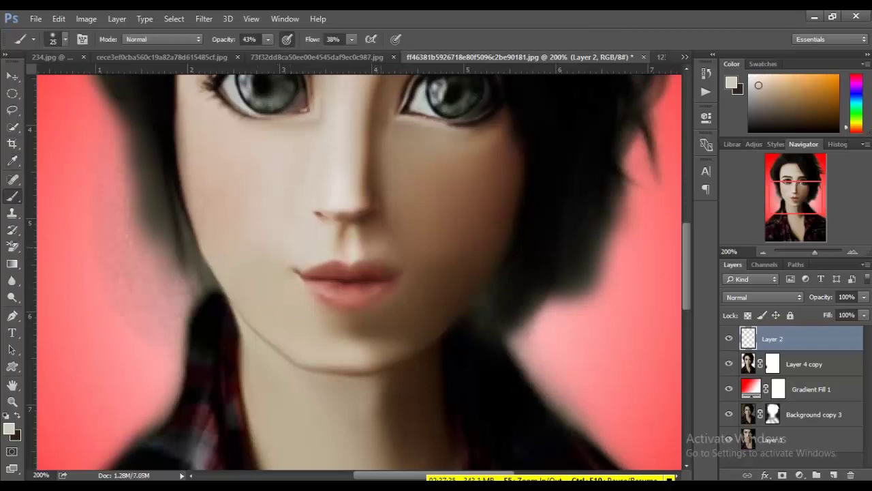
pyautogui.press('3')
pyautogui.press('1')
pyautogui.keyDown('alt'); pyautogui.click(347, 276); pyautogui.keyUp('alt')
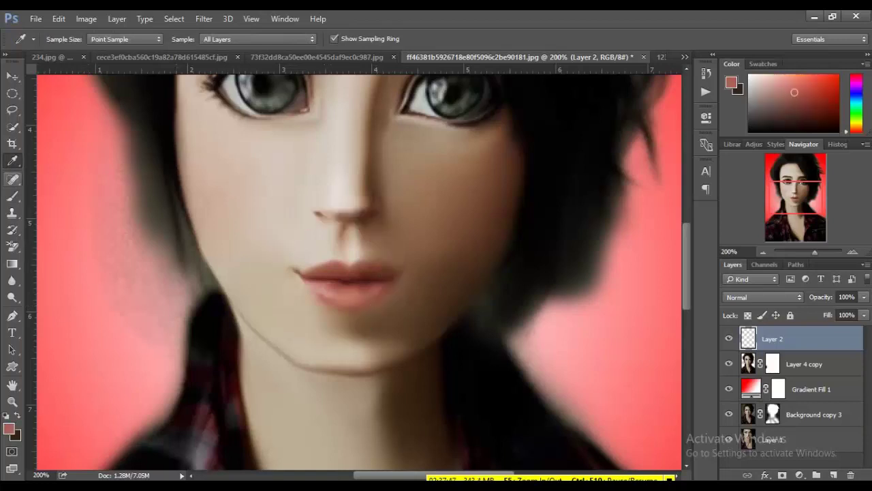
pyautogui.press('b')
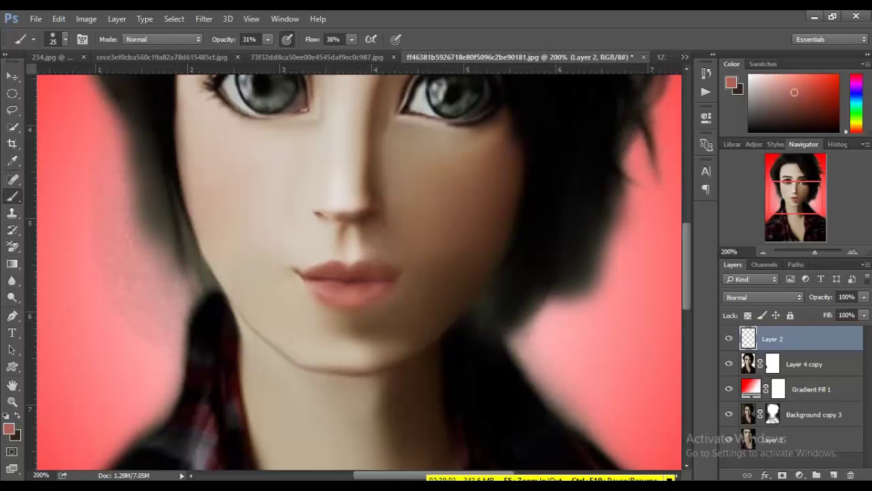
pyautogui.press('0')
pyautogui.press('[')
pyautogui.press('[')
pyautogui.press('[')
pyautogui.press('[')
pyautogui.press('[')
# Step: Try light pink highlights on the lower lip and nose tip, undo them, and set 89% opacity
pyautogui.moveTo(794, 92); pyautogui.dragTo(773, 75)
pyautogui.moveTo(311, 282)
pyautogui.mouseDown()
pyautogui.moveTo(326, 293)
pyautogui.moveTo(335, 266)
pyautogui.mouseUp()
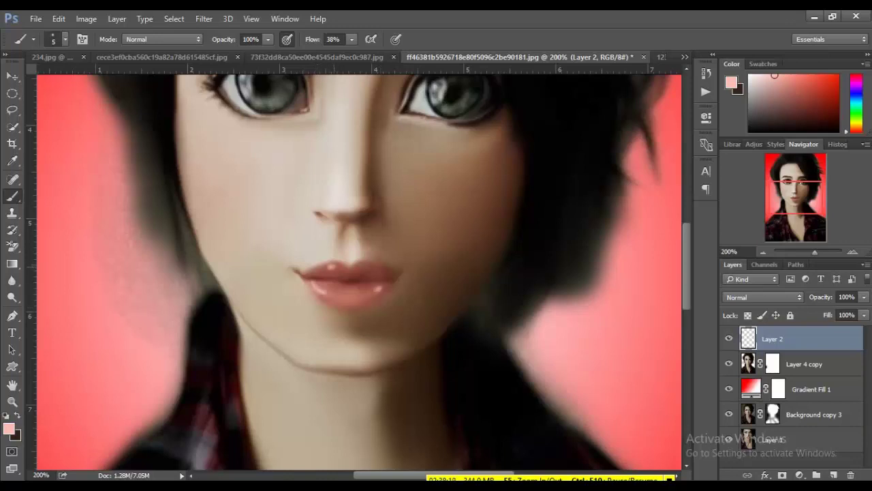
pyautogui.moveTo(358, 205); pyautogui.dragTo(363, 204)
pyautogui.hotkey('ctrl', 'alt', 'z')
pyautogui.hotkey('ctrl', 'alt', 'z')
pyautogui.press('8')
pyautogui.press('9')
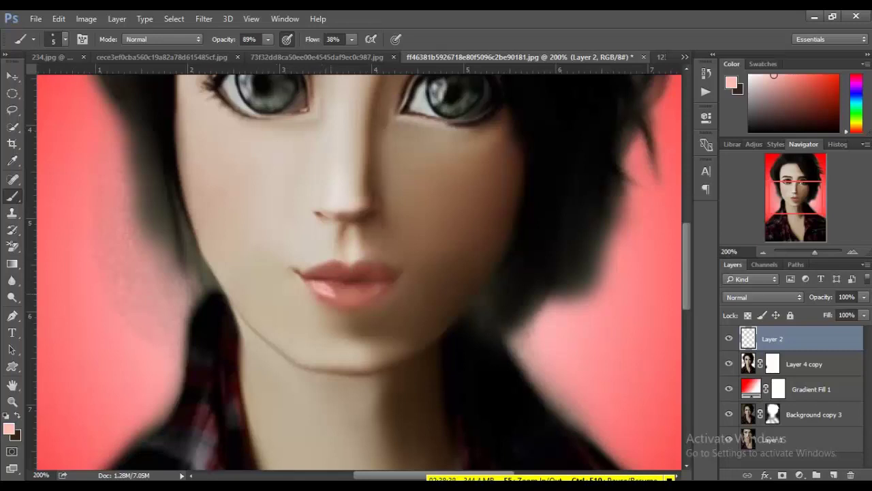
pyautogui.click(204, 18)
pyautogui.moveTo(214, 186)
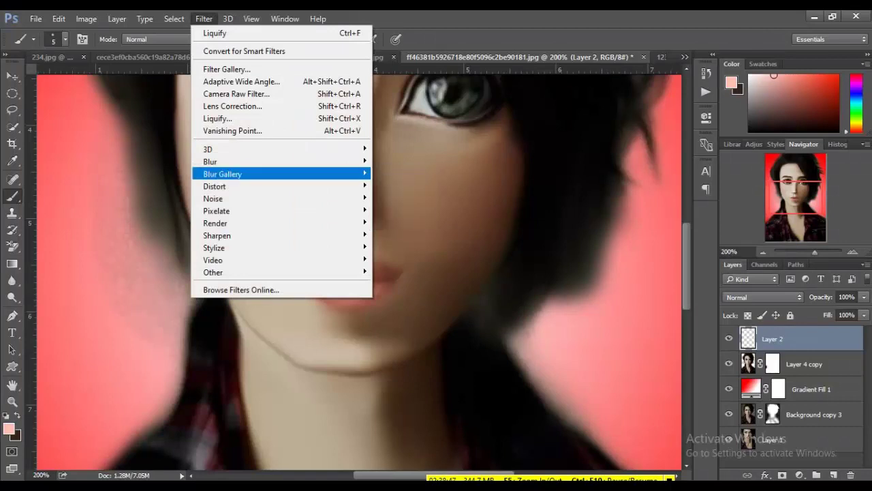
# Step: Blur the highlights by 3.4 px, then paint pale pink highlights on the nose and both lips
pyautogui.click(409, 210)
pyautogui.write('3.4')
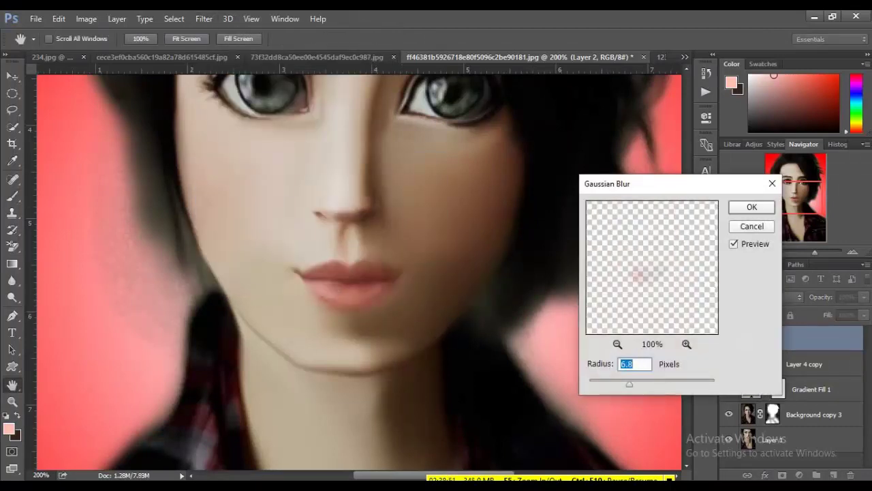
pyautogui.press('Return')
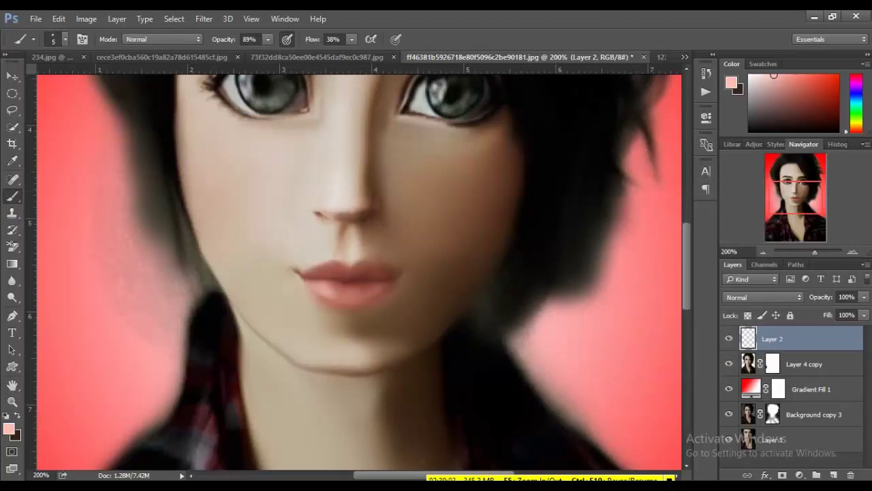
pyautogui.keyDown('alt'); pyautogui.click(334, 198); pyautogui.keyUp('alt')
pyautogui.moveTo(334, 204); pyautogui.dragTo(355, 205)
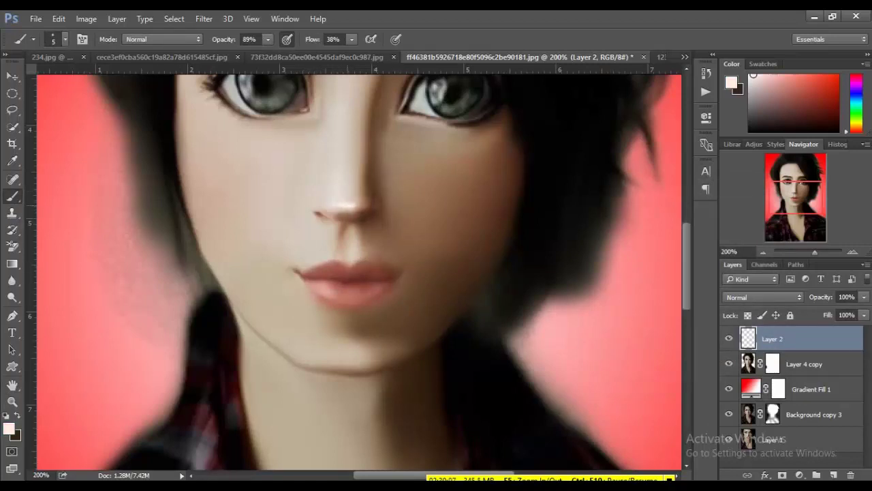
pyautogui.moveTo(356, 260); pyautogui.dragTo(361, 258)
pyautogui.moveTo(355, 202)
pyautogui.mouseDown()
pyautogui.moveTo(354, 180)
pyautogui.moveTo(359, 207)
pyautogui.mouseUp()
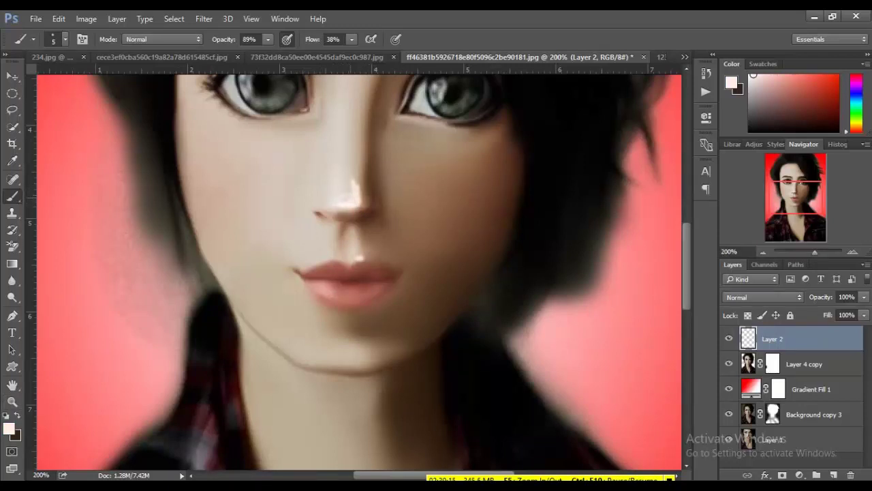
pyautogui.moveTo(358, 260); pyautogui.dragTo(369, 259)
pyautogui.moveTo(356, 298); pyautogui.dragTo(370, 298)
# Step: Blur the new highlights again, then hide and delete Layer 2
pyautogui.click(203, 18)
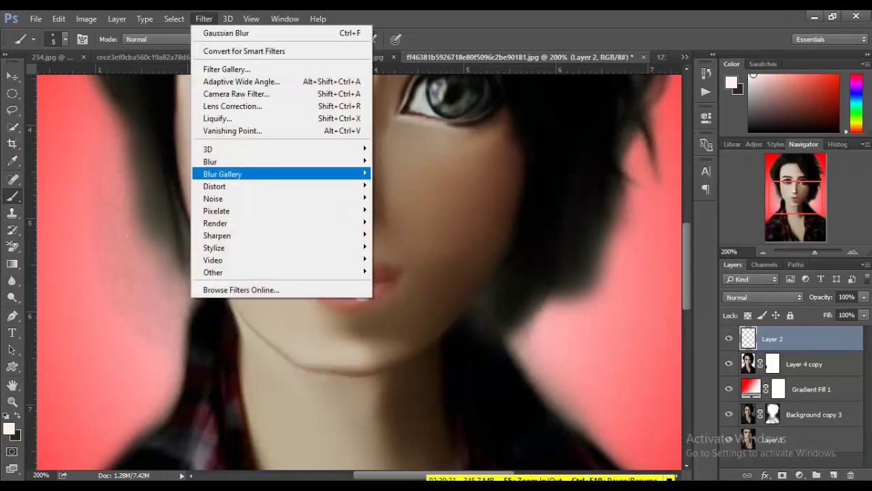
pyautogui.click(409, 209)
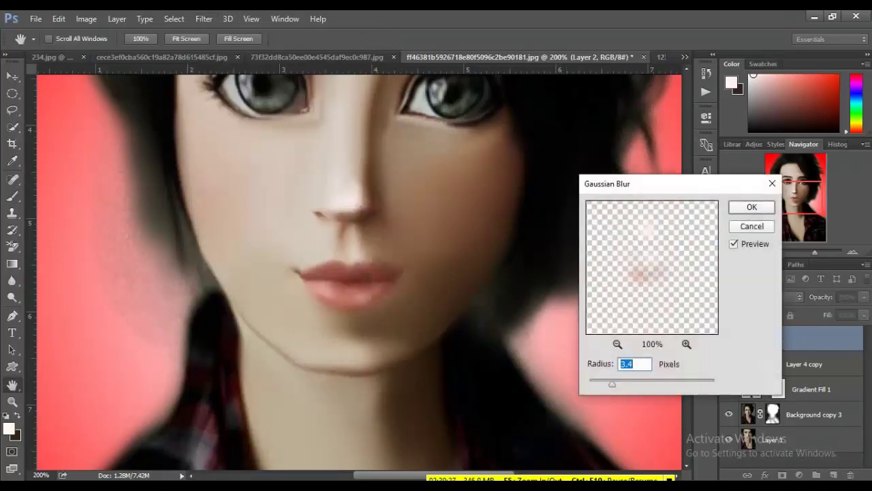
pyautogui.press('Return')
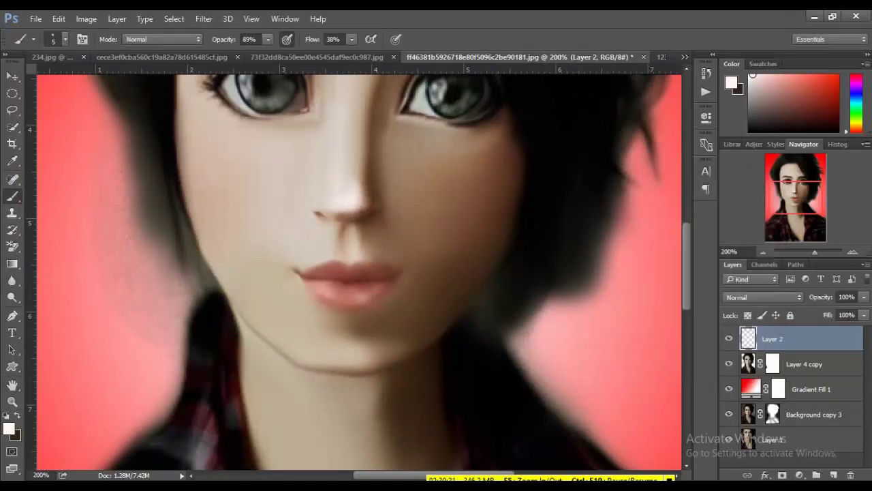
pyautogui.hotkey('ctrl', '-')
pyautogui.hotkey('ctrl', '-')
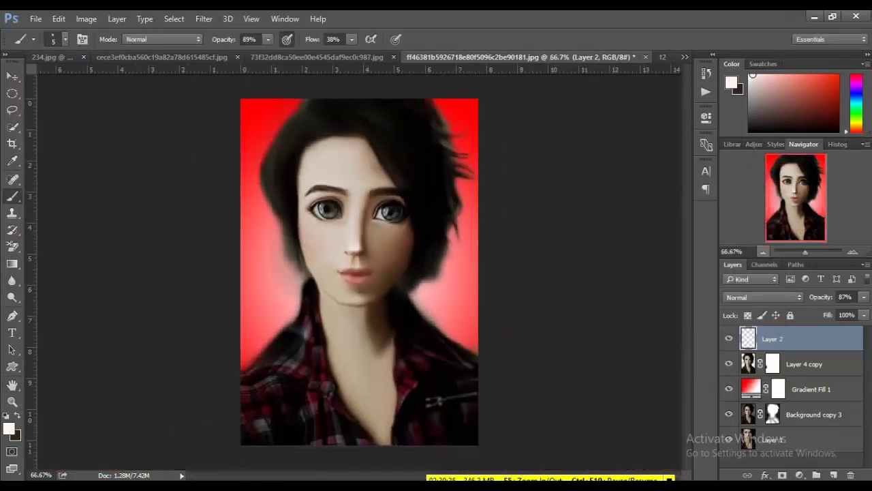
pyautogui.click(730, 338)
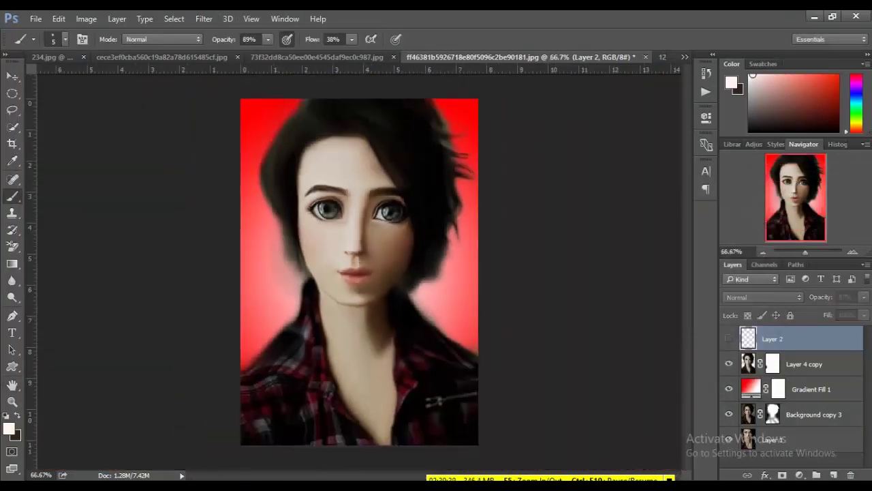
pyautogui.click(851, 475)
pyautogui.press('Return')
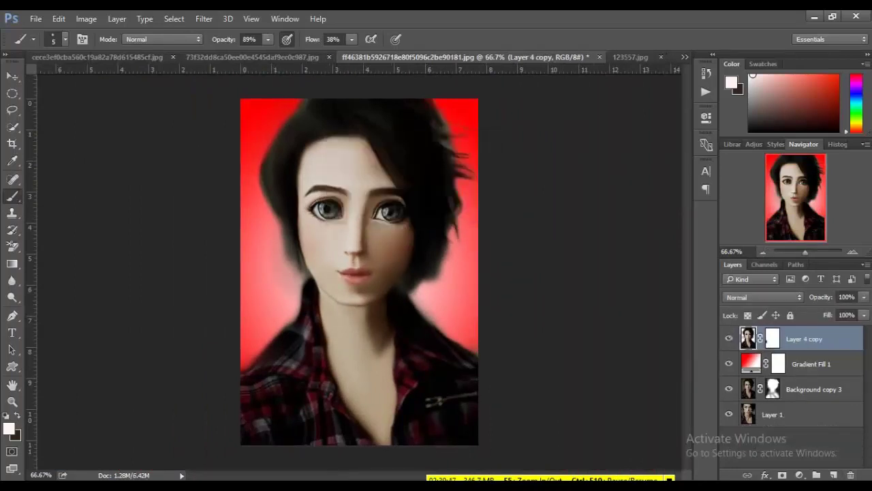
pyautogui.hotkey('ctrl', '+')
pyautogui.hotkey('ctrl', '+')
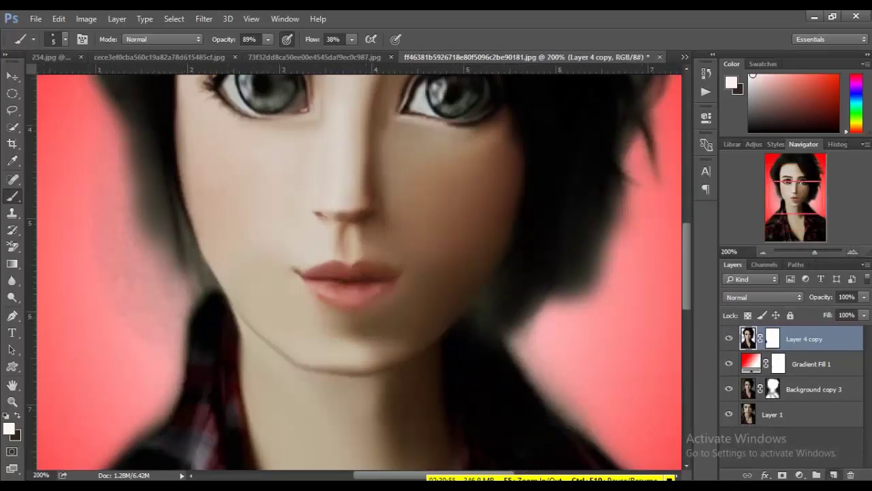
# Step: Add a new layer and paint white highlights on the lower lip, nose tip and nose bridge
pyautogui.click(834, 474)
pyautogui.moveTo(361, 297); pyautogui.dragTo(342, 302)
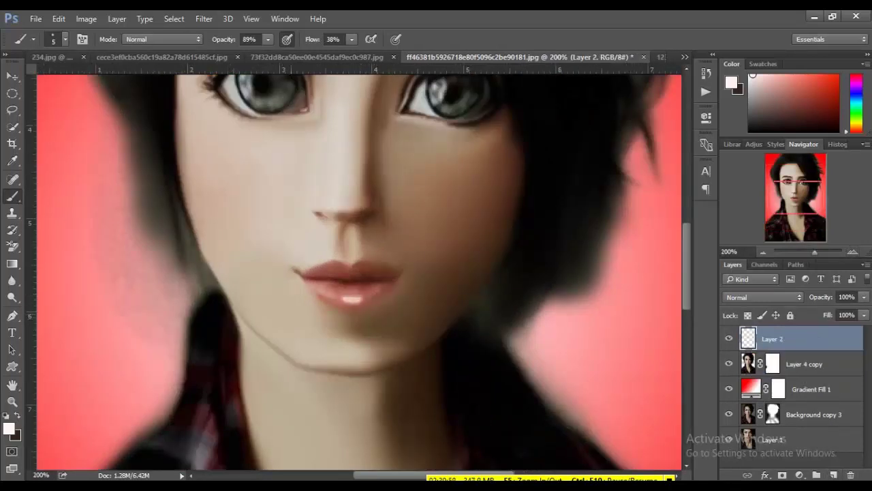
pyautogui.scroll(1, 372, 270)
pyautogui.scroll(2, 373, 270)
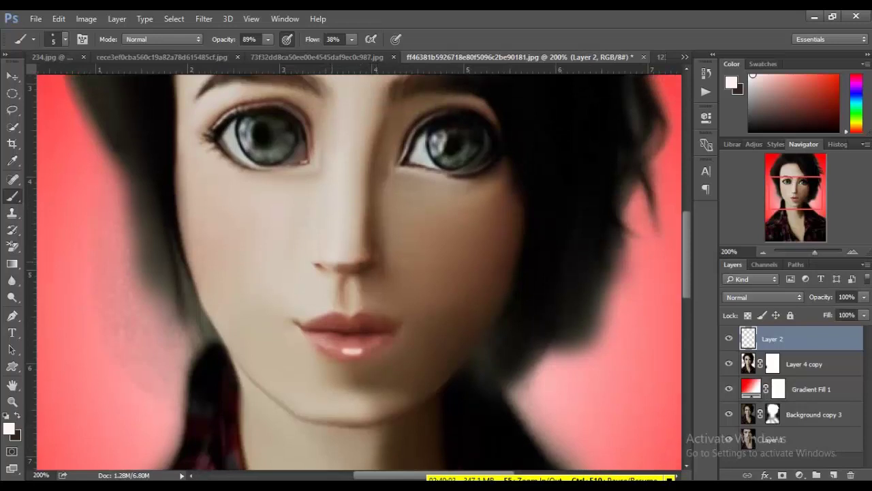
pyautogui.moveTo(334, 262); pyautogui.dragTo(354, 261)
pyautogui.moveTo(338, 230)
pyautogui.mouseDown()
pyautogui.moveTo(351, 263)
pyautogui.moveTo(342, 255)
pyautogui.mouseUp()
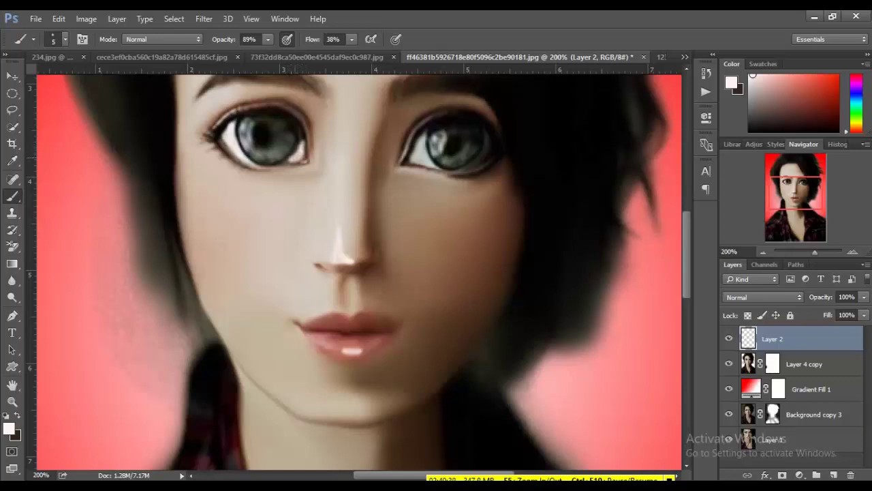
# Step: Paint small white highlights at the inner eye corners, undoing the strokes that miss
pyautogui.click(297, 152)
pyautogui.hotkey('ctrl', 'z')
pyautogui.moveTo(301, 143); pyautogui.dragTo(297, 154)
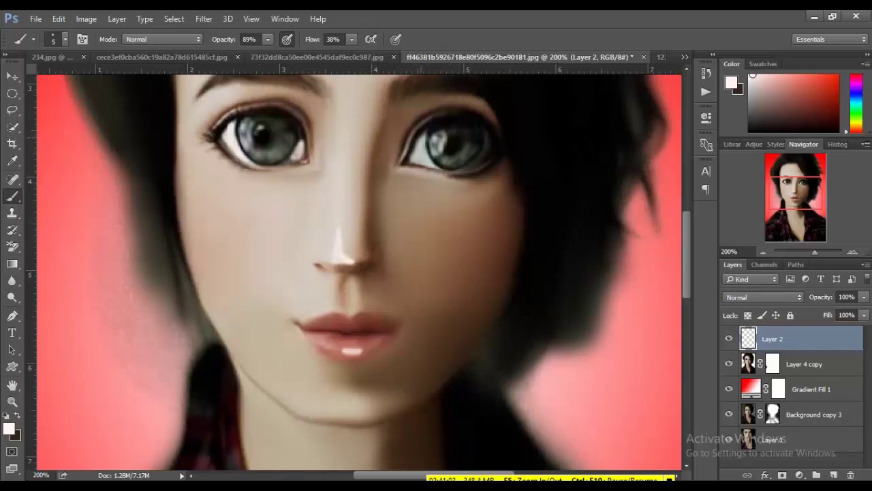
pyautogui.moveTo(421, 162)
pyautogui.mouseDown()
pyautogui.moveTo(428, 148)
pyautogui.moveTo(423, 161)
pyautogui.mouseUp()
pyautogui.hotkey('ctrl', 'z')
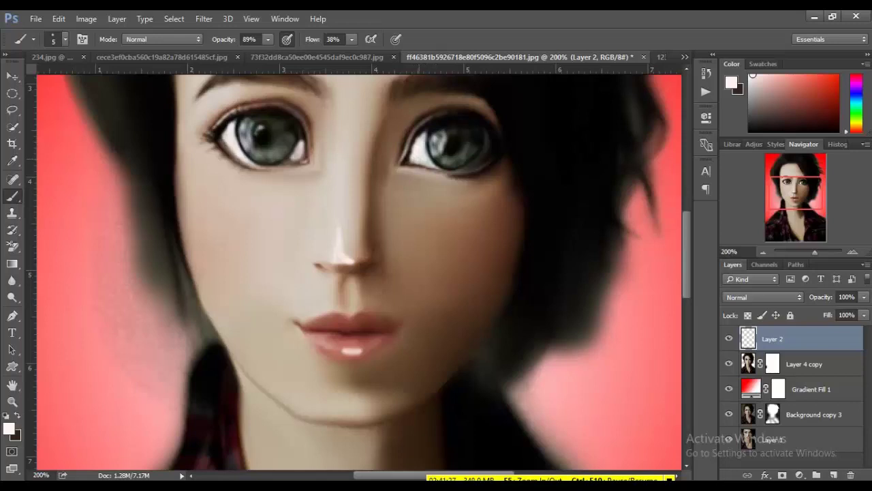
pyautogui.moveTo(487, 141); pyautogui.dragTo(477, 161)
pyautogui.hotkey('ctrl', 'z')
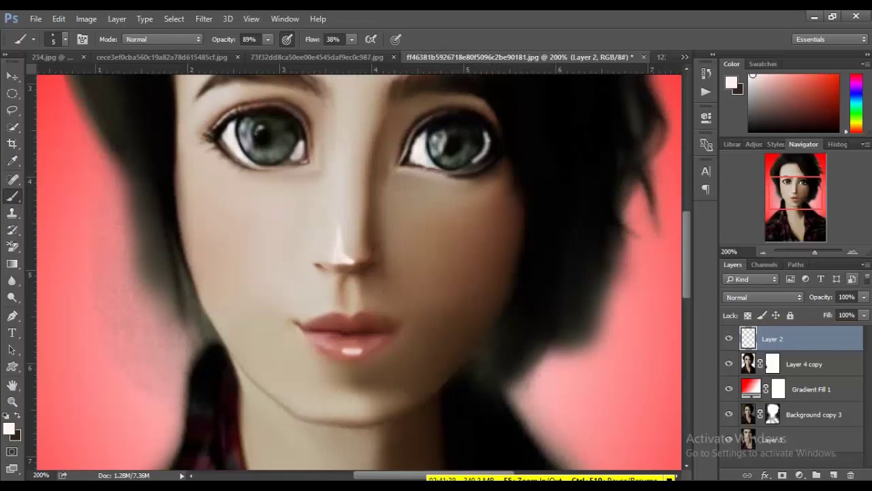
# Step: Try Multiply, then Lighten blending on Layer 2
pyautogui.click(764, 297)
pyautogui.click(734, 77)
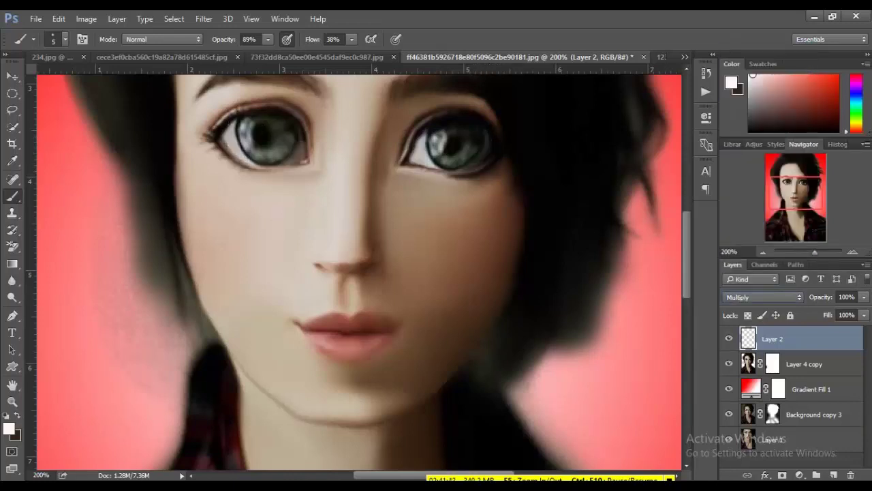
pyautogui.click(764, 297)
pyautogui.click(743, 115)
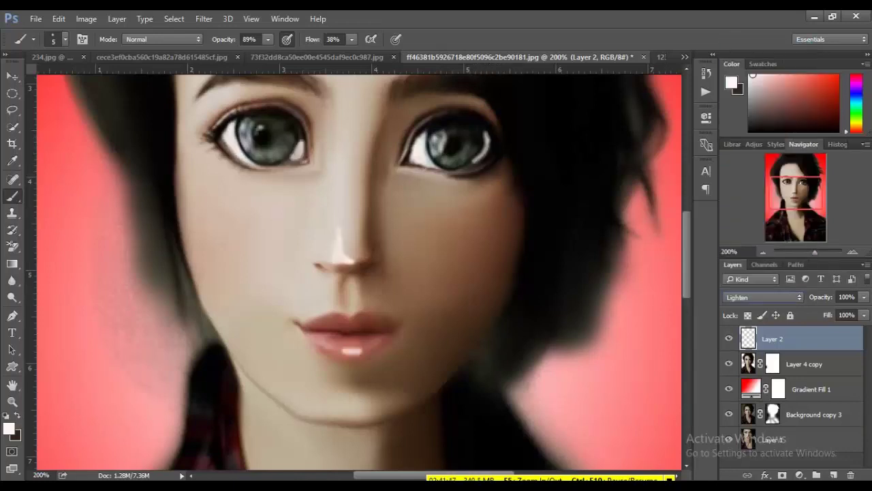
# Step: Apply a small-radius Gaussian Blur to Layer 2
pyautogui.click(204, 18)
pyautogui.click(389, 173)
pyautogui.click(204, 18)
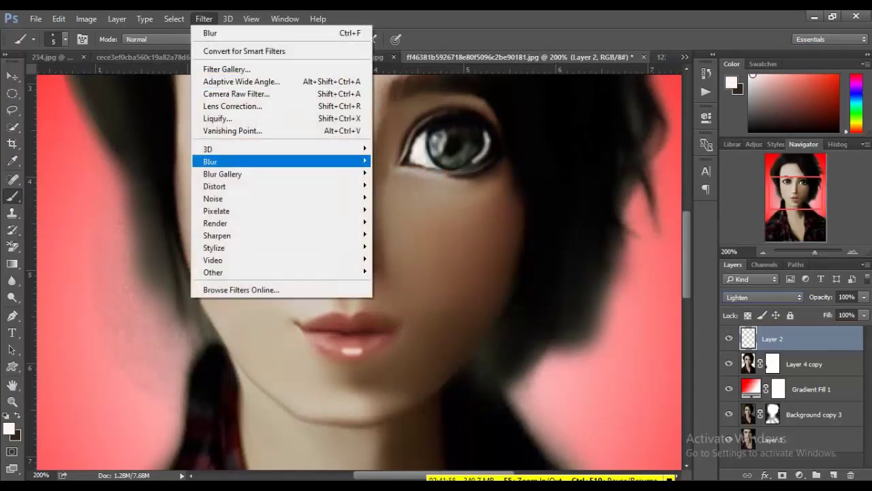
pyautogui.click(408, 209)
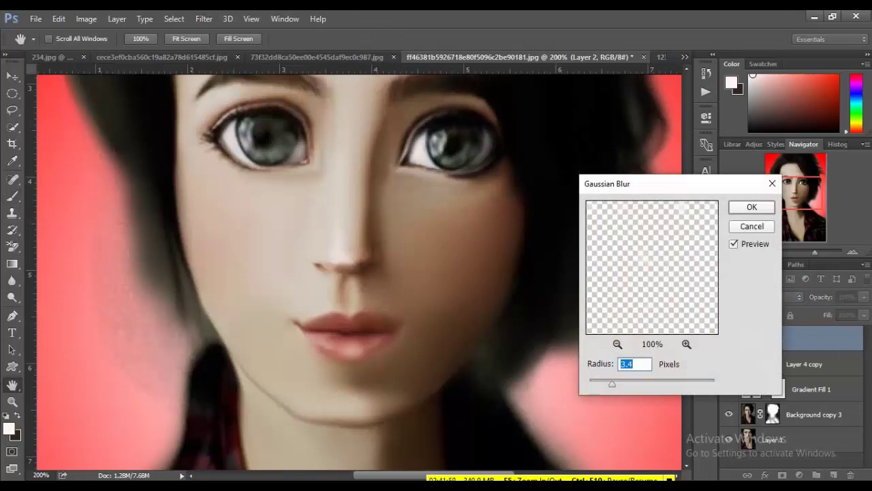
pyautogui.moveTo(613, 384); pyautogui.dragTo(608, 384)
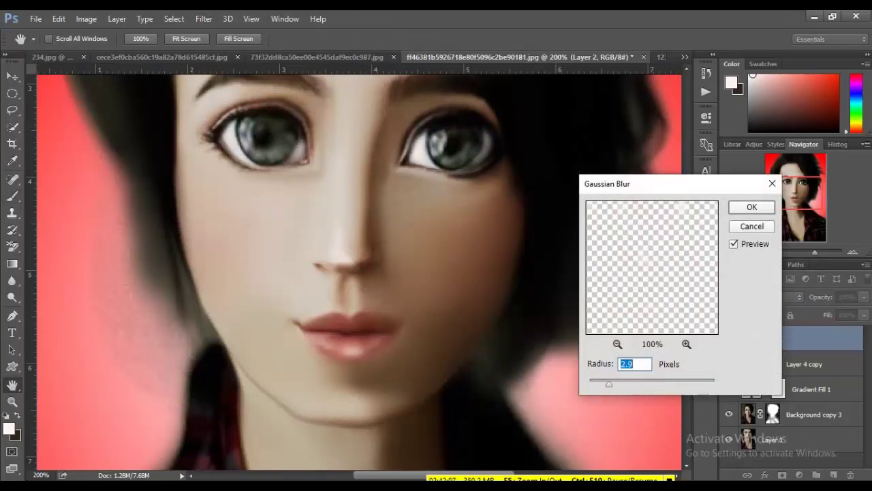
pyautogui.click(751, 206)
# Step: Return Layer 2 to Normal blending with 87% opacity and 88% fill
pyautogui.click(764, 297)
pyautogui.click(763, 47)
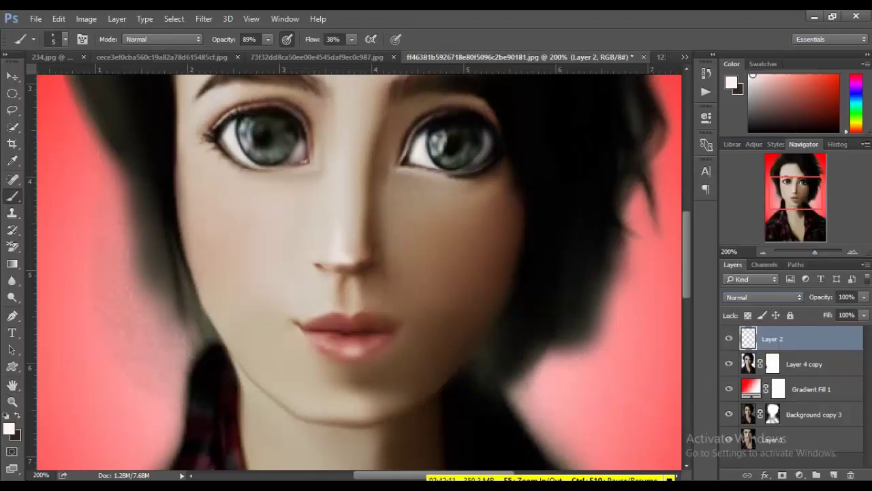
pyautogui.write('92')
pyautogui.press('Return')
pyautogui.press('Tab')
pyautogui.write('88')
pyautogui.press('Tab')
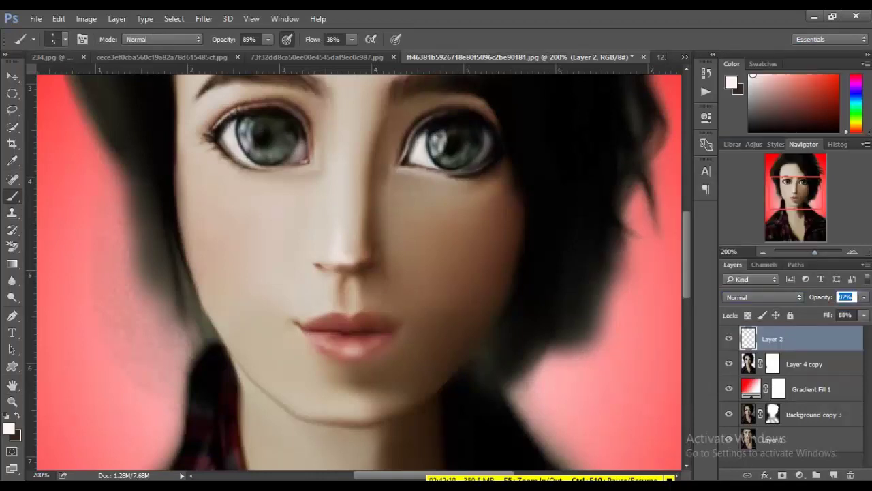
pyautogui.write('87')
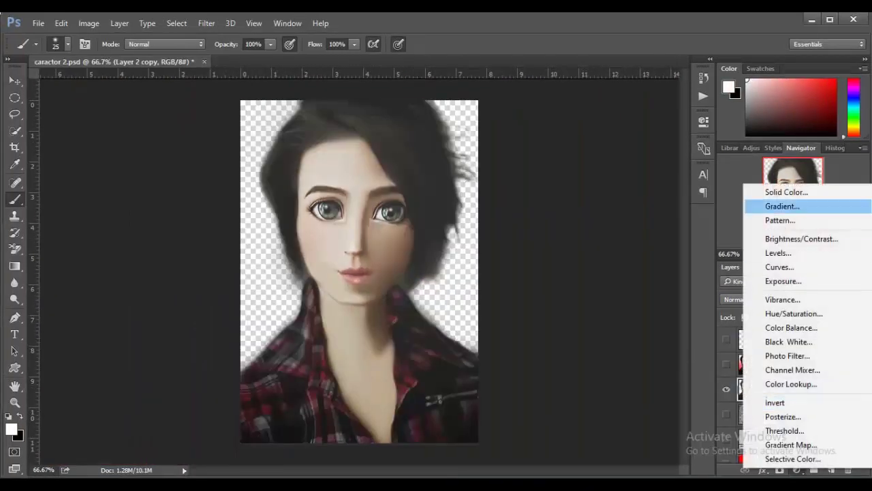
# Step: Add a dark red (#af0505) Solid Color fill layer
pyautogui.click(784, 191)
pyautogui.click(642, 138)
pyautogui.moveTo(673, 299); pyautogui.dragTo(673, 137)
pyautogui.click(652, 178)
pyautogui.moveTo(653, 177); pyautogui.dragTo(653, 189)
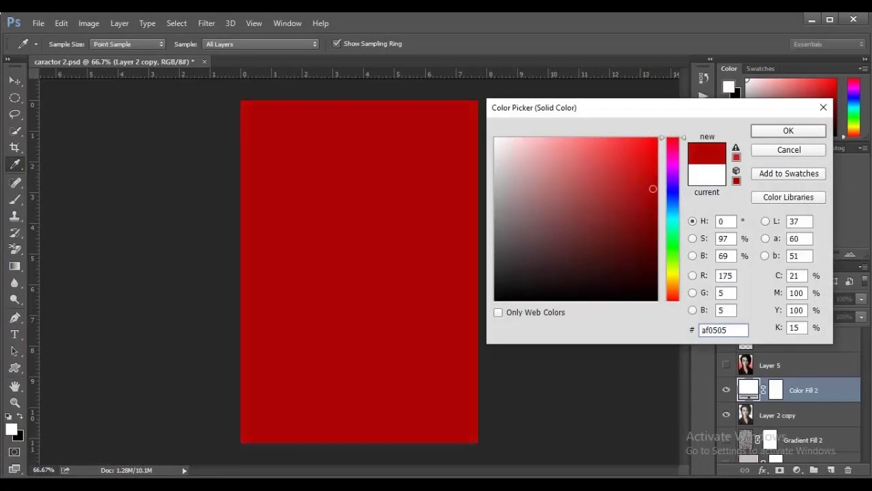
pyautogui.press('Return')
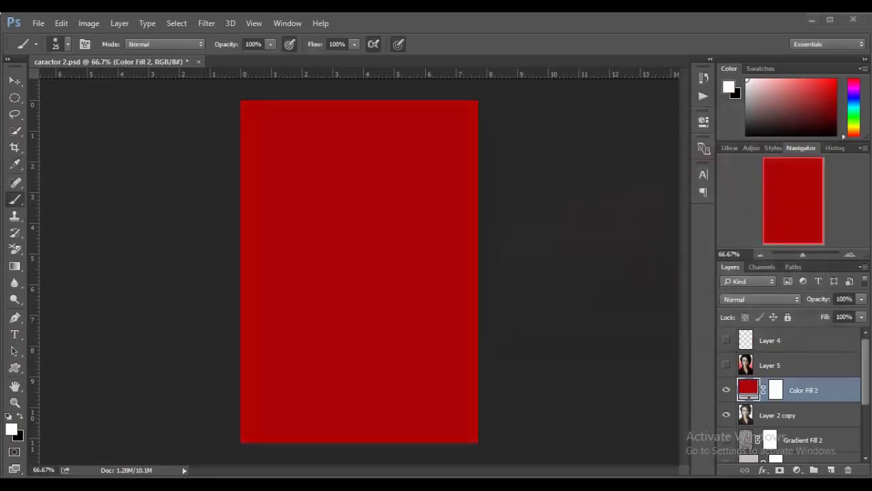
# Step: Add a linear white-to-transparent Gradient fill layer at -90° over the red
pyautogui.click(797, 469)
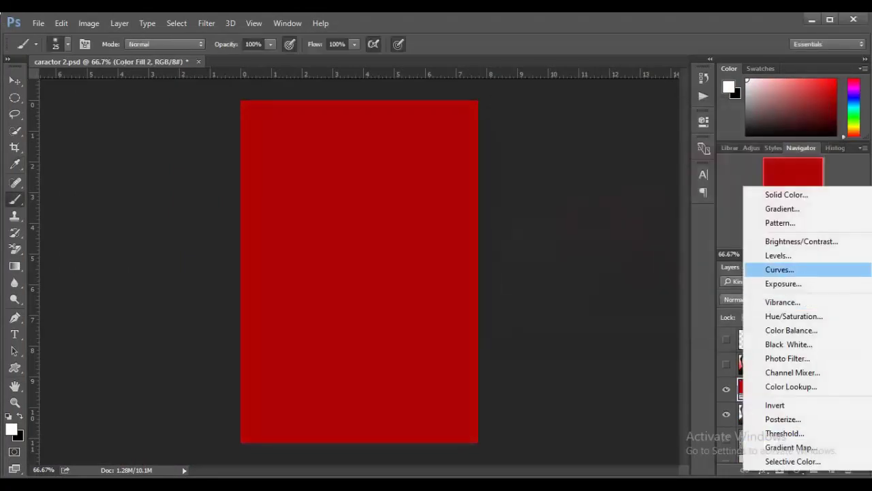
pyautogui.click(763, 209)
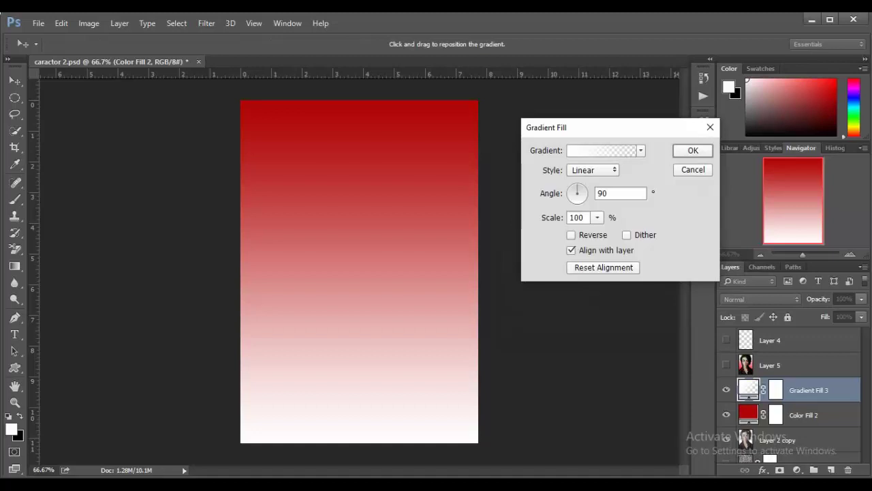
pyautogui.click(603, 150)
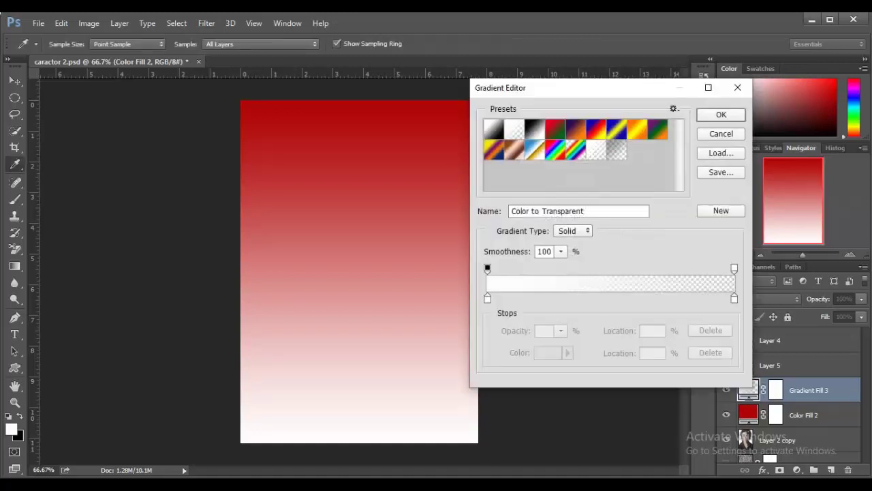
pyautogui.click(487, 297)
pyautogui.click(722, 114)
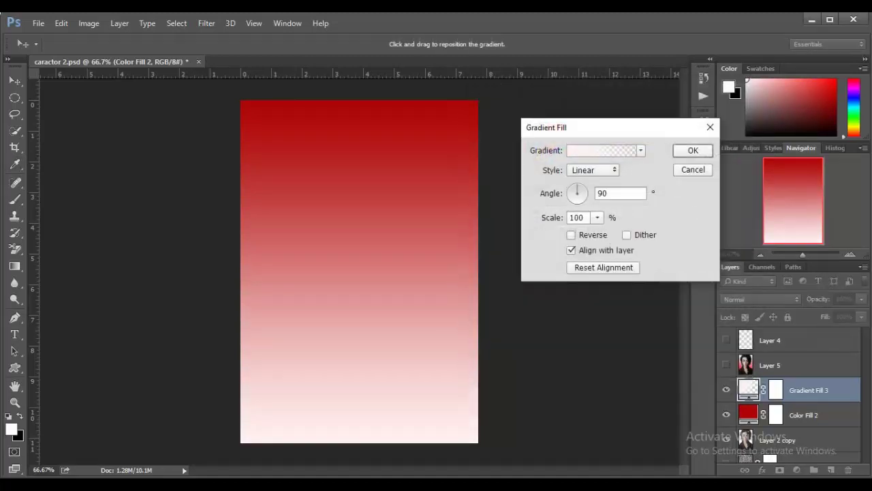
pyautogui.click(593, 169)
pyautogui.click(579, 182)
pyautogui.click(577, 201)
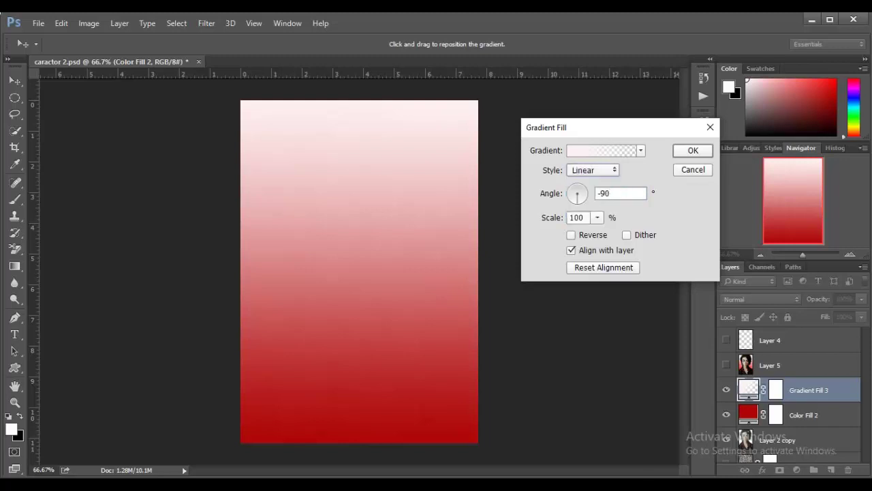
pyautogui.click(710, 127)
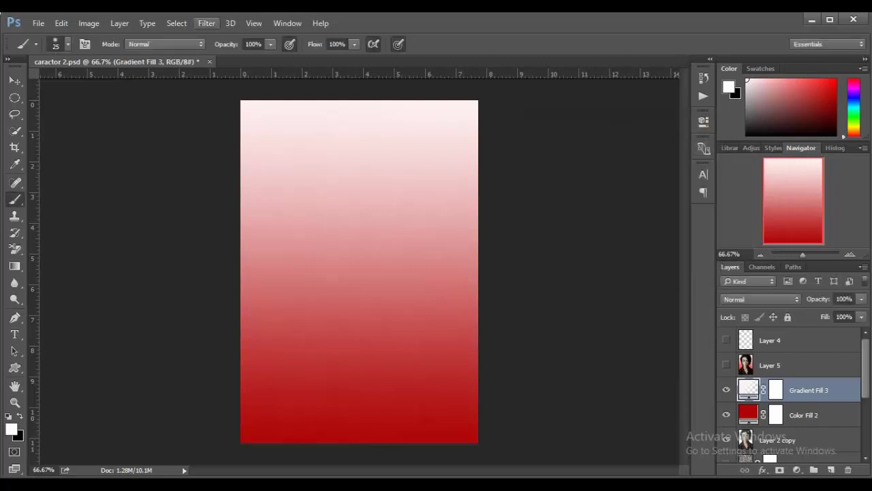
# Step: Rasterize the gradient, apply Fibers (Variance 36, Strength 40), and blend it into the red
pyautogui.click(206, 23)
pyautogui.moveTo(283, 225)
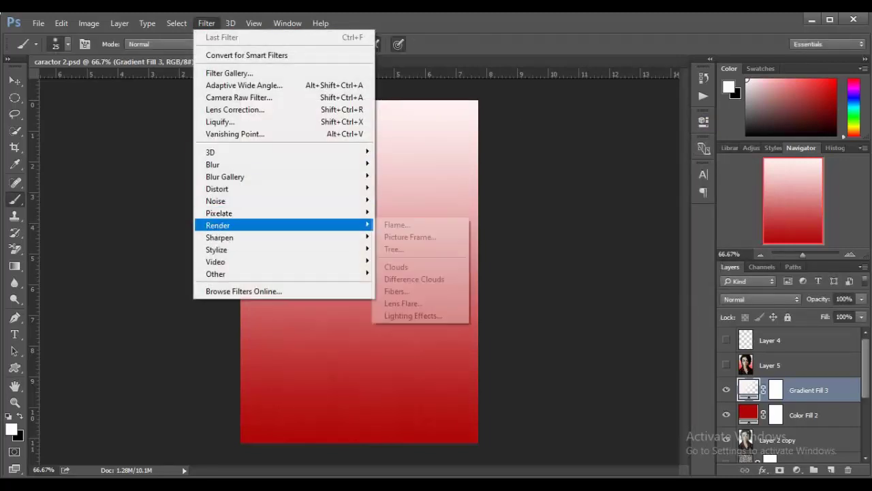
pyautogui.click(403, 302)
pyautogui.press('Return')
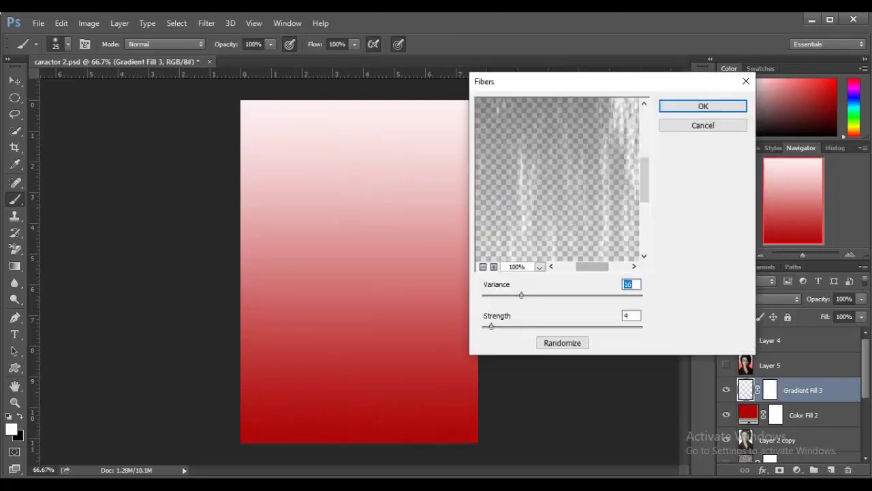
pyautogui.moveTo(498, 295); pyautogui.dragTo(571, 294)
pyautogui.moveTo(491, 325); pyautogui.dragTo(581, 325)
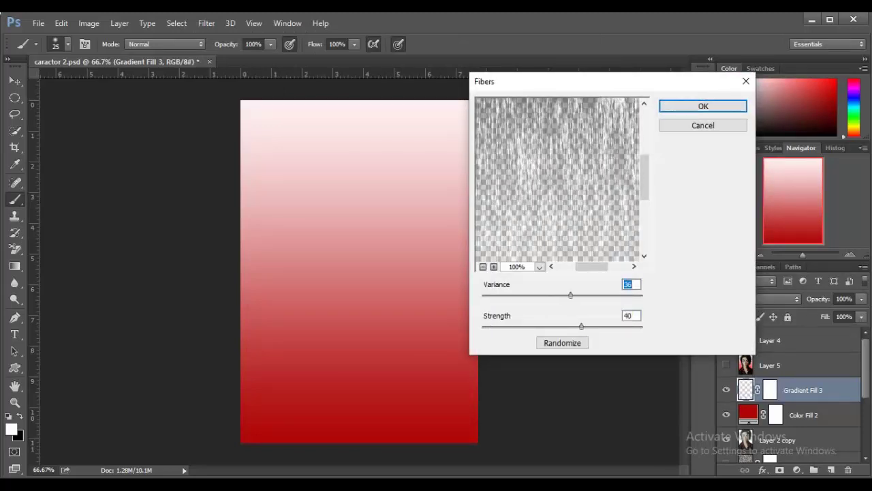
pyautogui.press('Return')
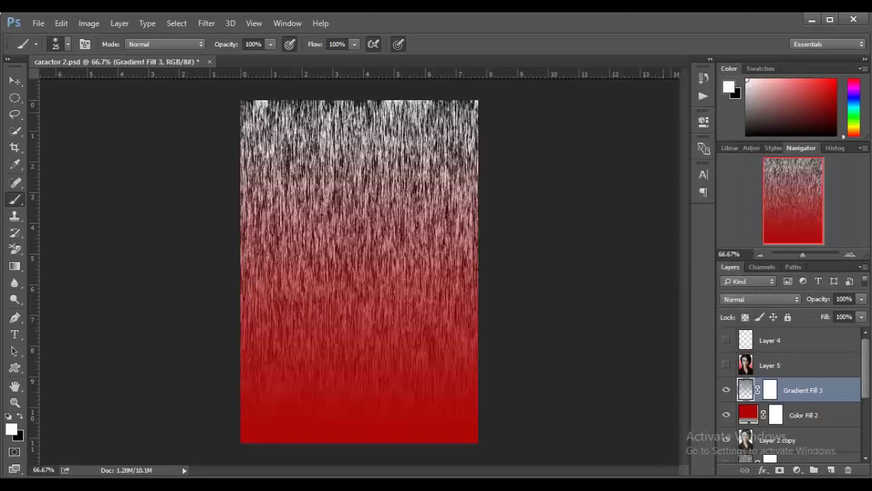
pyautogui.click(761, 298)
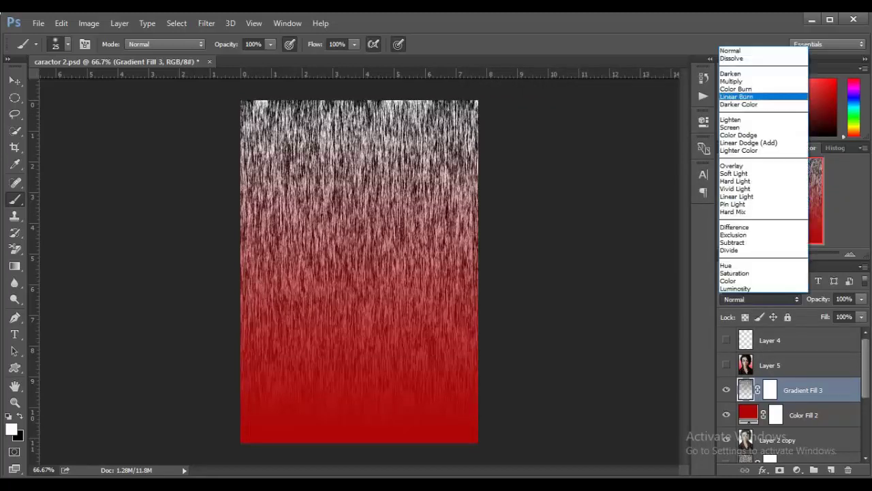
pyautogui.click(750, 97)
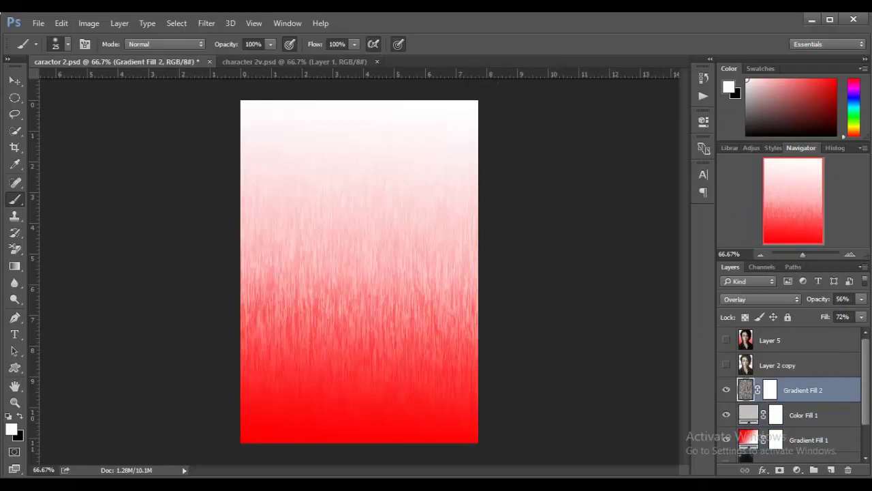
# Step: Delete Layer 2 copy and make the Layer 5 portrait visible over the background
pyautogui.click(778, 364)
pyautogui.click(848, 470)
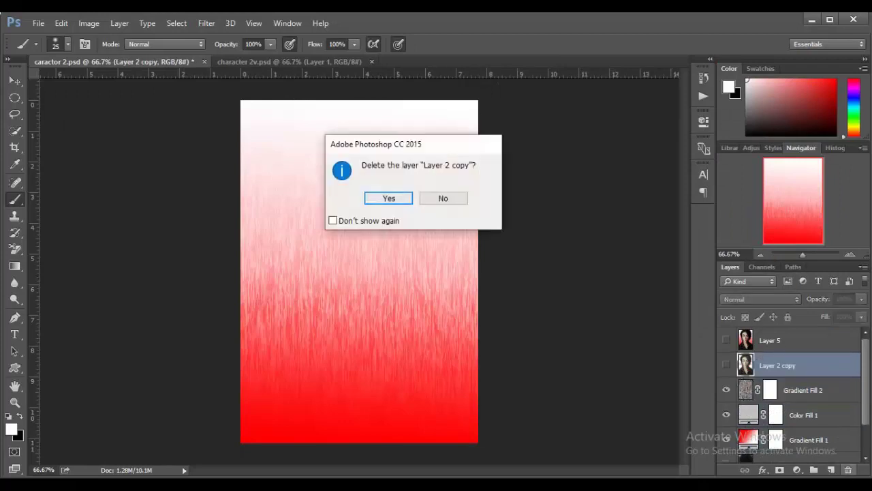
pyautogui.click(388, 197)
pyautogui.click(809, 415)
pyautogui.click(809, 389)
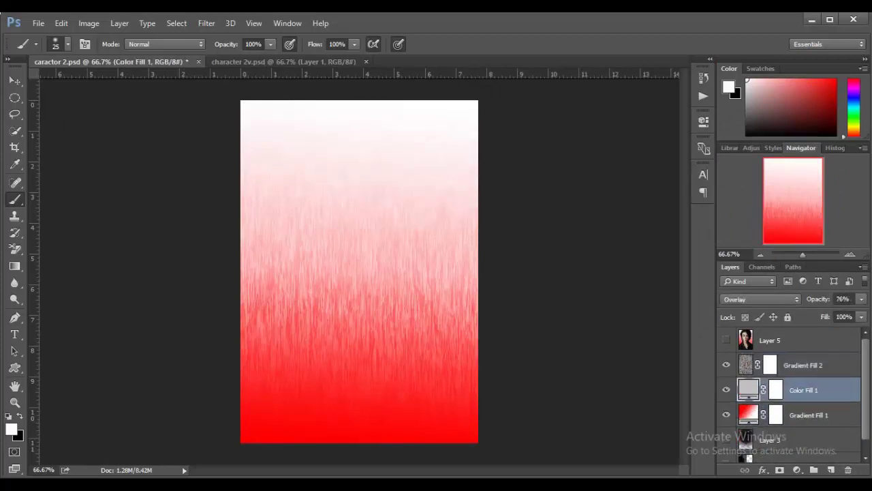
pyautogui.click(809, 364)
pyautogui.click(809, 340)
pyautogui.click(726, 339)
pyautogui.click(726, 339)
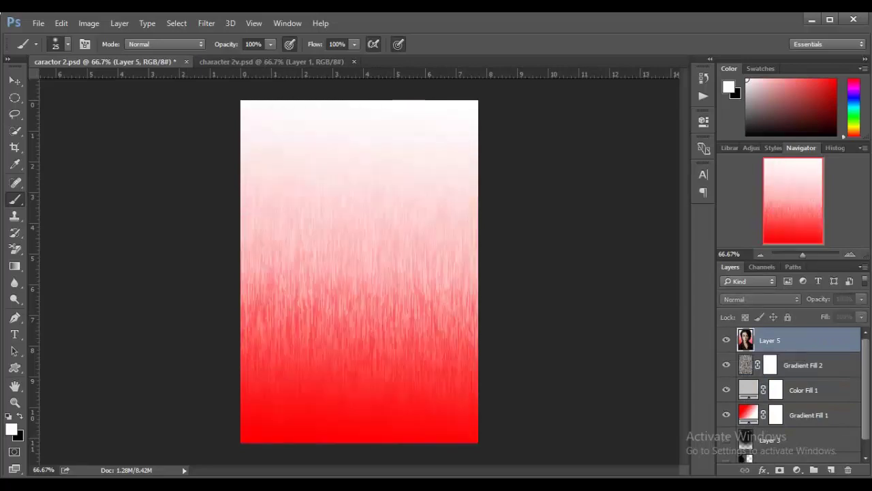
pyautogui.click(726, 339)
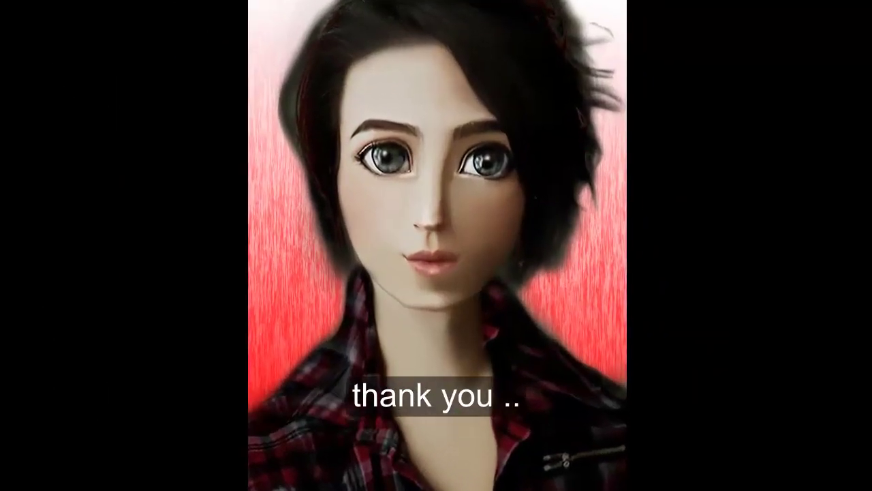